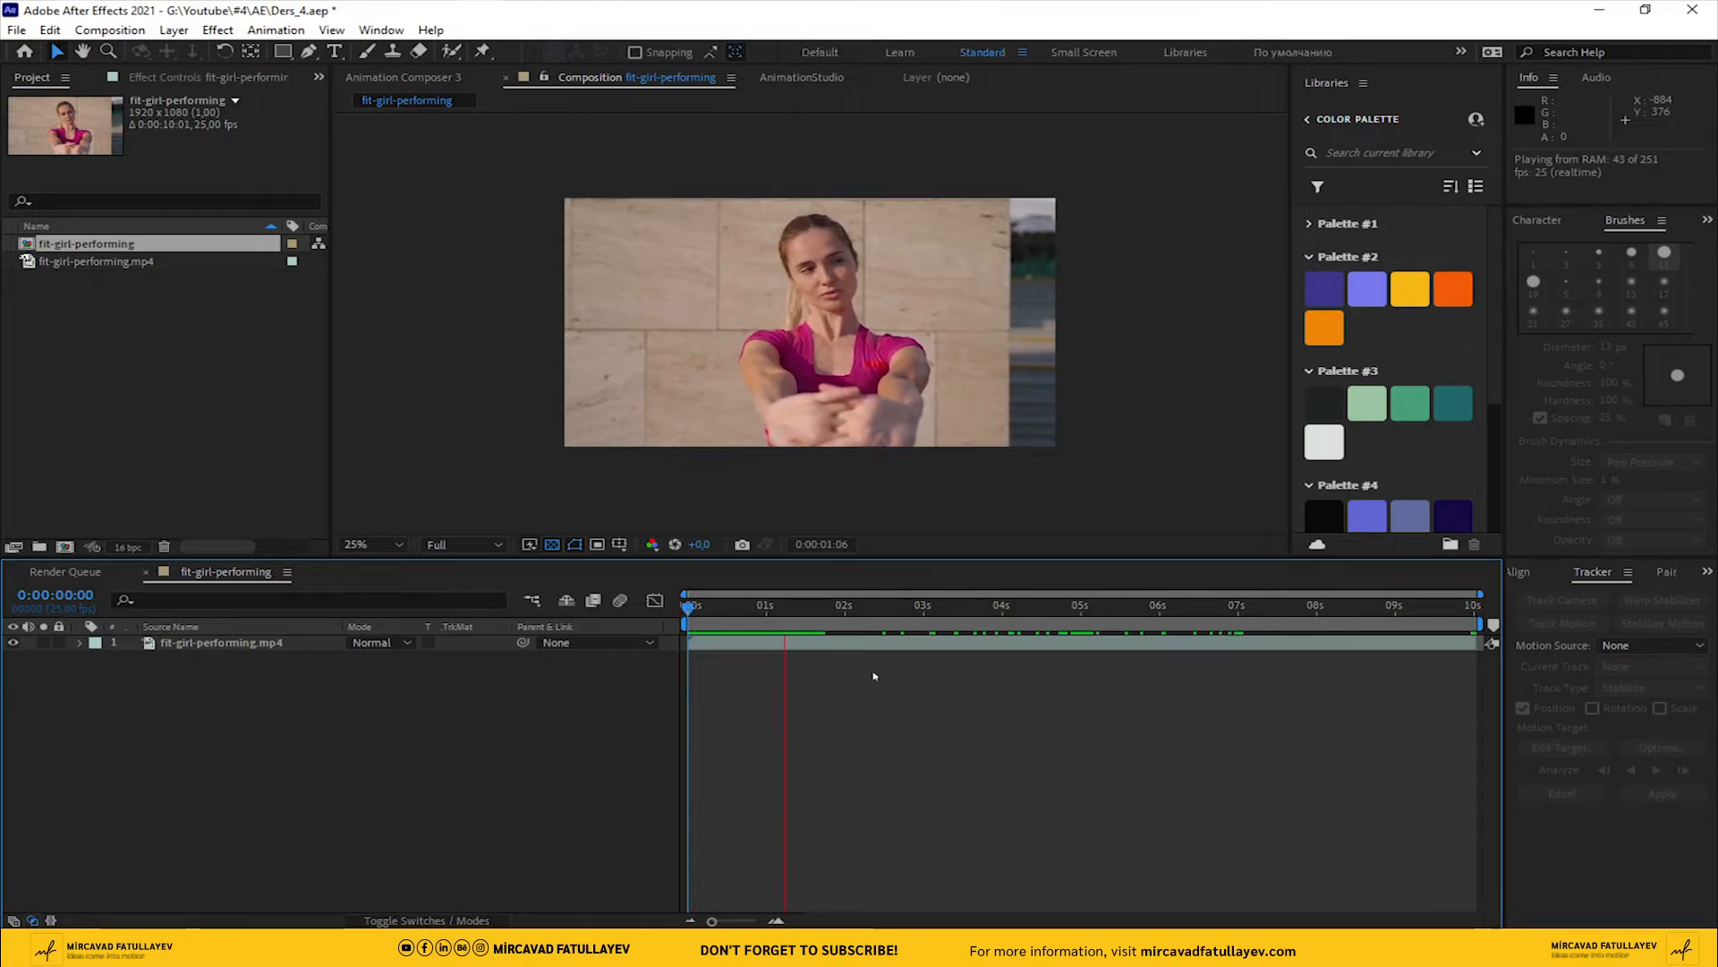
# Pre-compose the fit-girl-performing.mp4 layer as Footages, moving all attributes into the new composition
pyautogui.press('space')
pyautogui.moveTo(844, 610); pyautogui.dragTo(1530, 650)
pyautogui.press('Home')
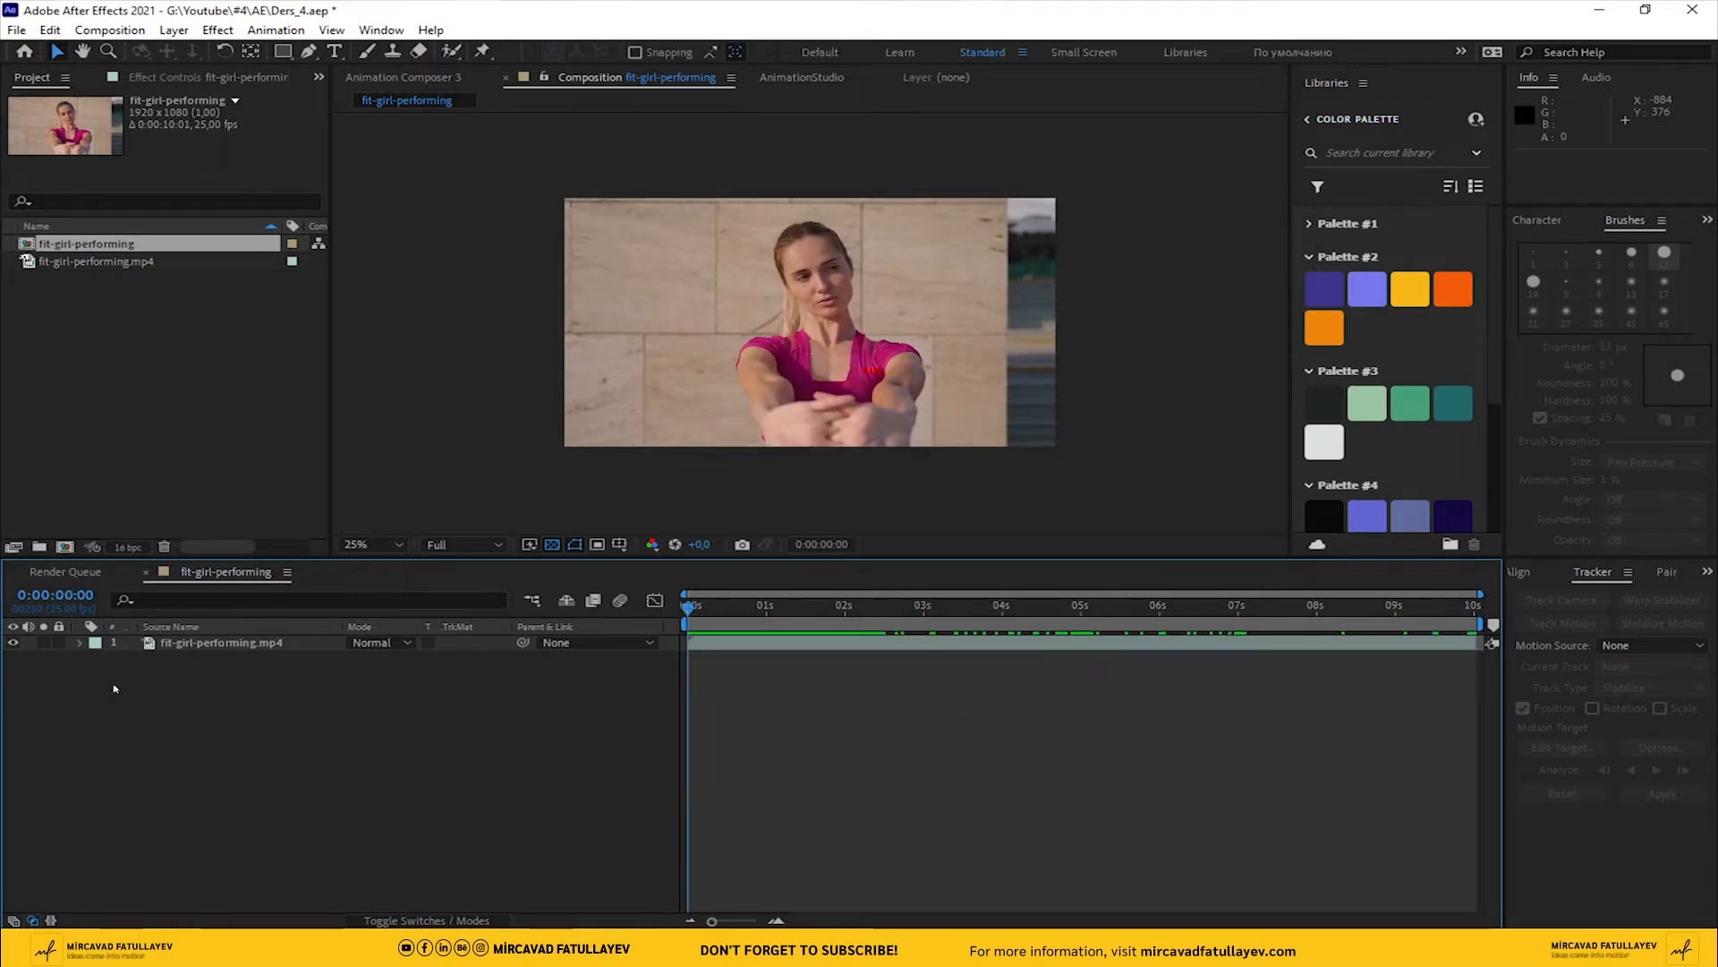
pyautogui.rightClick(206, 643)
pyautogui.click(336, 543)
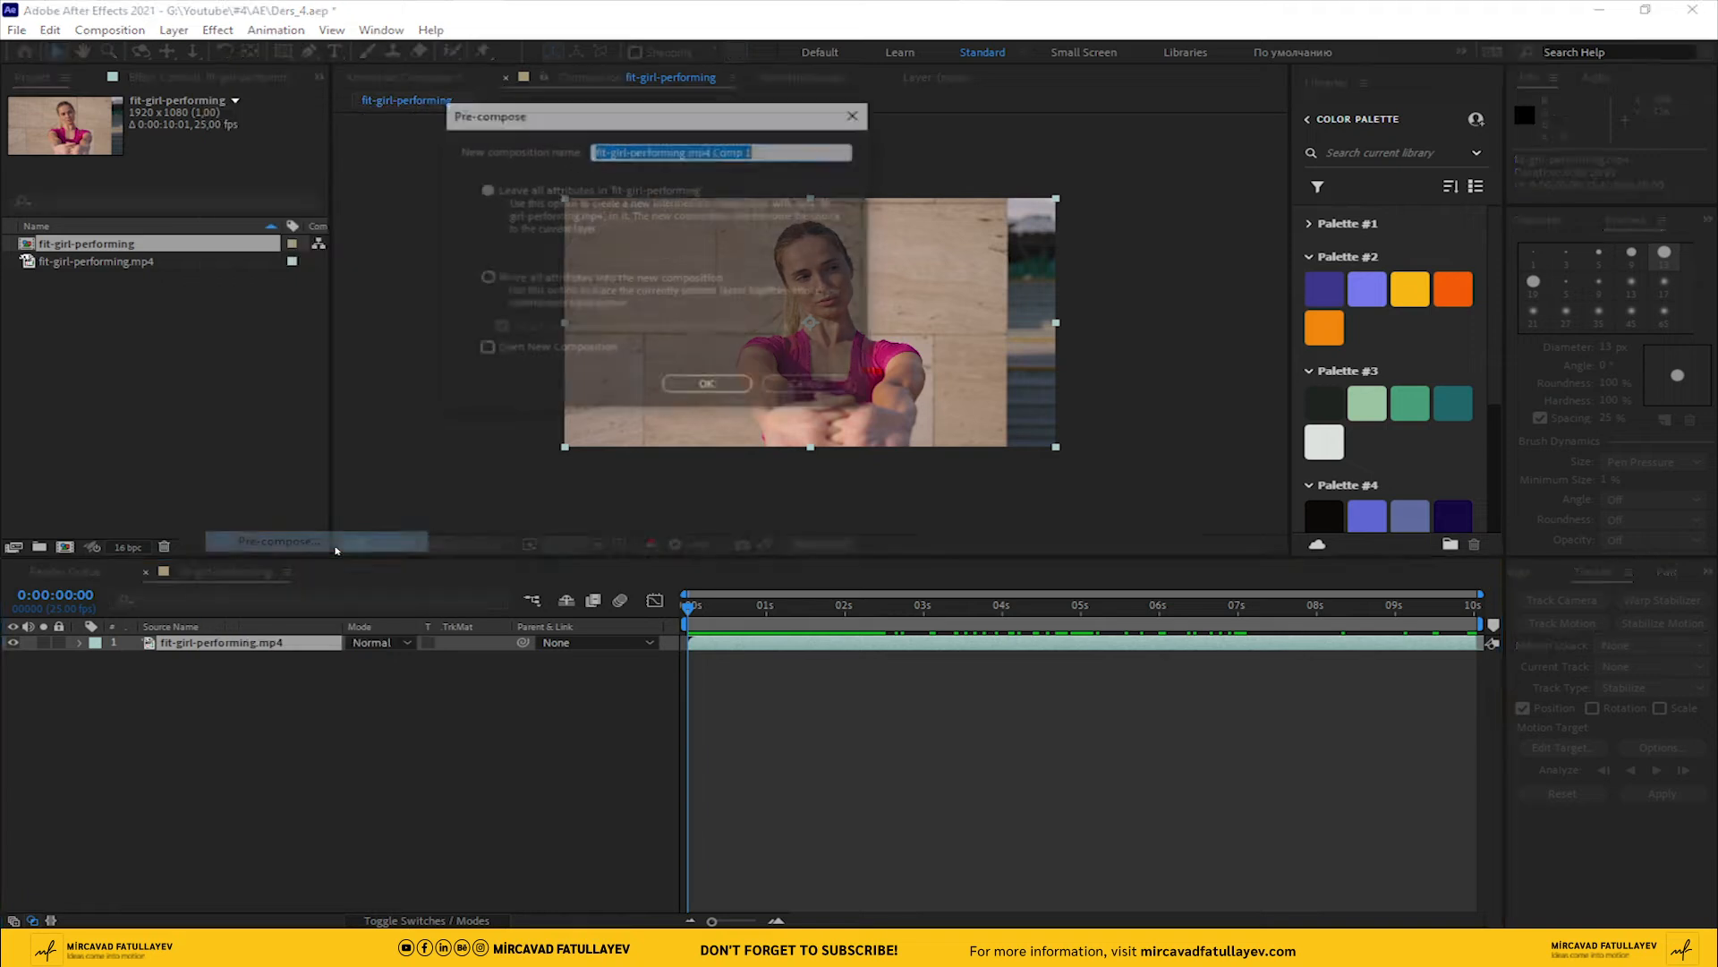
pyautogui.write('Footages')
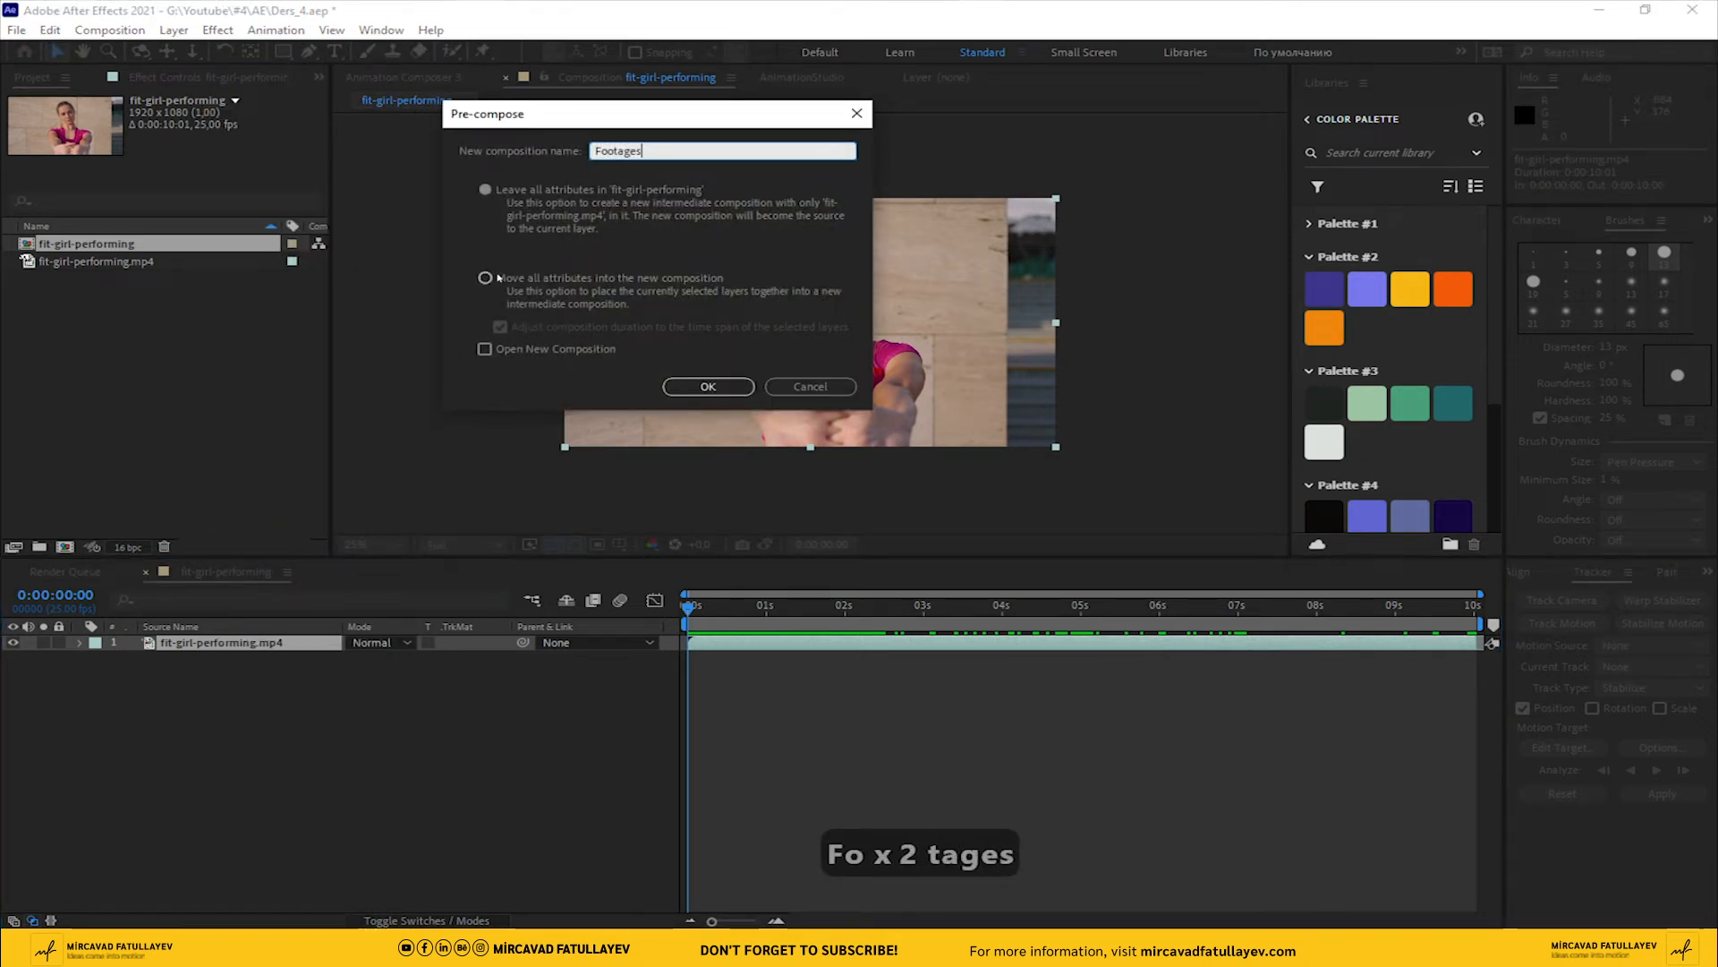
pyautogui.click(496, 279)
pyautogui.click(708, 386)
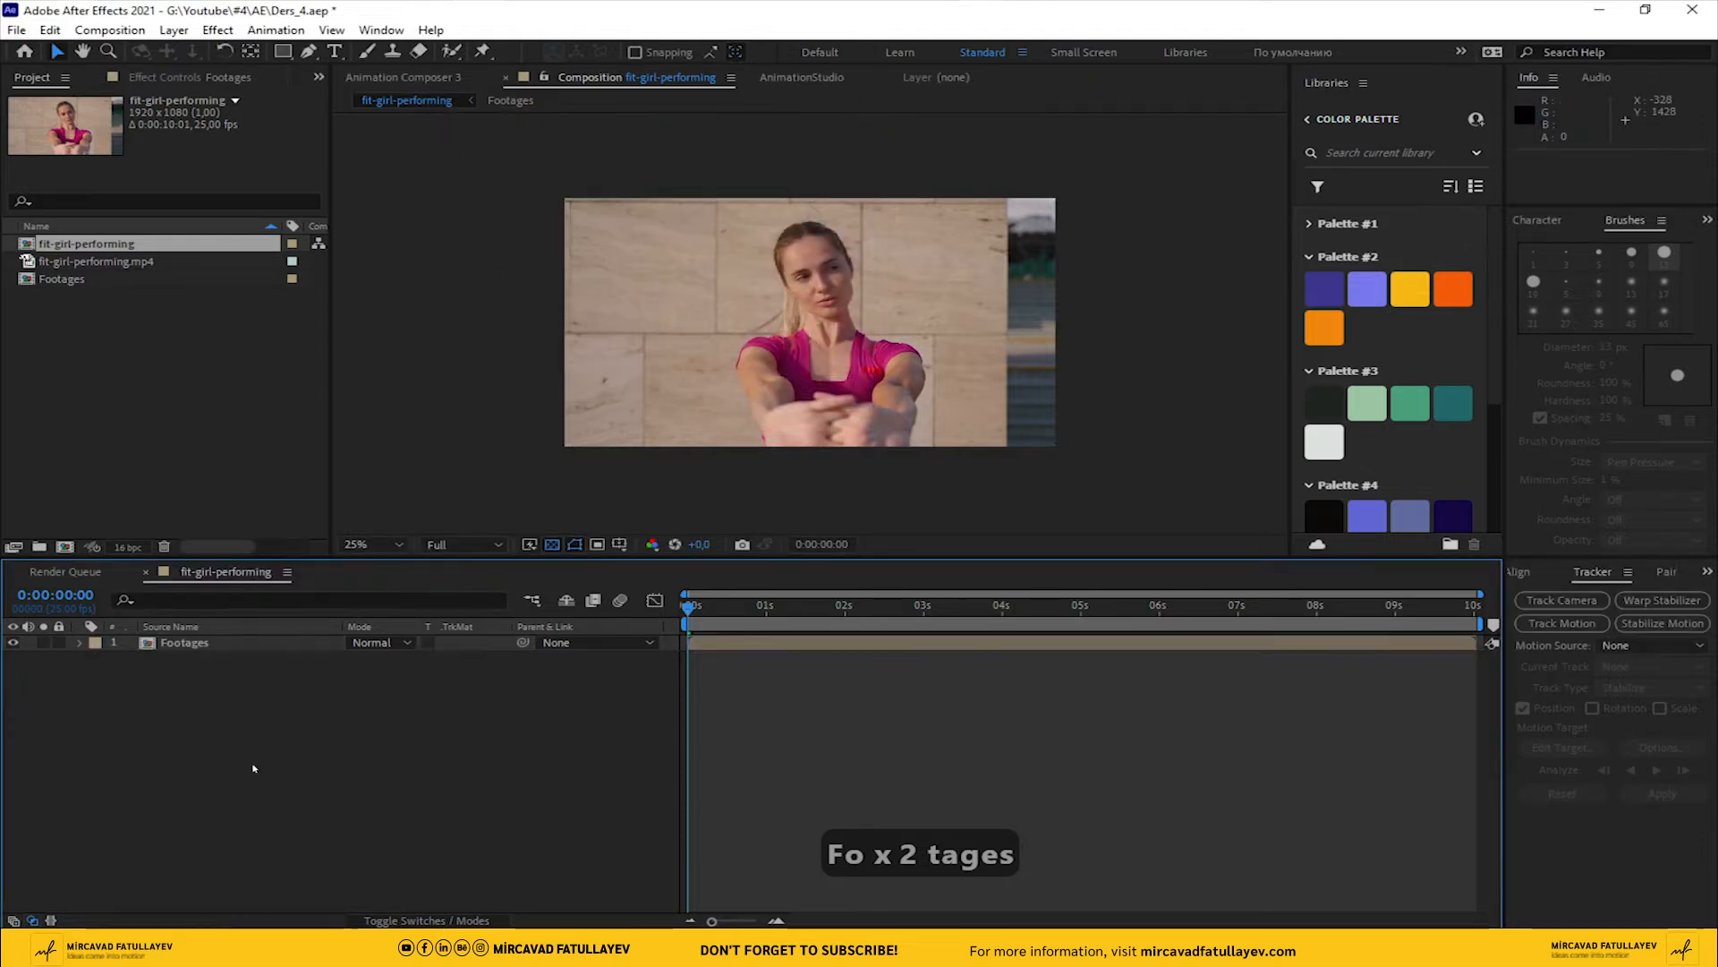
# Duplicate the Footages layer and rename the upper copy Polared
pyautogui.click(174, 643)
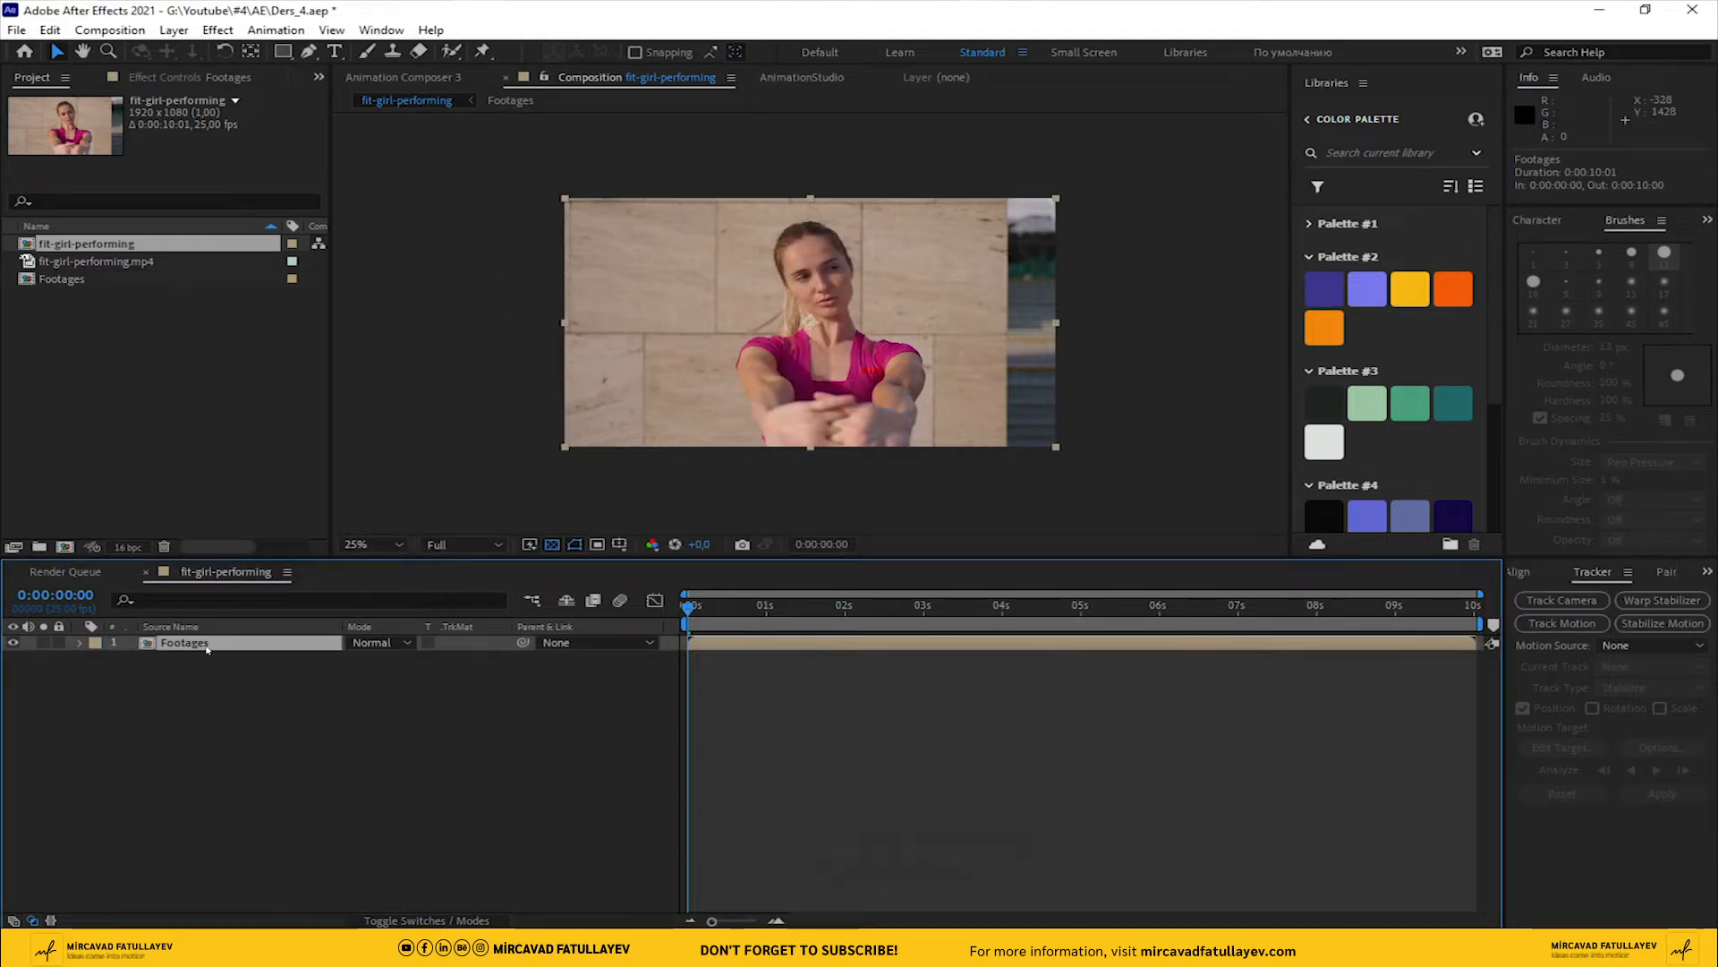
pyautogui.hotkey('ctrl', 'd')
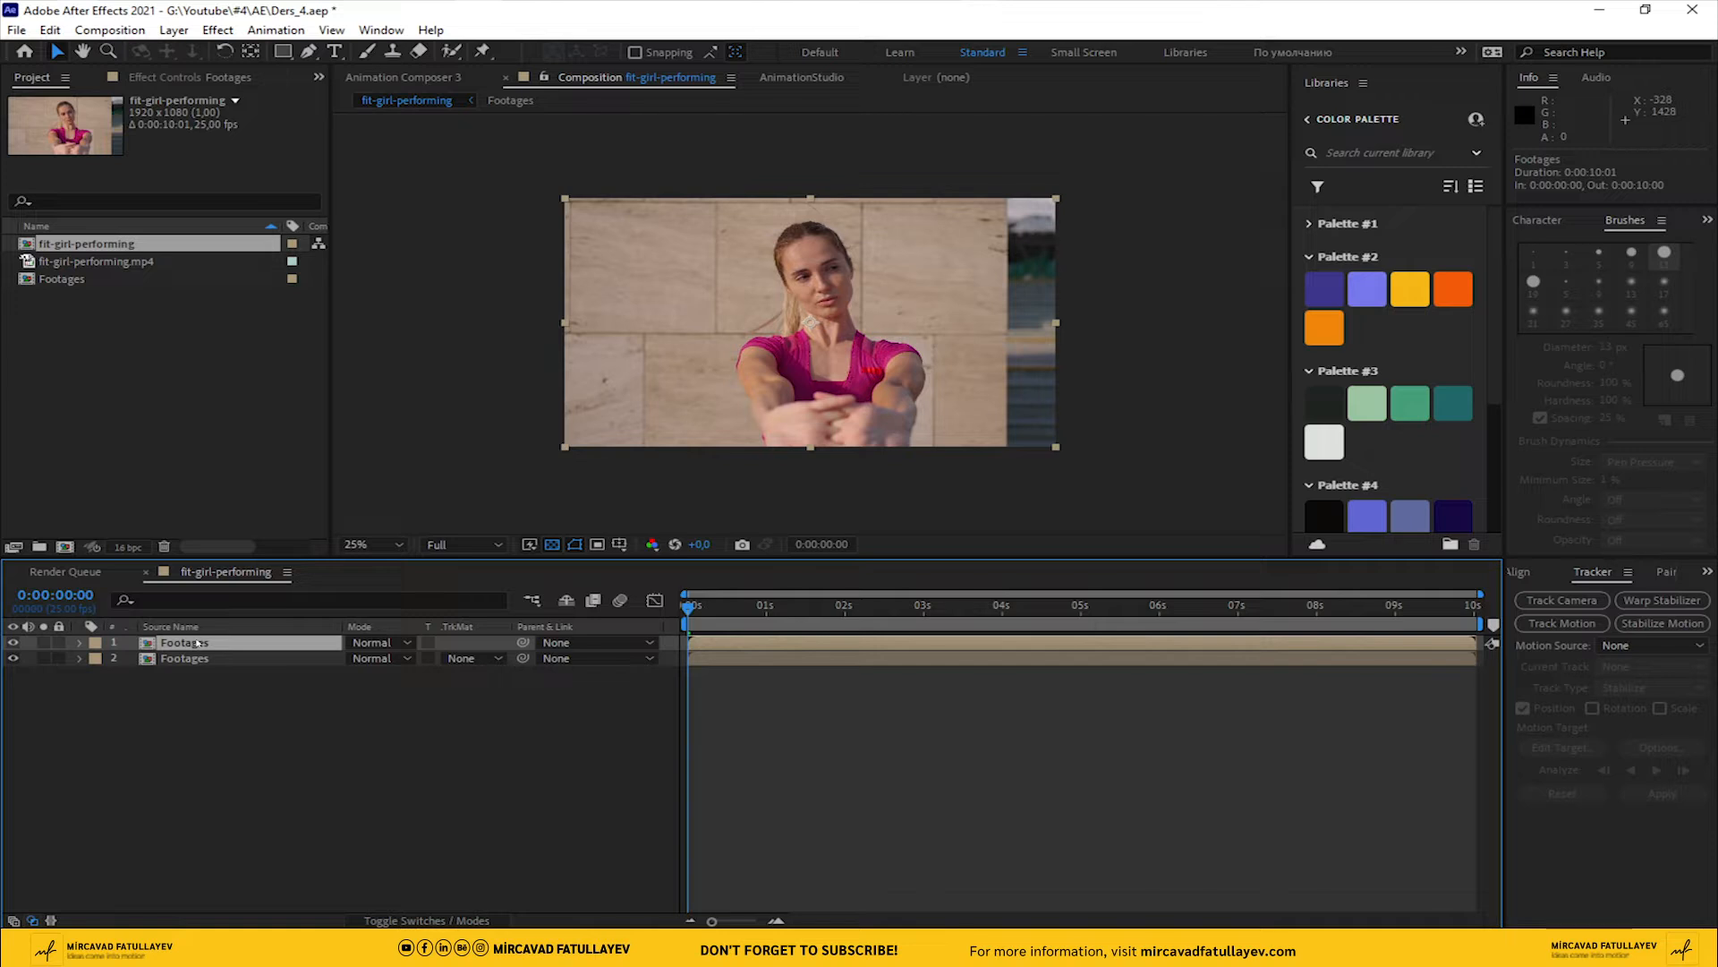
pyautogui.press('Return')
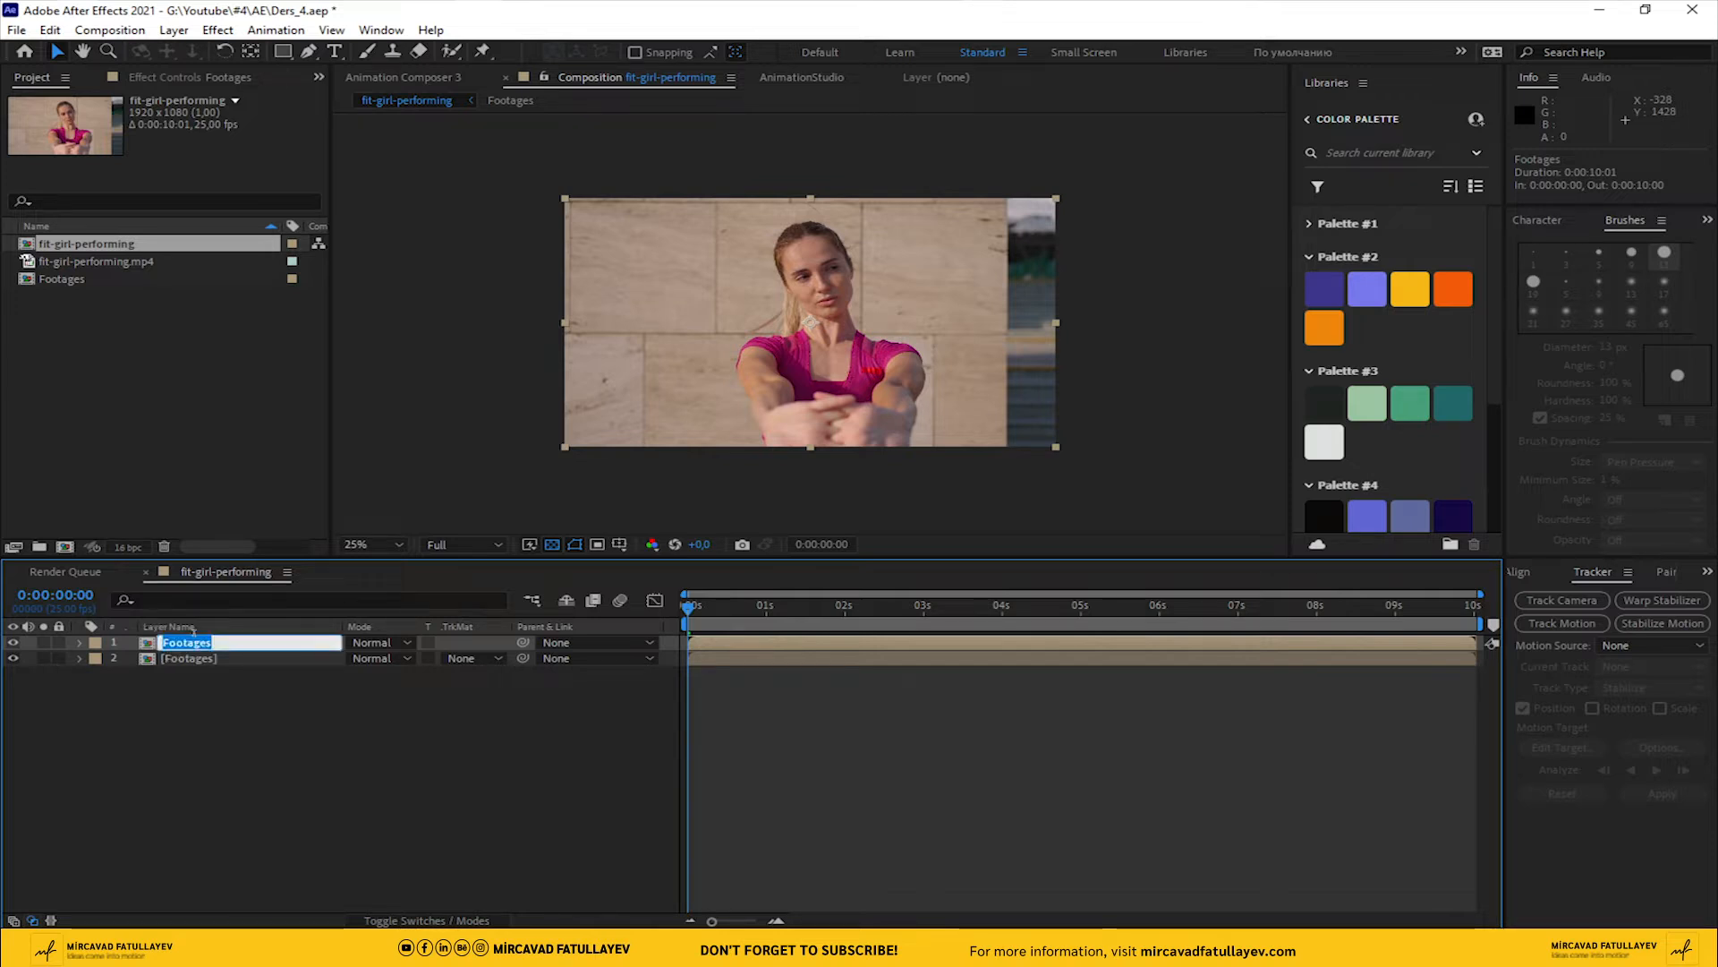
pyautogui.write('Polar')
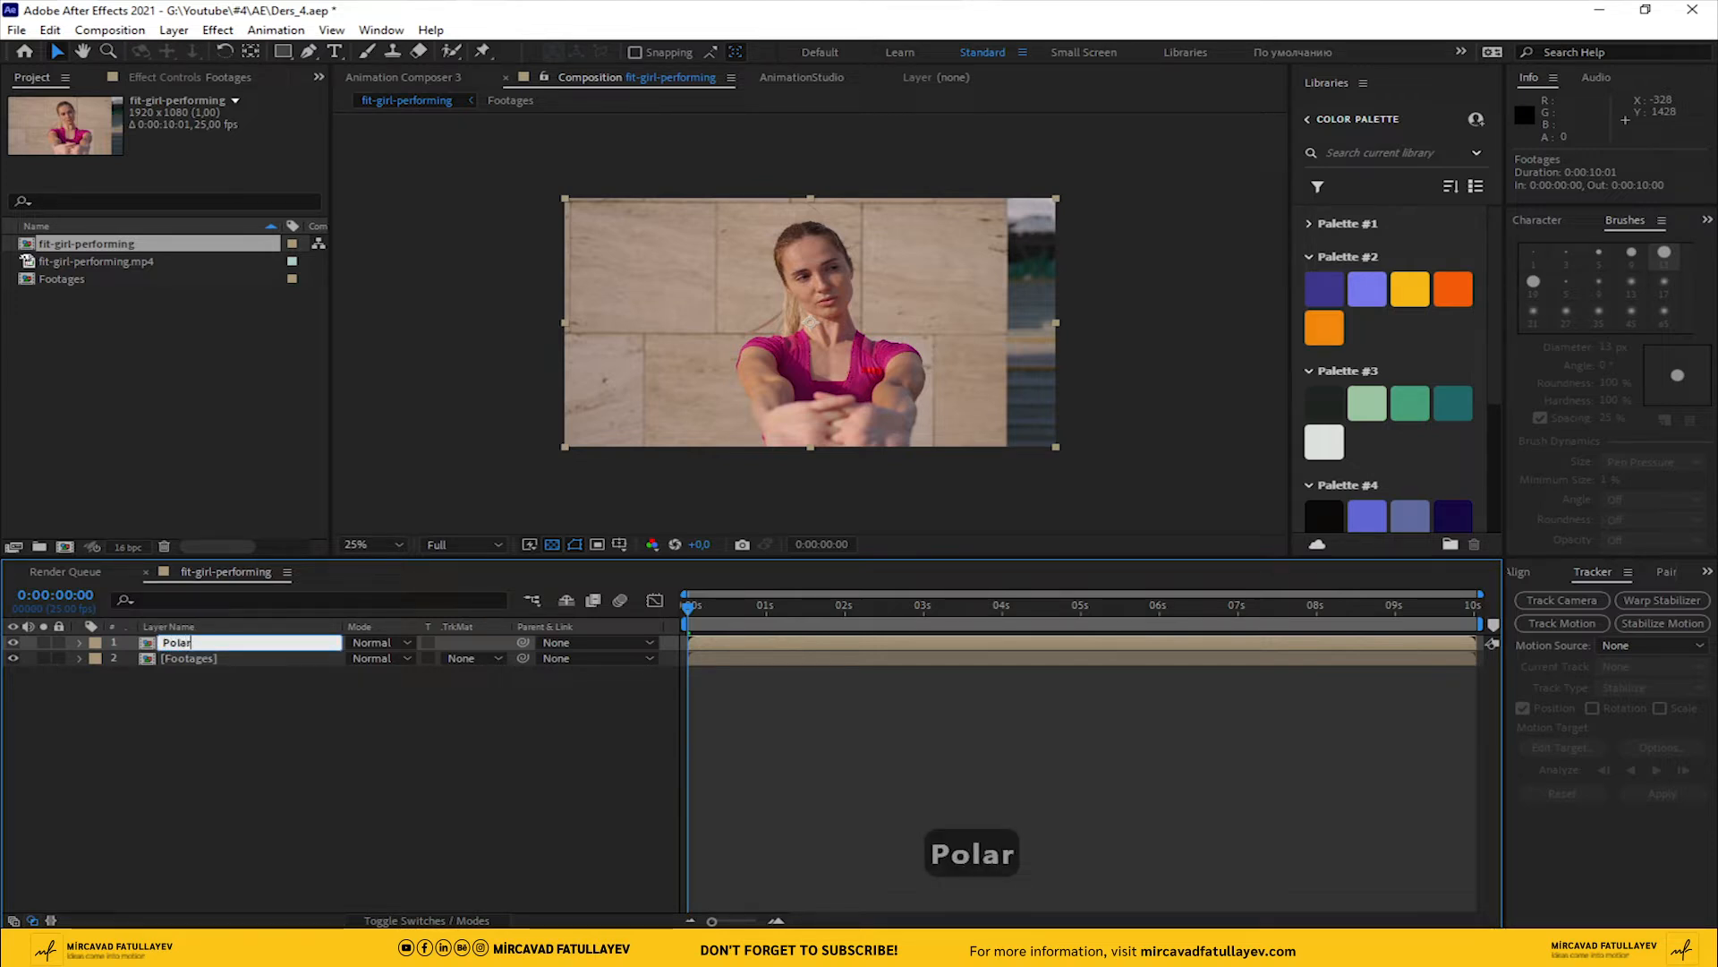
pyautogui.write('a')
pyautogui.press('BackSpace')
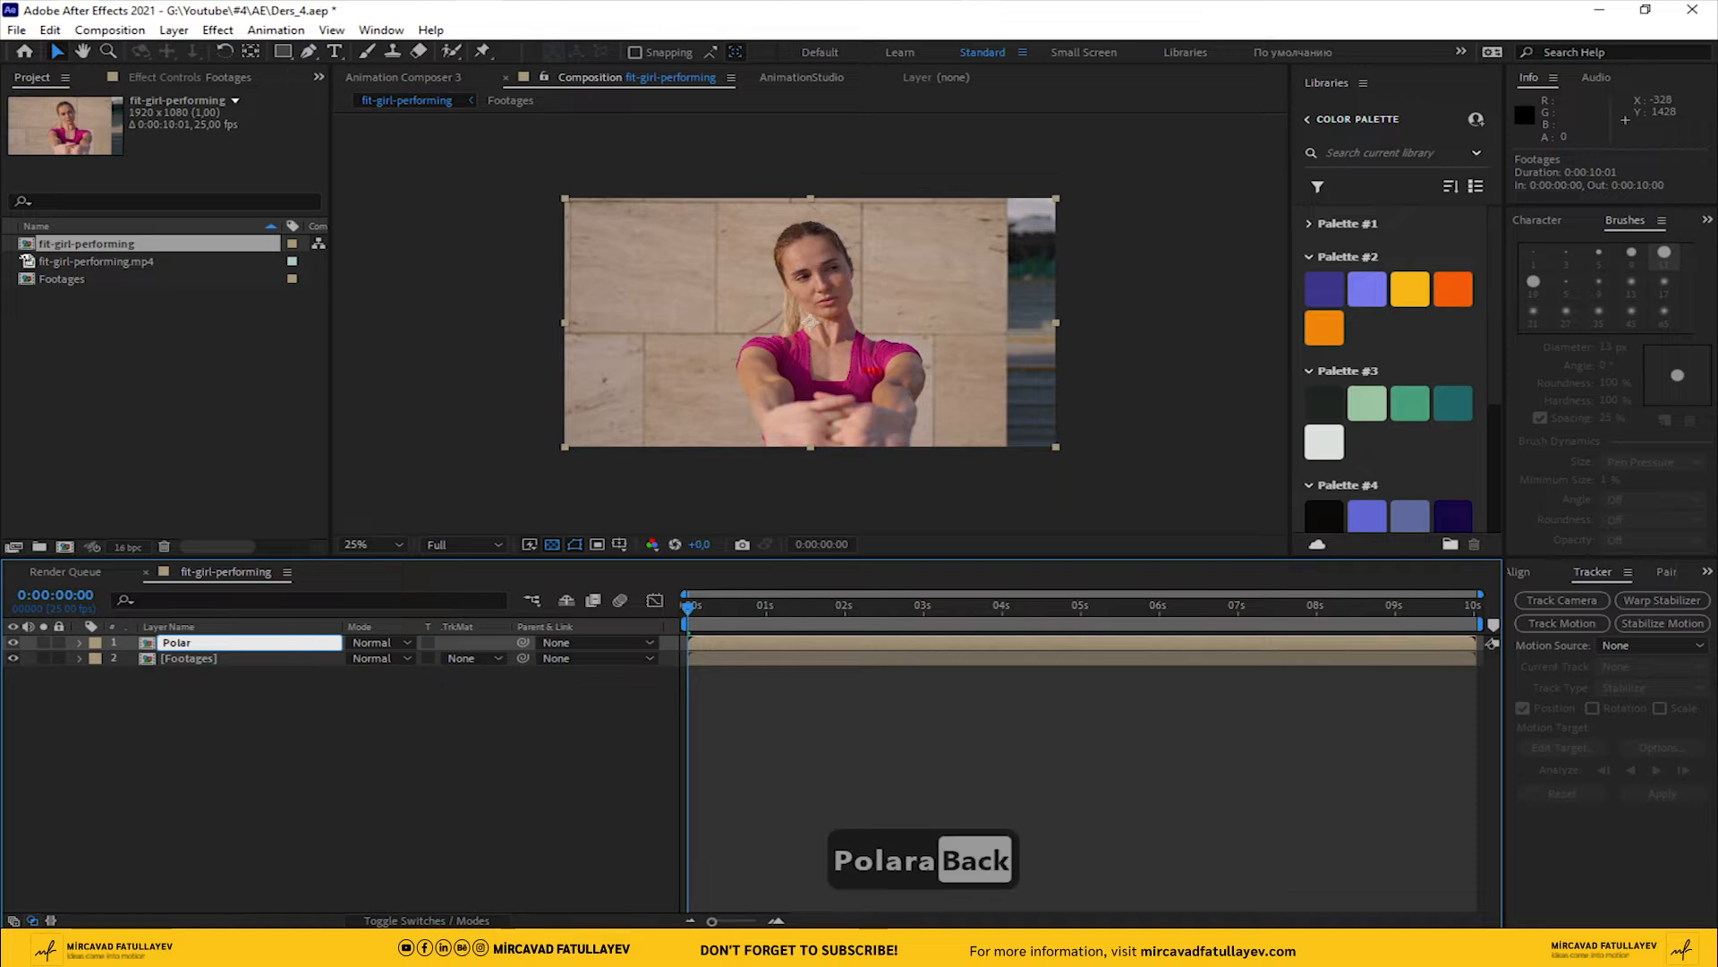
pyautogui.write('ed')
pyautogui.press('Return')
# Apply the CC Scale Wipe effect to the Polared layer with Stretch 100 and Direction 90°
pyautogui.hotkey('ctrl', 'space')
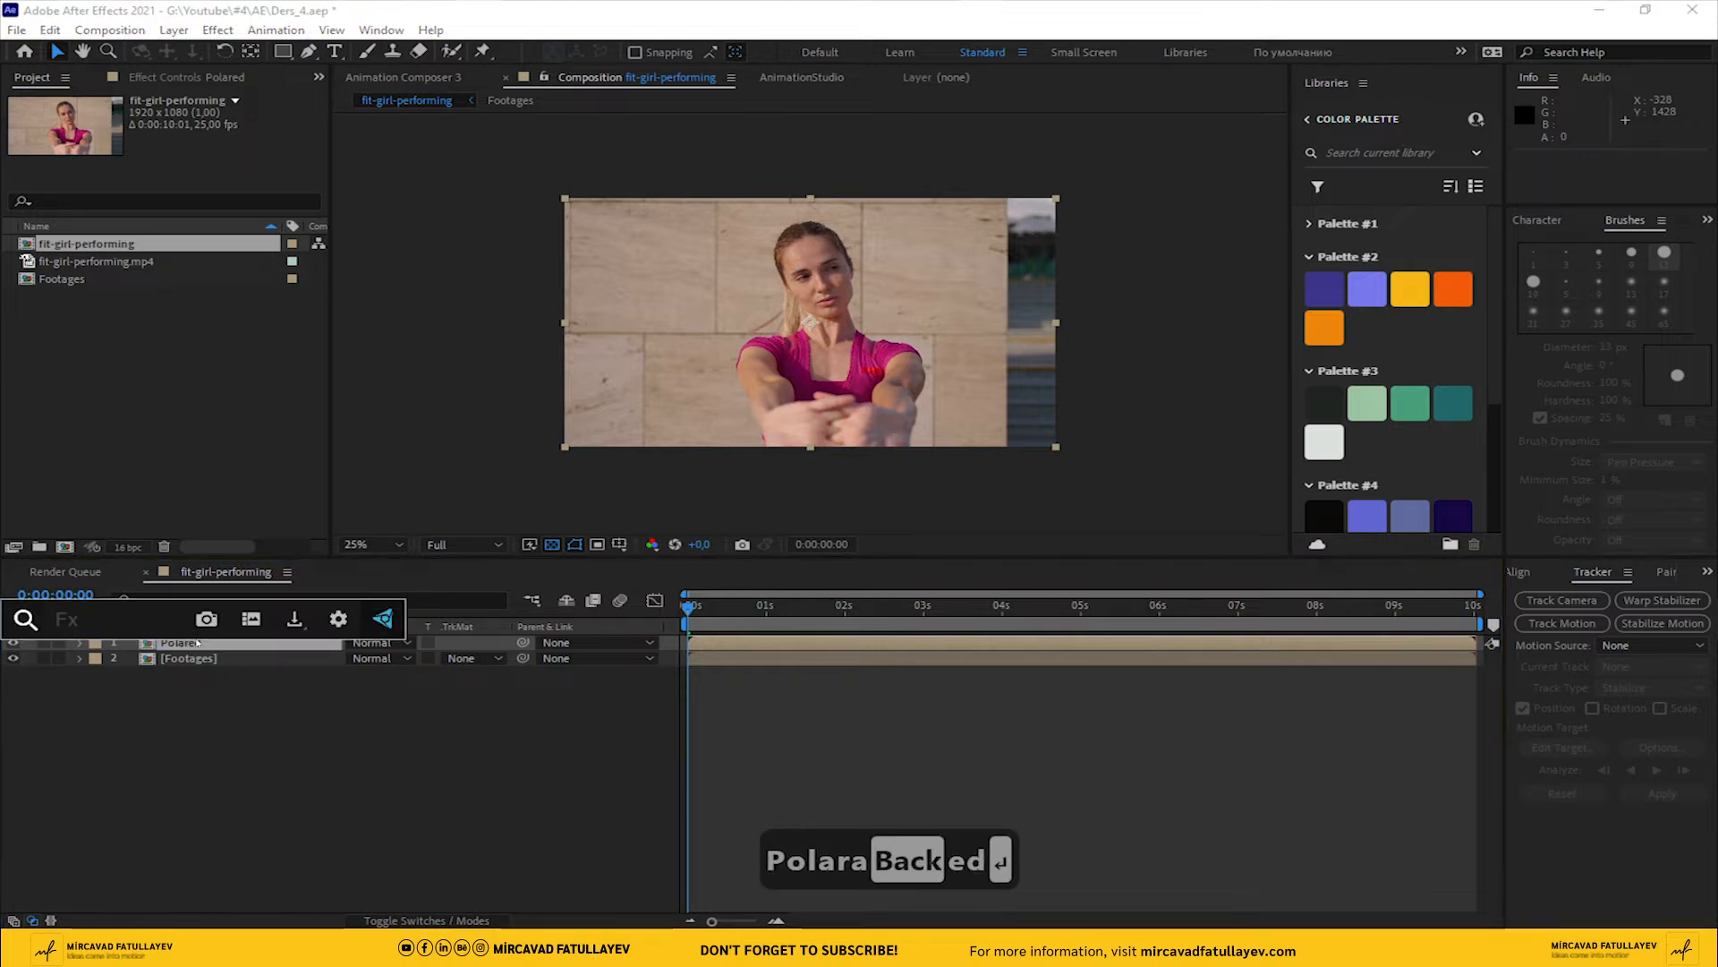
pyautogui.write('cc sc')
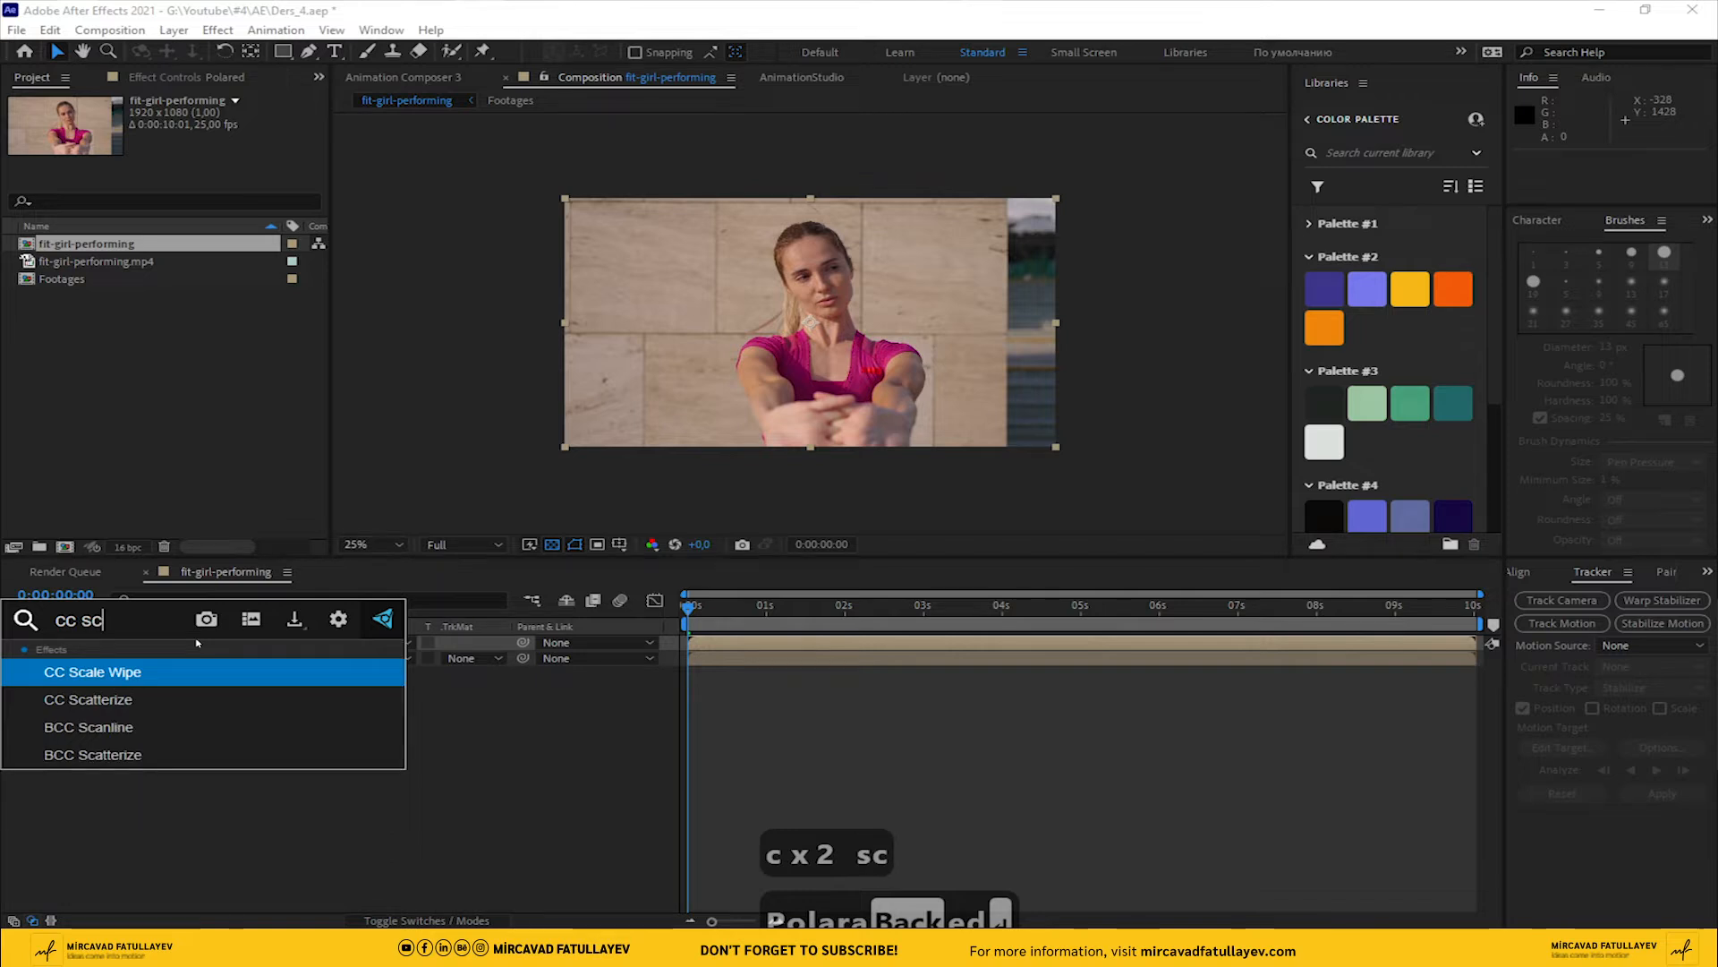
pyautogui.press('Return')
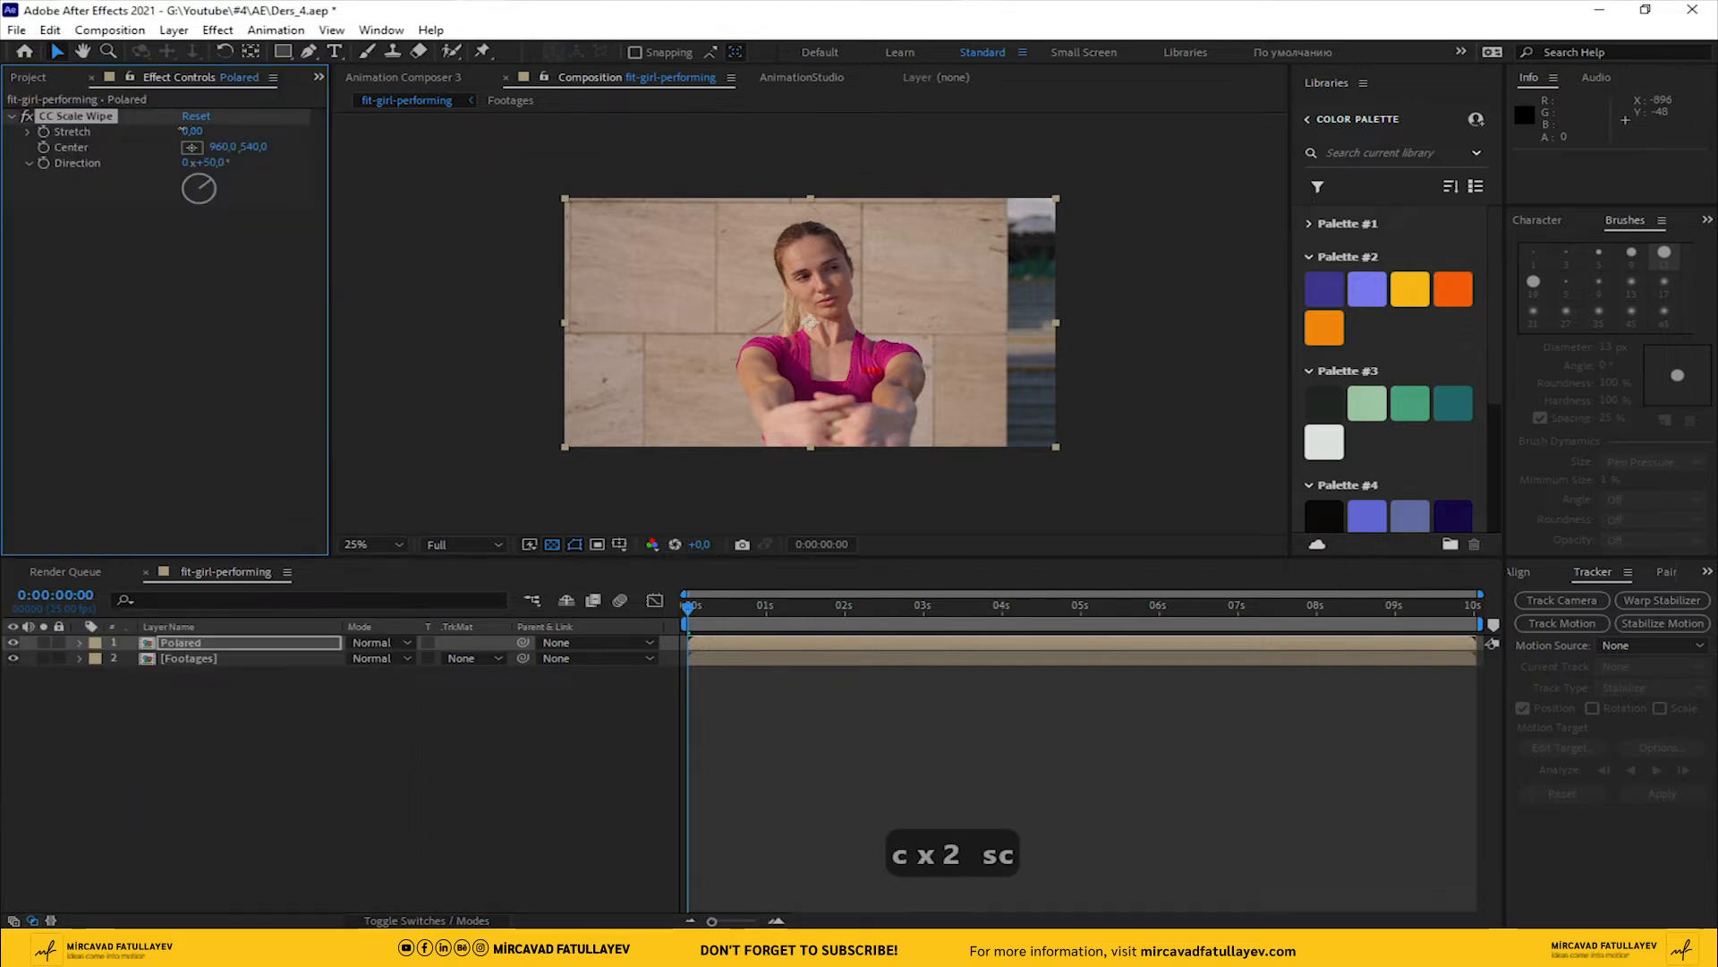
pyautogui.moveTo(184, 131); pyautogui.dragTo(703, 150)
pyautogui.click(196, 130)
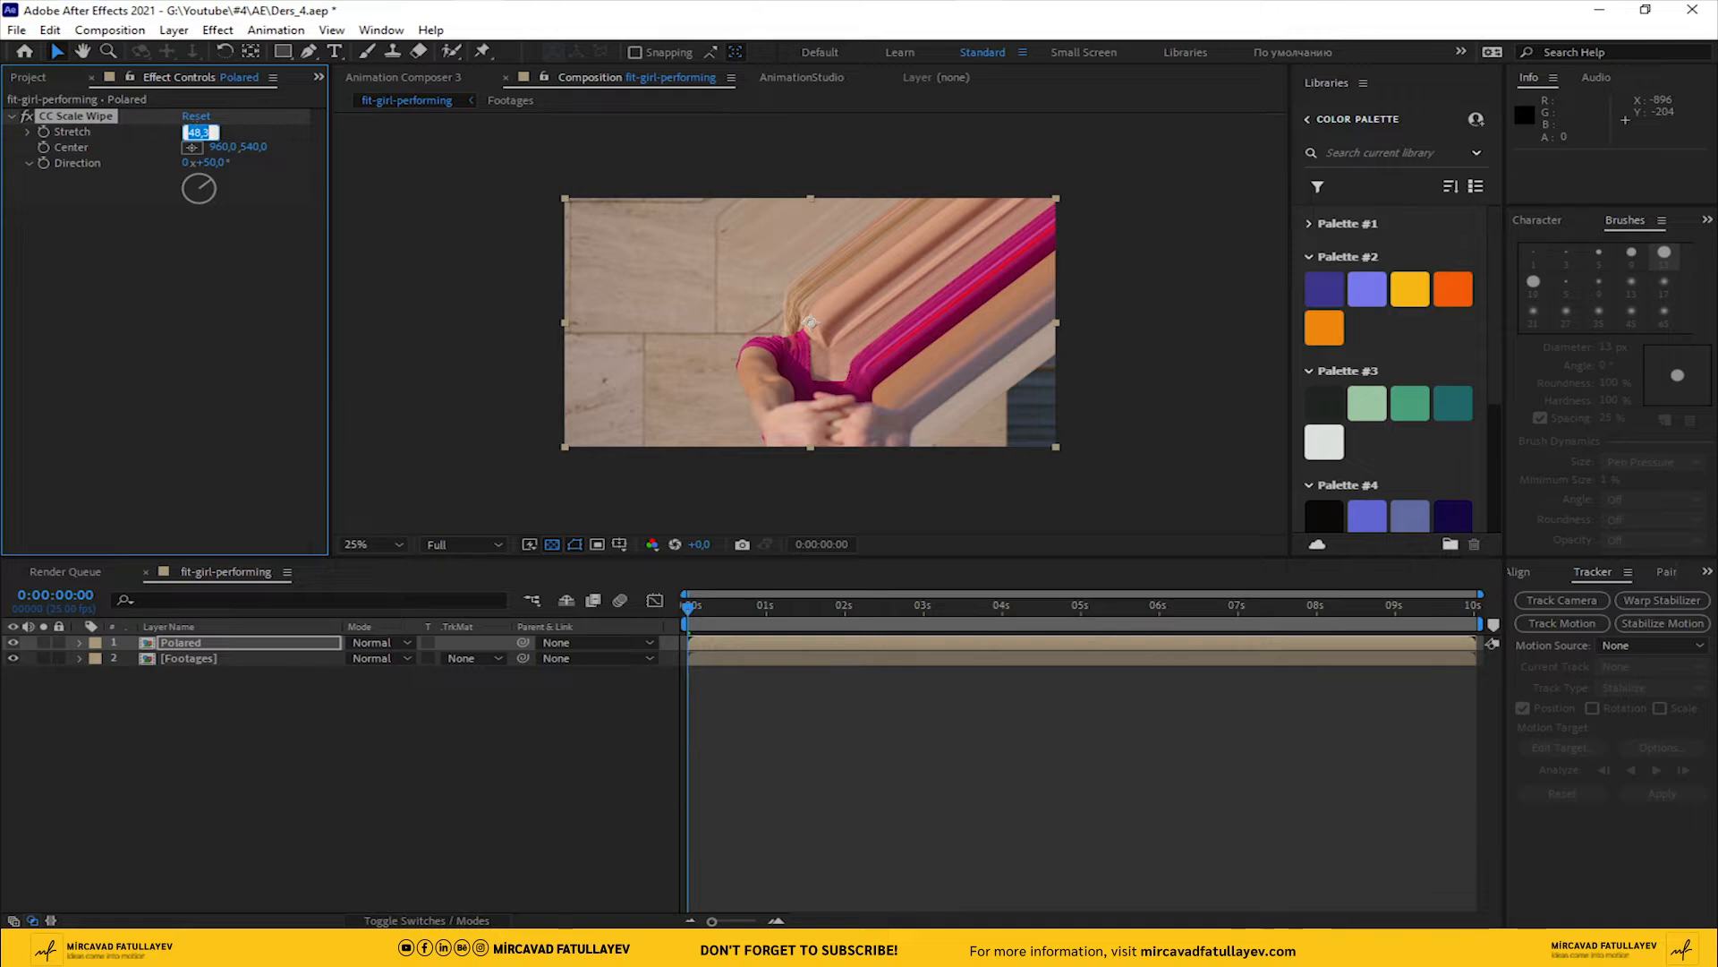
pyautogui.write('100')
pyautogui.press('Return')
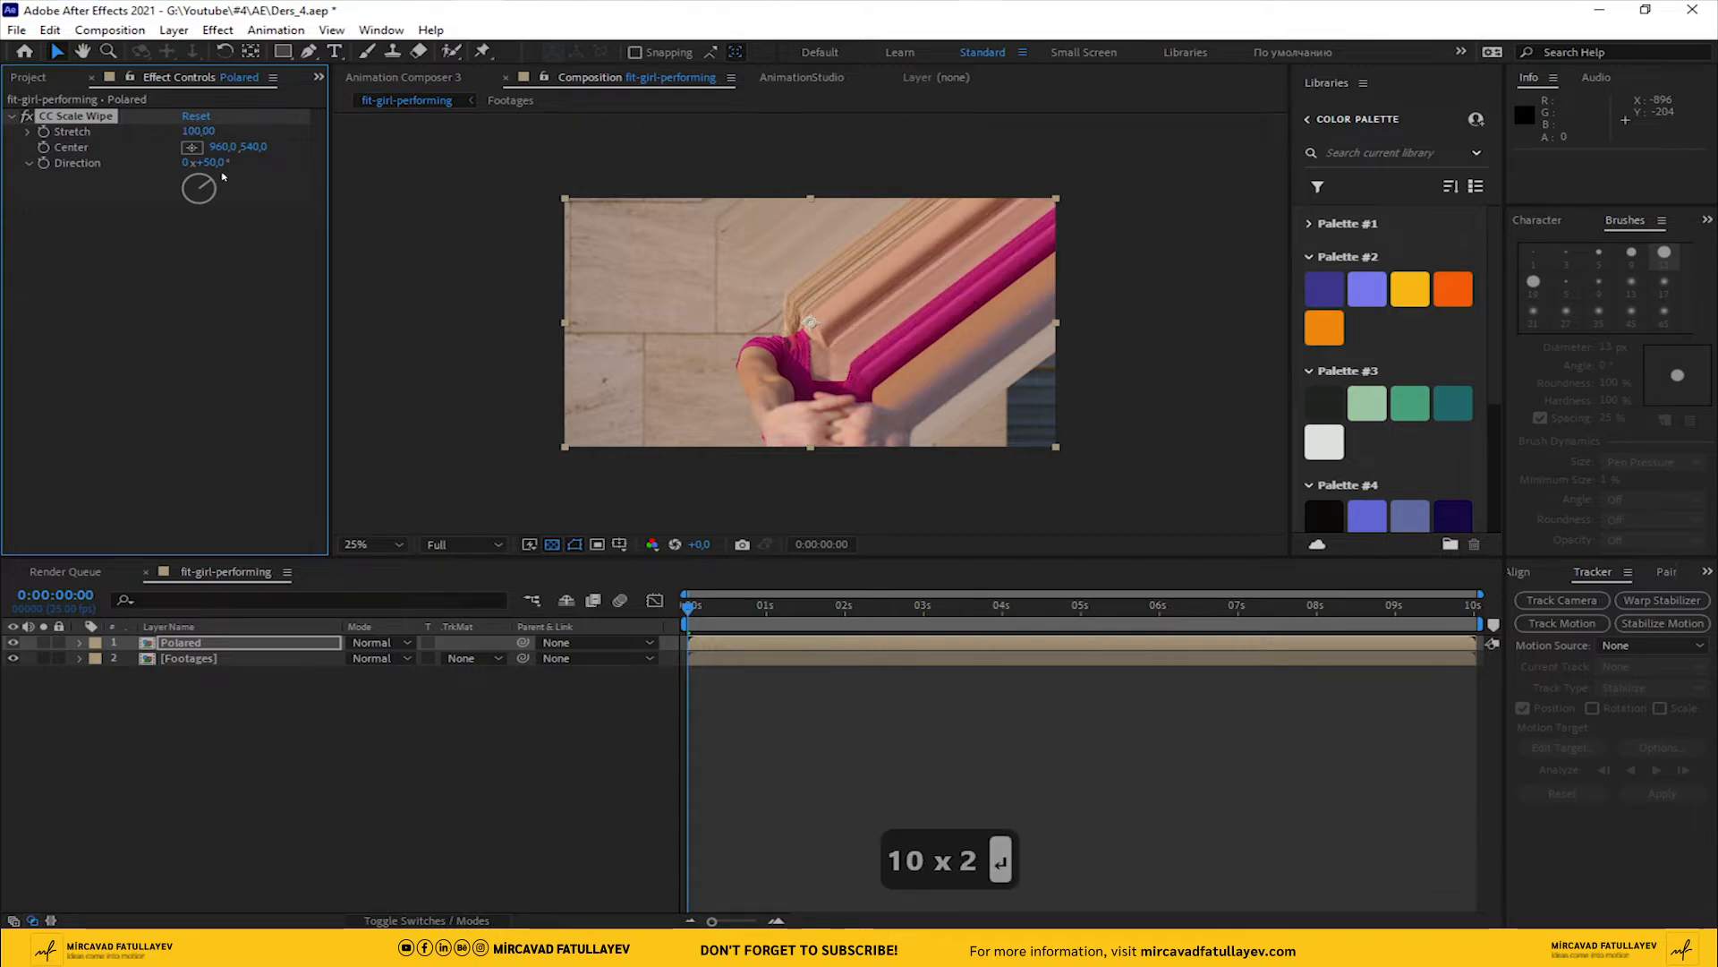
pyautogui.write('90')
pyautogui.press('Return')
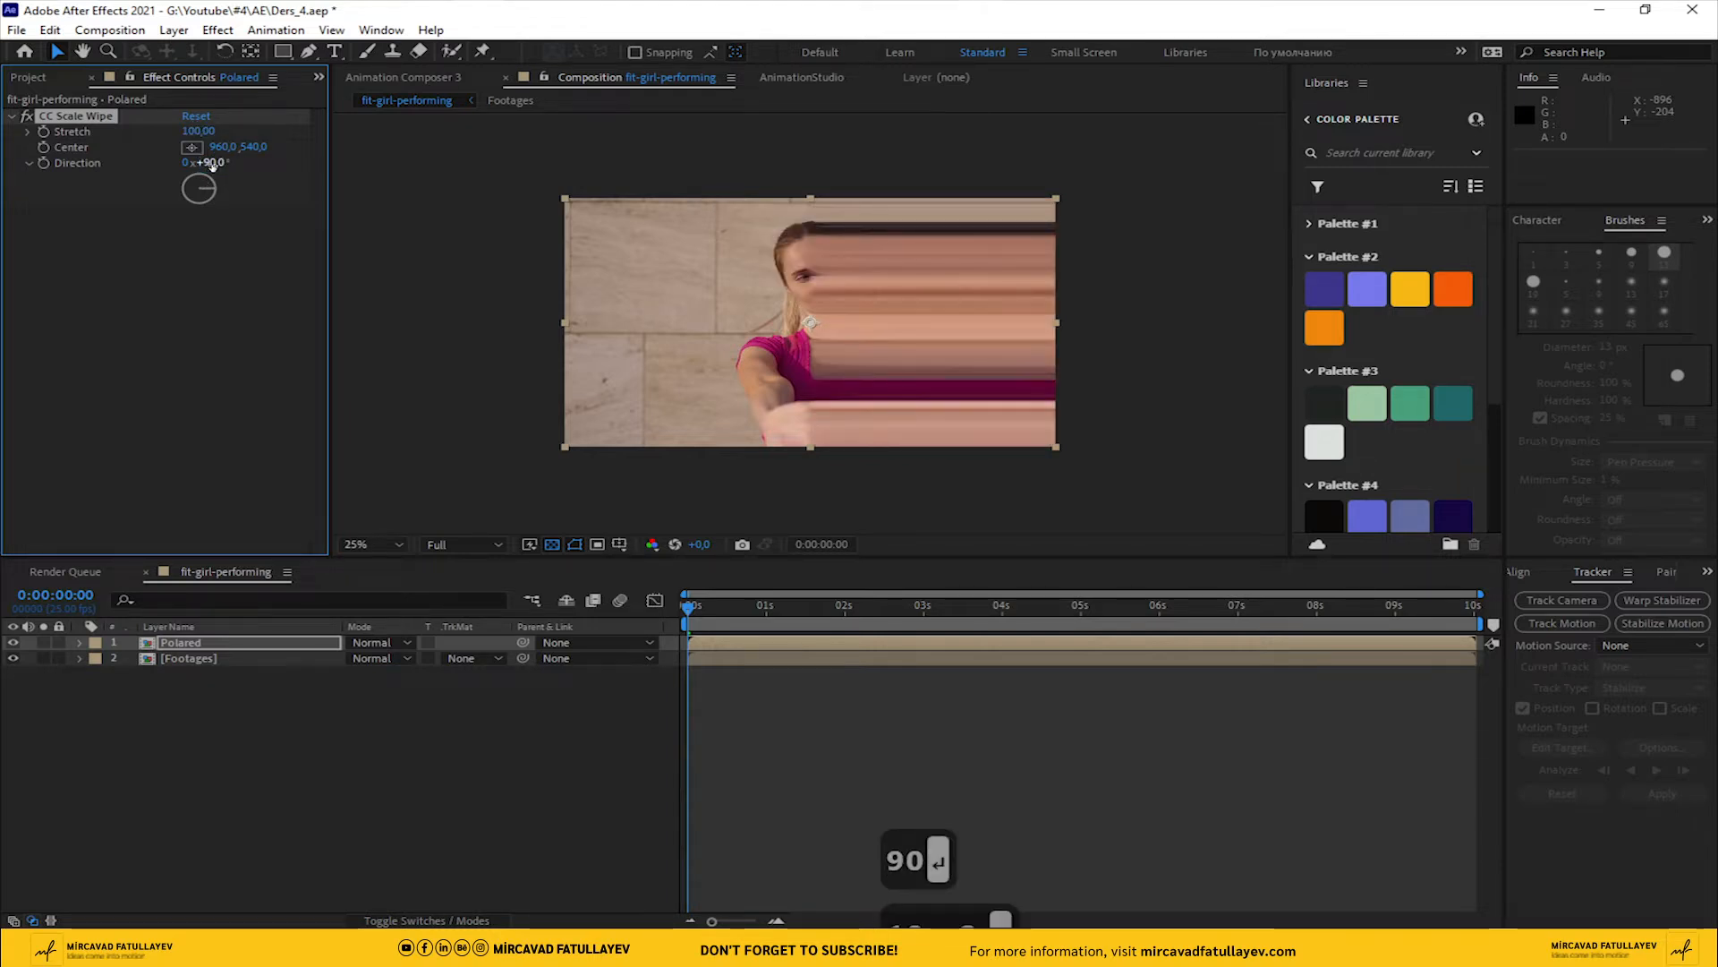
# Add the Mirror effect to the Polared layer and set its Reflection Angle to 180°
pyautogui.click(176, 645)
pyautogui.hotkey('ctrl', 'space')
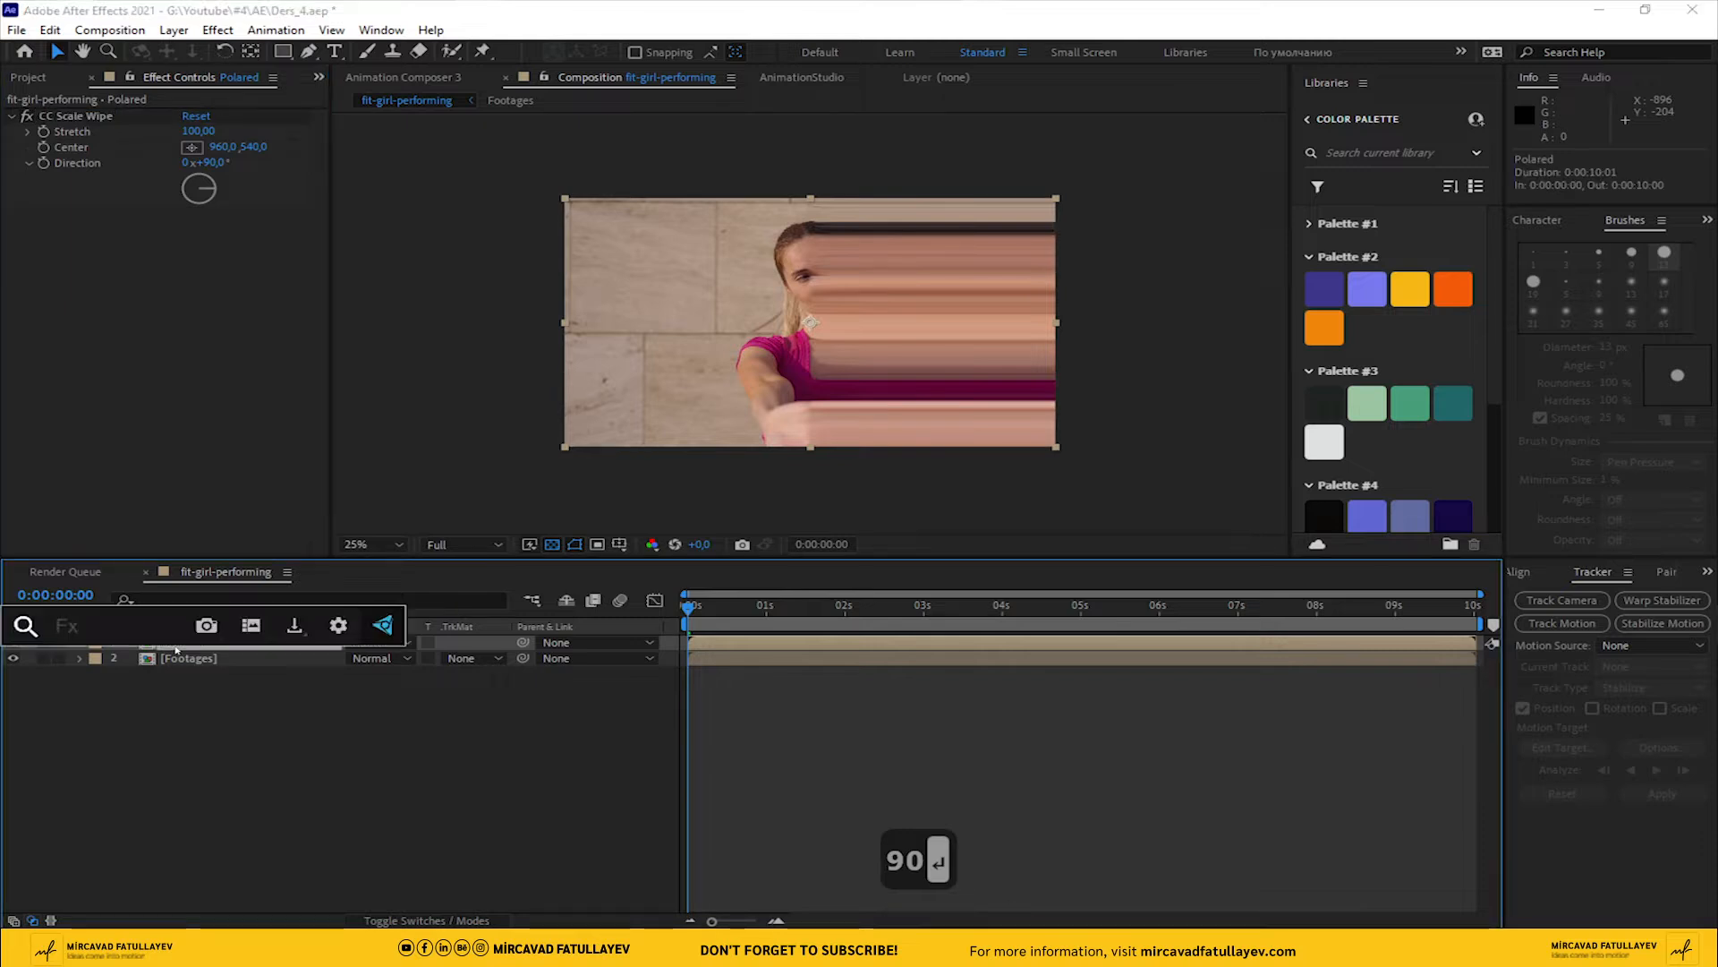
pyautogui.write('mi')
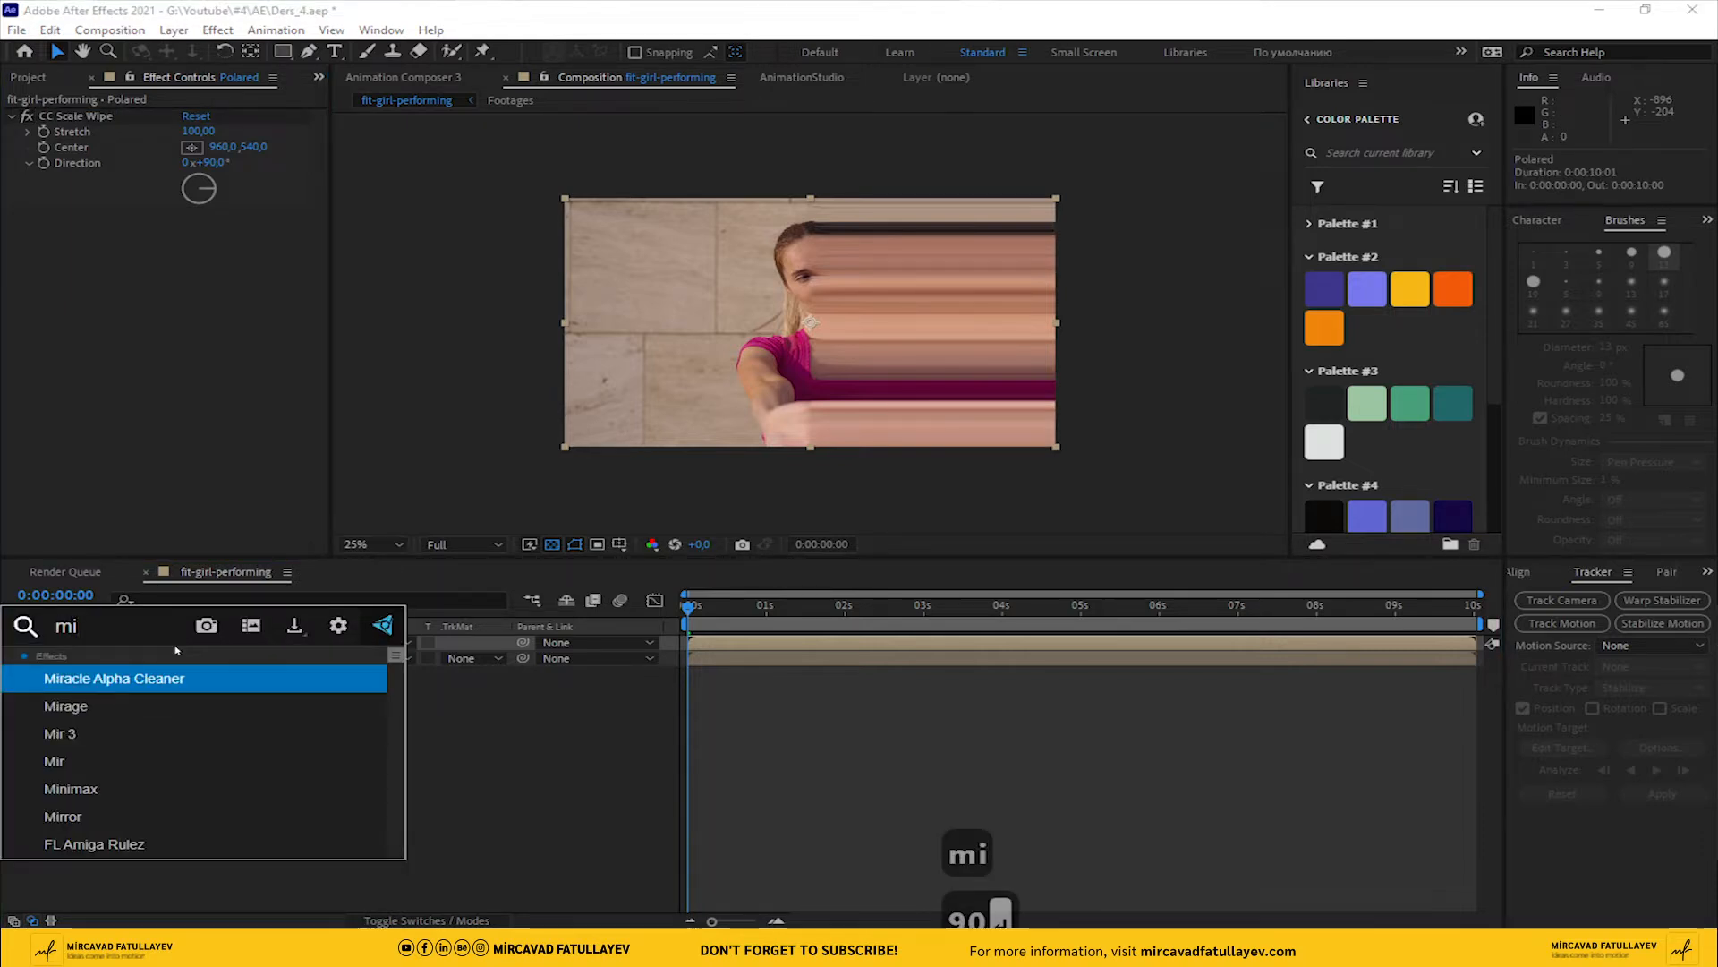
pyautogui.write('ro')
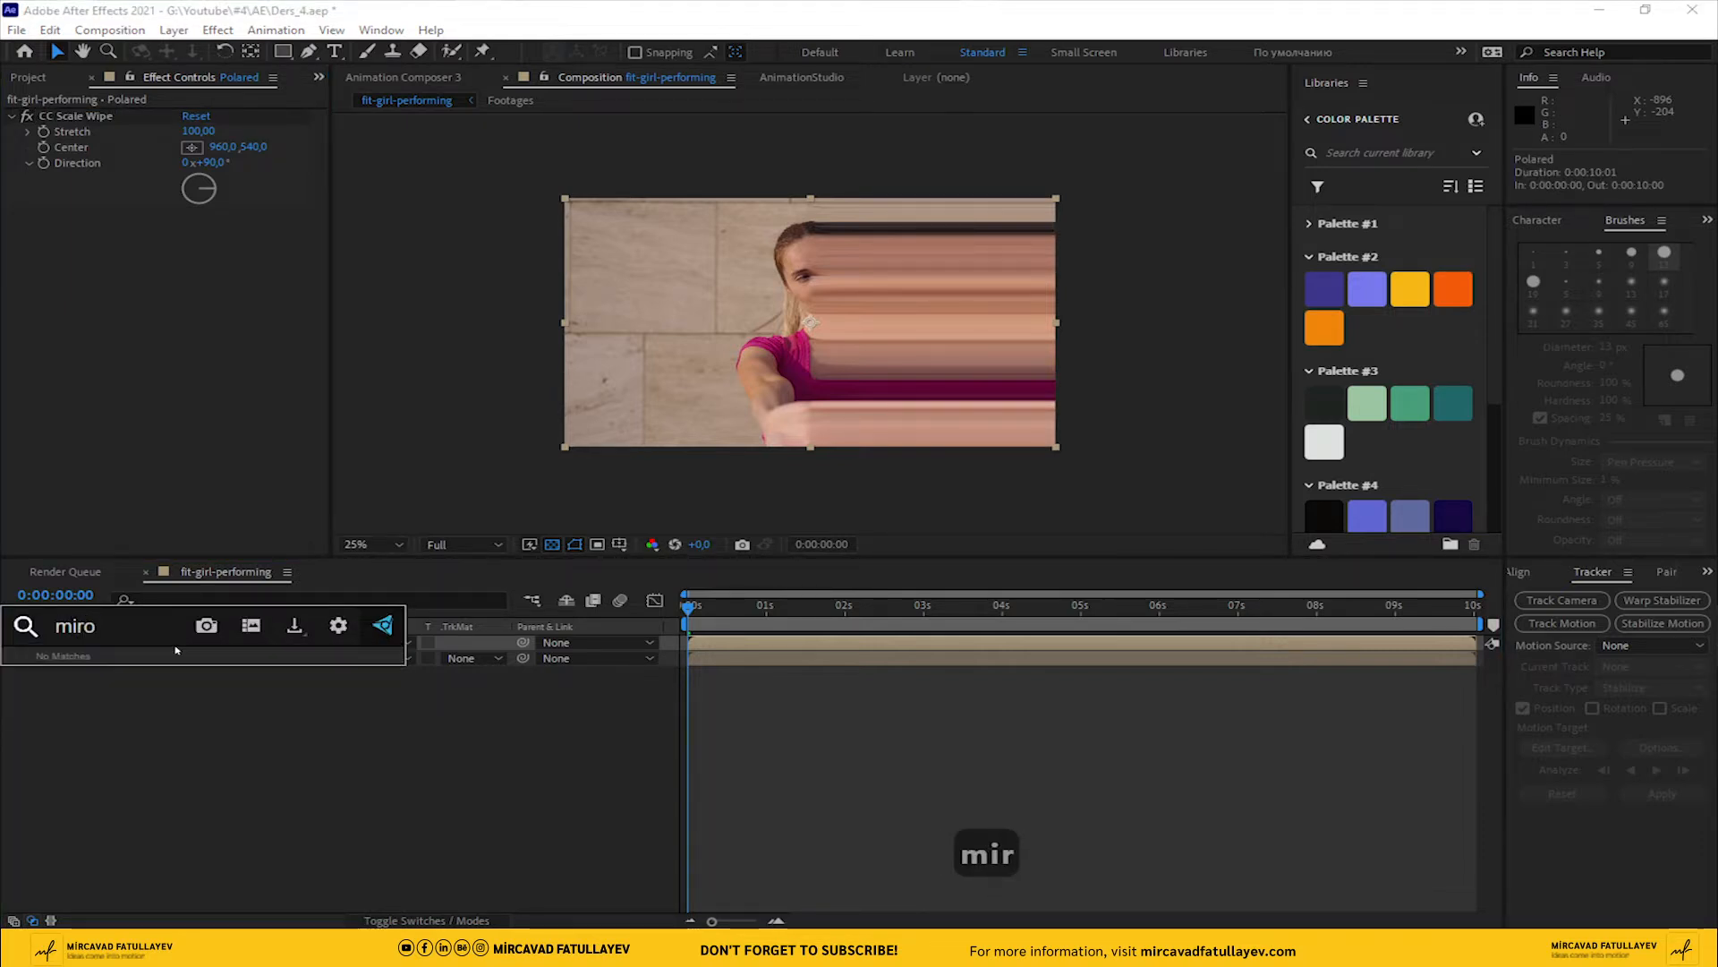
pyautogui.press('BackSpace')
pyautogui.write('r')
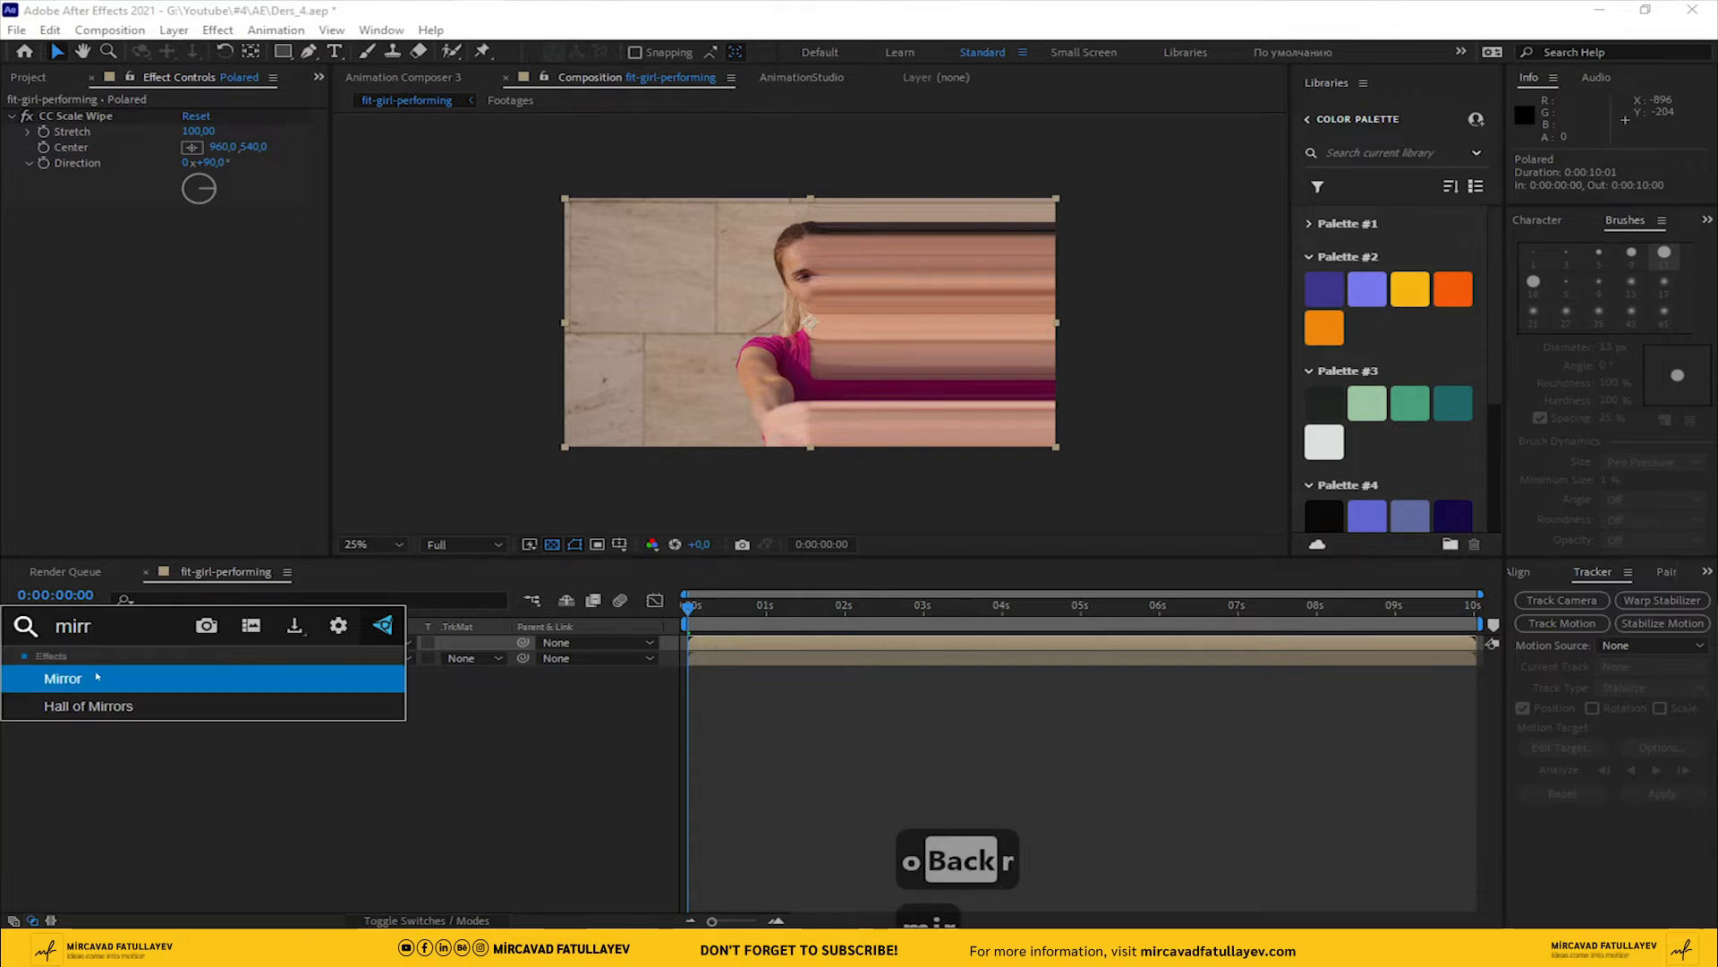
pyautogui.press('Return')
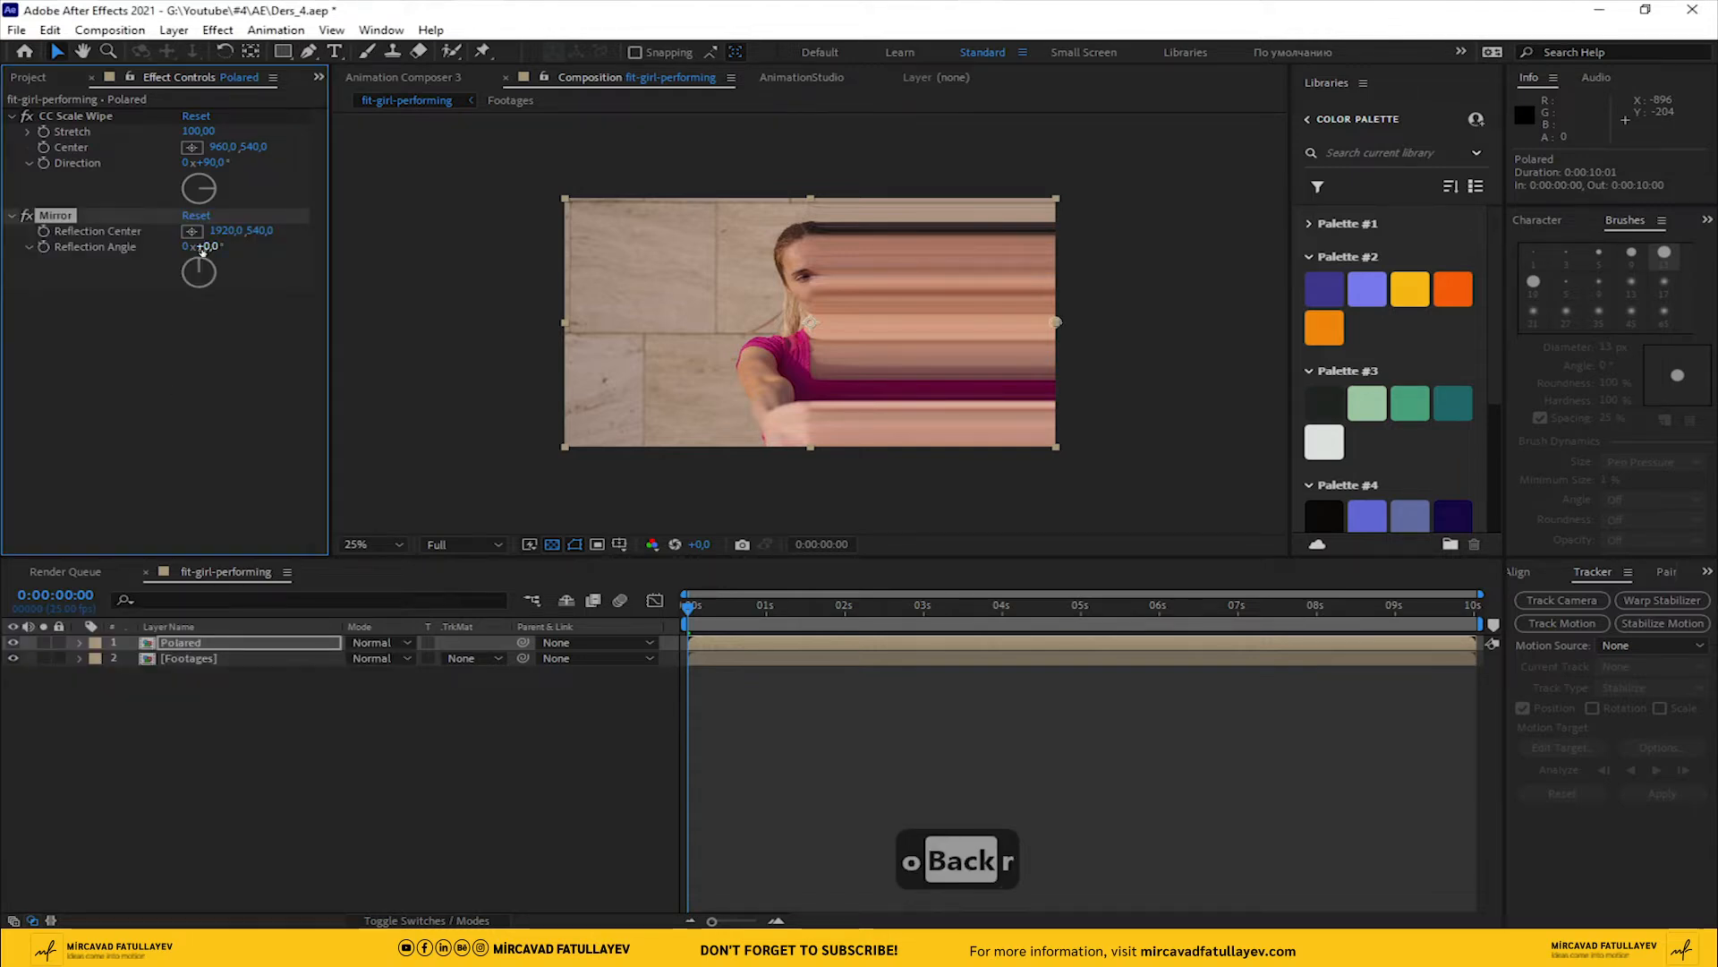
pyautogui.write('180')
pyautogui.press('Return')
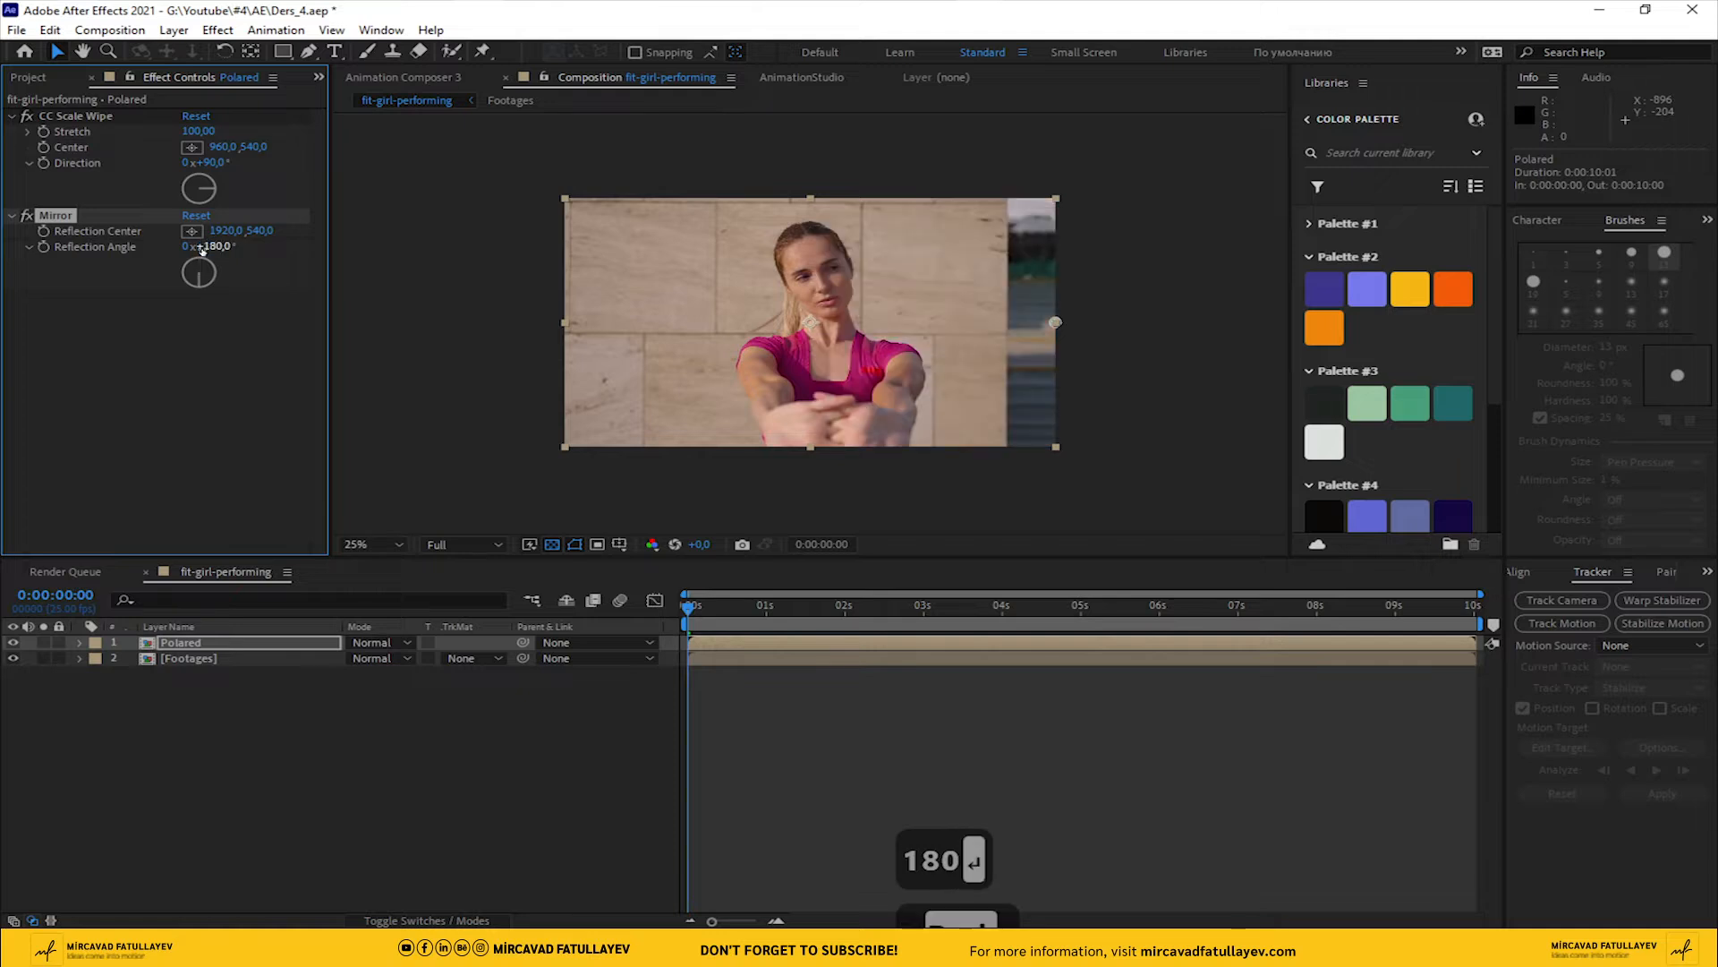
# Place the Mirror effect's Reflection Center in the middle of the frame, at about 956, 540
pyautogui.click(191, 231)
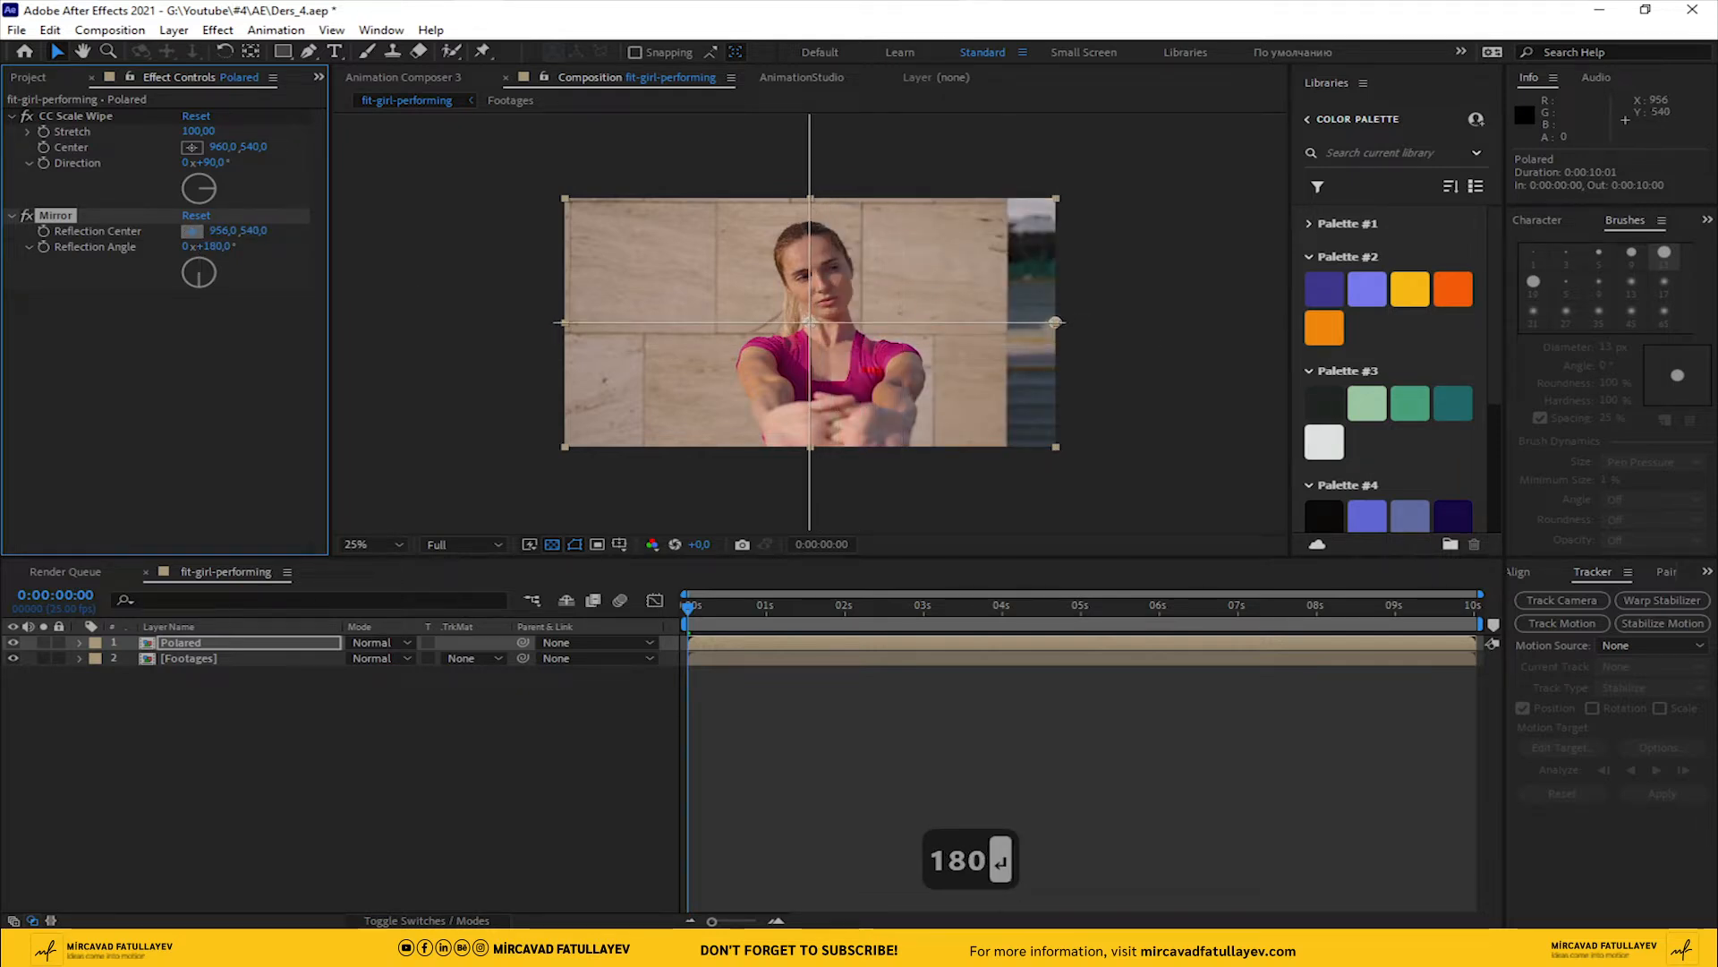
pyautogui.click(810, 322)
pyautogui.click(217, 736)
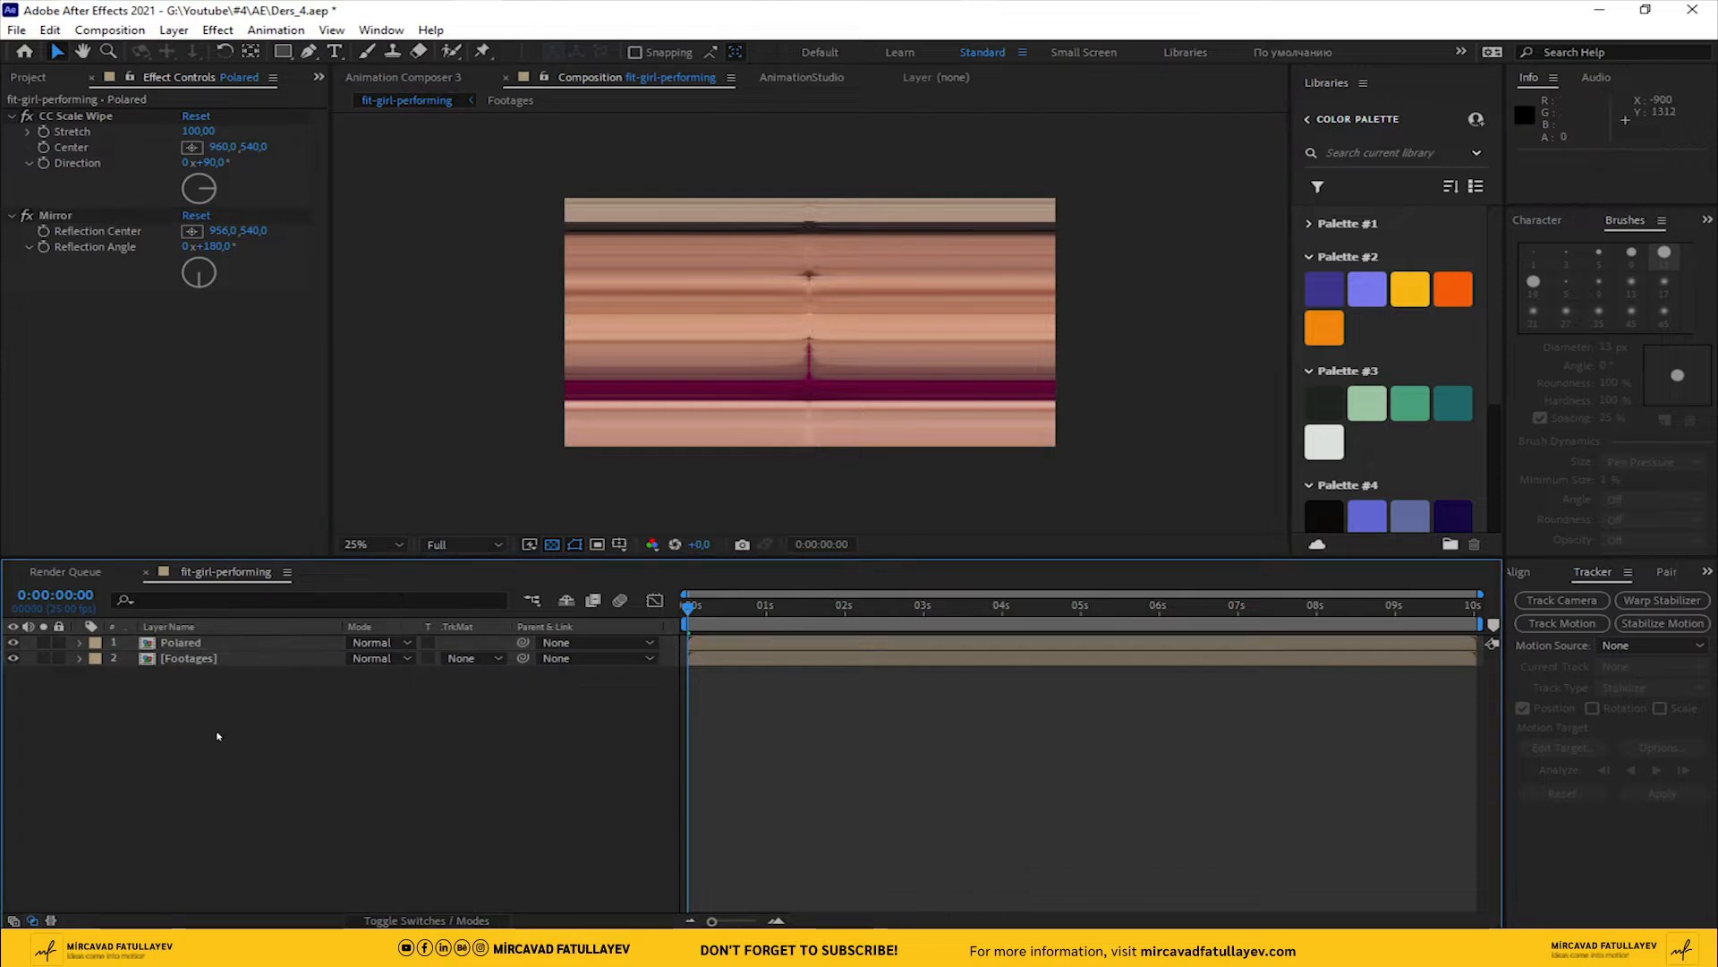
# Add Polar Coordinates to the Polared layer, converting Rect to Polar with Interpolation at 100%
pyautogui.click(200, 641)
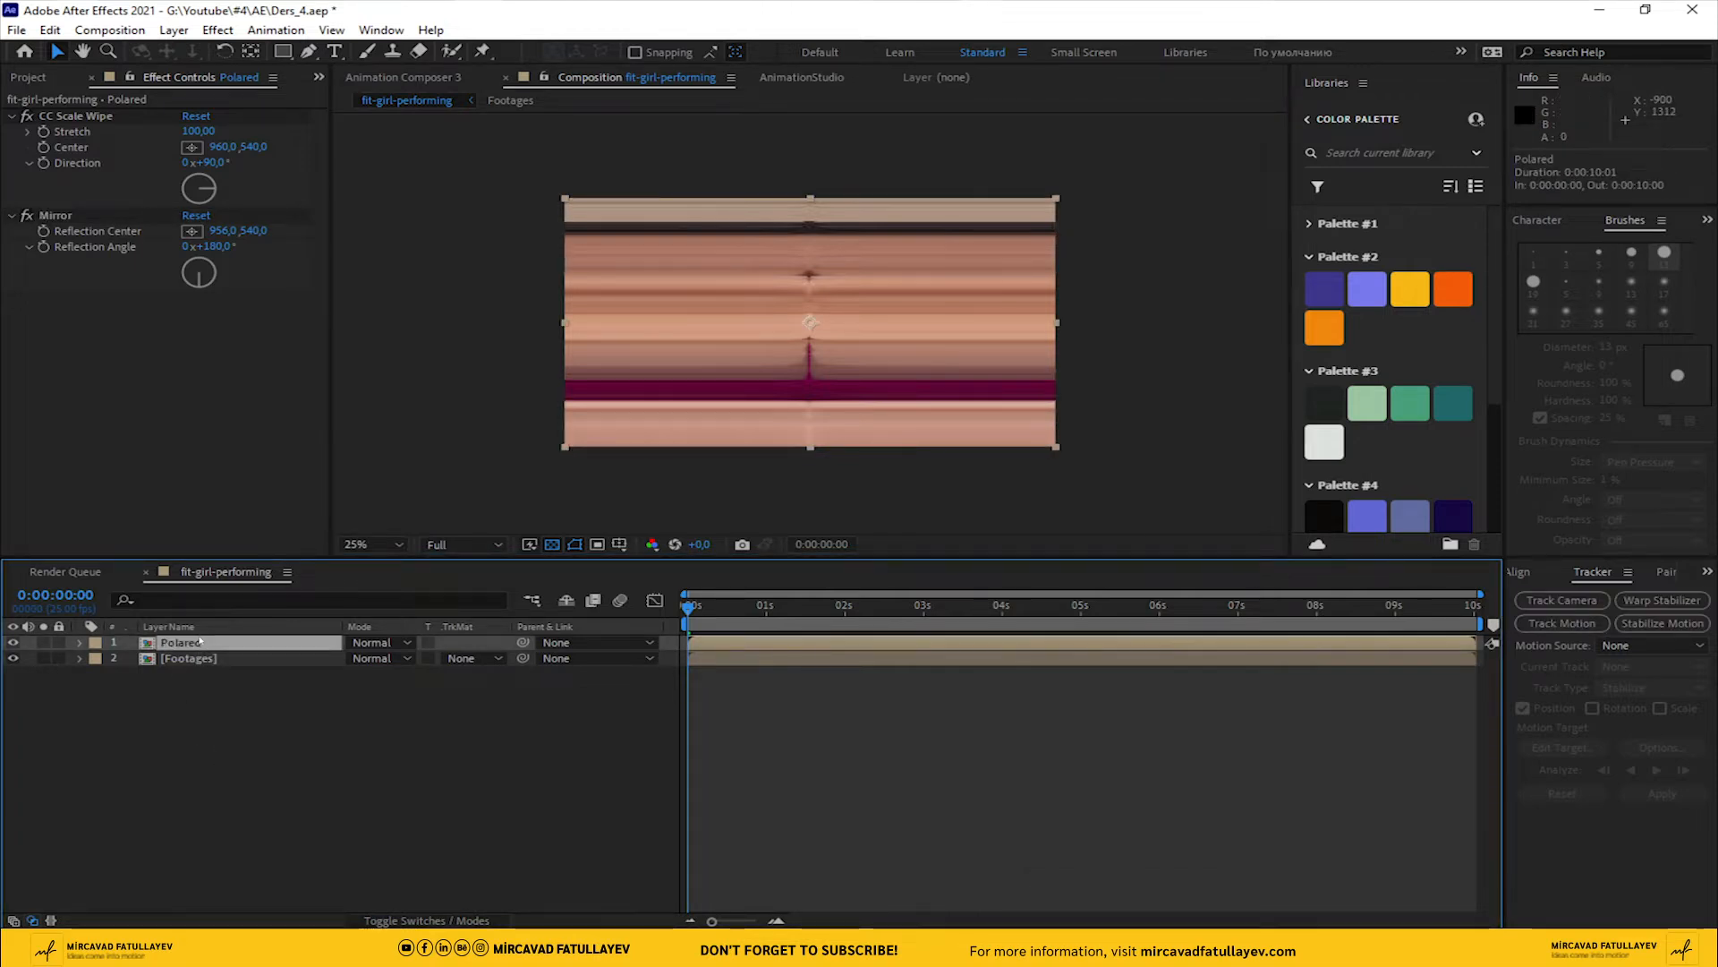
pyautogui.hotkey('ctrl', 'space')
pyautogui.write('pol')
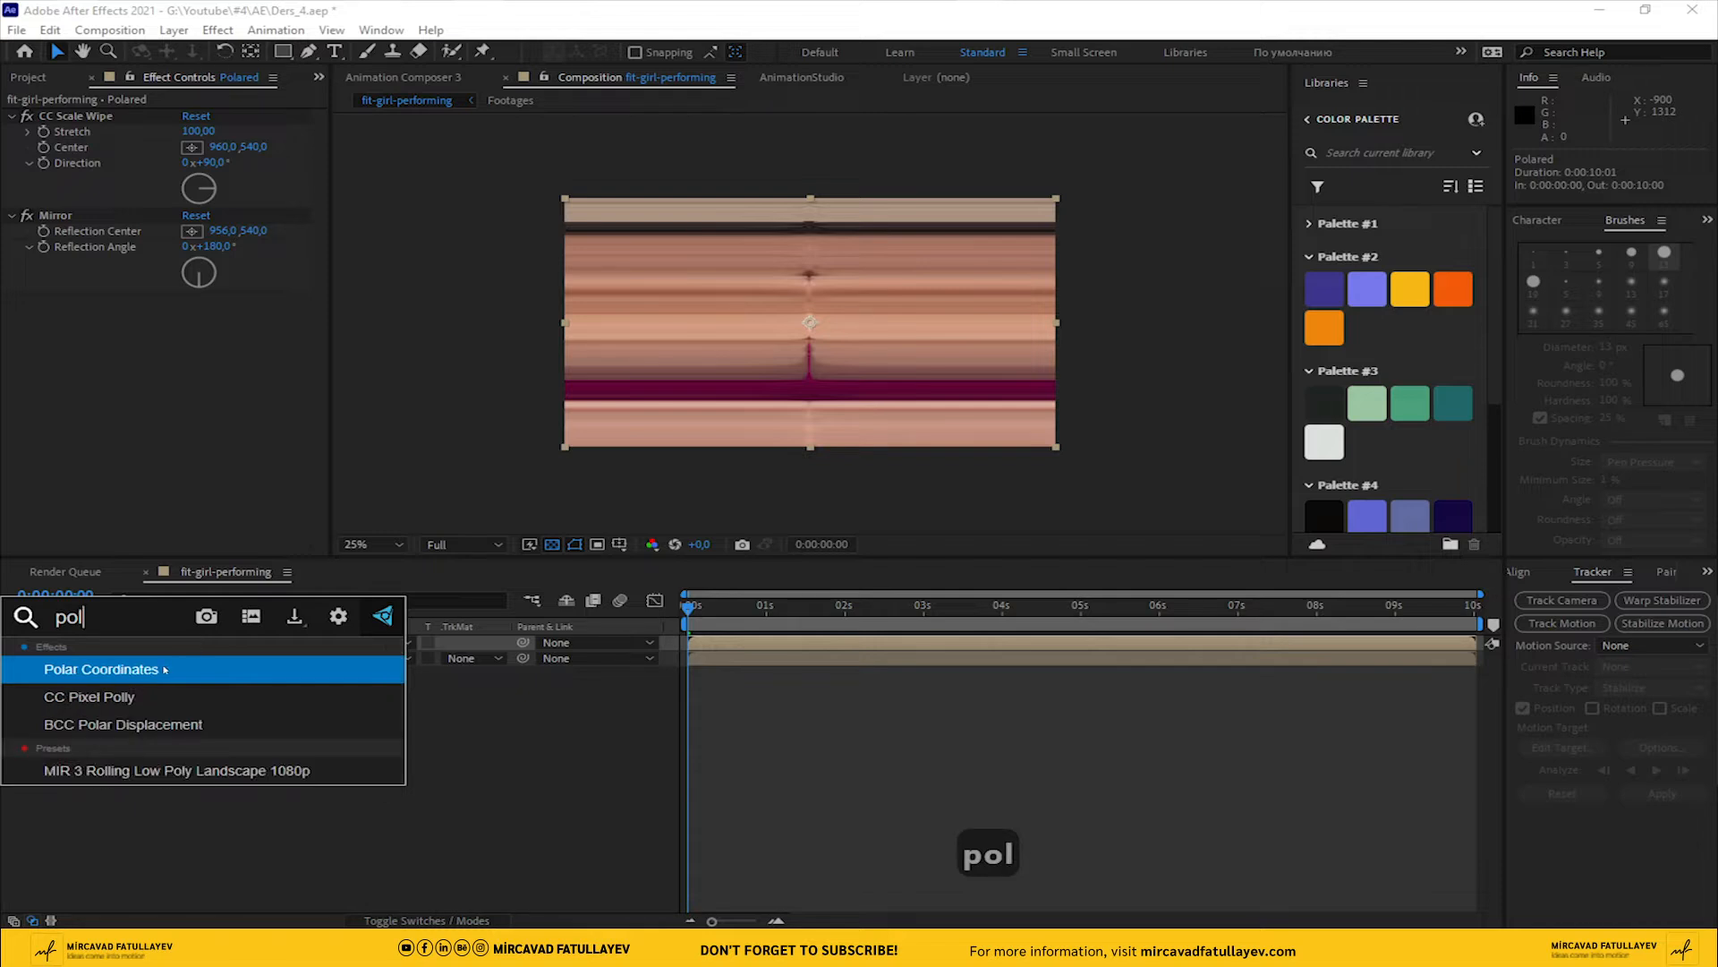
pyautogui.click(164, 670)
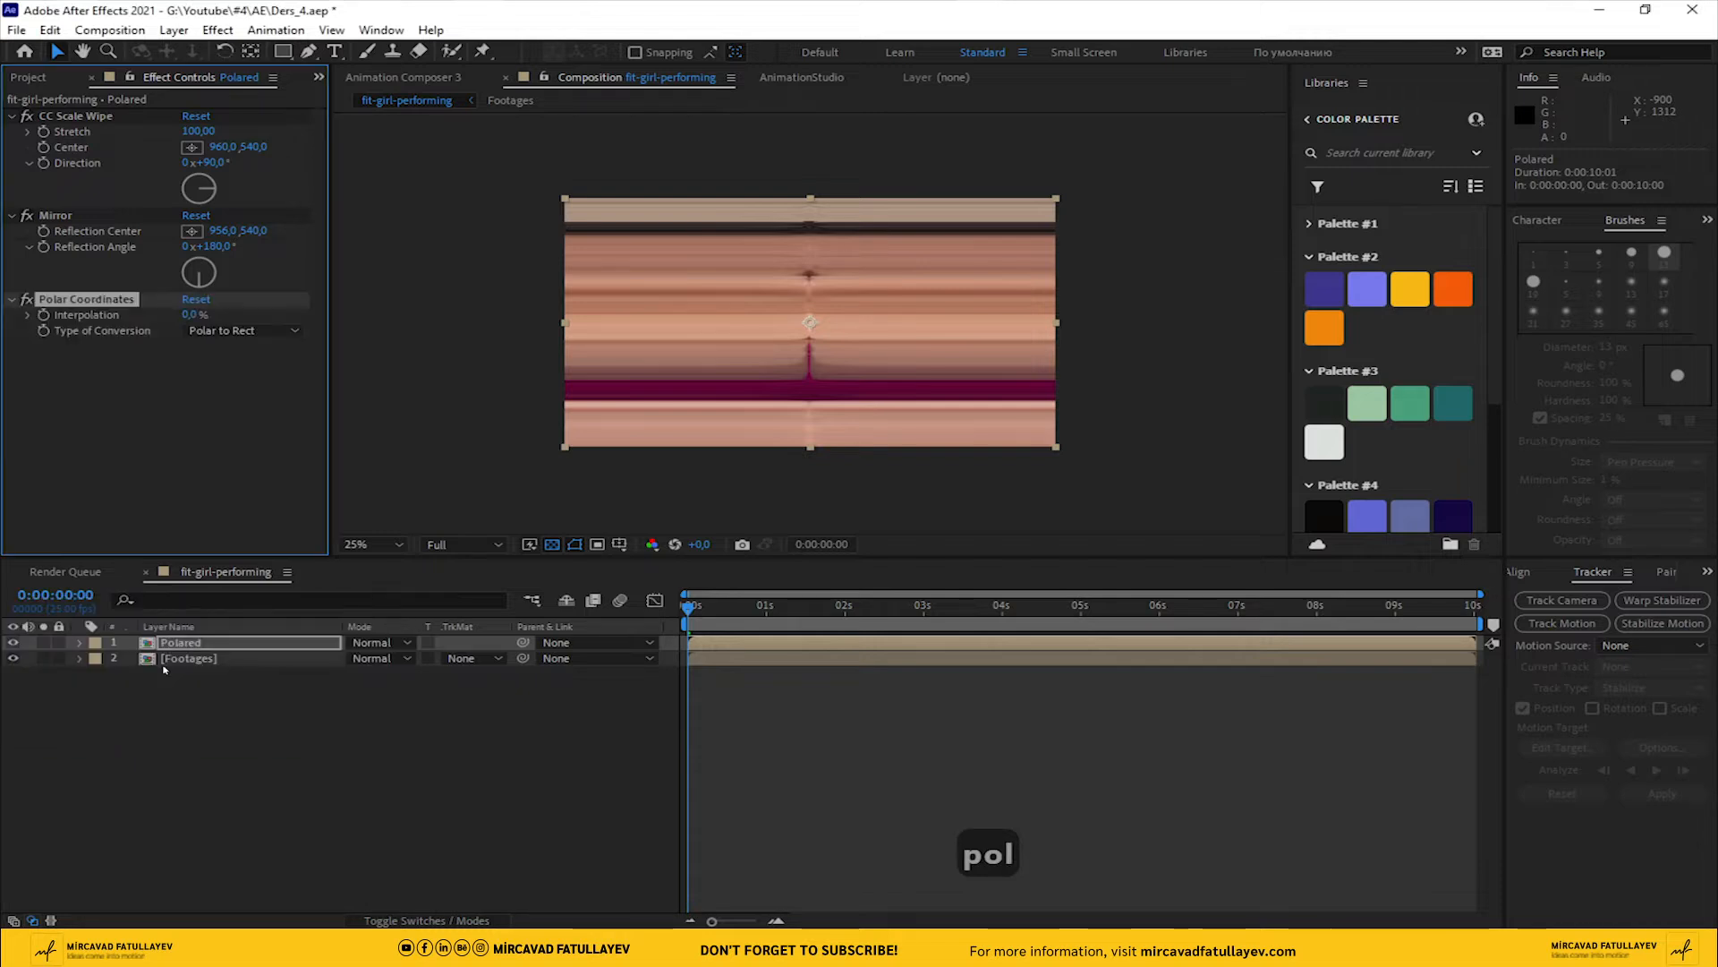
pyautogui.click(241, 331)
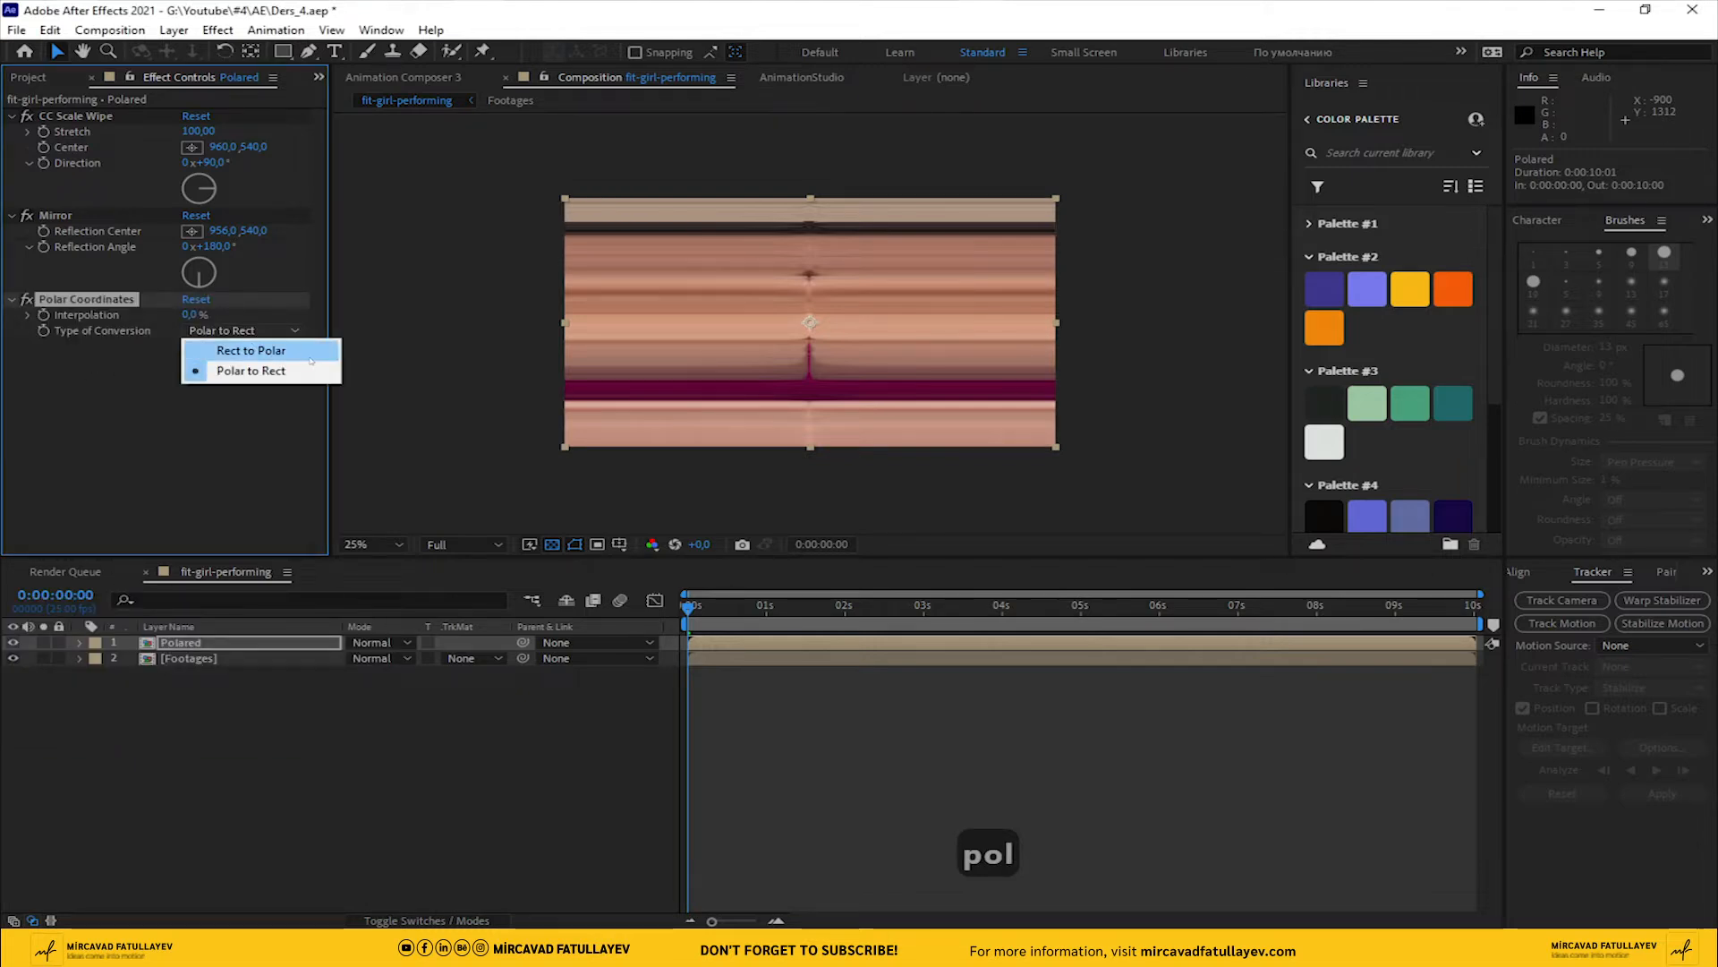
pyautogui.click(310, 358)
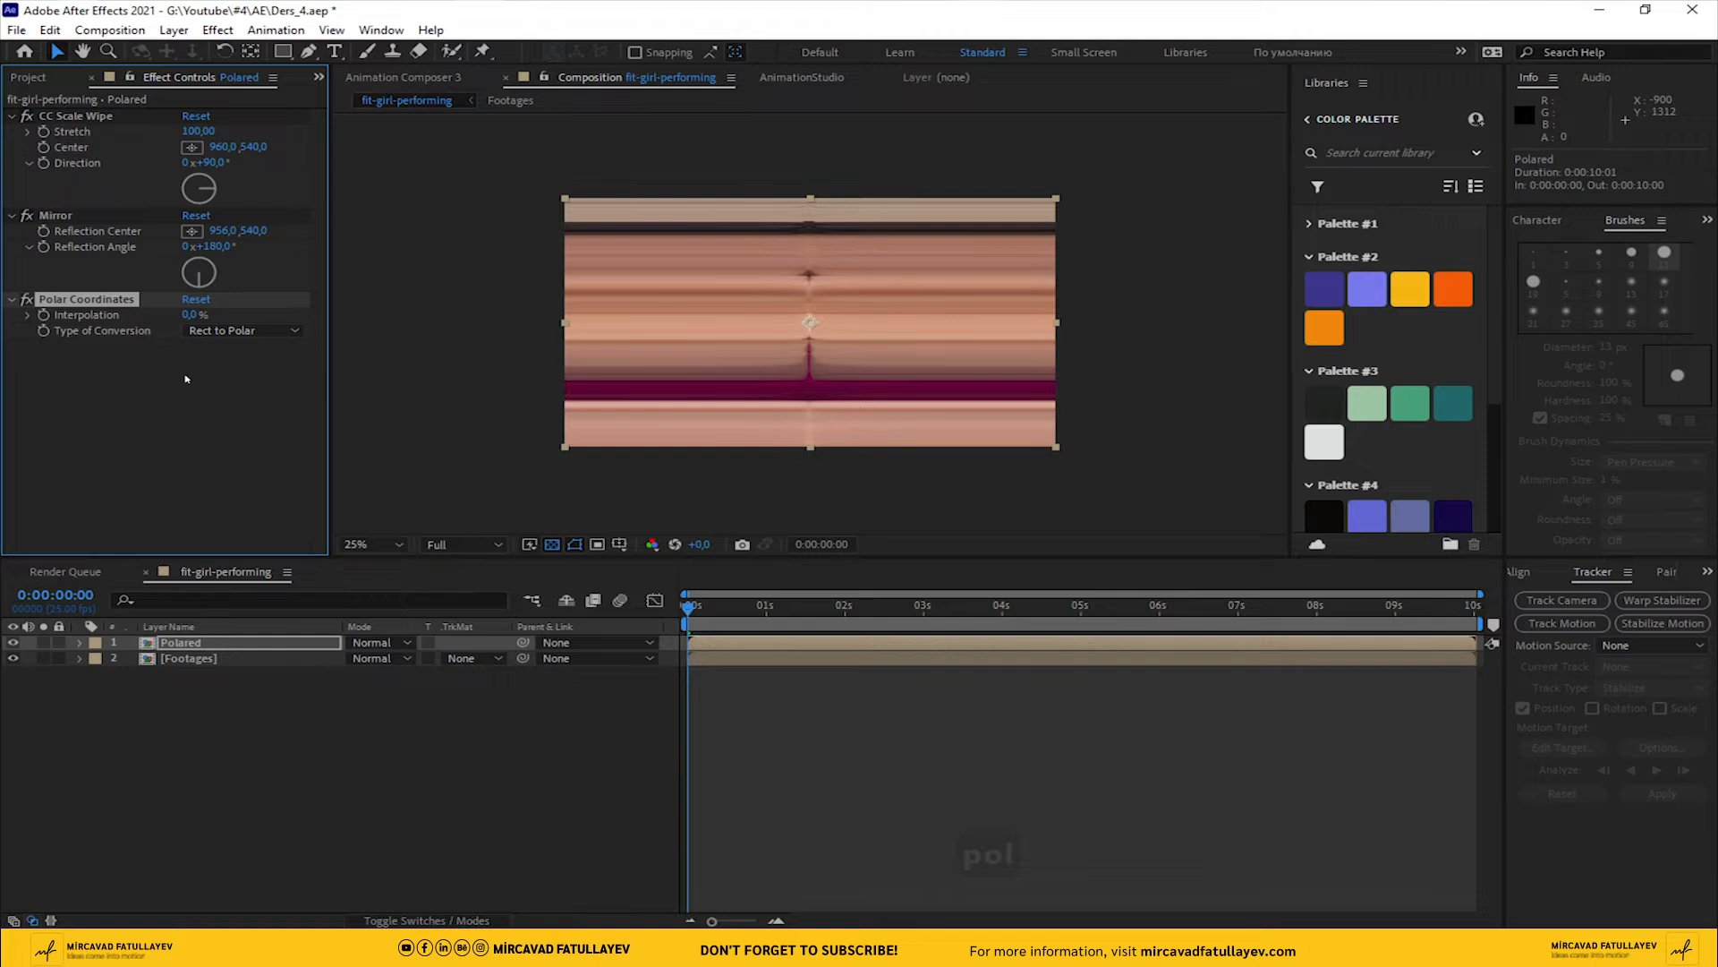
pyautogui.moveTo(226, 315); pyautogui.dragTo(455, 314)
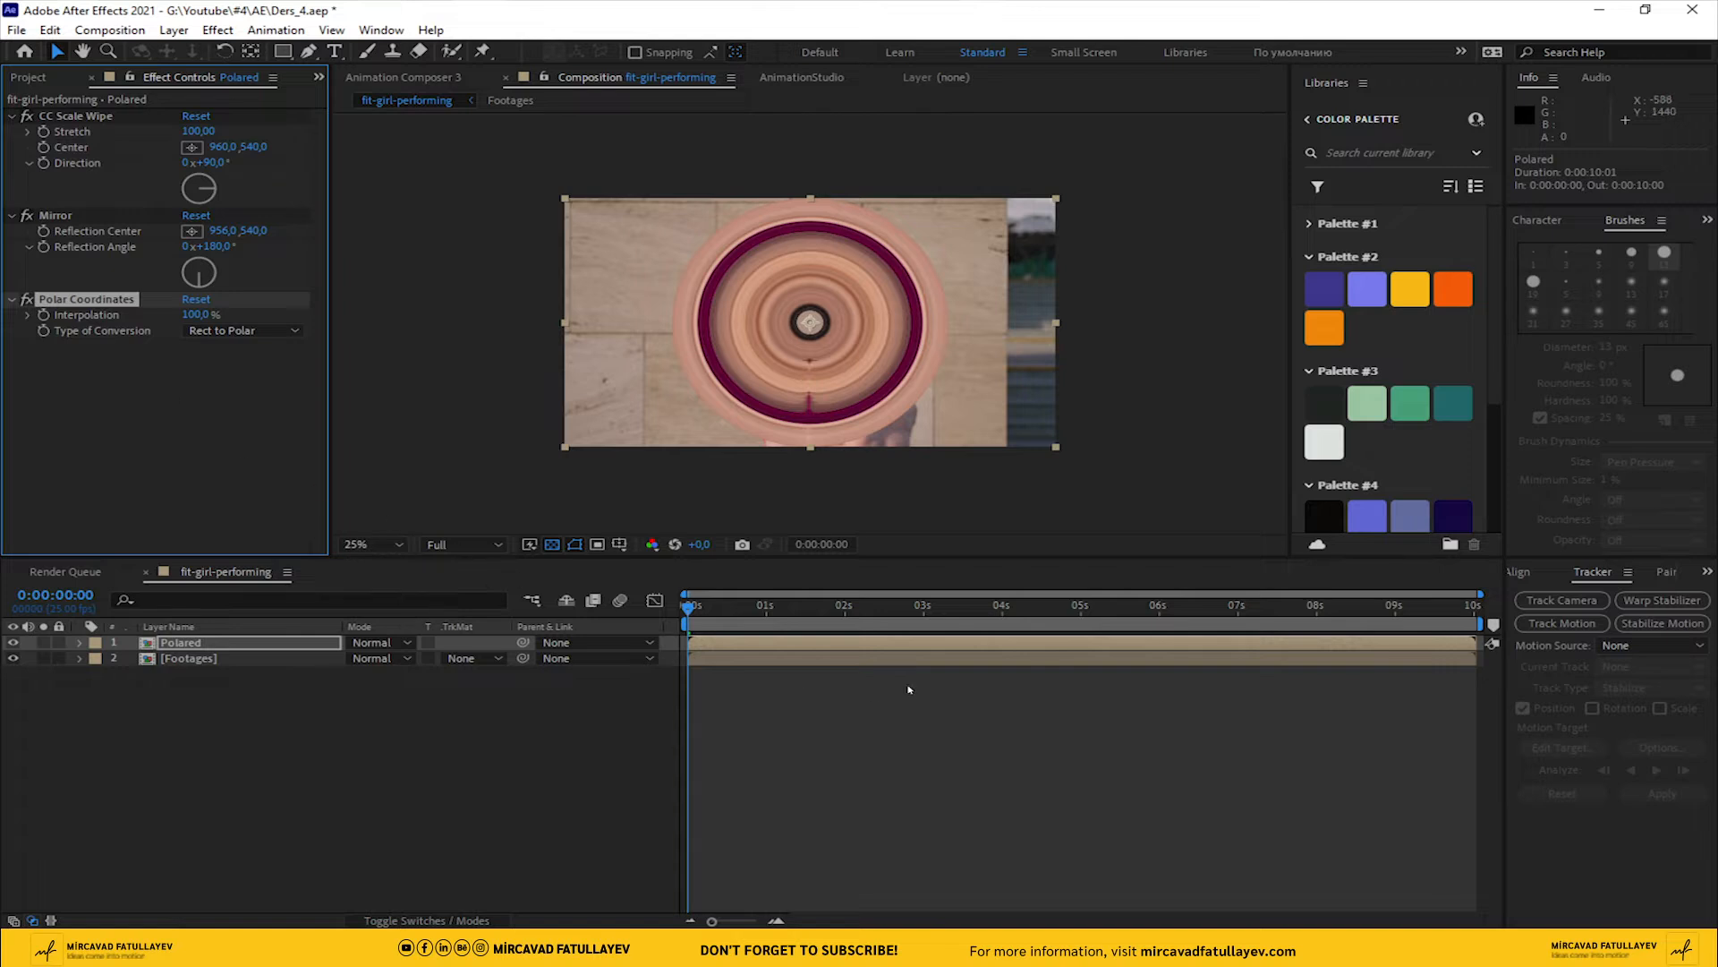
# At 0:00:04:19, hide the Polared layer and duplicate the Footages layer
pyautogui.moveTo(690, 606); pyautogui.dragTo(1061, 609)
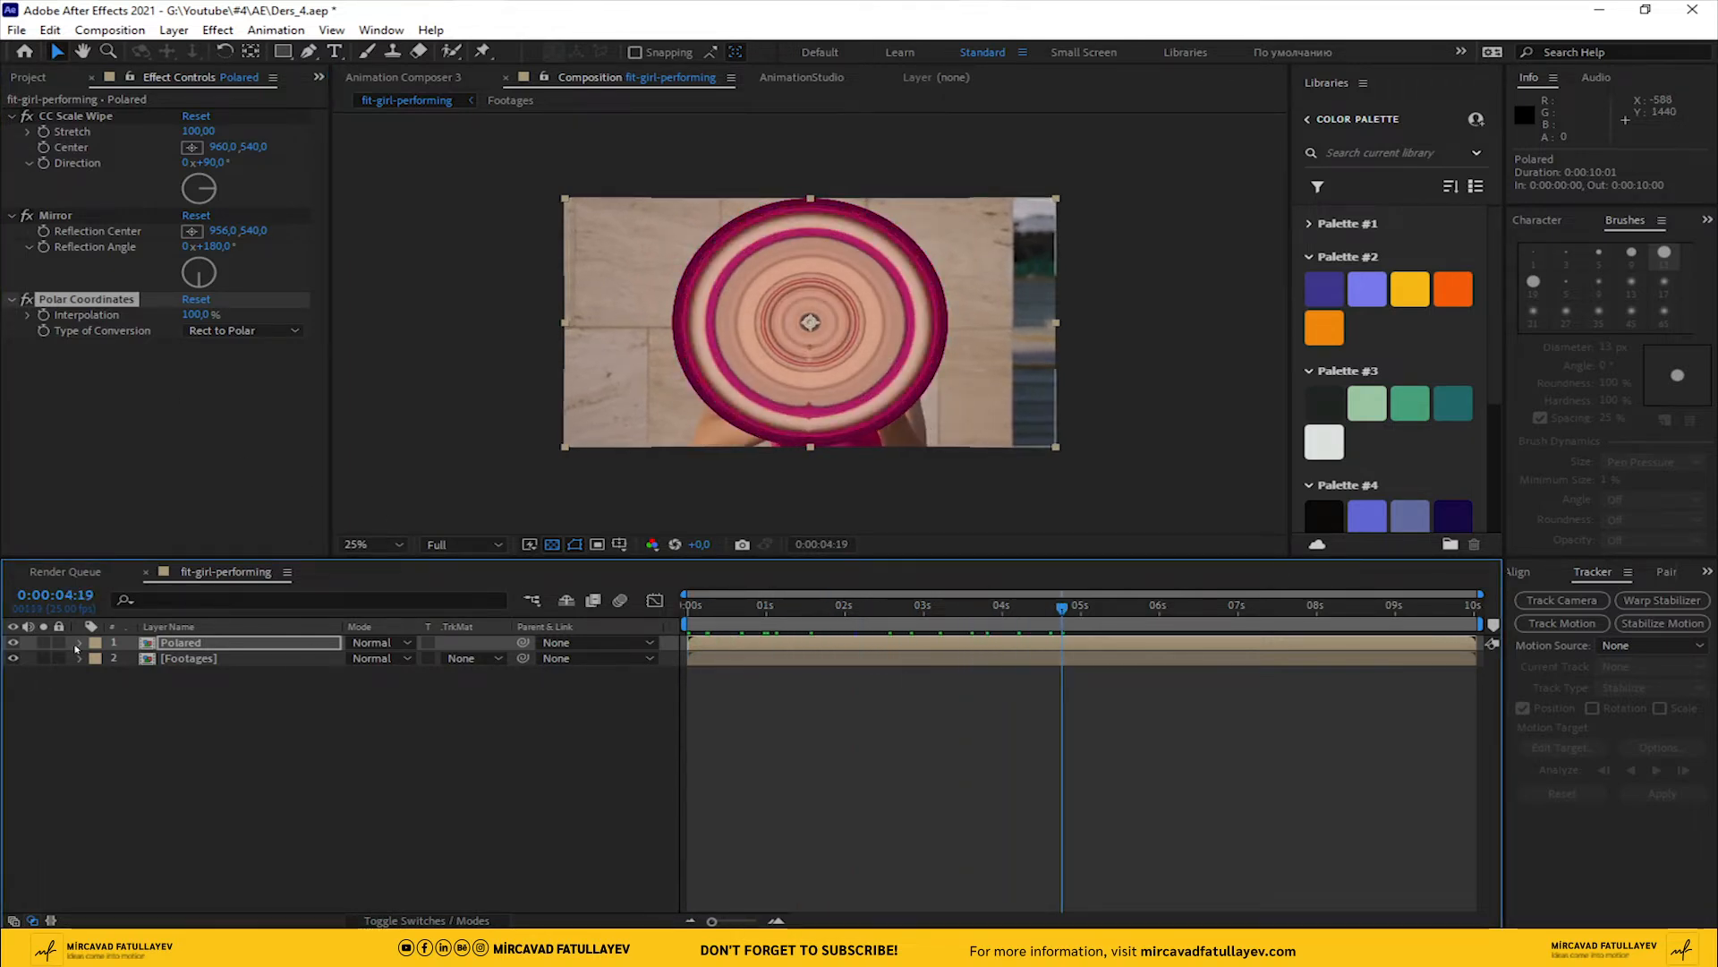
pyautogui.click(12, 643)
pyautogui.click(176, 658)
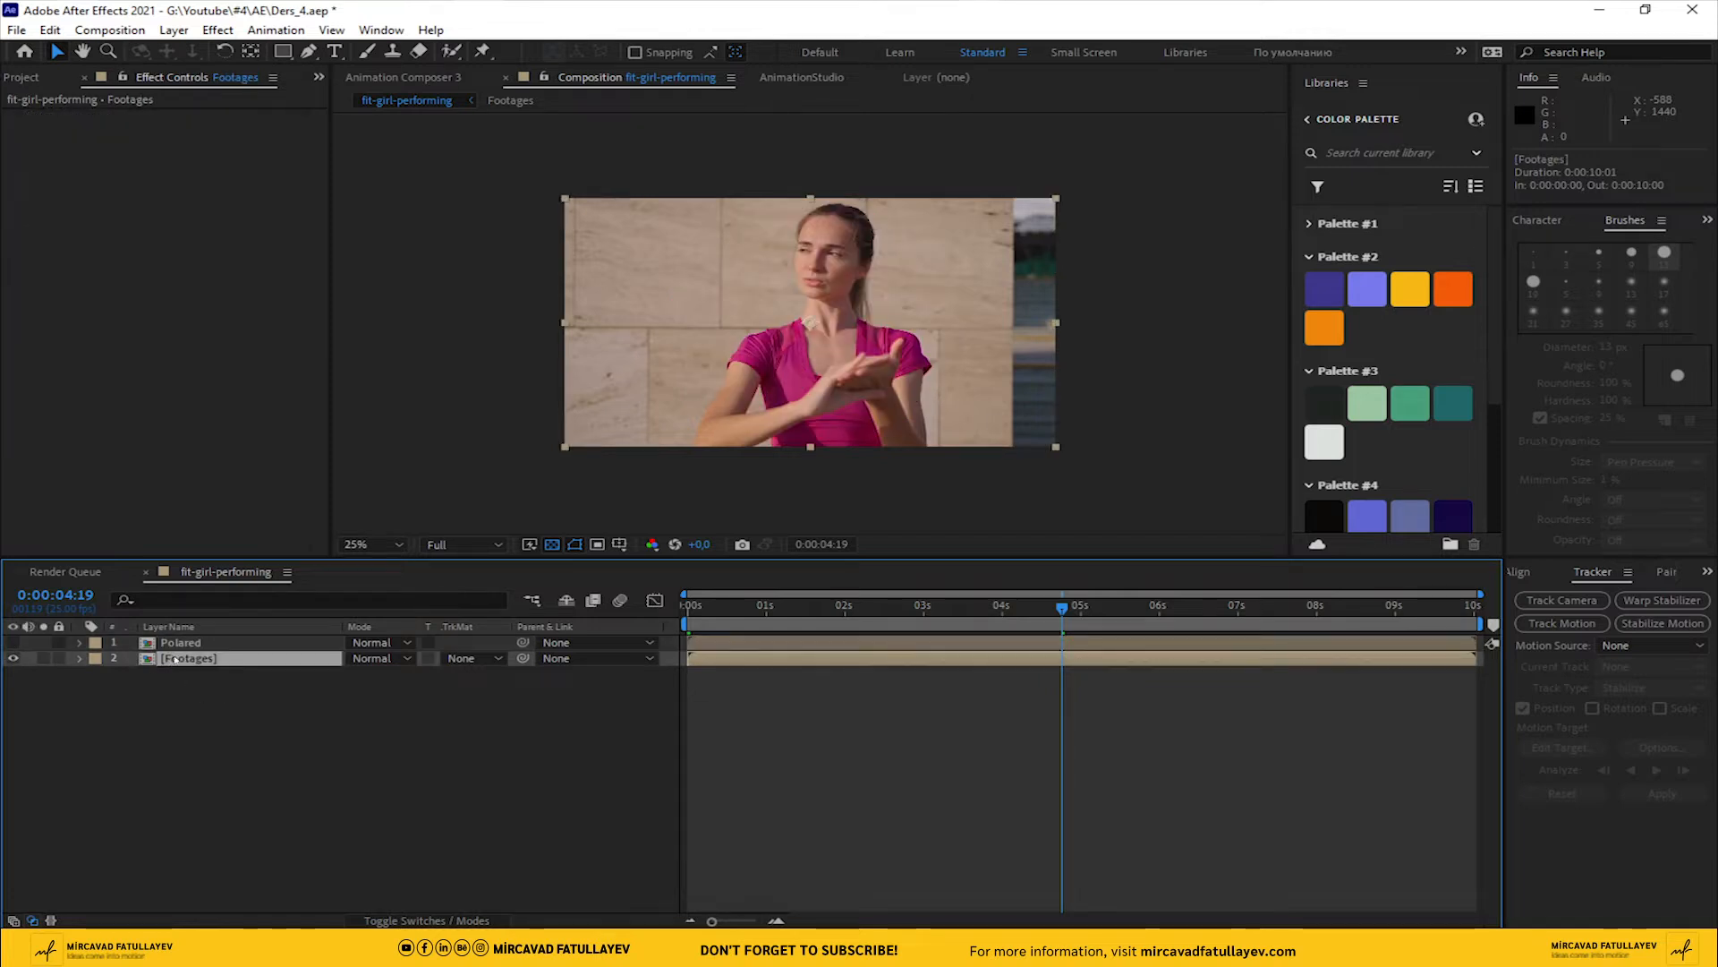
pyautogui.hotkey('ctrl', 'd')
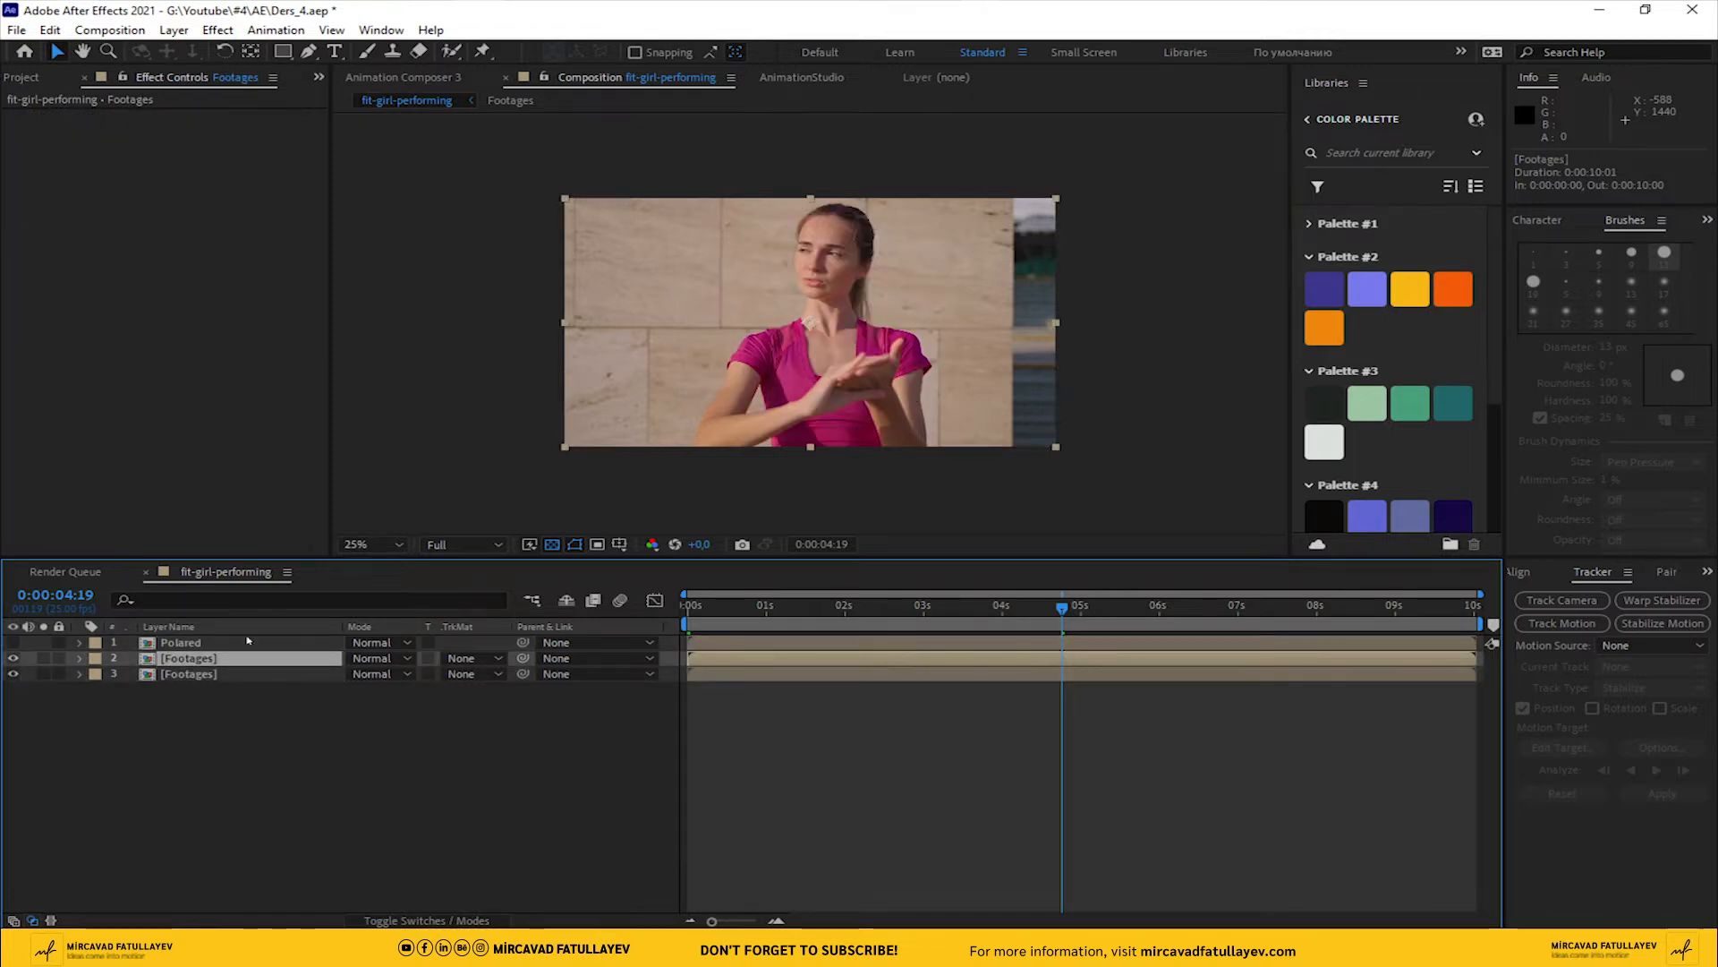
# Rename the hidden Polared layer as Polar
pyautogui.click(205, 643)
pyautogui.press('Return')
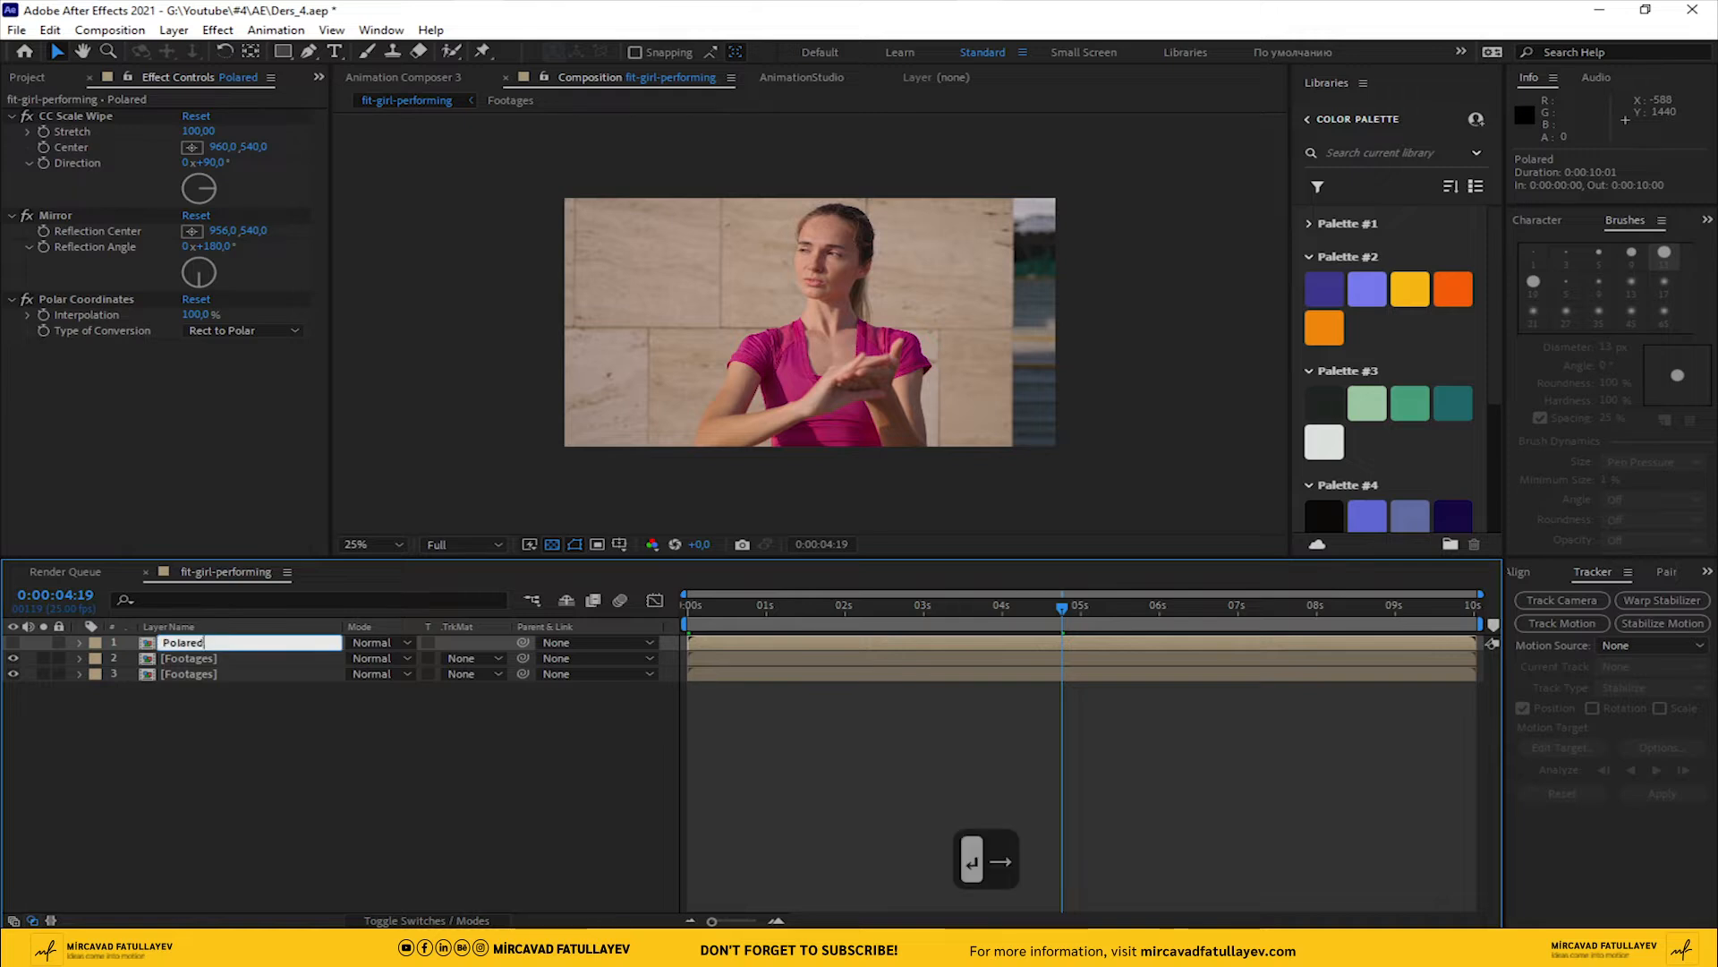
pyautogui.press('Right')
pyautogui.press('BackSpace')
pyautogui.press('Return')
pyautogui.press('Return')
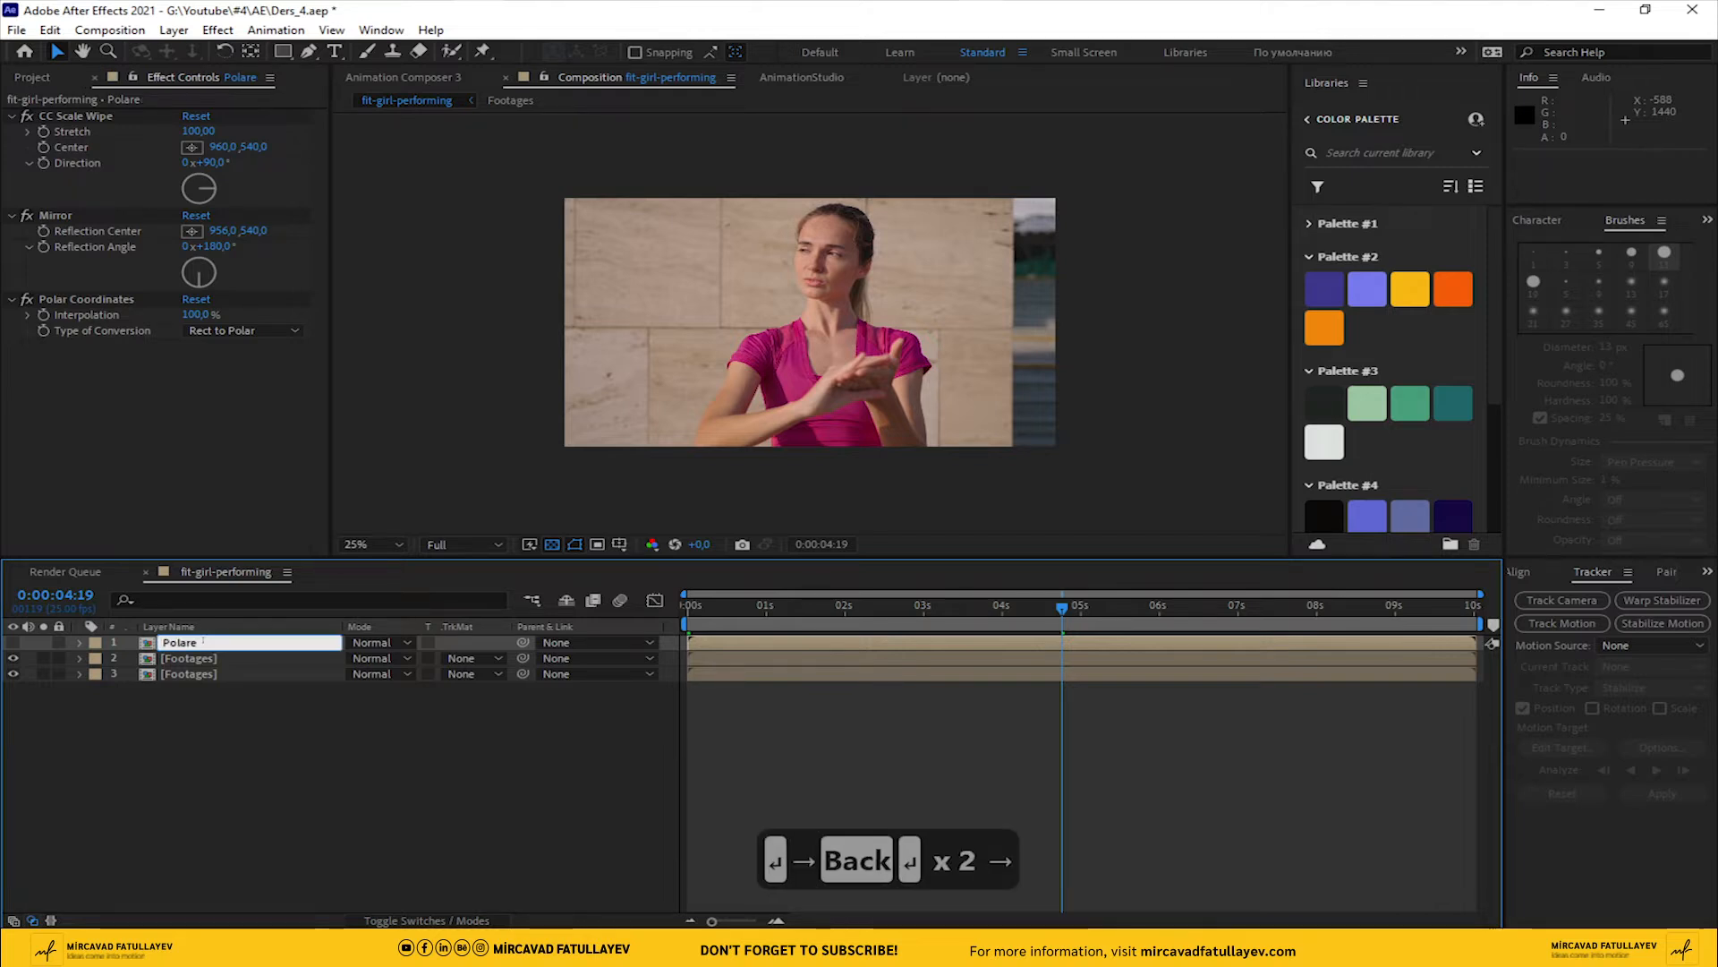
pyautogui.press('Right')
pyautogui.press('BackSpace')
pyautogui.press('Return')
# Rename the upper Footages layer as roto and move it above the Polar layer
pyautogui.click(197, 659)
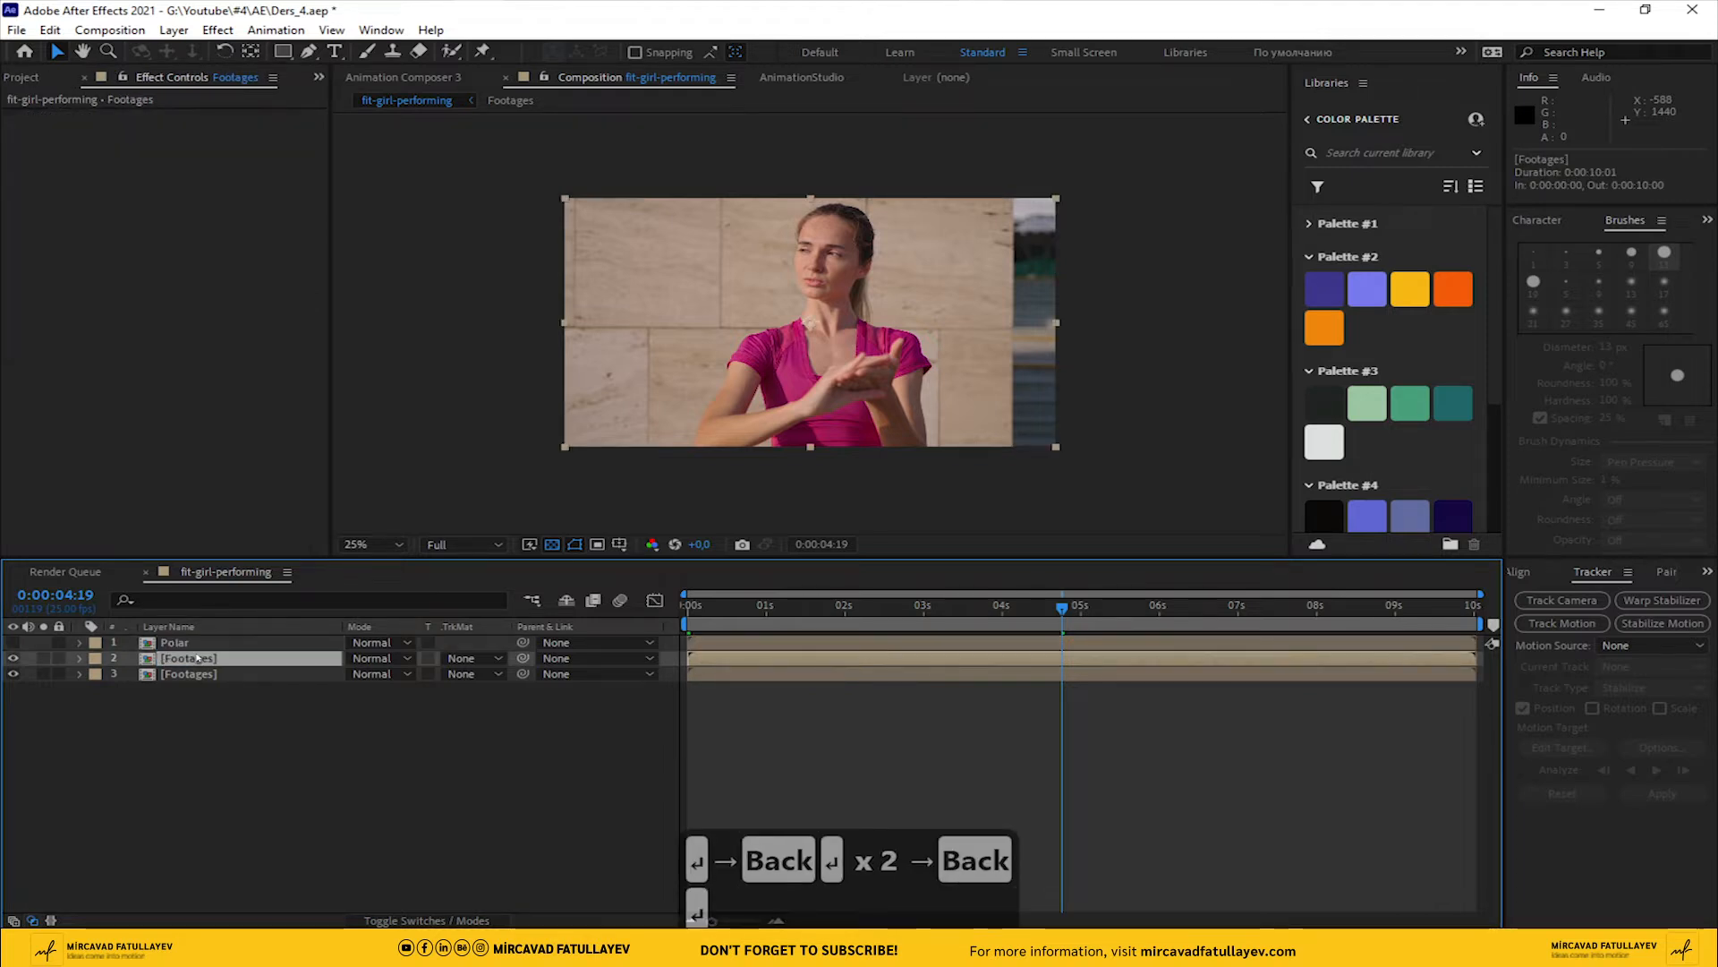
pyautogui.press('Return')
pyautogui.write('roto')
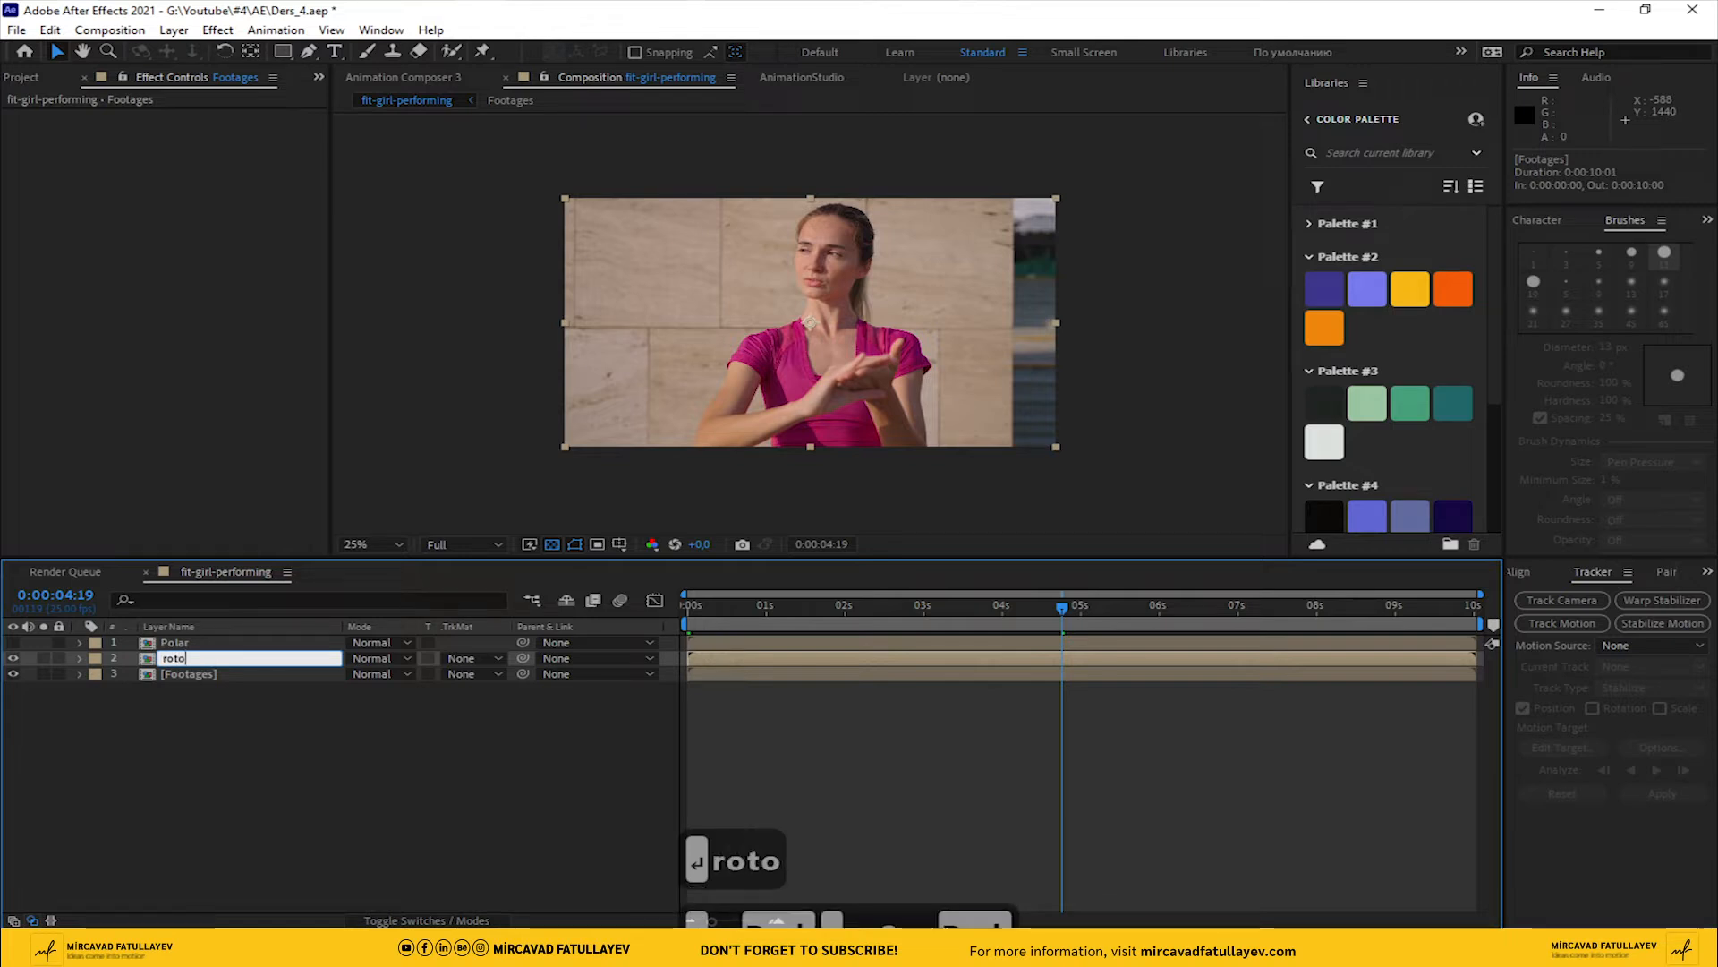
pyautogui.press('Return')
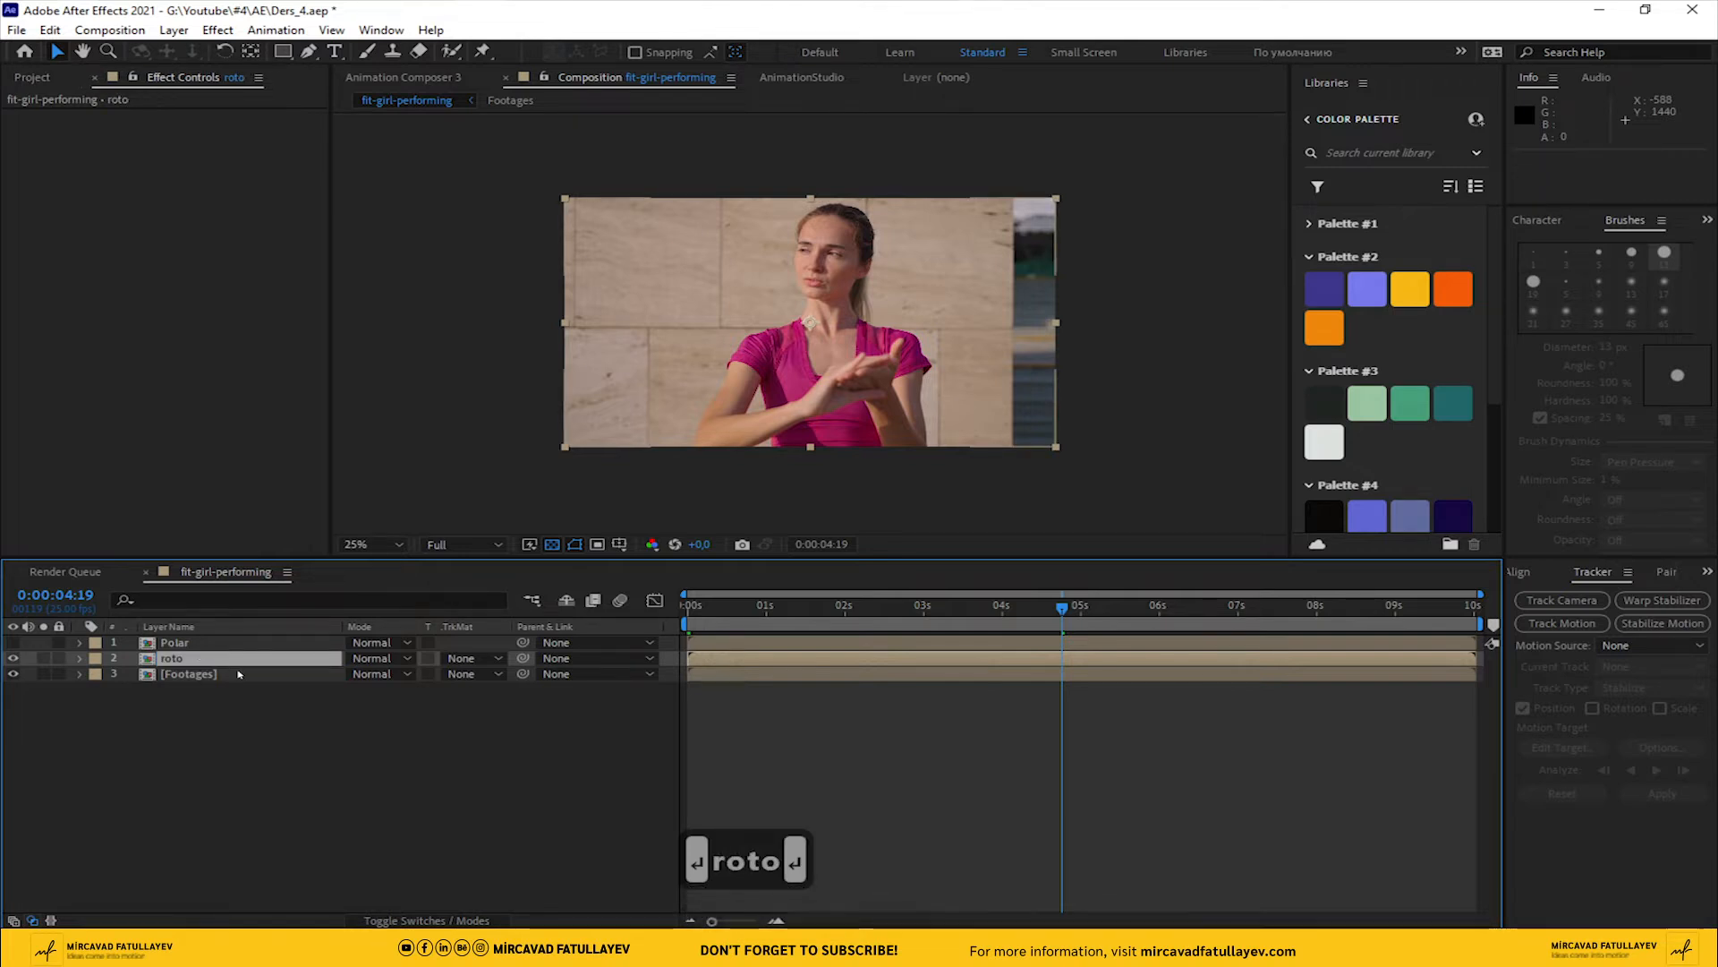
pyautogui.moveTo(198, 657); pyautogui.dragTo(215, 638)
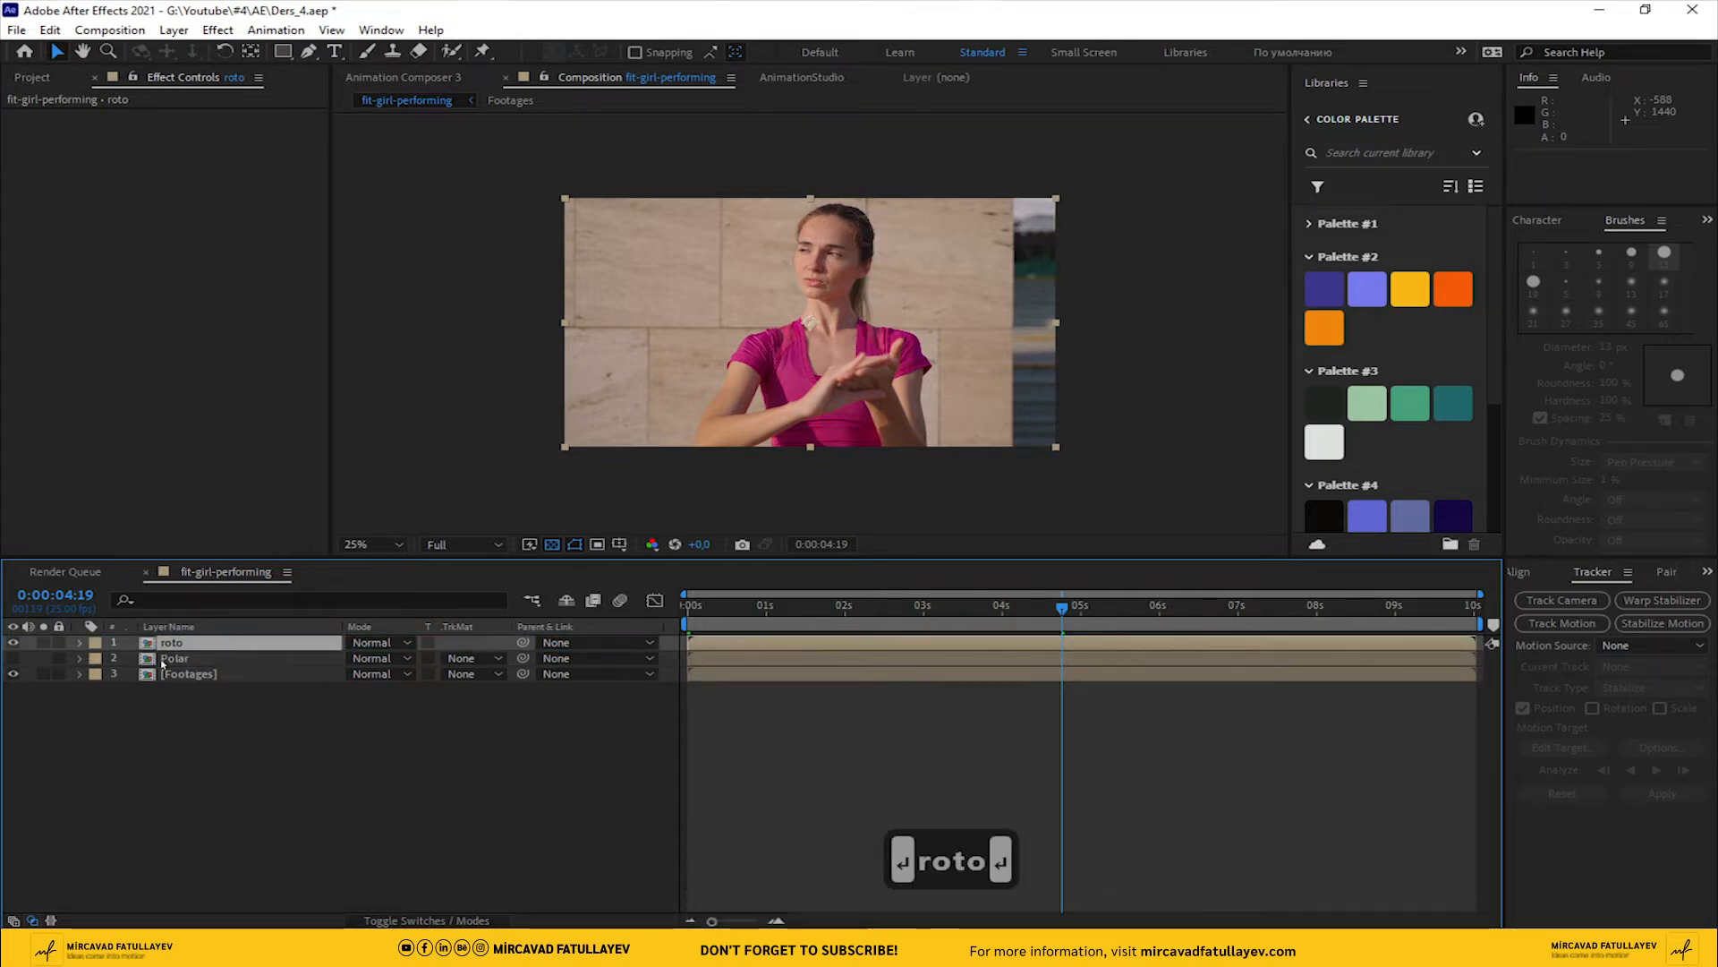
# Open the roto layer for Roto Brush work and mark the woman's head, torso and arms as foreground on the first frame
pyautogui.hotkey('alt', 'w')
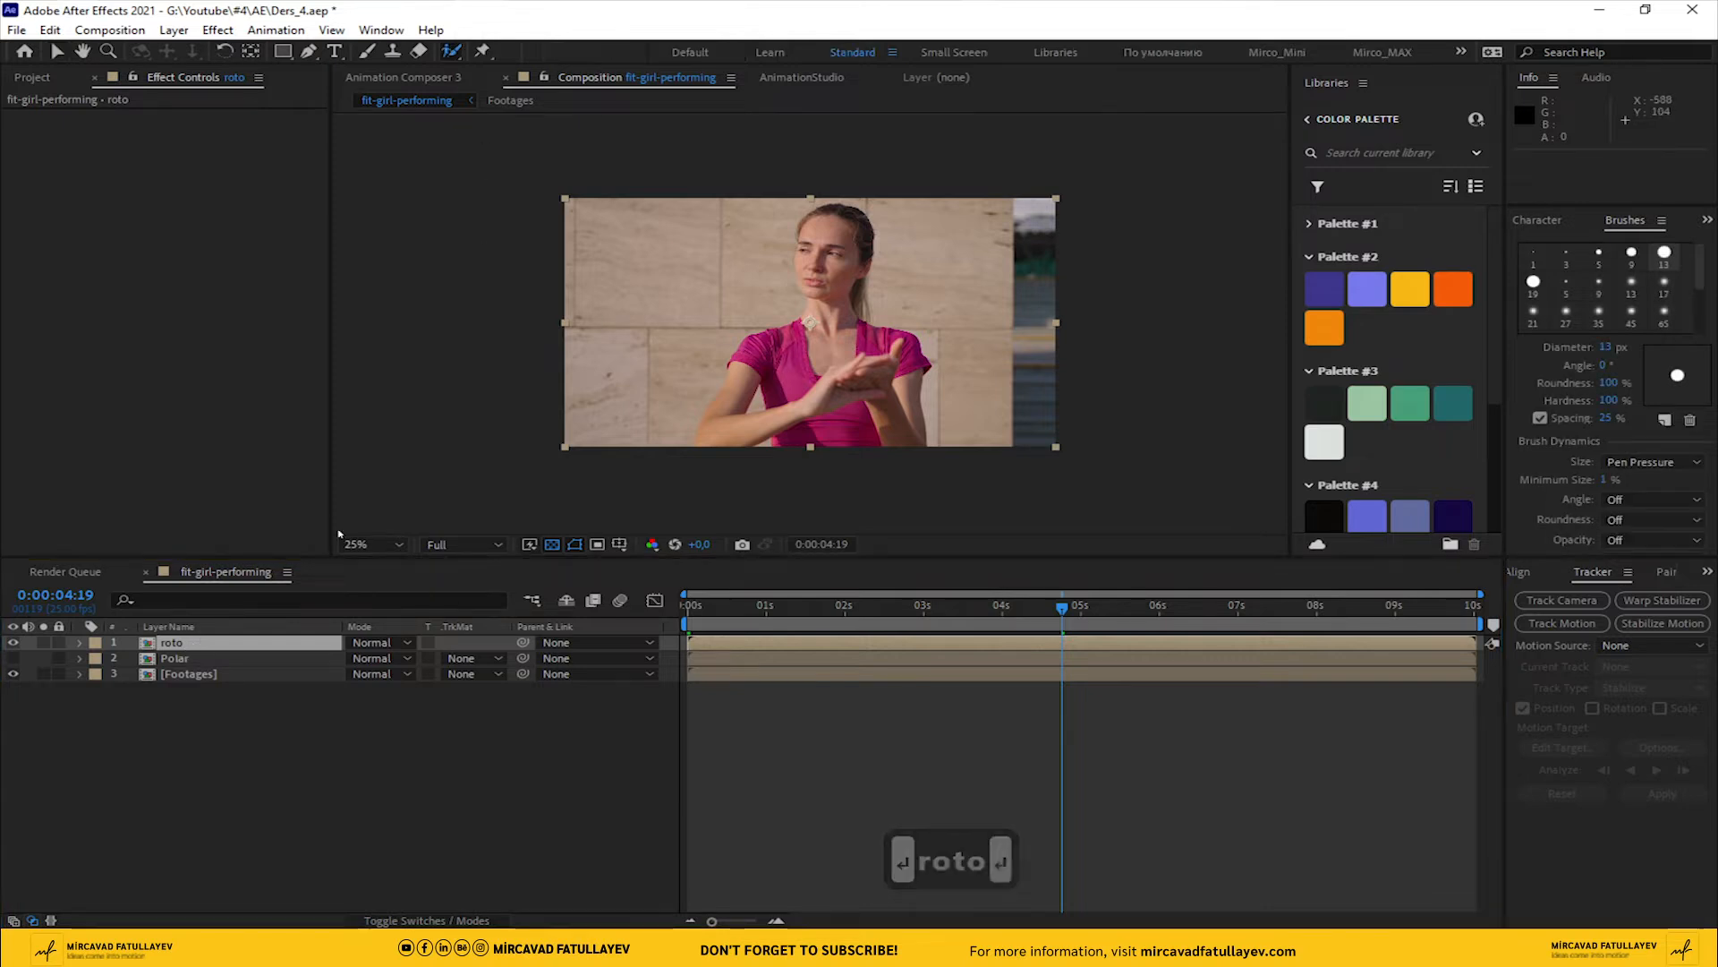
pyautogui.doubleClick(170, 642)
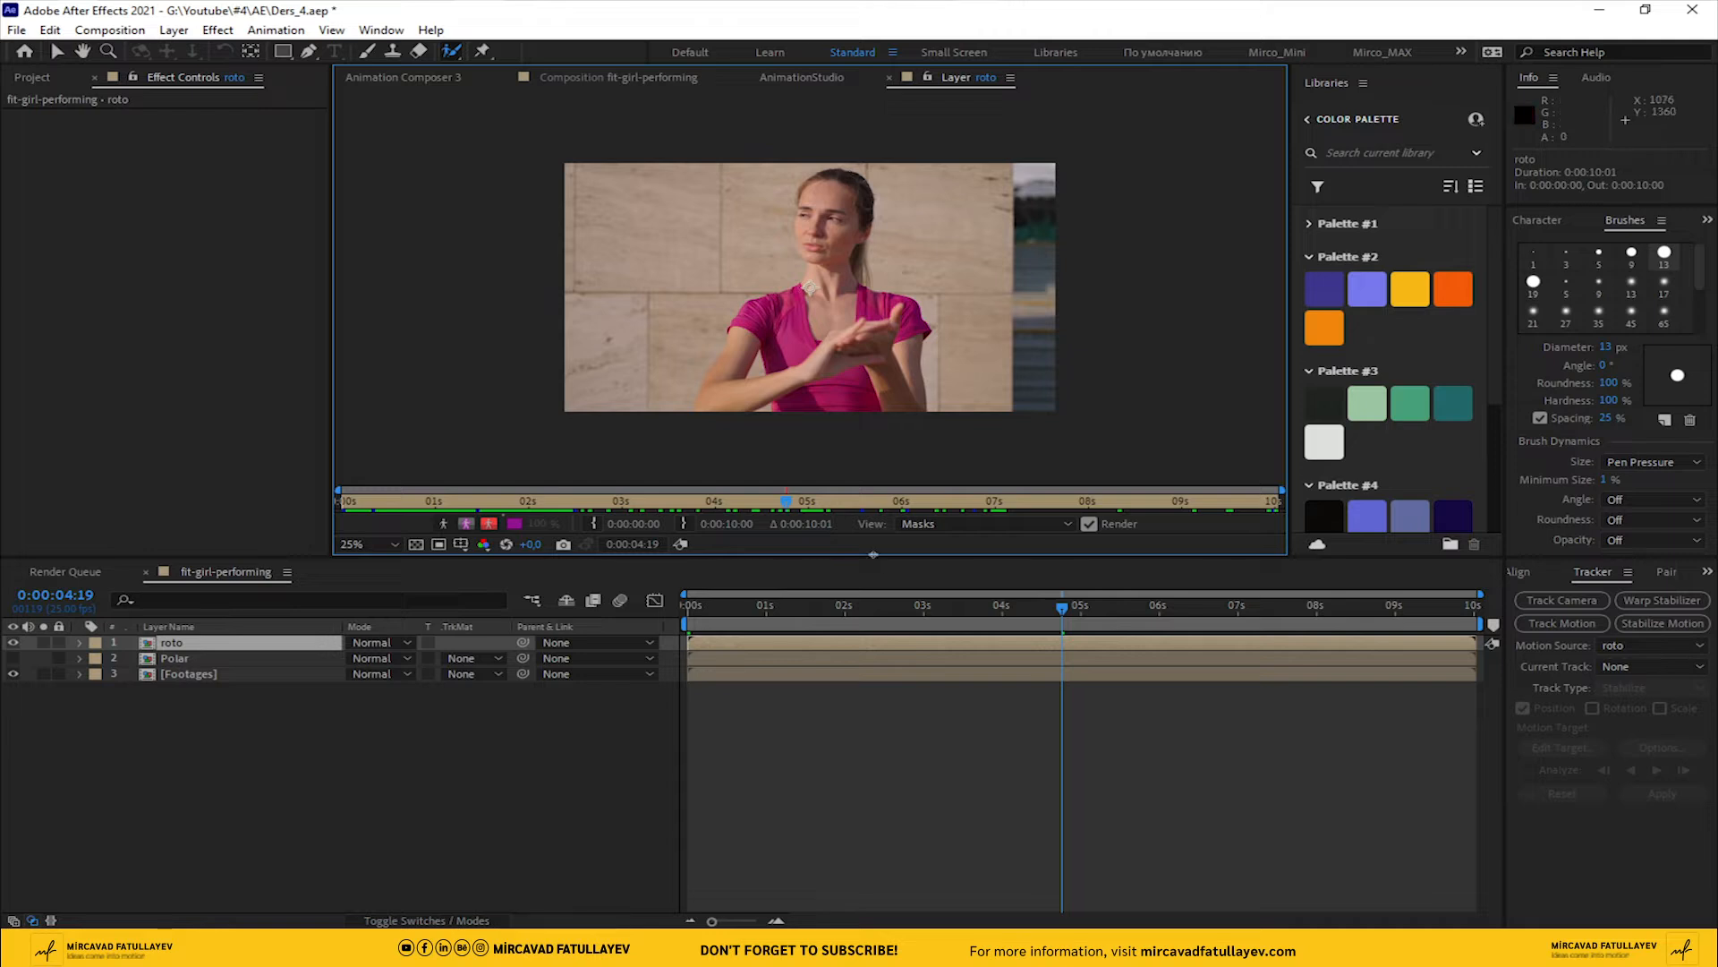
pyautogui.press('Home')
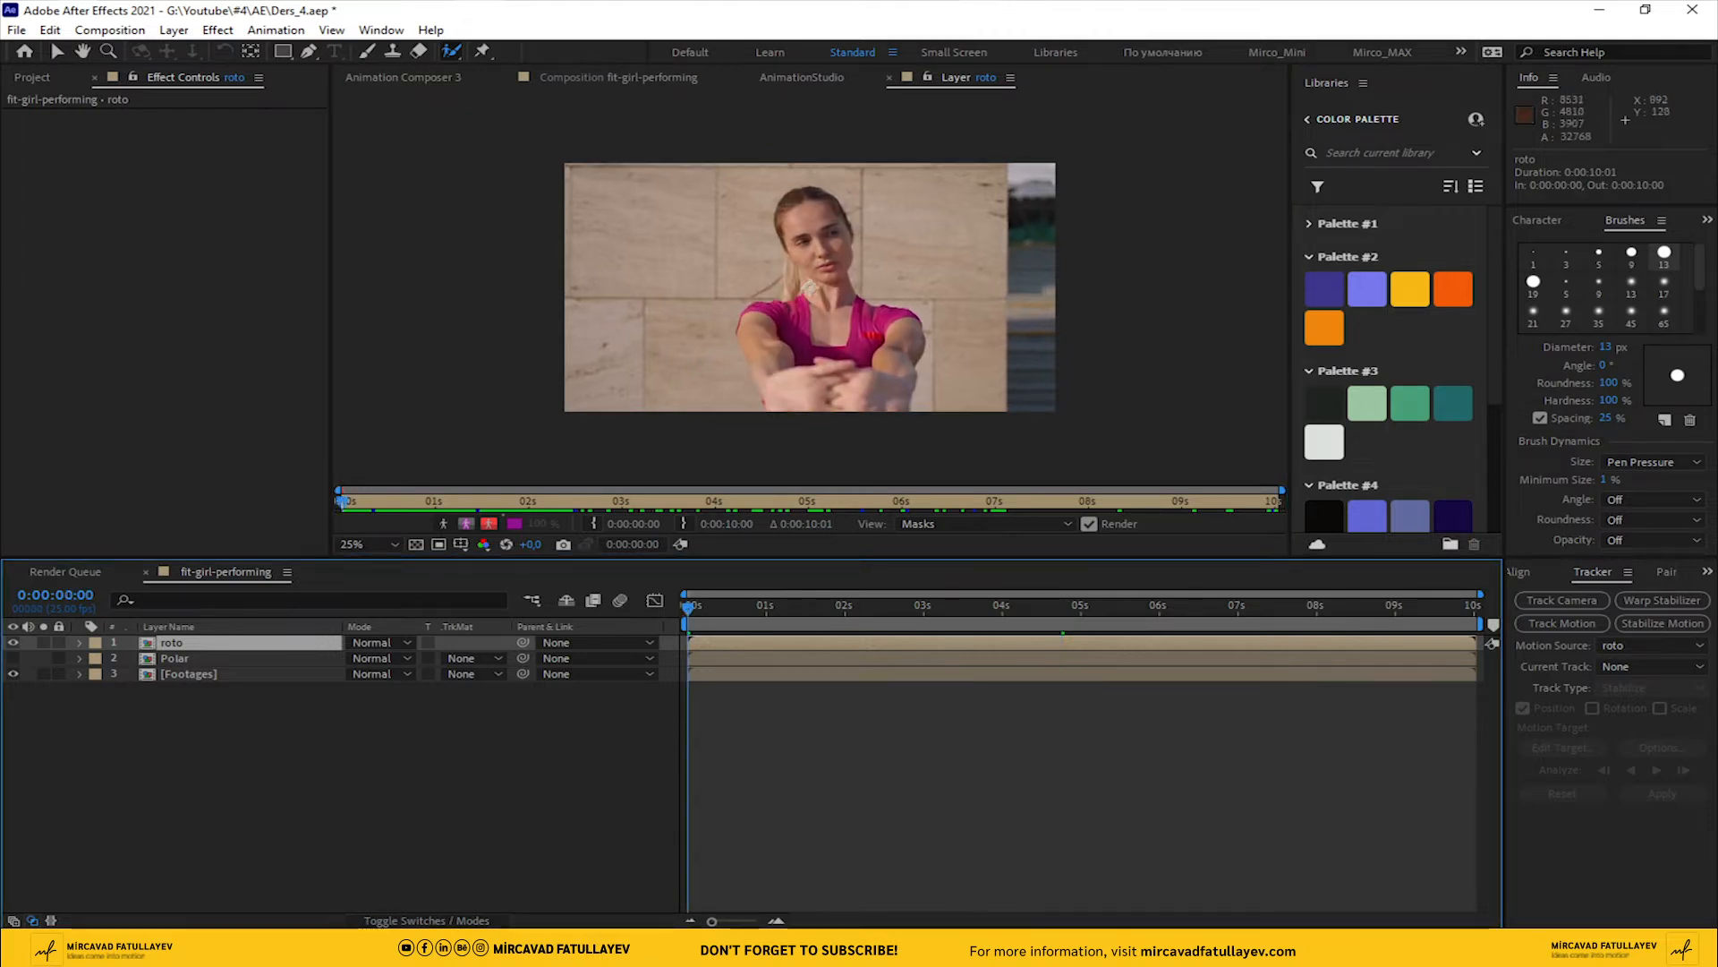
pyautogui.moveTo(826, 267); pyautogui.dragTo(841, 266)
pyautogui.moveTo(799, 190); pyautogui.dragTo(834, 269)
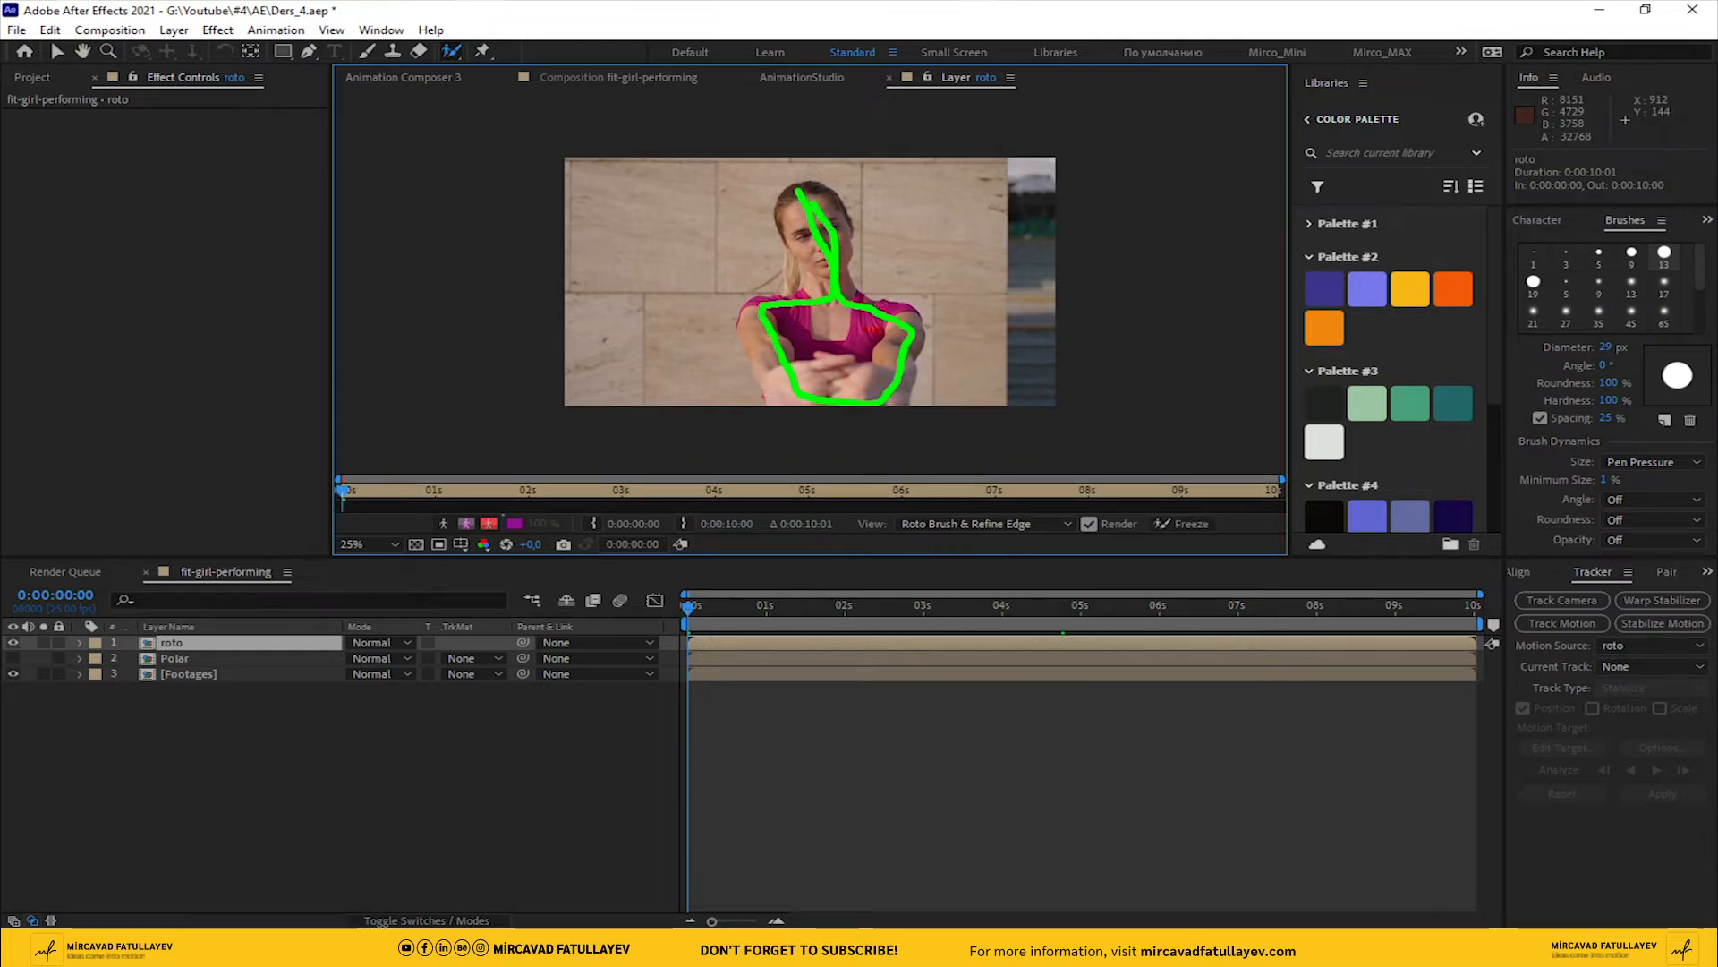
pyautogui.moveTo(813, 204); pyautogui.dragTo(812, 202)
pyautogui.scroll(2, 784, 270)
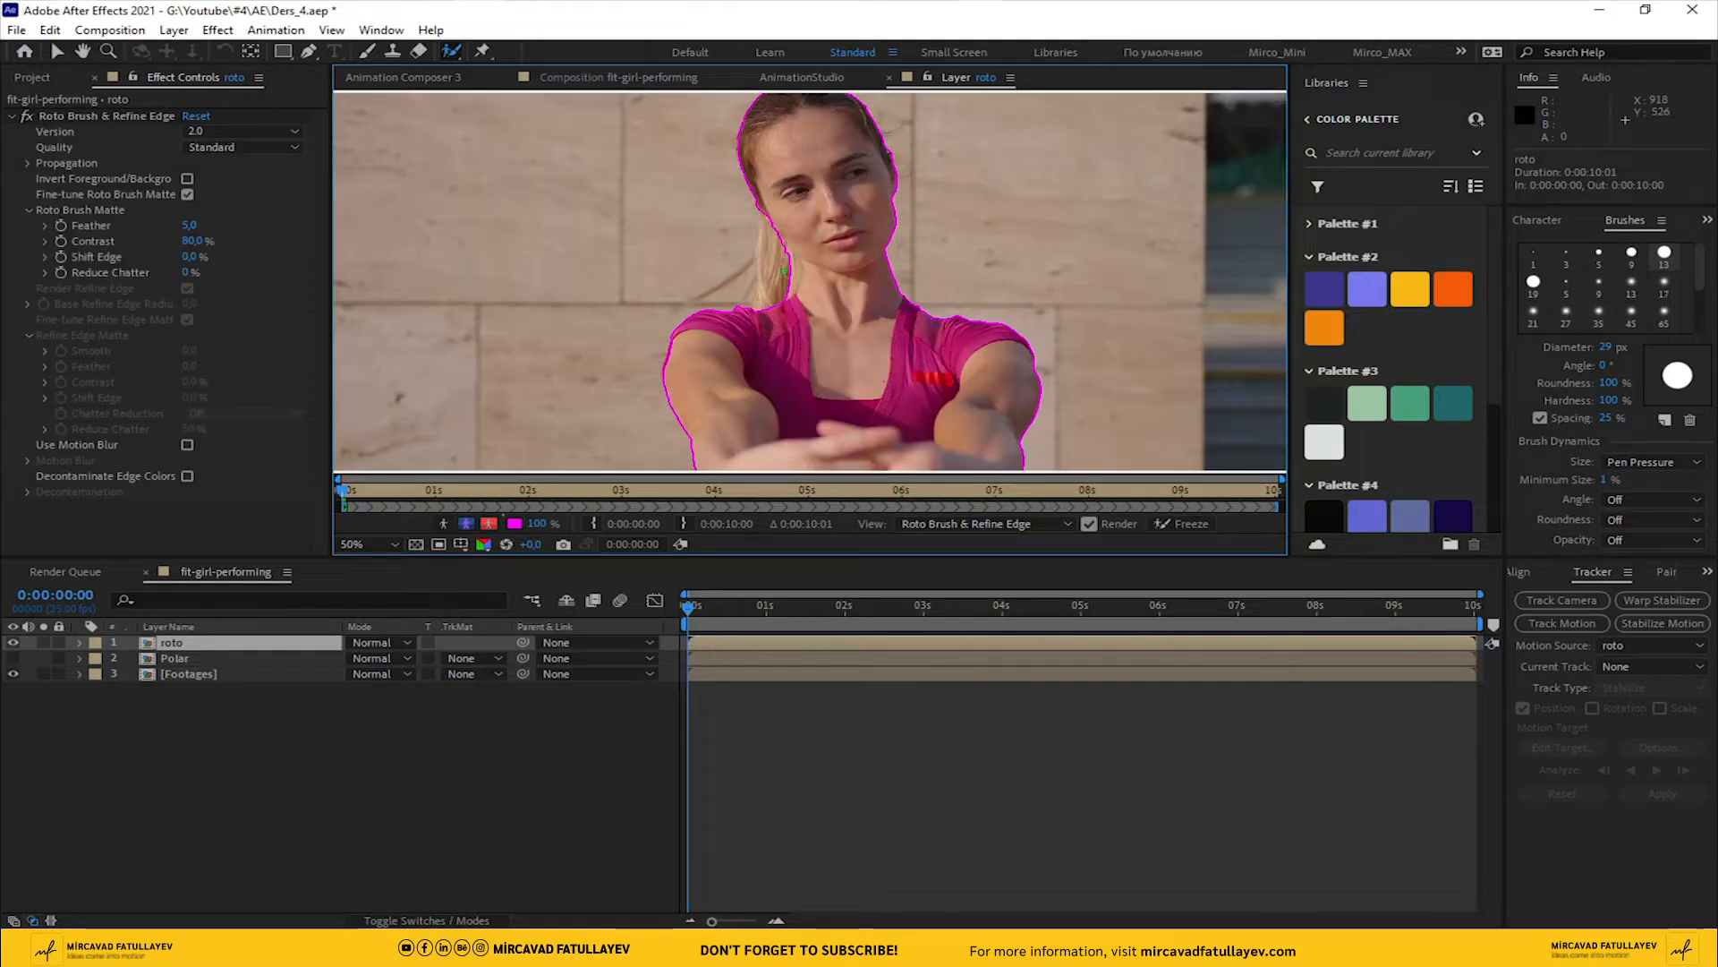
pyautogui.moveTo(767, 311)
pyautogui.mouseDown()
pyautogui.moveTo(771, 325)
pyautogui.moveTo(832, 196)
pyautogui.moveTo(855, 284)
pyautogui.mouseUp()
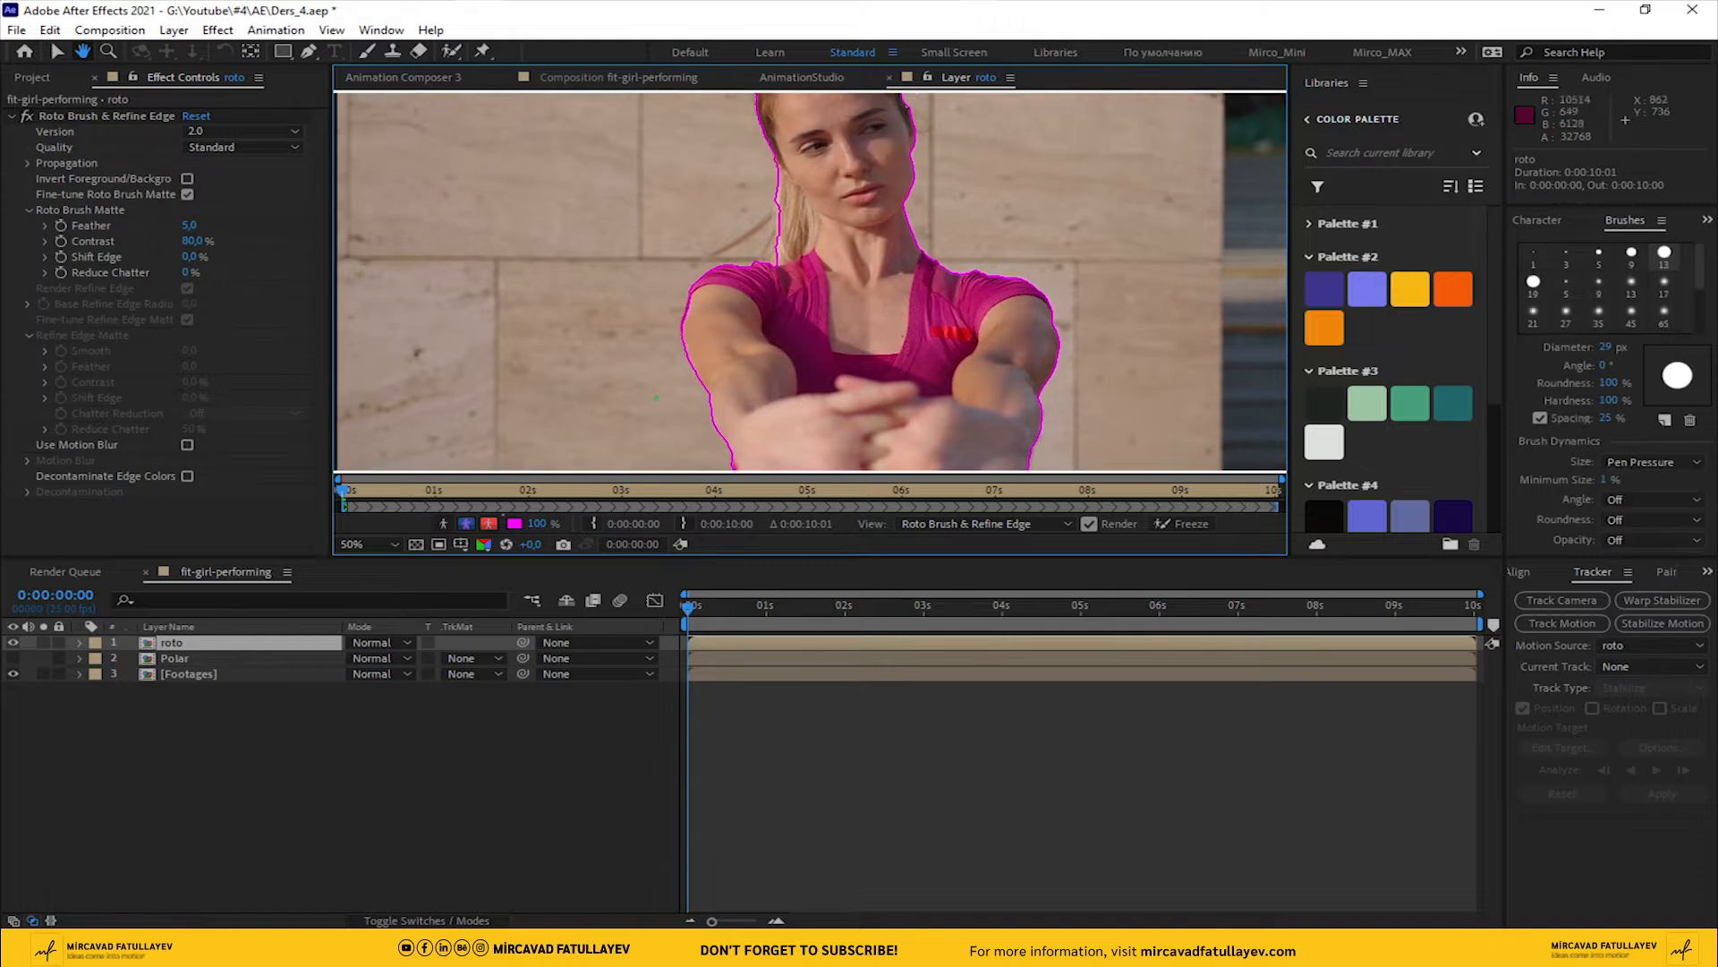
pyautogui.scroll(-2, 595, 311)
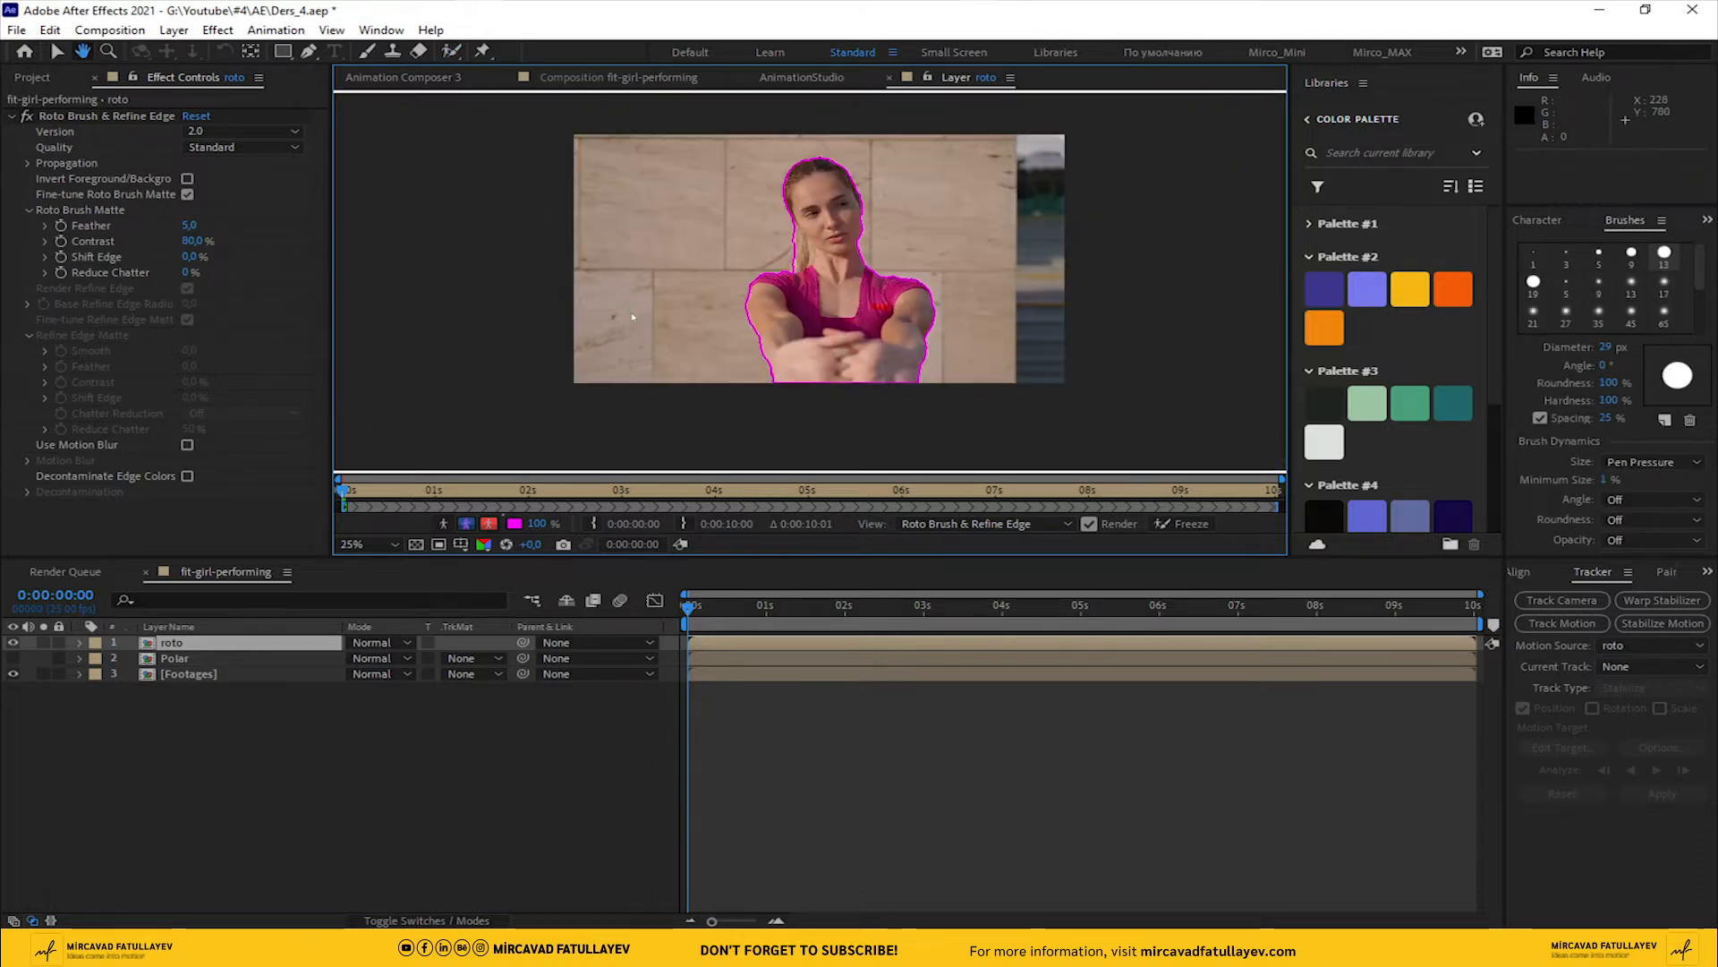
# Propagate the Roto Brush matte from the first frame to 0:00:02:03 and inspect its edge around the hands and arms
pyautogui.press('space')
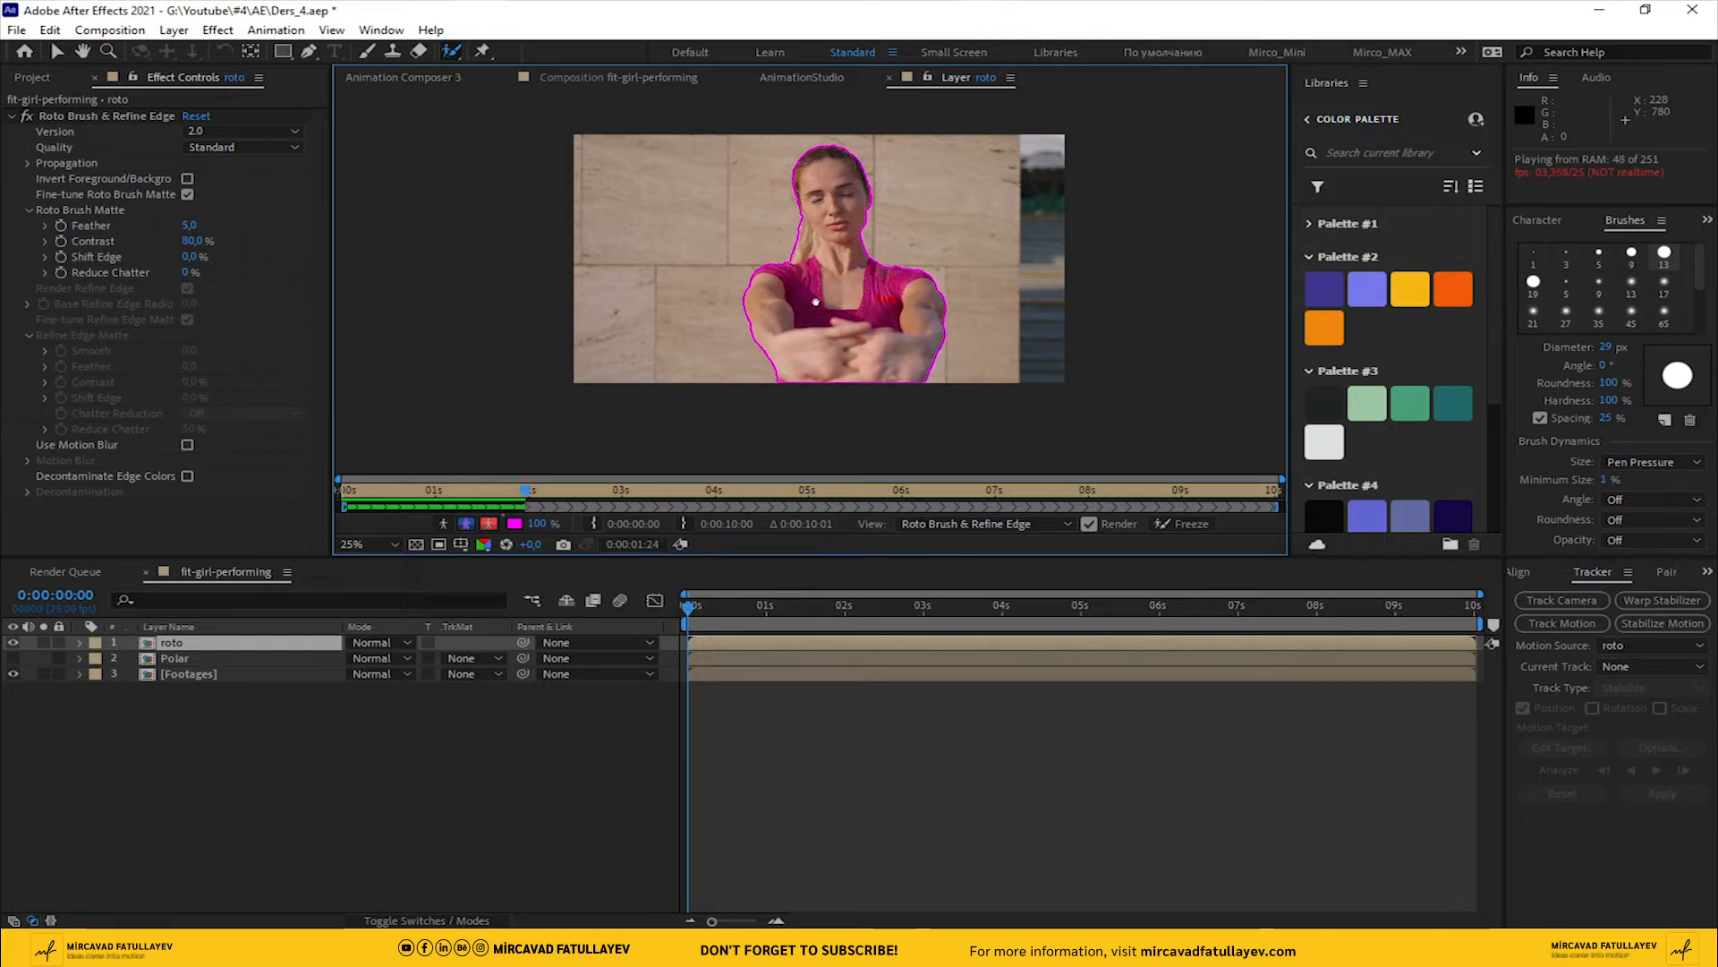
pyautogui.press('space')
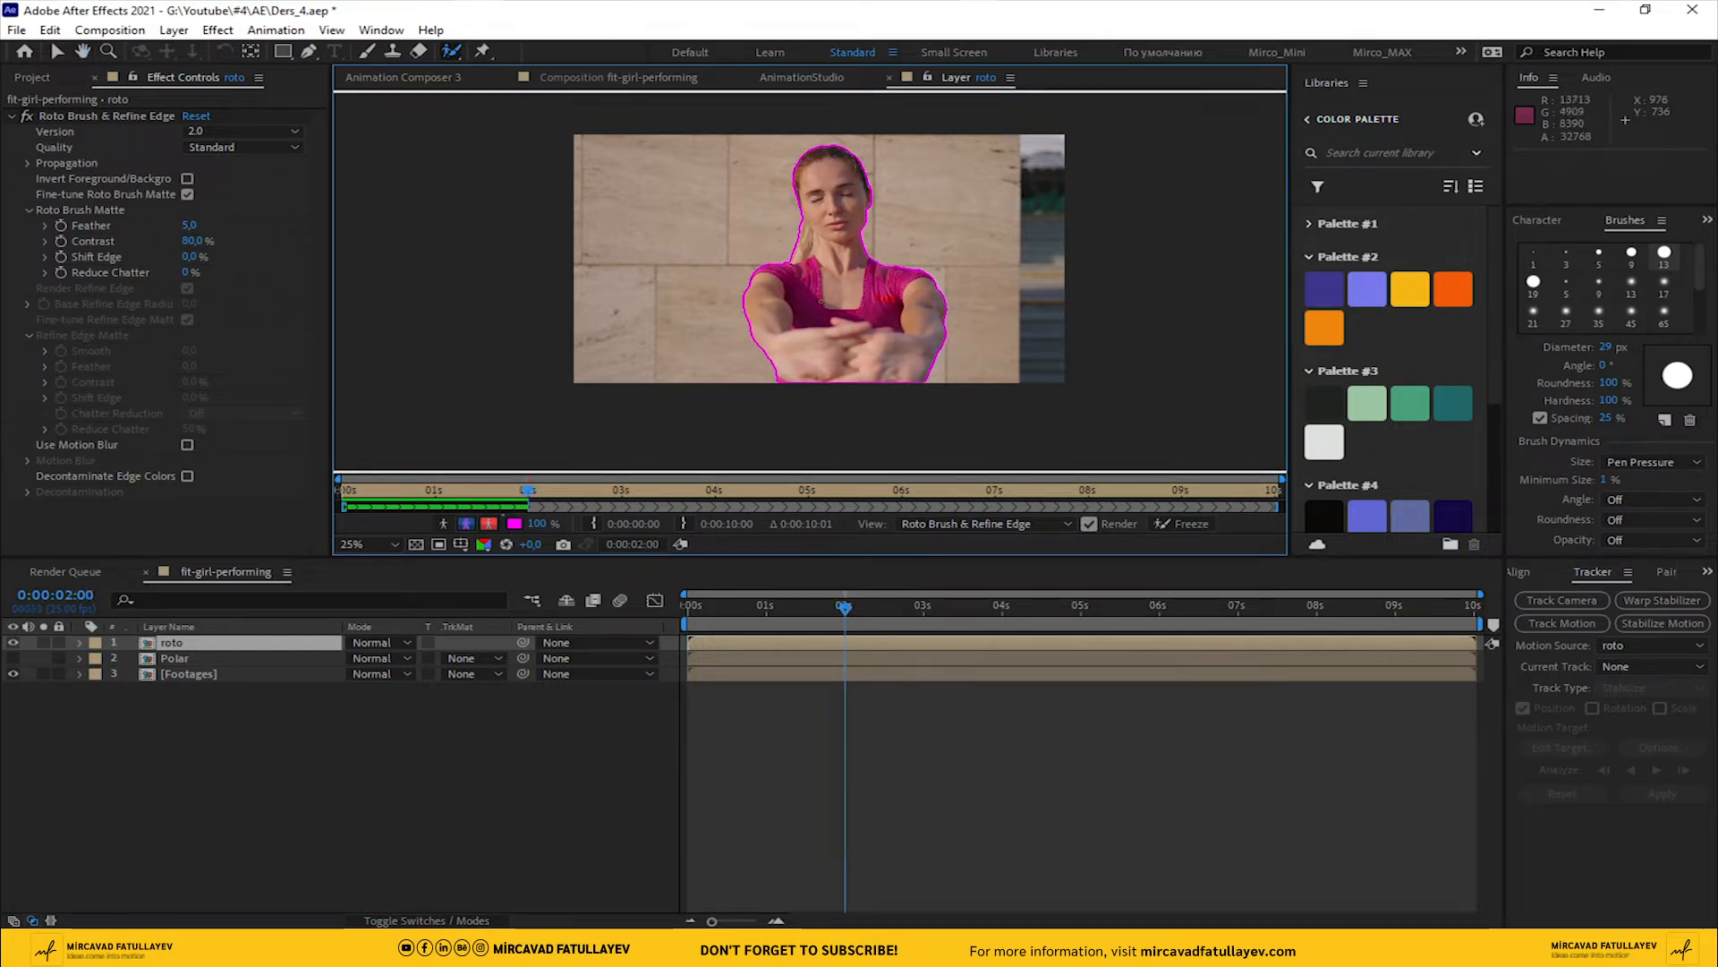
pyautogui.press('pagedown')
pyautogui.press('pagedown')
pyautogui.press('pagedown')
pyautogui.press('pagedown')
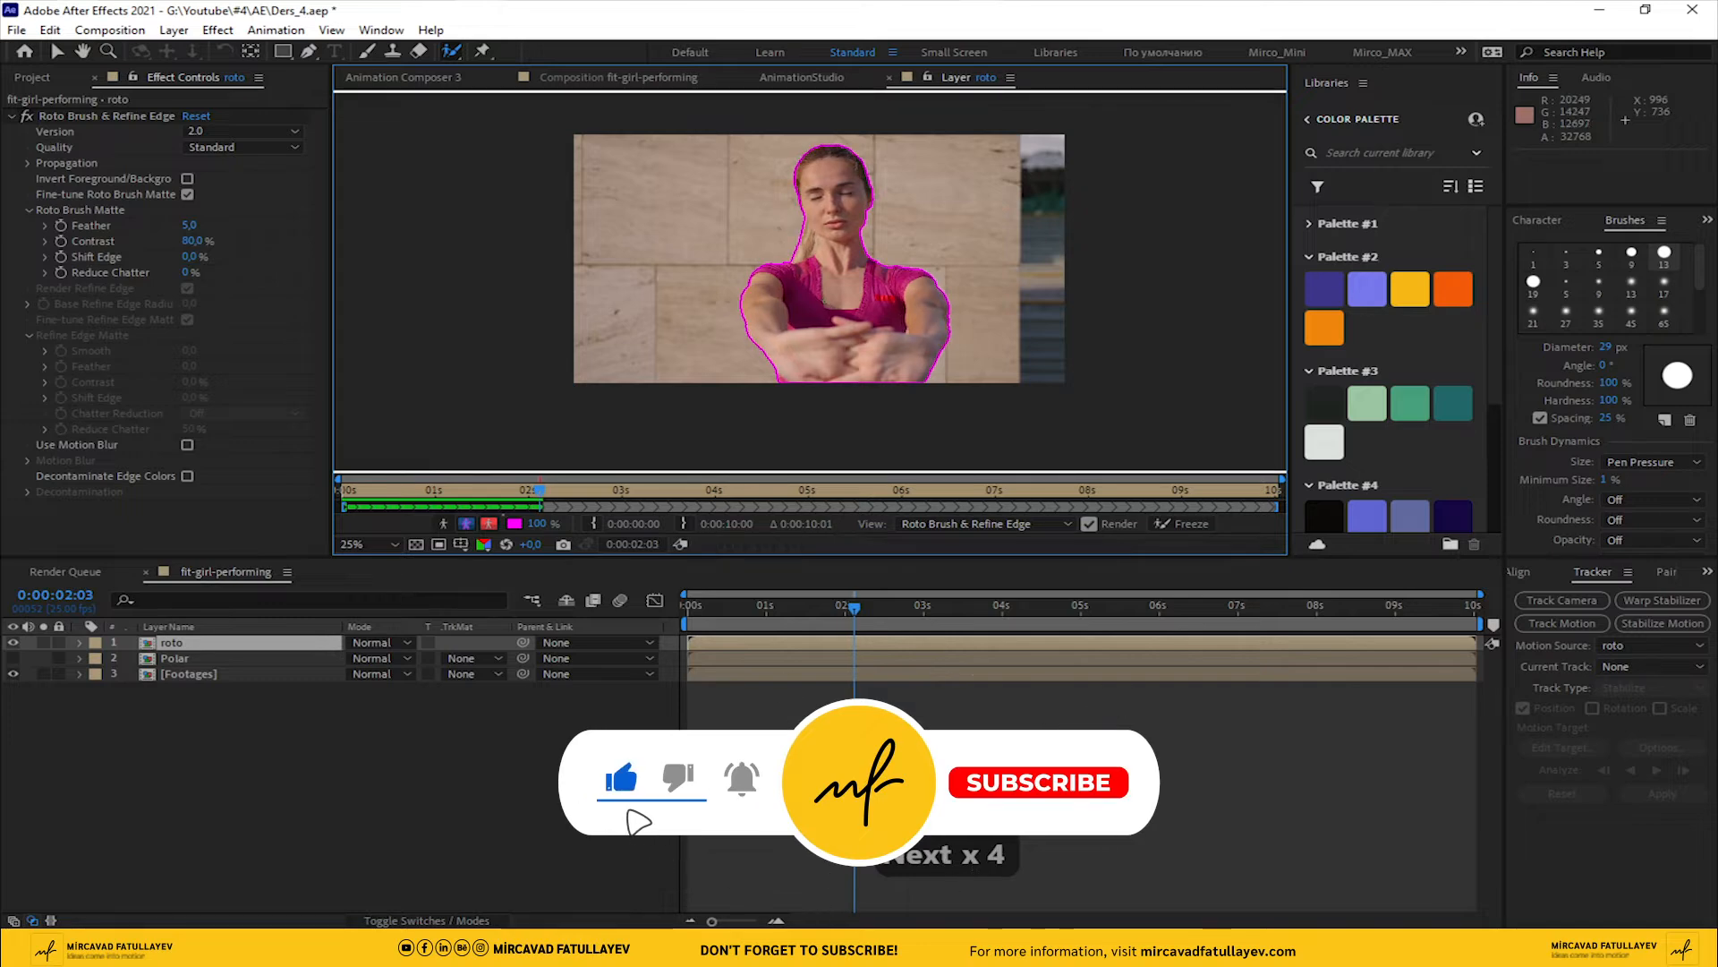
pyautogui.scroll(4, 882, 331)
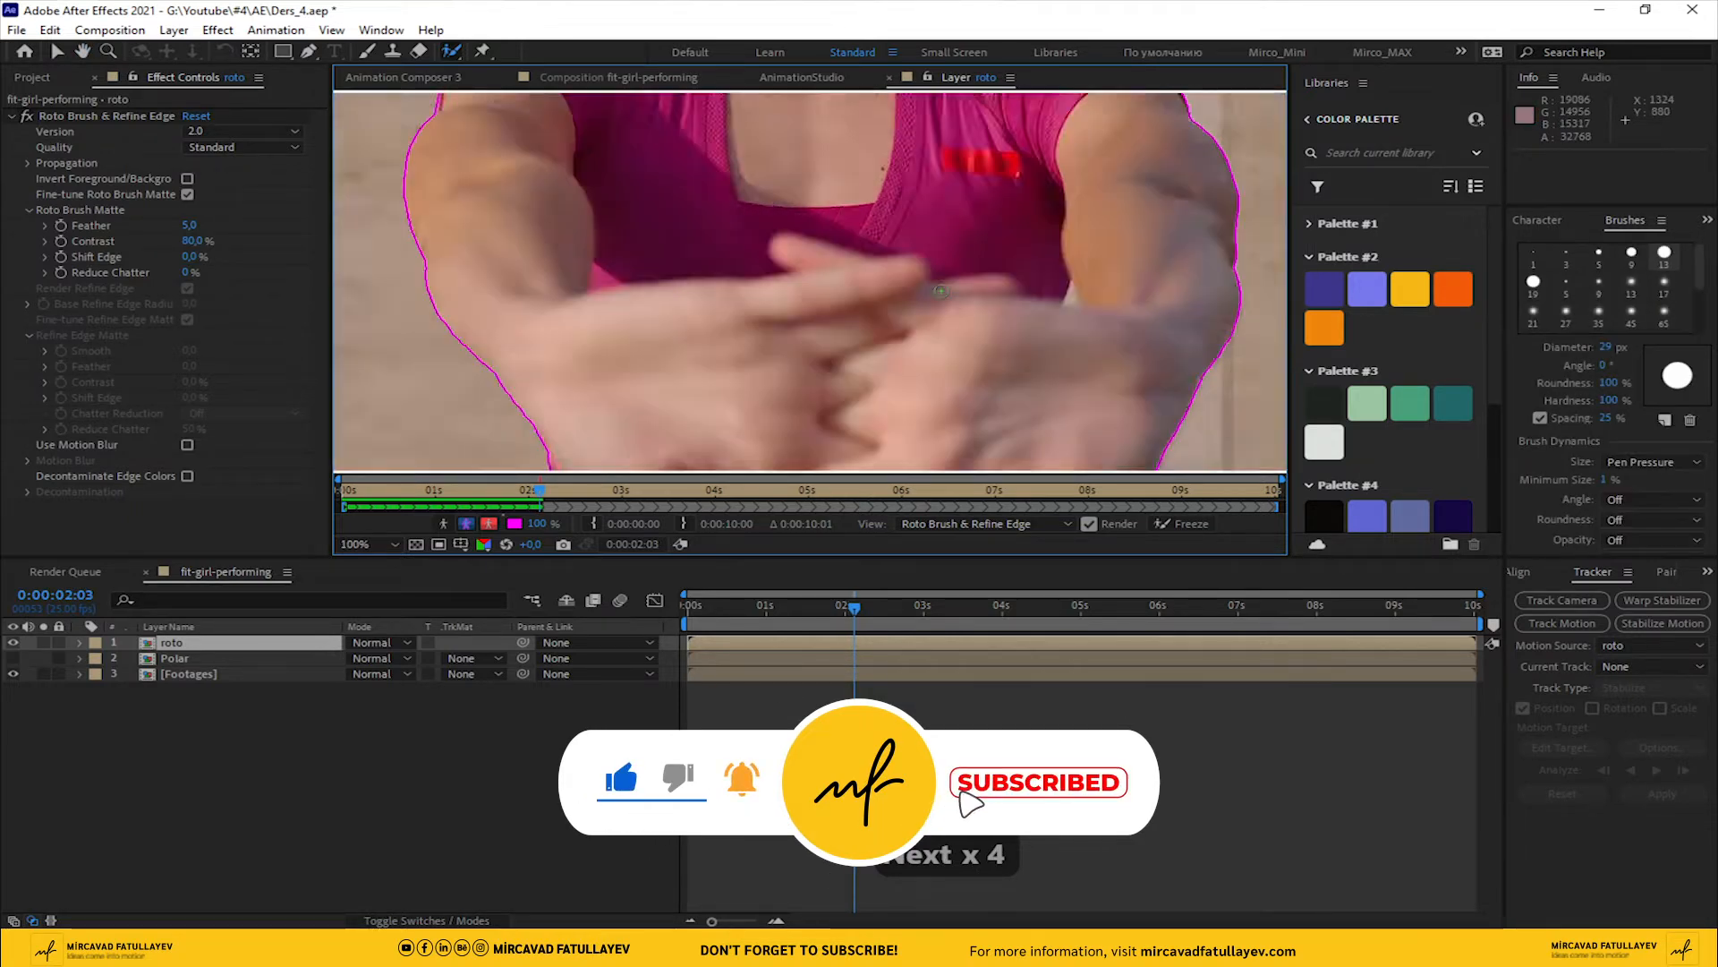
pyautogui.scroll(1, 941, 291)
pyautogui.scroll(1, 608, 295)
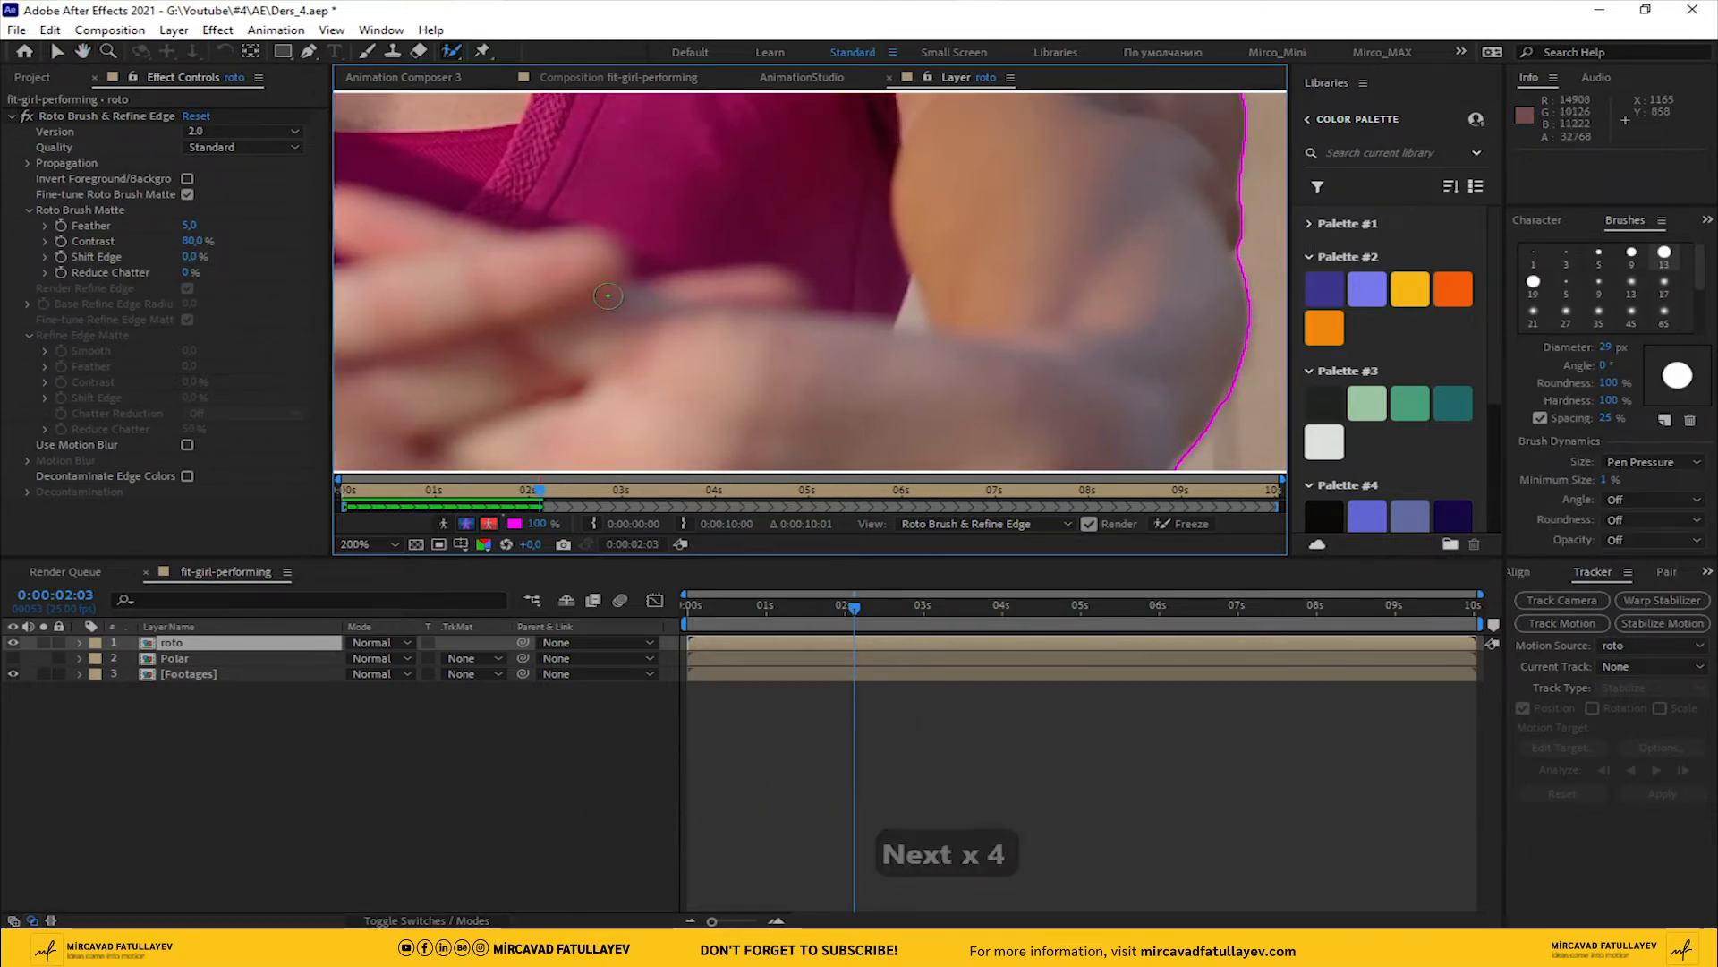
# At 0:00:02:06, subtract the background gap between the woman's chest and the arm beside the shirt's logo from the matte
pyautogui.press('pageup')
pyautogui.press('pageup')
pyautogui.press('pageup')
pyautogui.press('pageup')
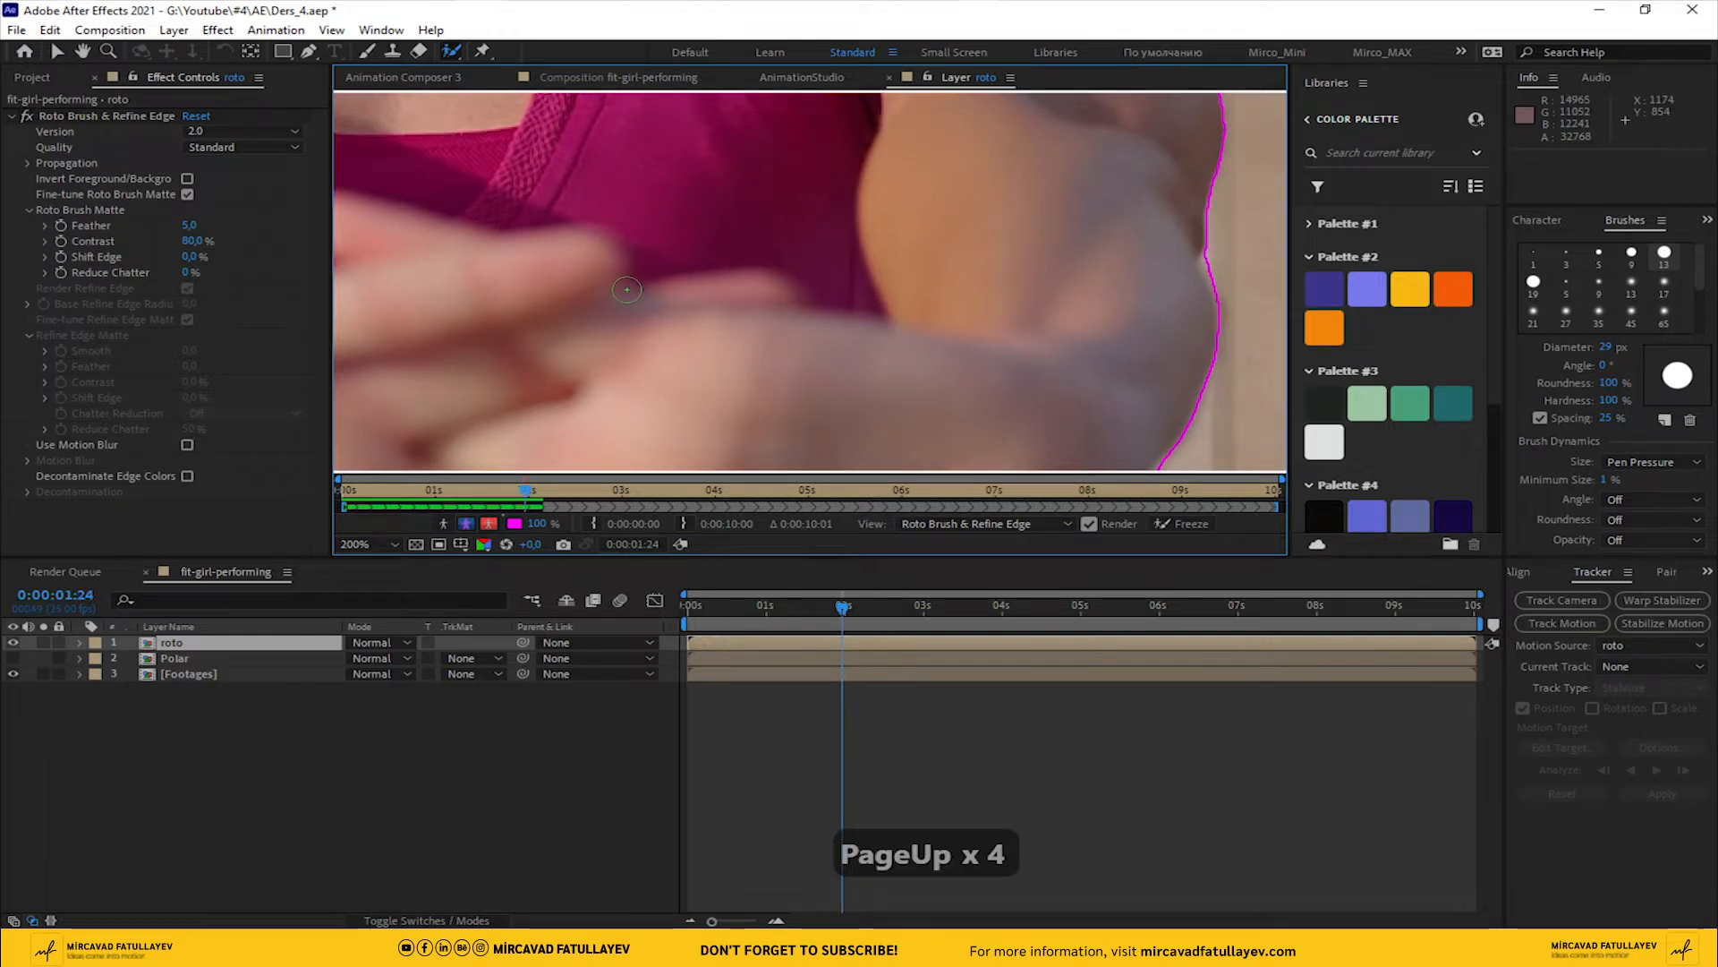
pyautogui.press('pagedown')
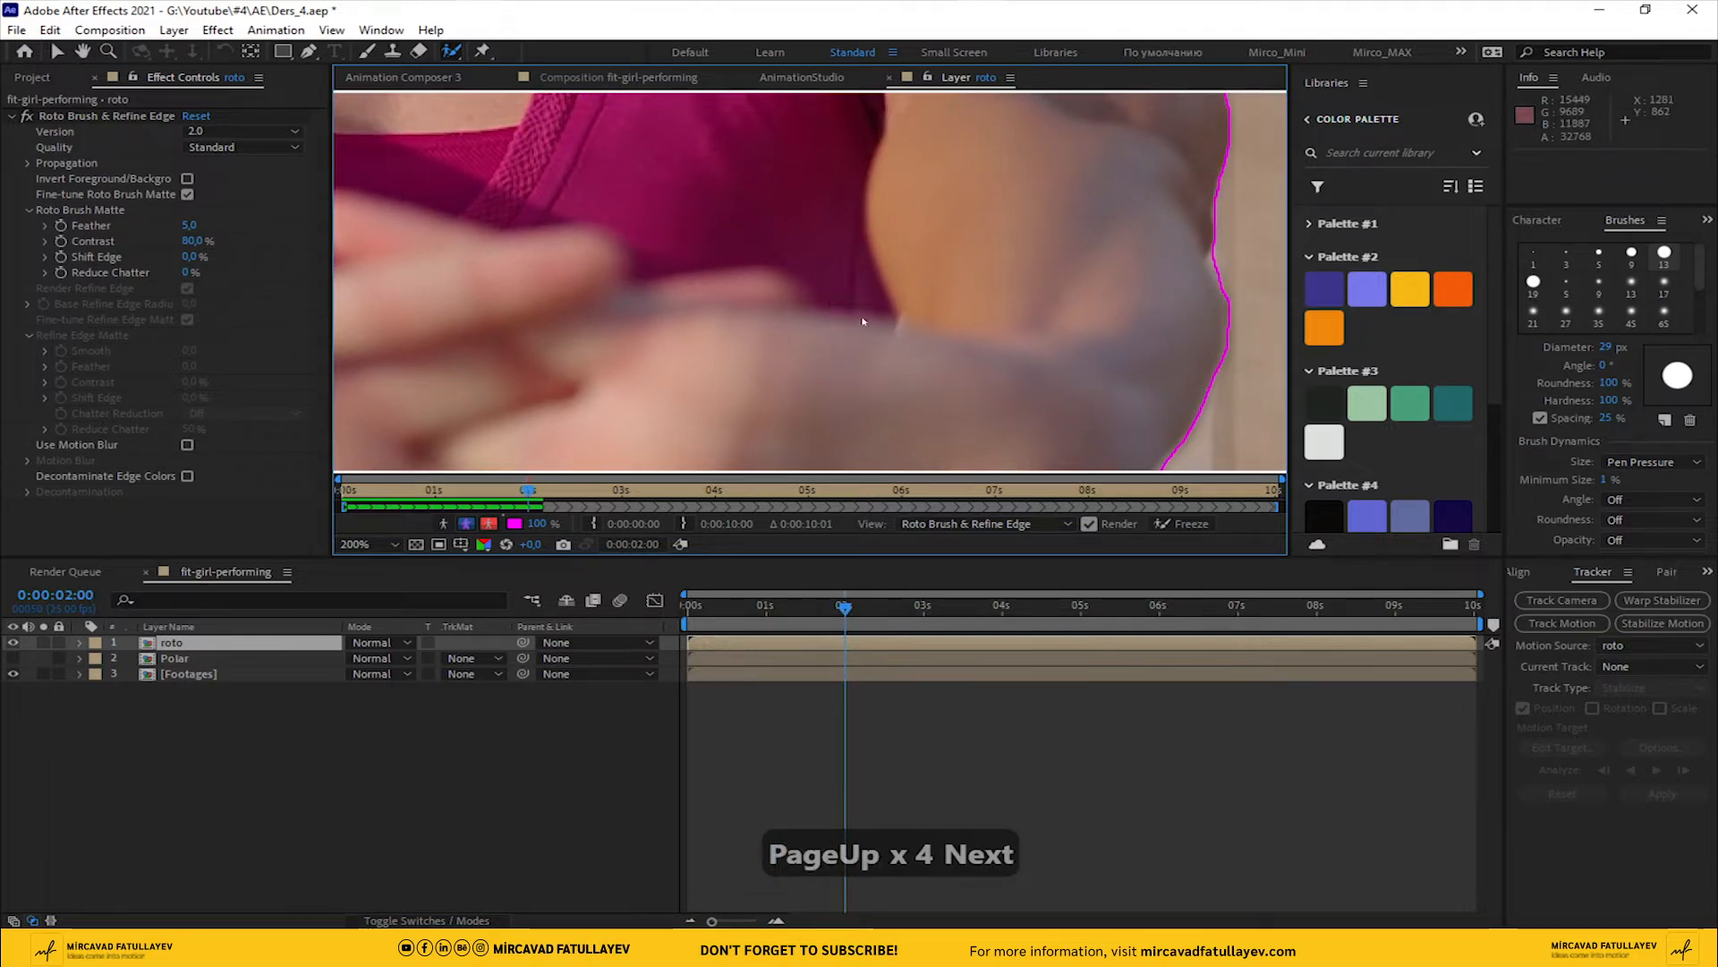
pyautogui.press('pagedown')
pyautogui.press('pagedown')
pyautogui.press('pagedown')
pyautogui.press('pagedown')
pyautogui.press('pagedown')
pyautogui.press('pagedown')
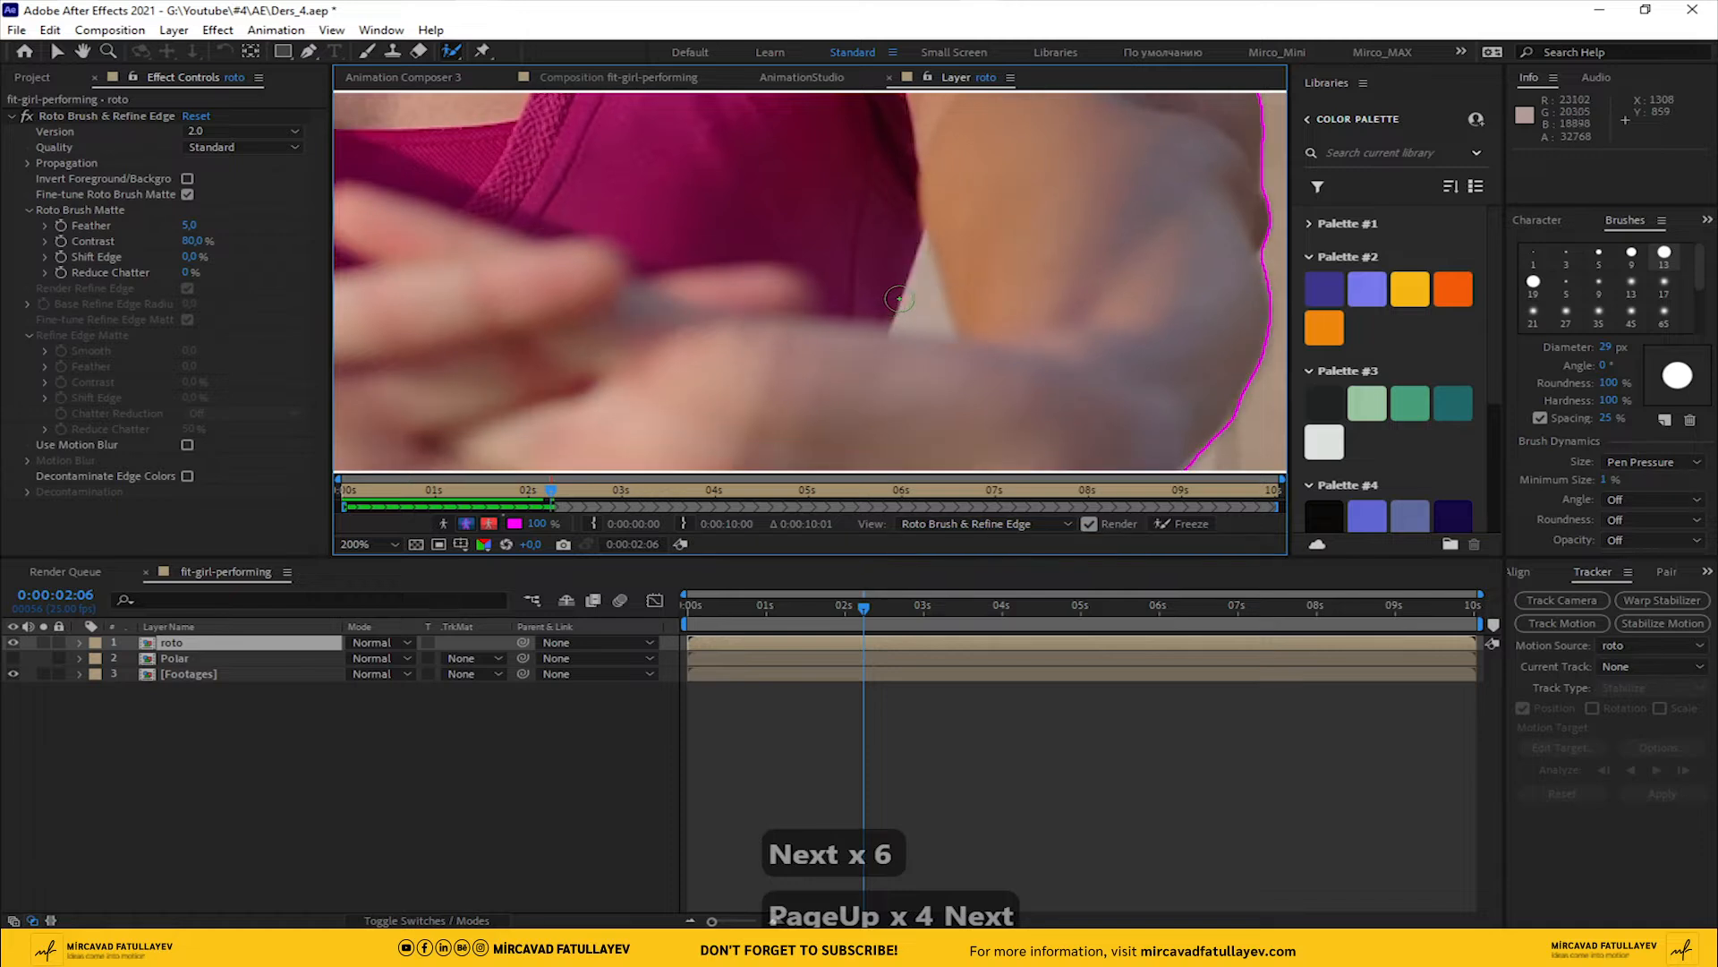
pyautogui.click(909, 288)
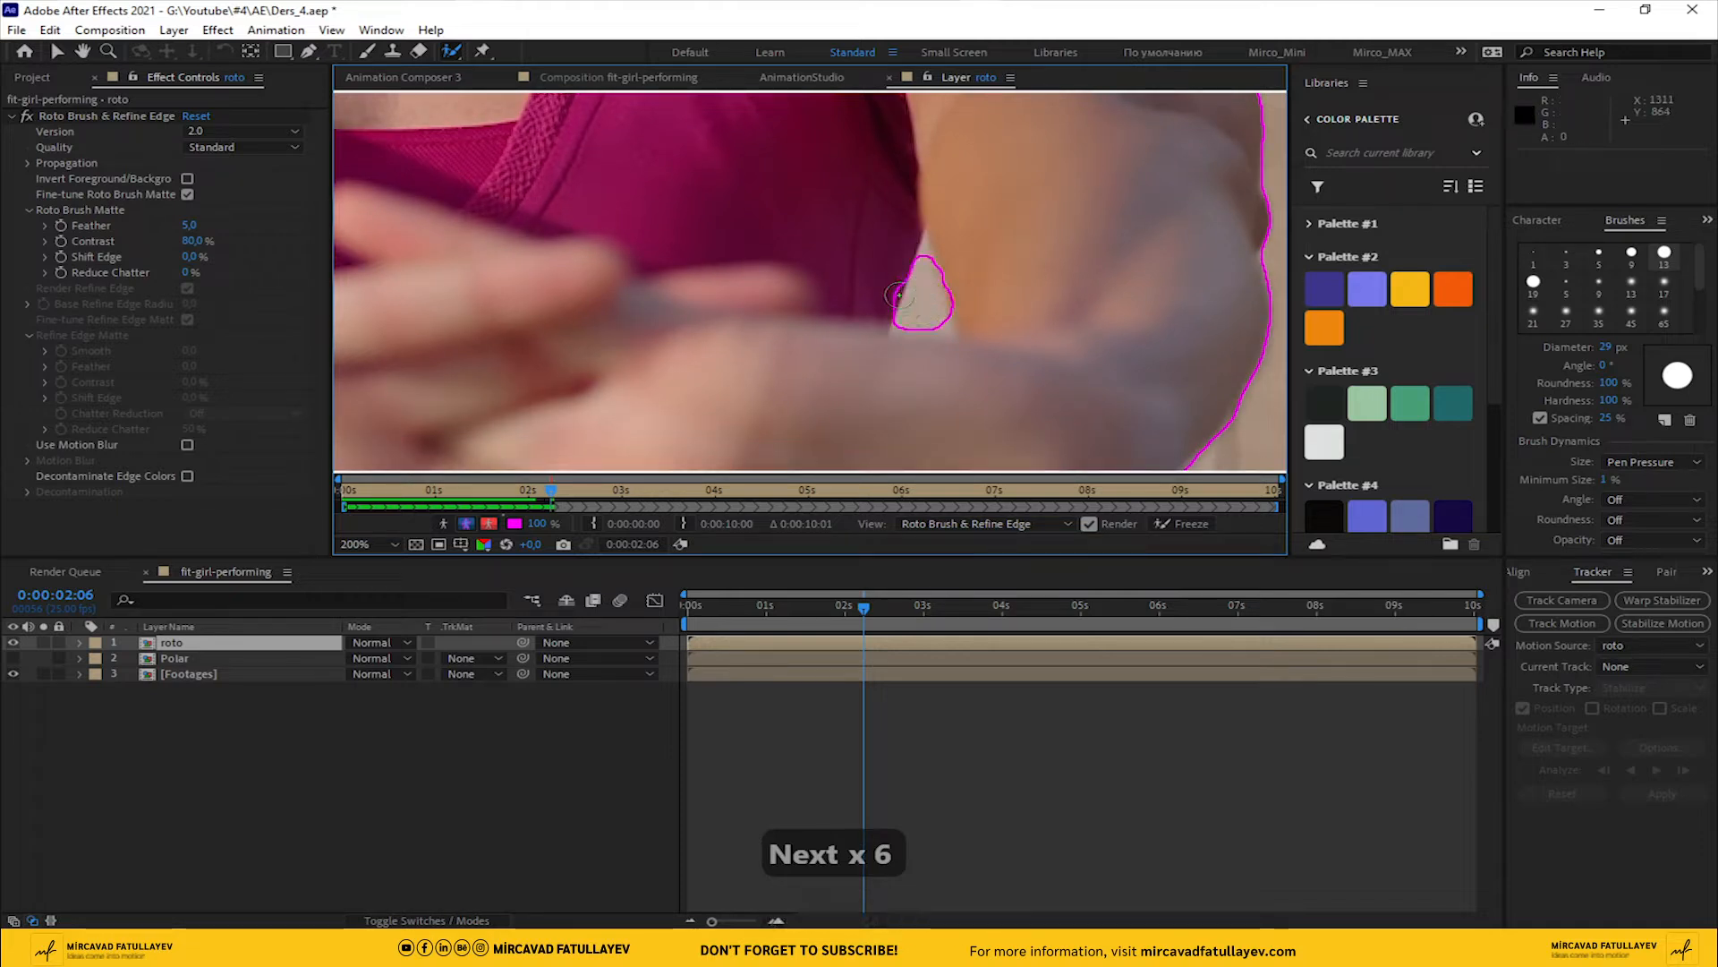
pyautogui.keyDown('alt'); pyautogui.click(921, 299); pyautogui.keyUp('alt')
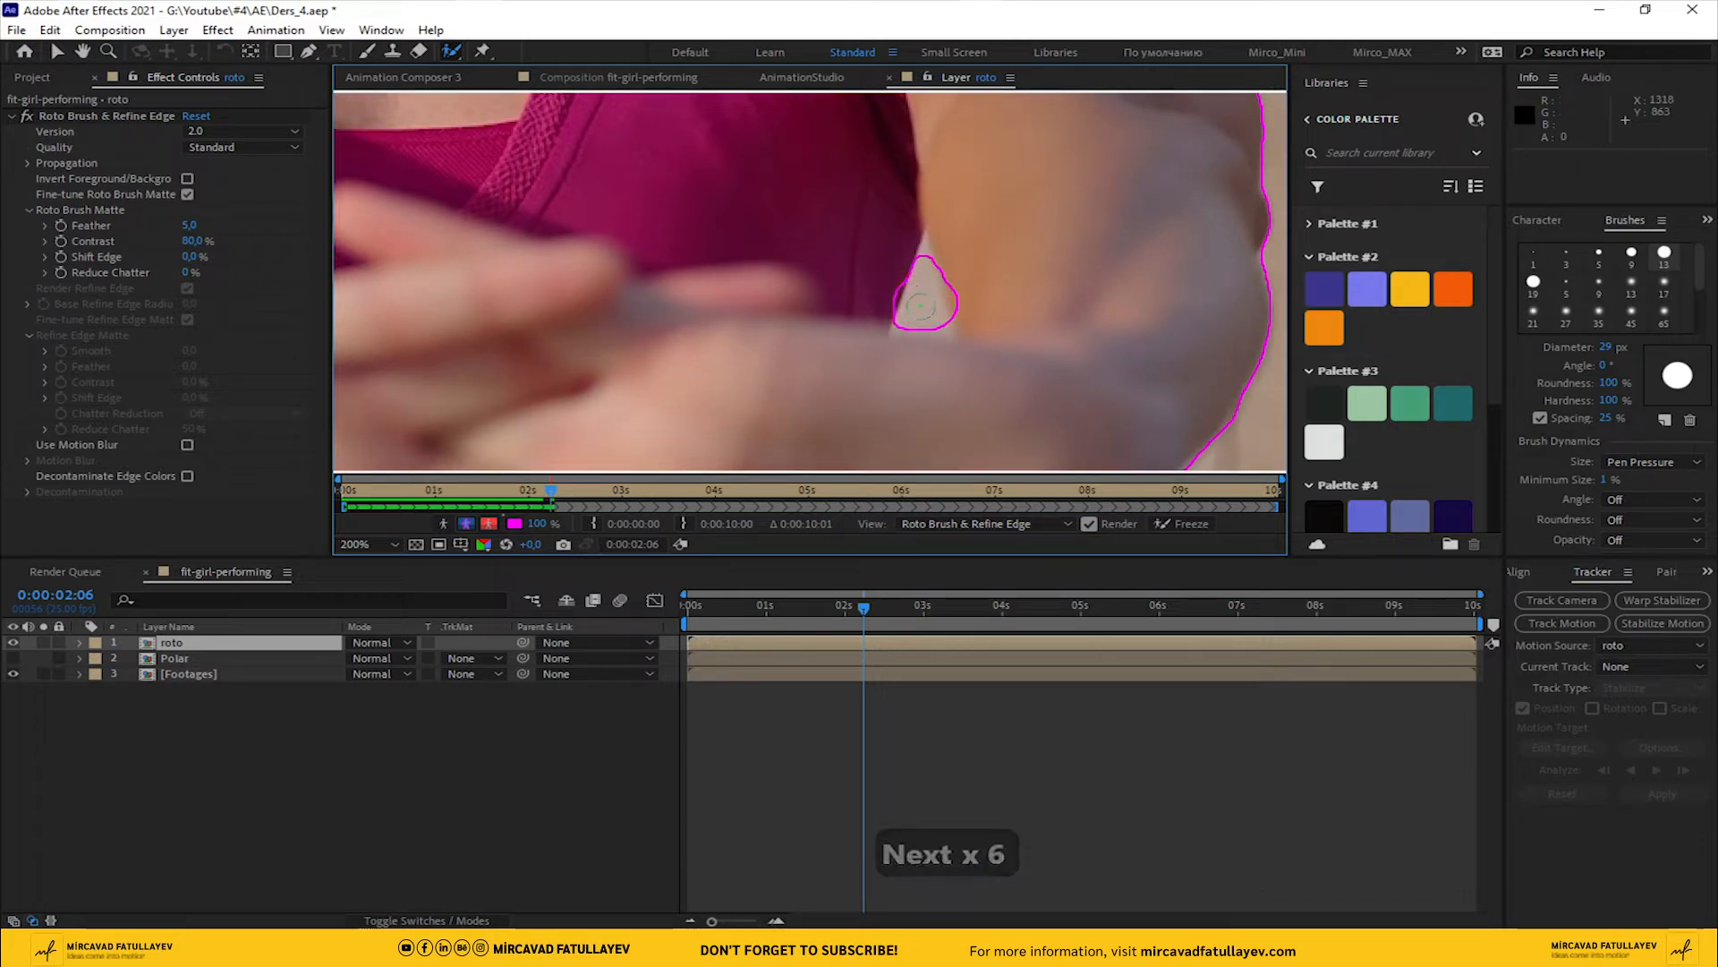
# At 0:00:02:05, subtract the same arm gap from the matte and restore the shirt and arm areas around it
pyautogui.press('pageup')
pyautogui.keyDown('alt'); pyautogui.click(920, 300); pyautogui.keyUp('alt')
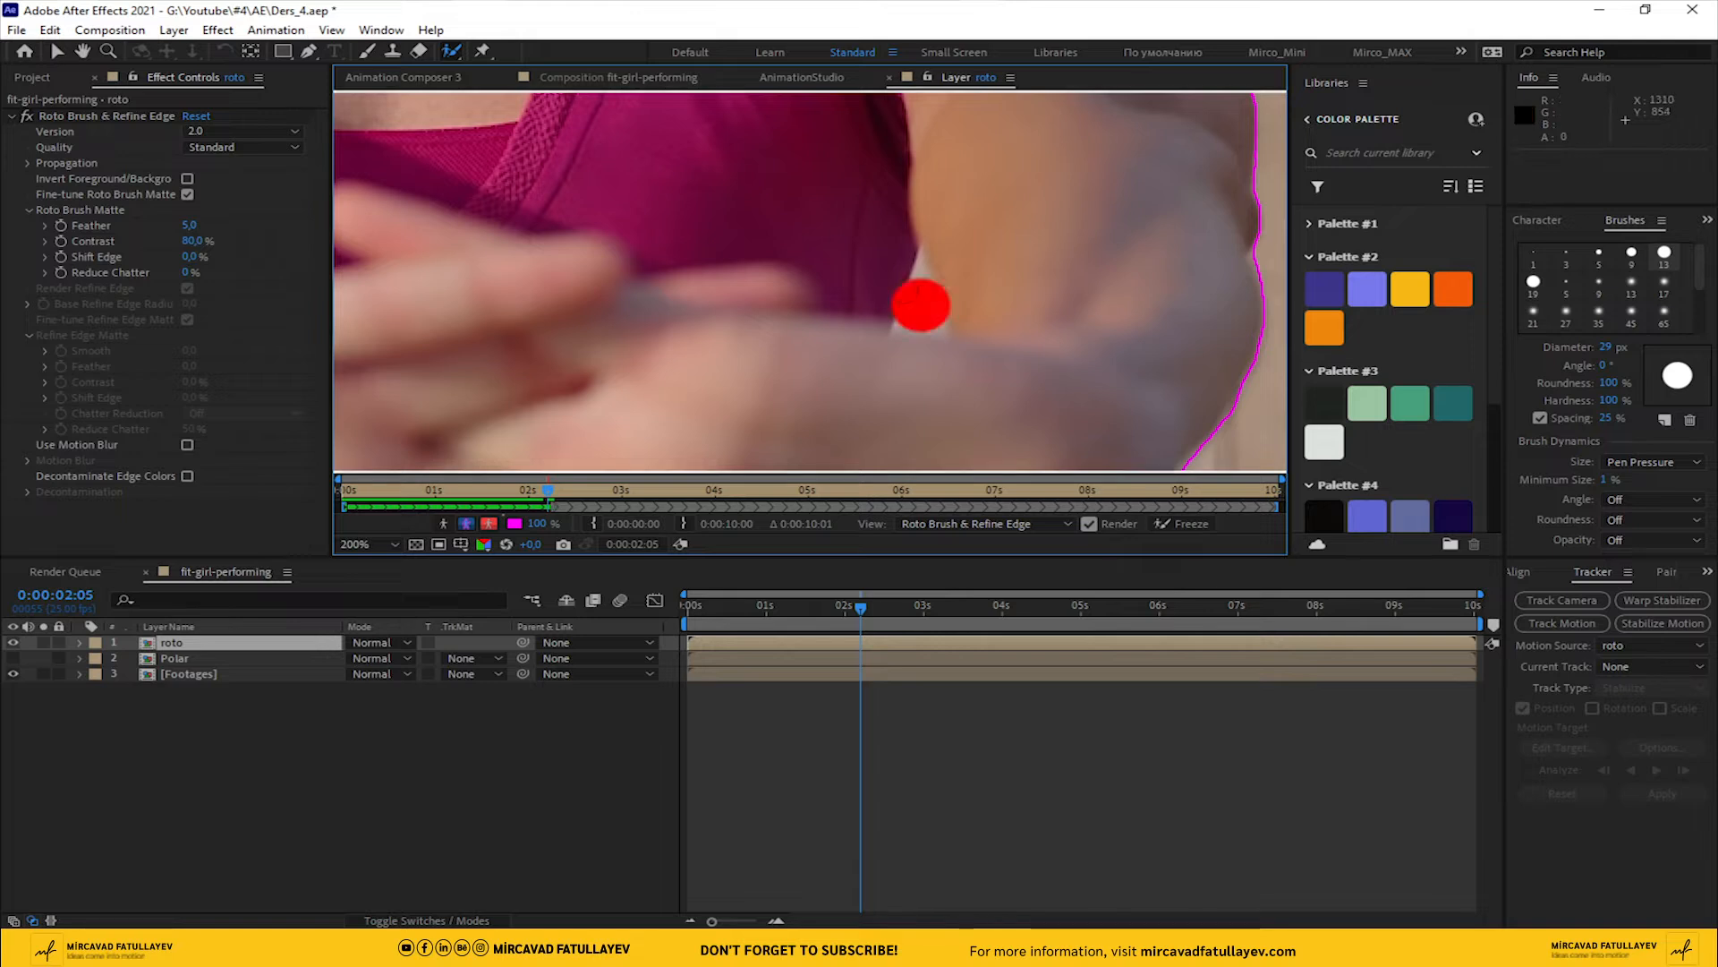
pyautogui.click(965, 295)
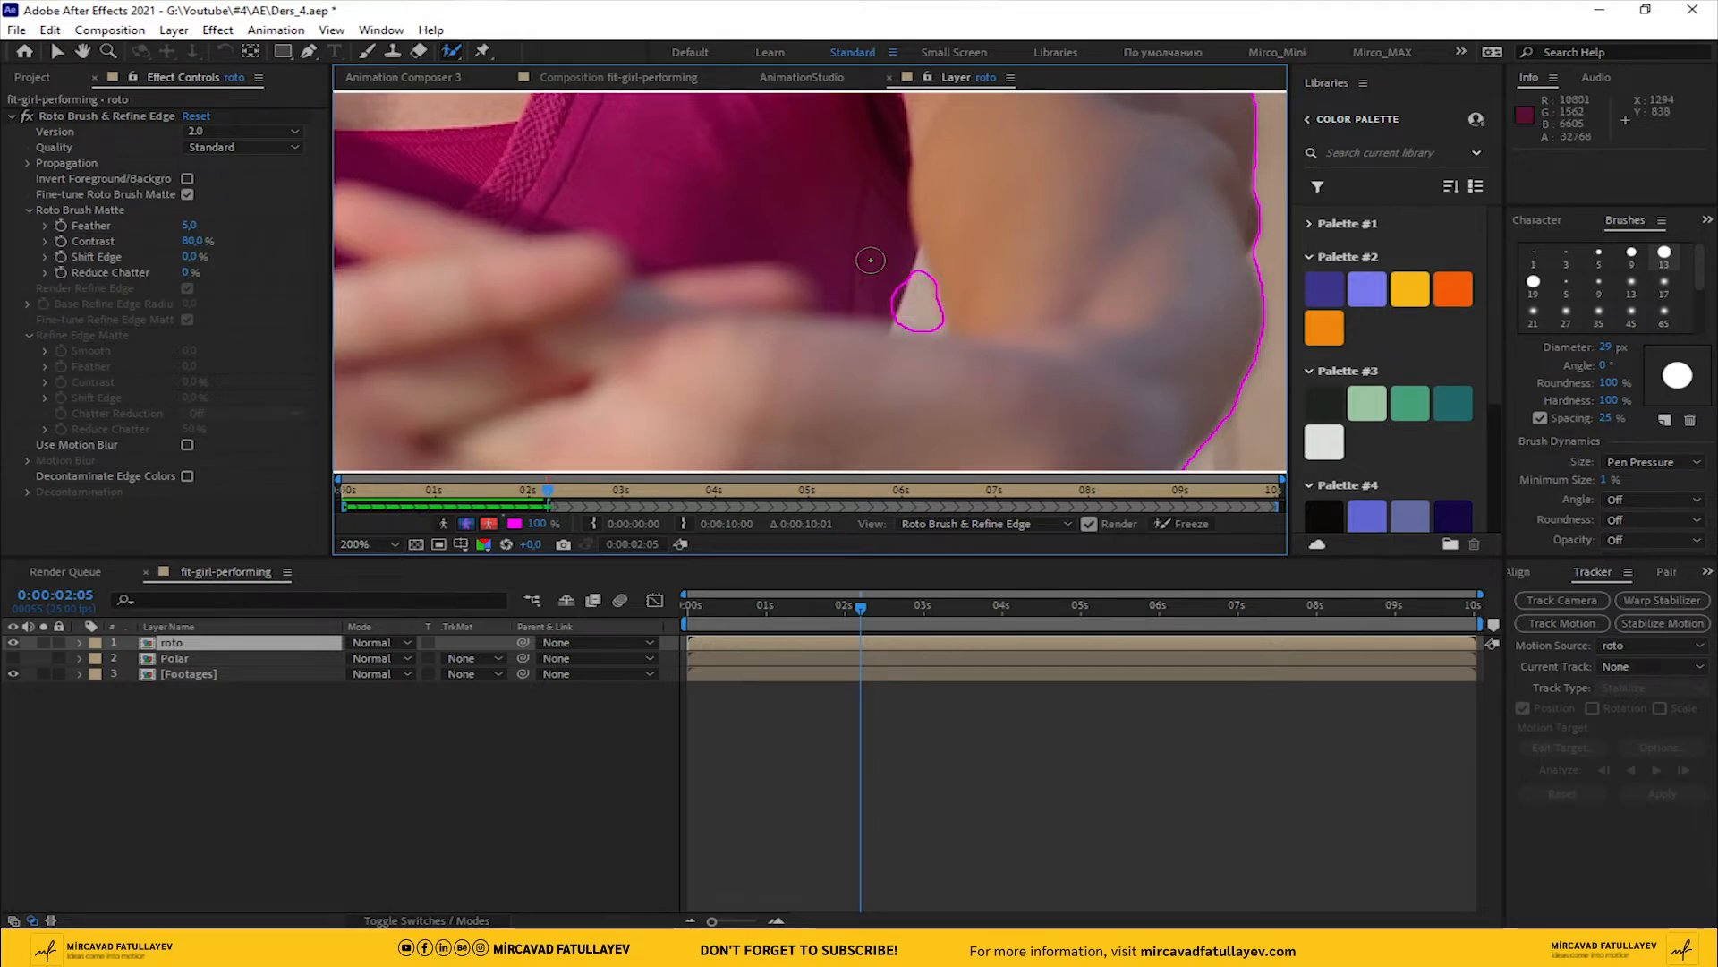
pyautogui.moveTo(870, 260); pyautogui.dragTo(890, 285)
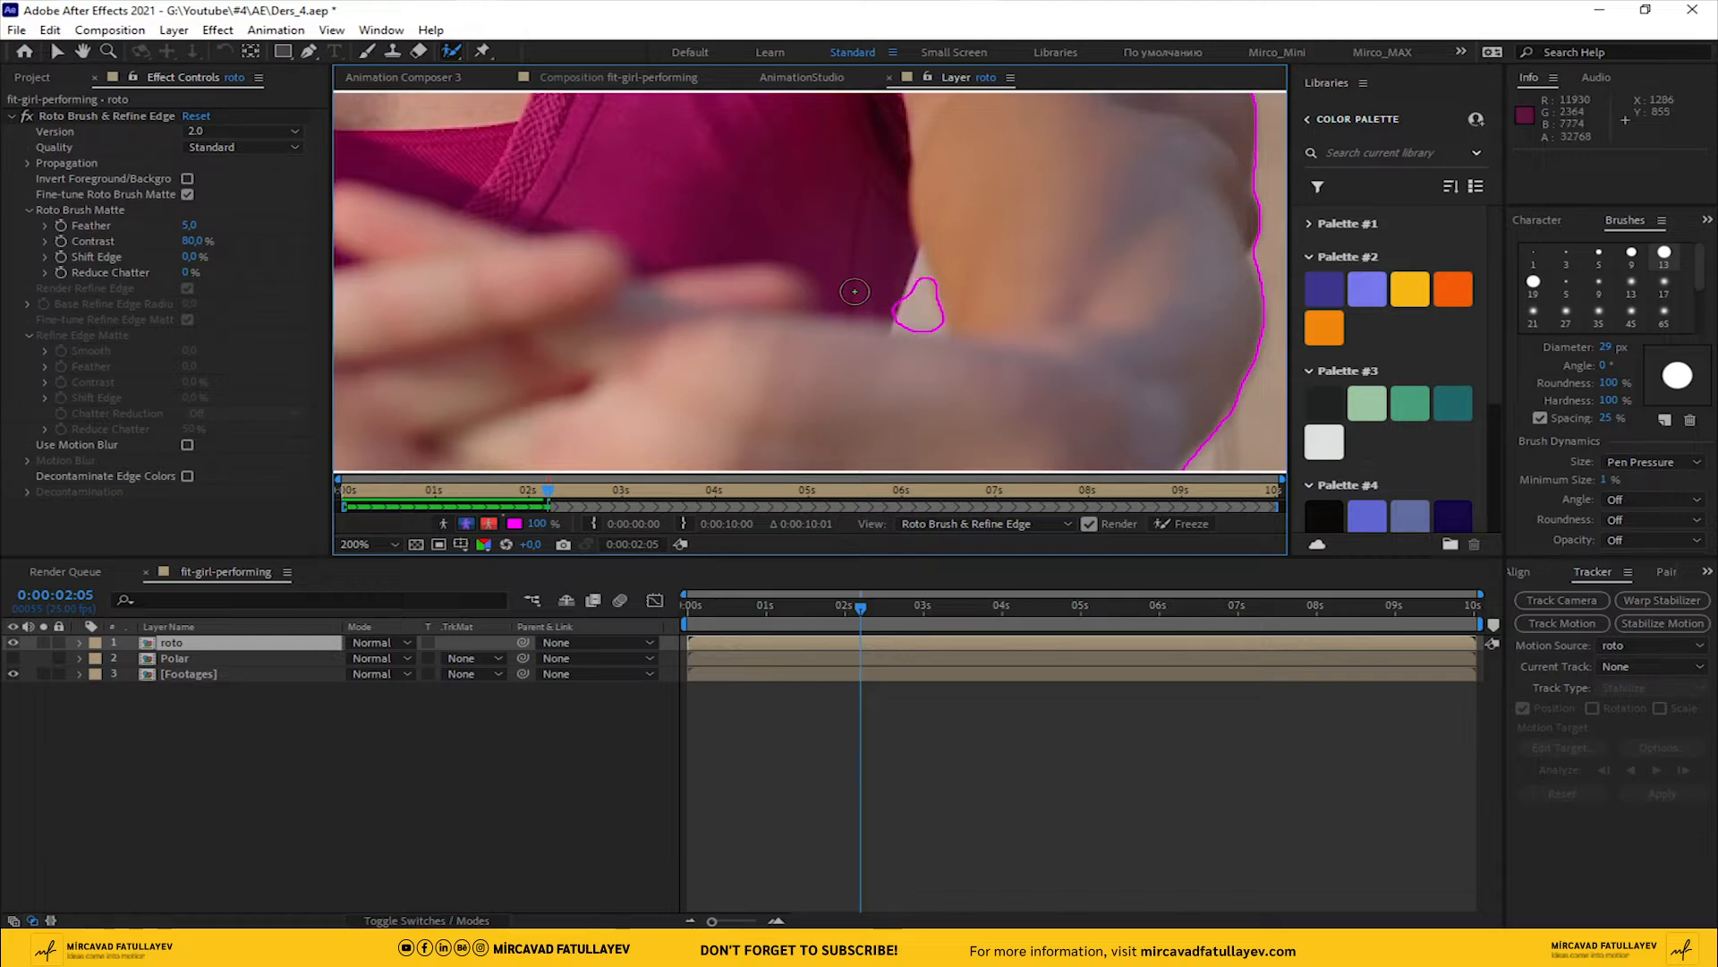
pyautogui.click(871, 307)
pyautogui.scroll(-3, 768, 299)
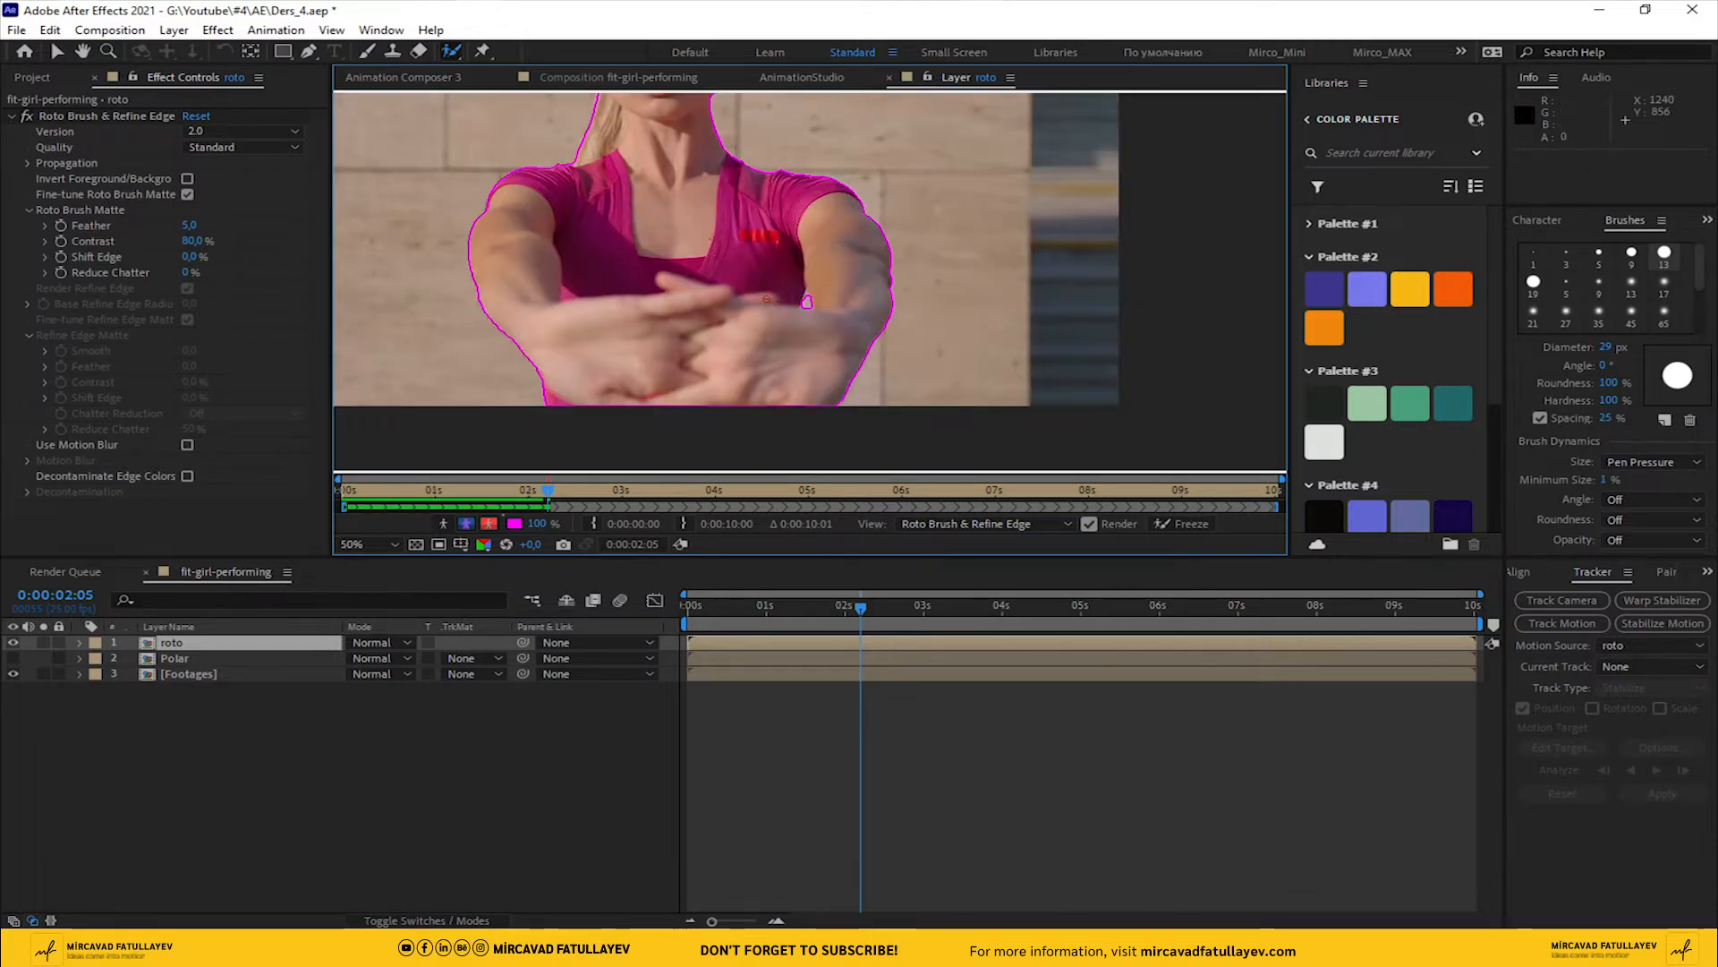
# Go frame by frame from 0:00:02:07 to 0:00:02:12, subtracting the background in the arm gap from the matte where needed
pyautogui.press('pagedown')
pyautogui.press('pagedown')
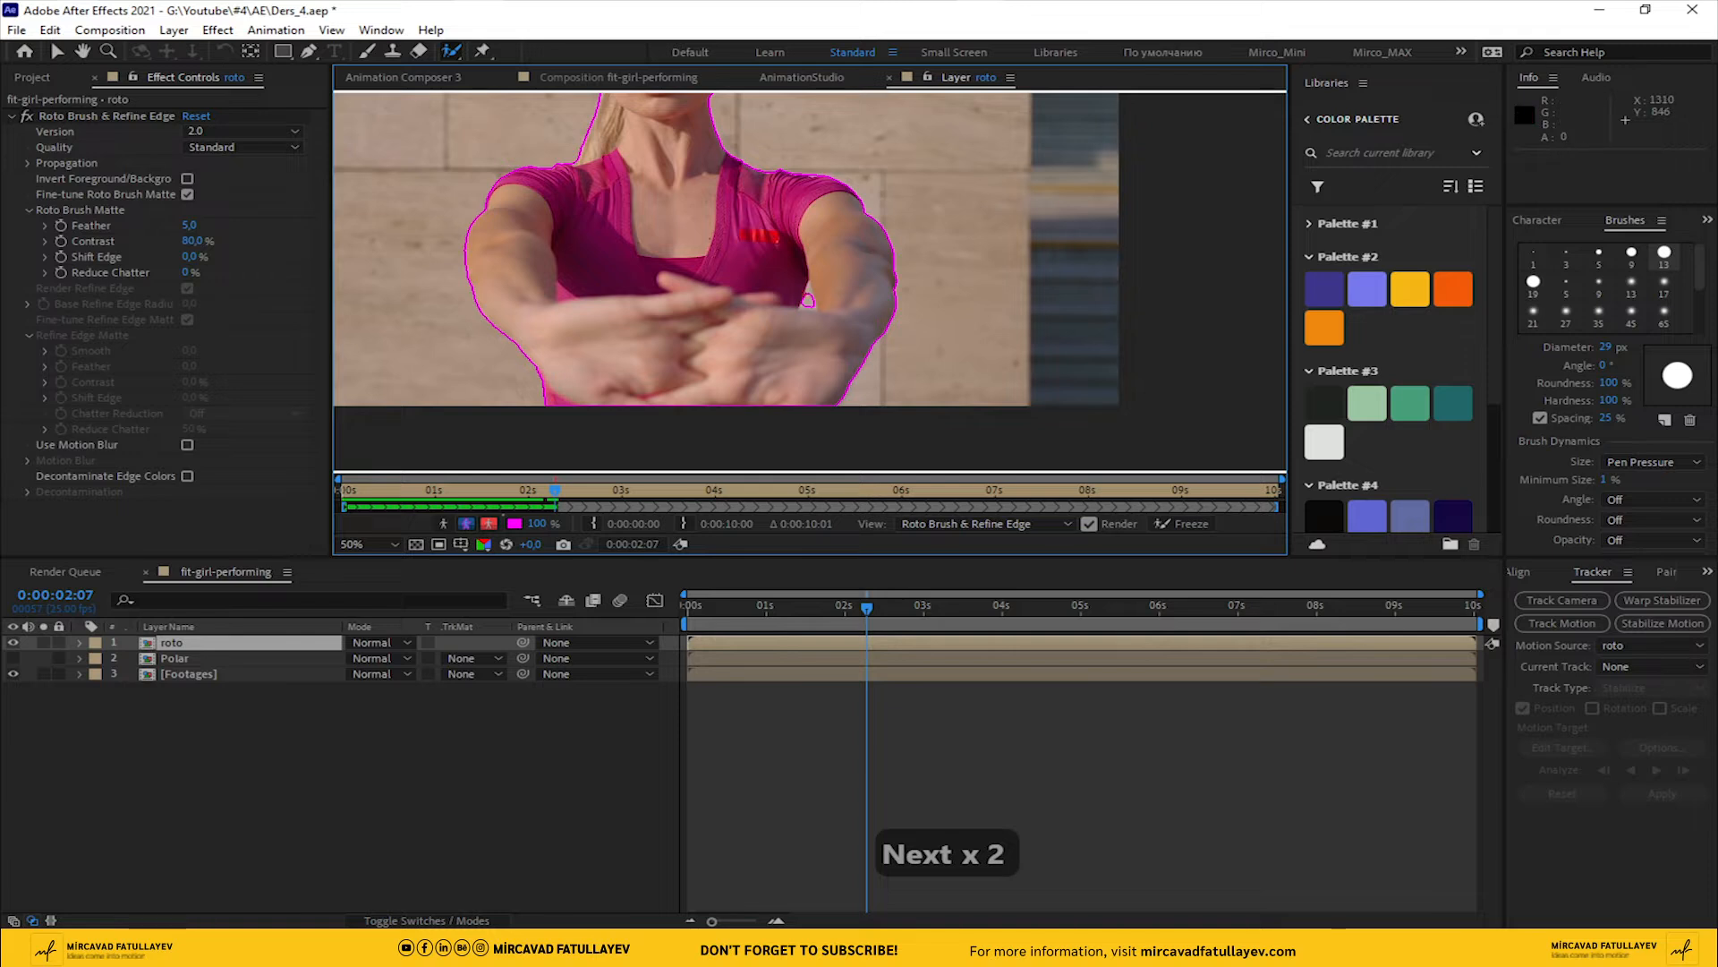
pyautogui.keyDown('alt'); pyautogui.click(807, 300); pyautogui.keyUp('alt')
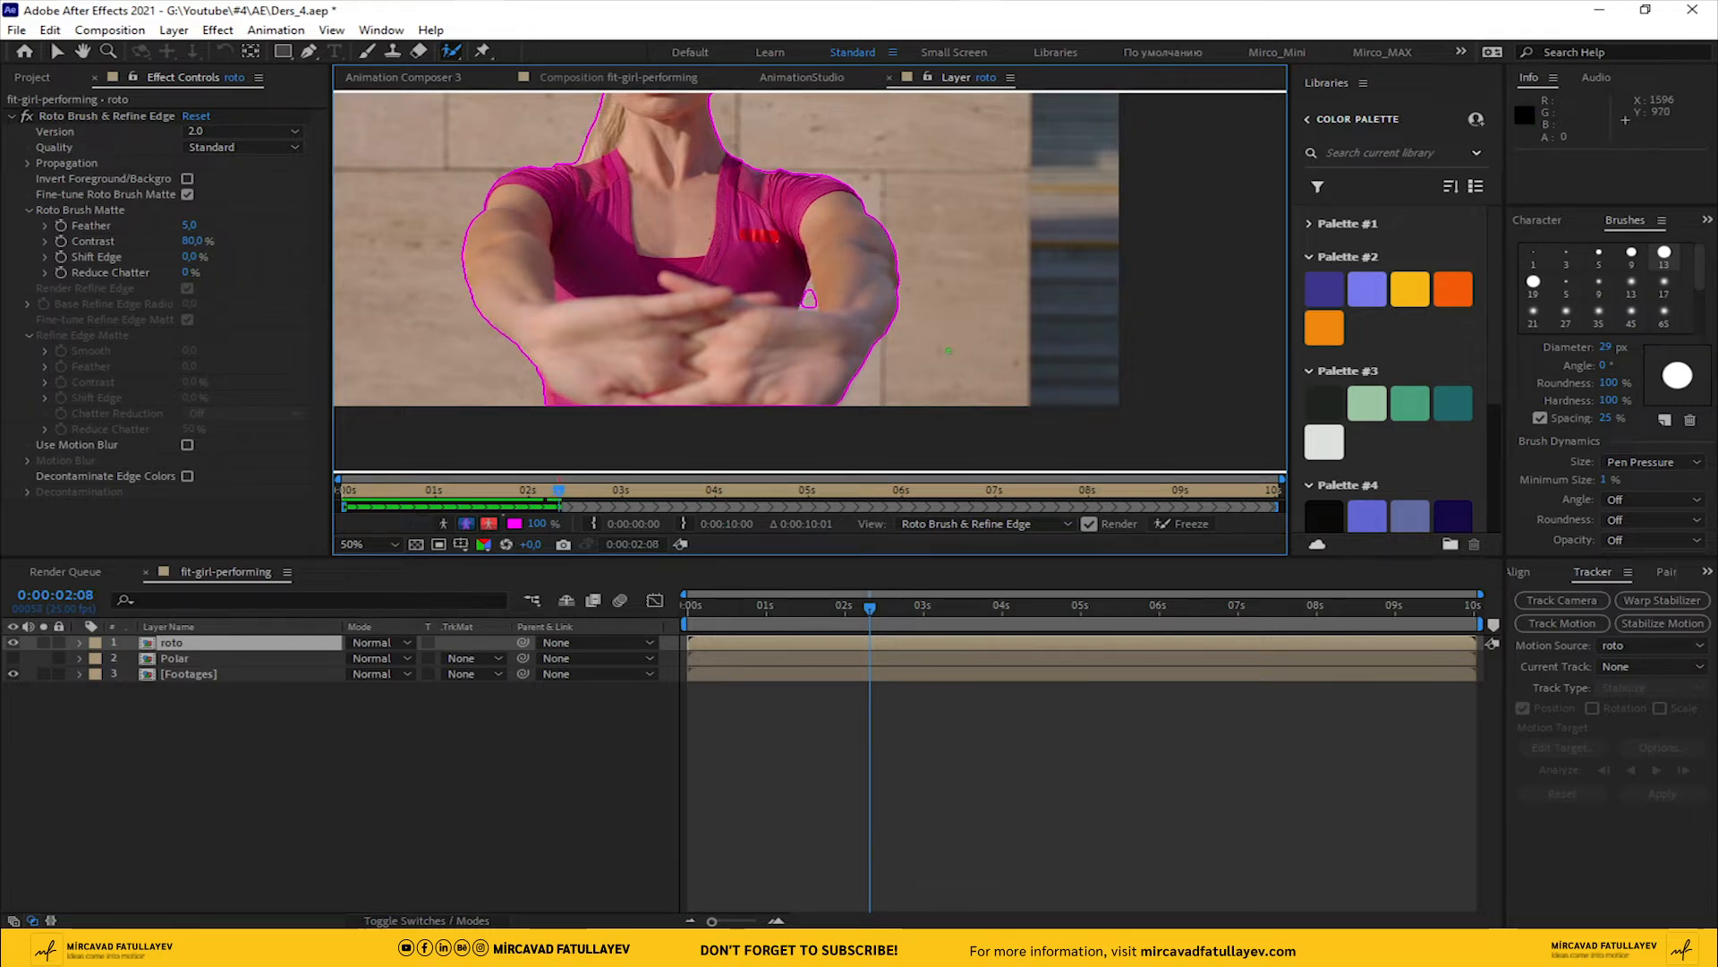
pyautogui.press('pagedown')
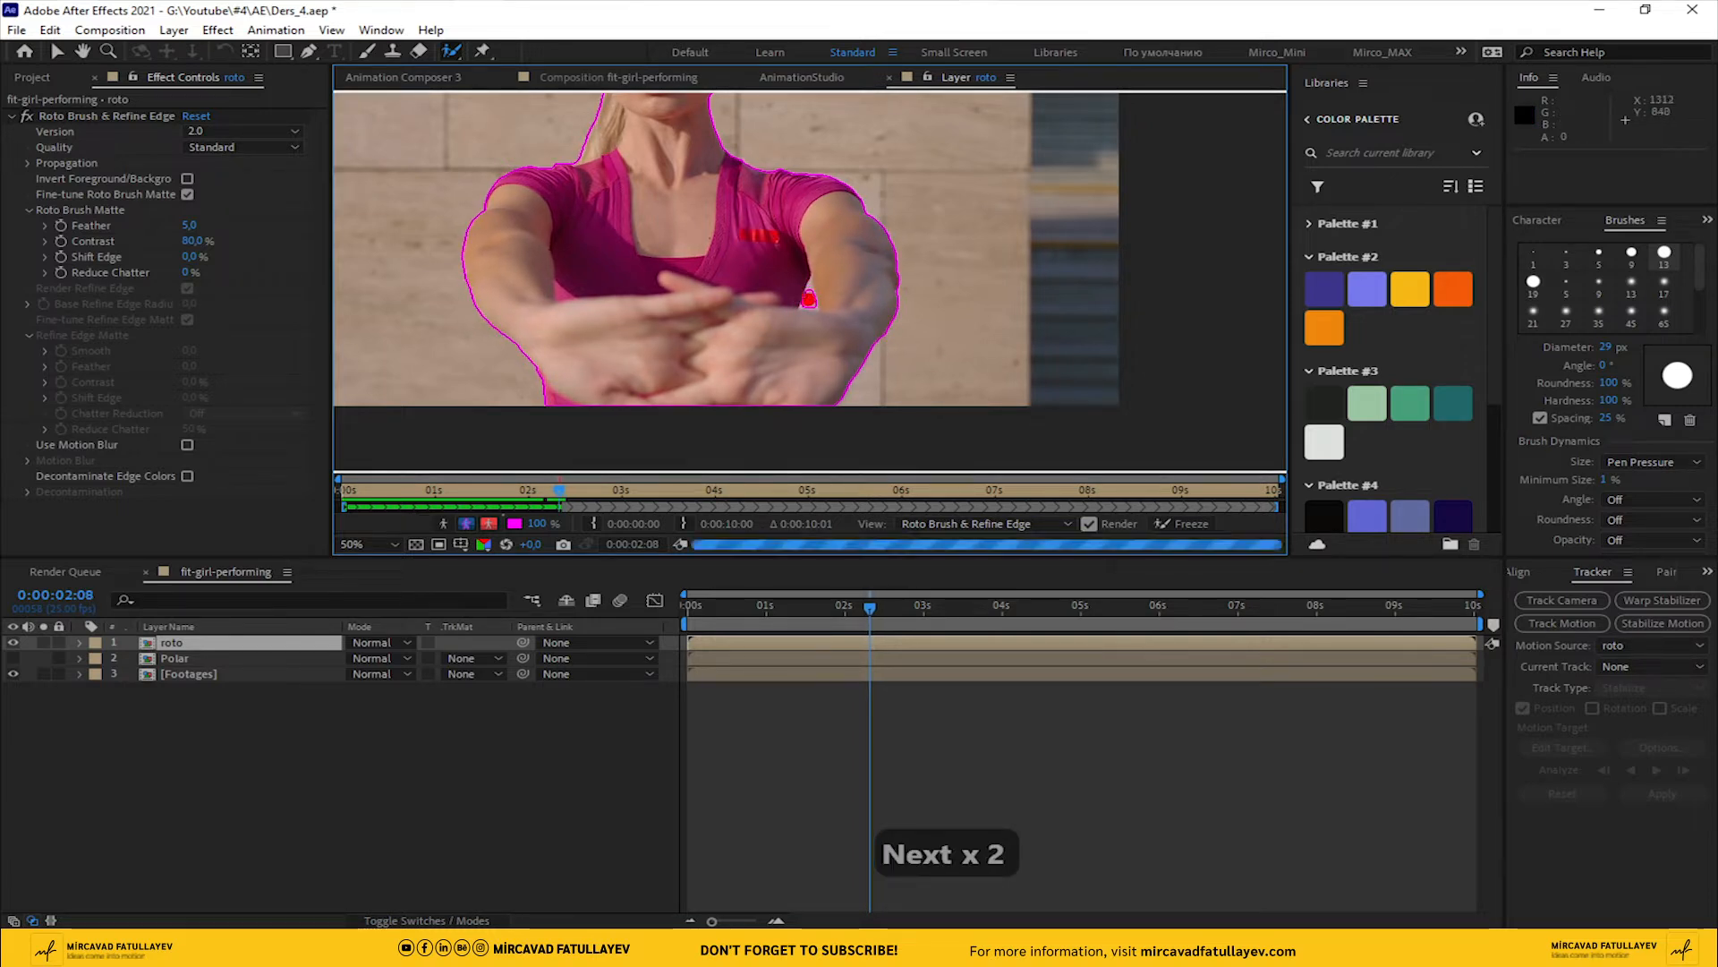
pyautogui.press('pagedown')
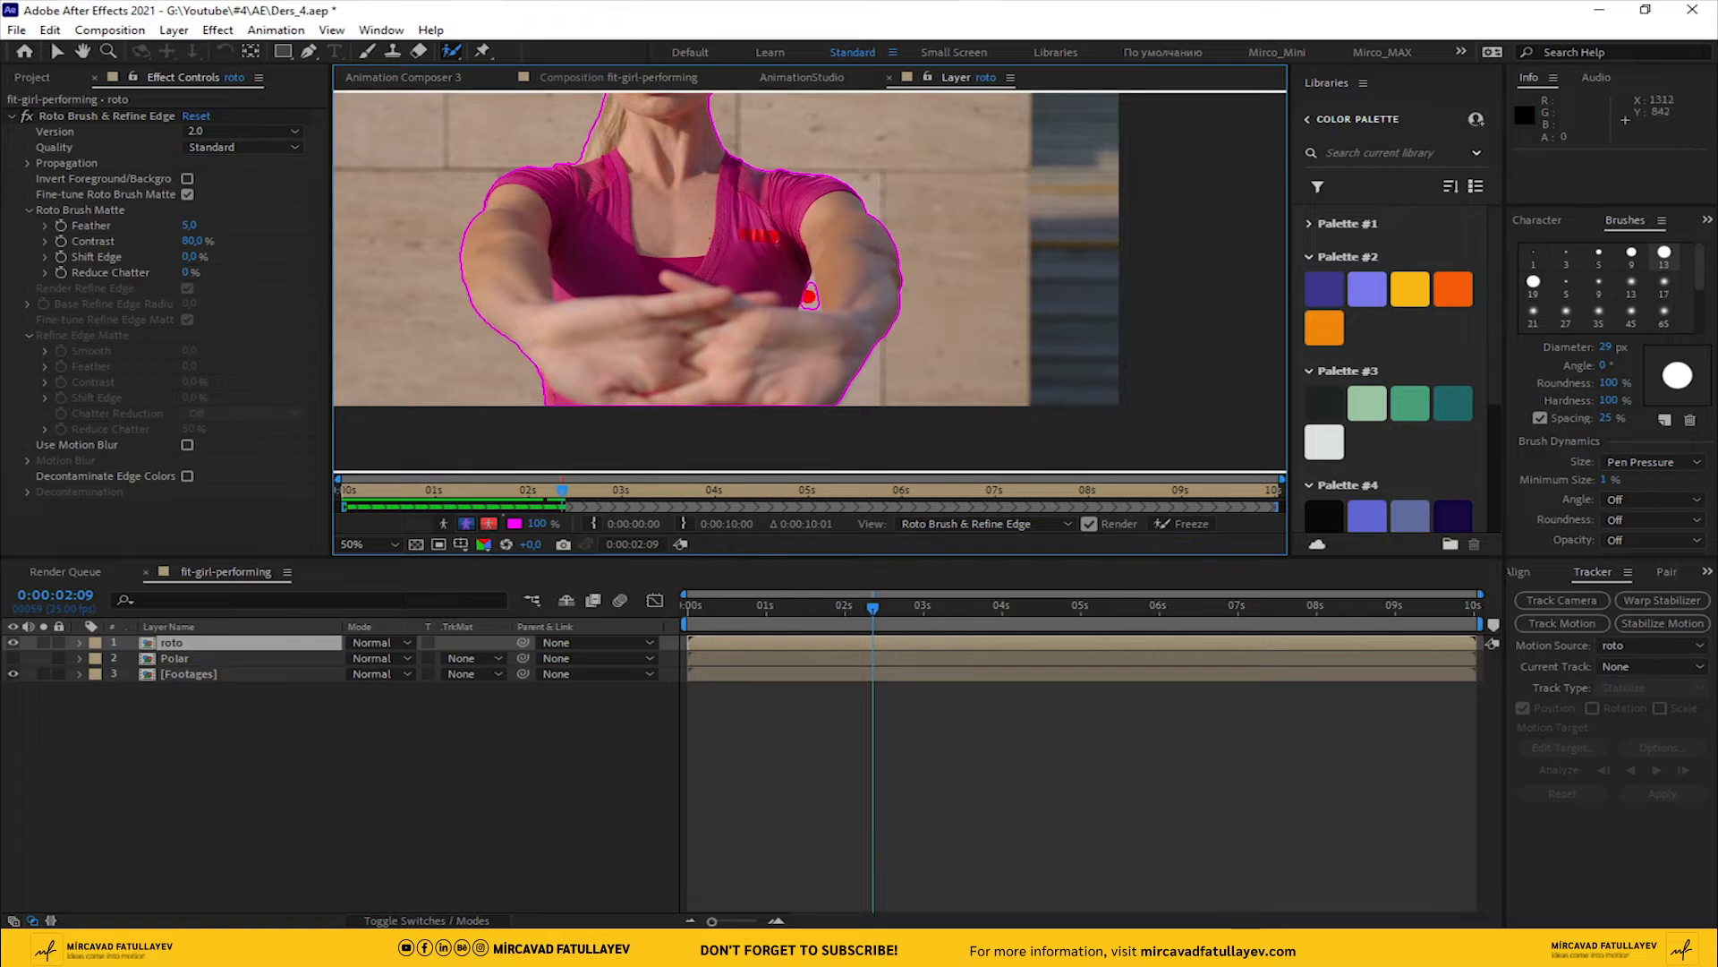
pyautogui.press('pagedown')
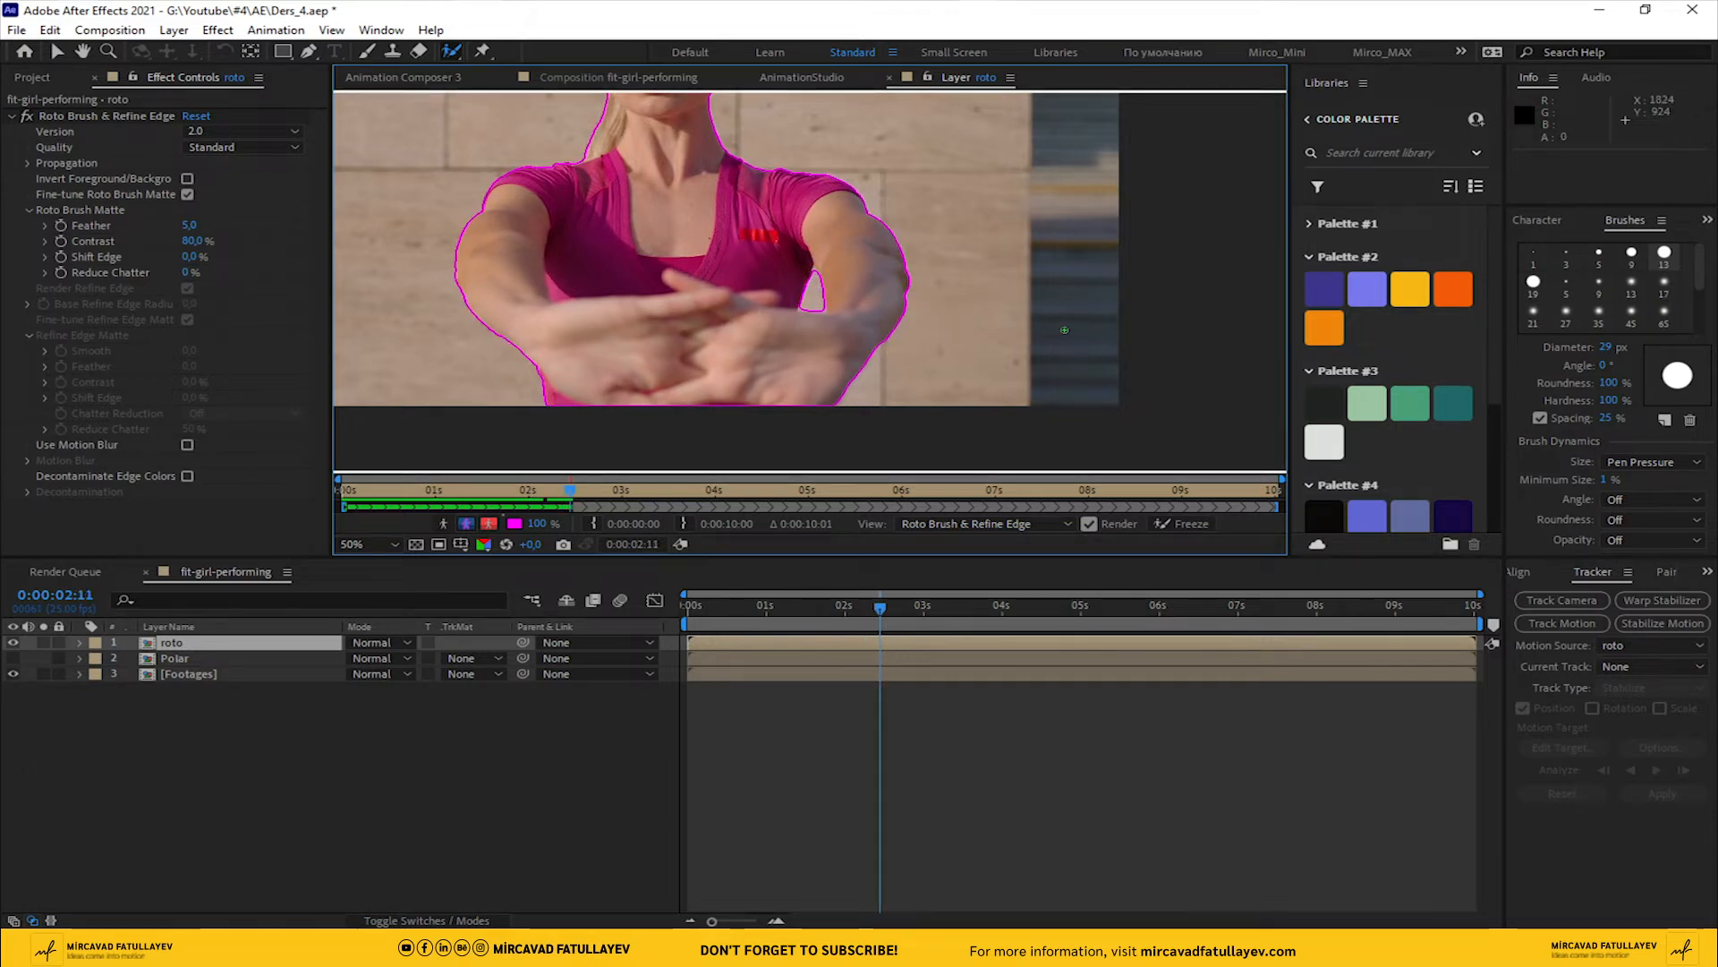
pyautogui.press('pagedown')
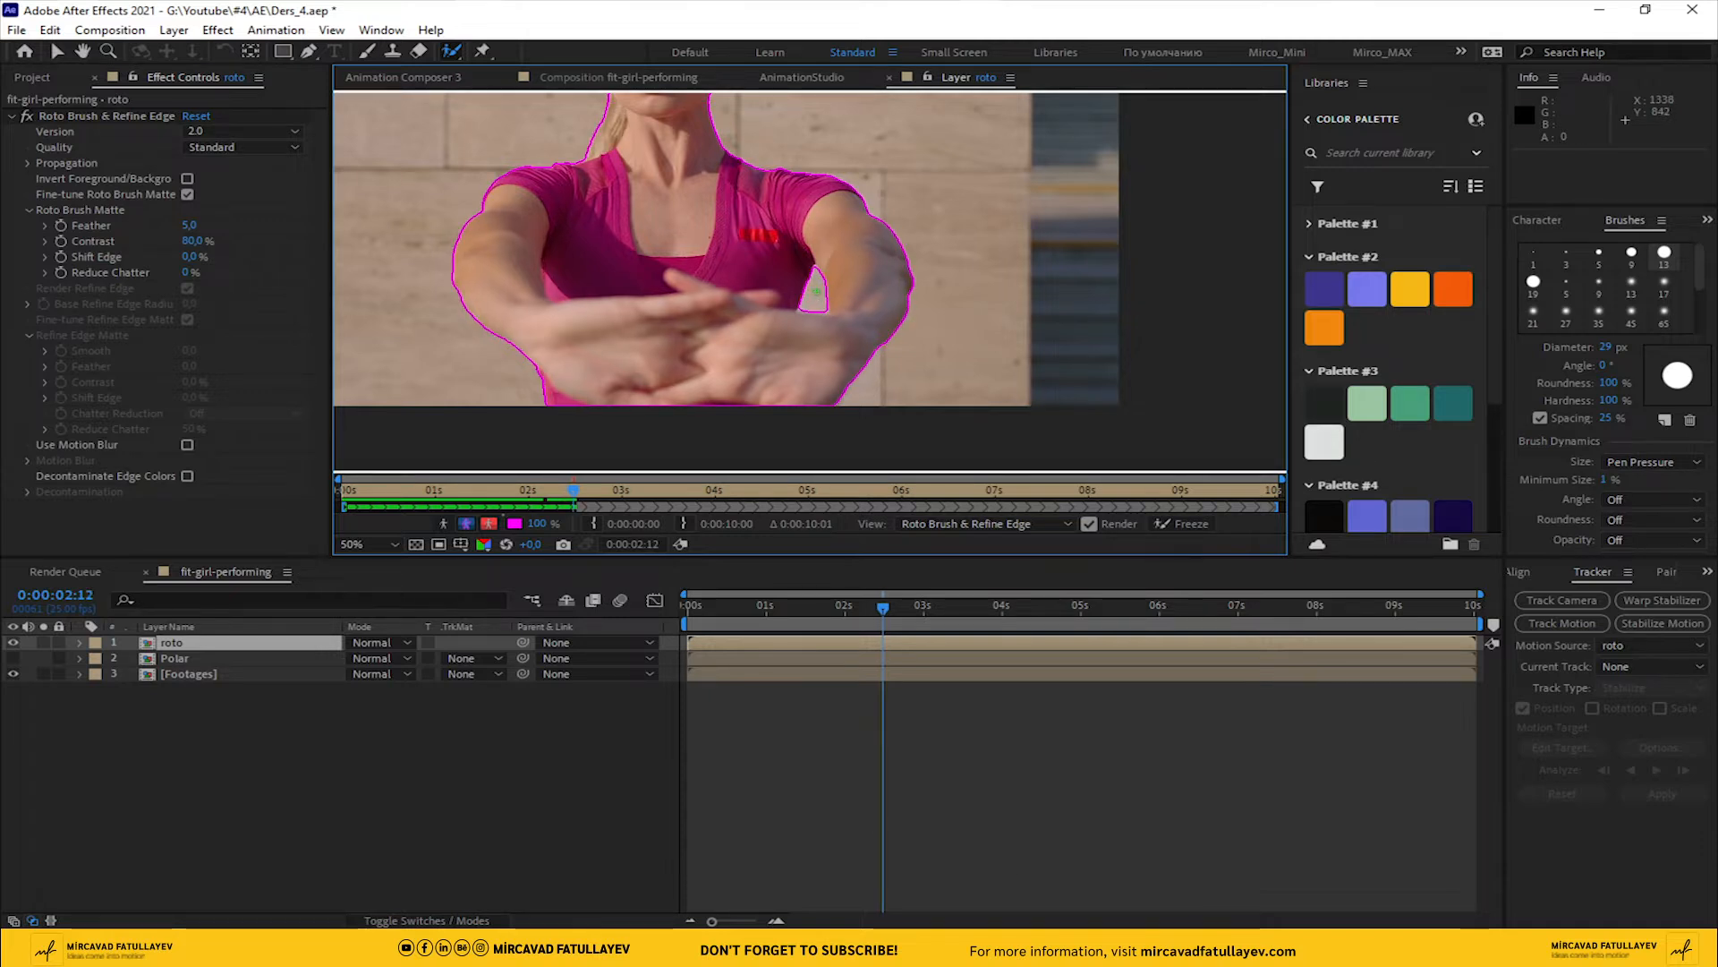
# Advance the matte to 0:00:02:18 and subtract the background gap between the chest and the opposite arm
pyautogui.press('pagedown')
pyautogui.press('pagedown')
pyautogui.press('pagedown')
pyautogui.press('pagedown')
pyautogui.press('pagedown')
pyautogui.press('pagedown')
pyautogui.press('pagedown')
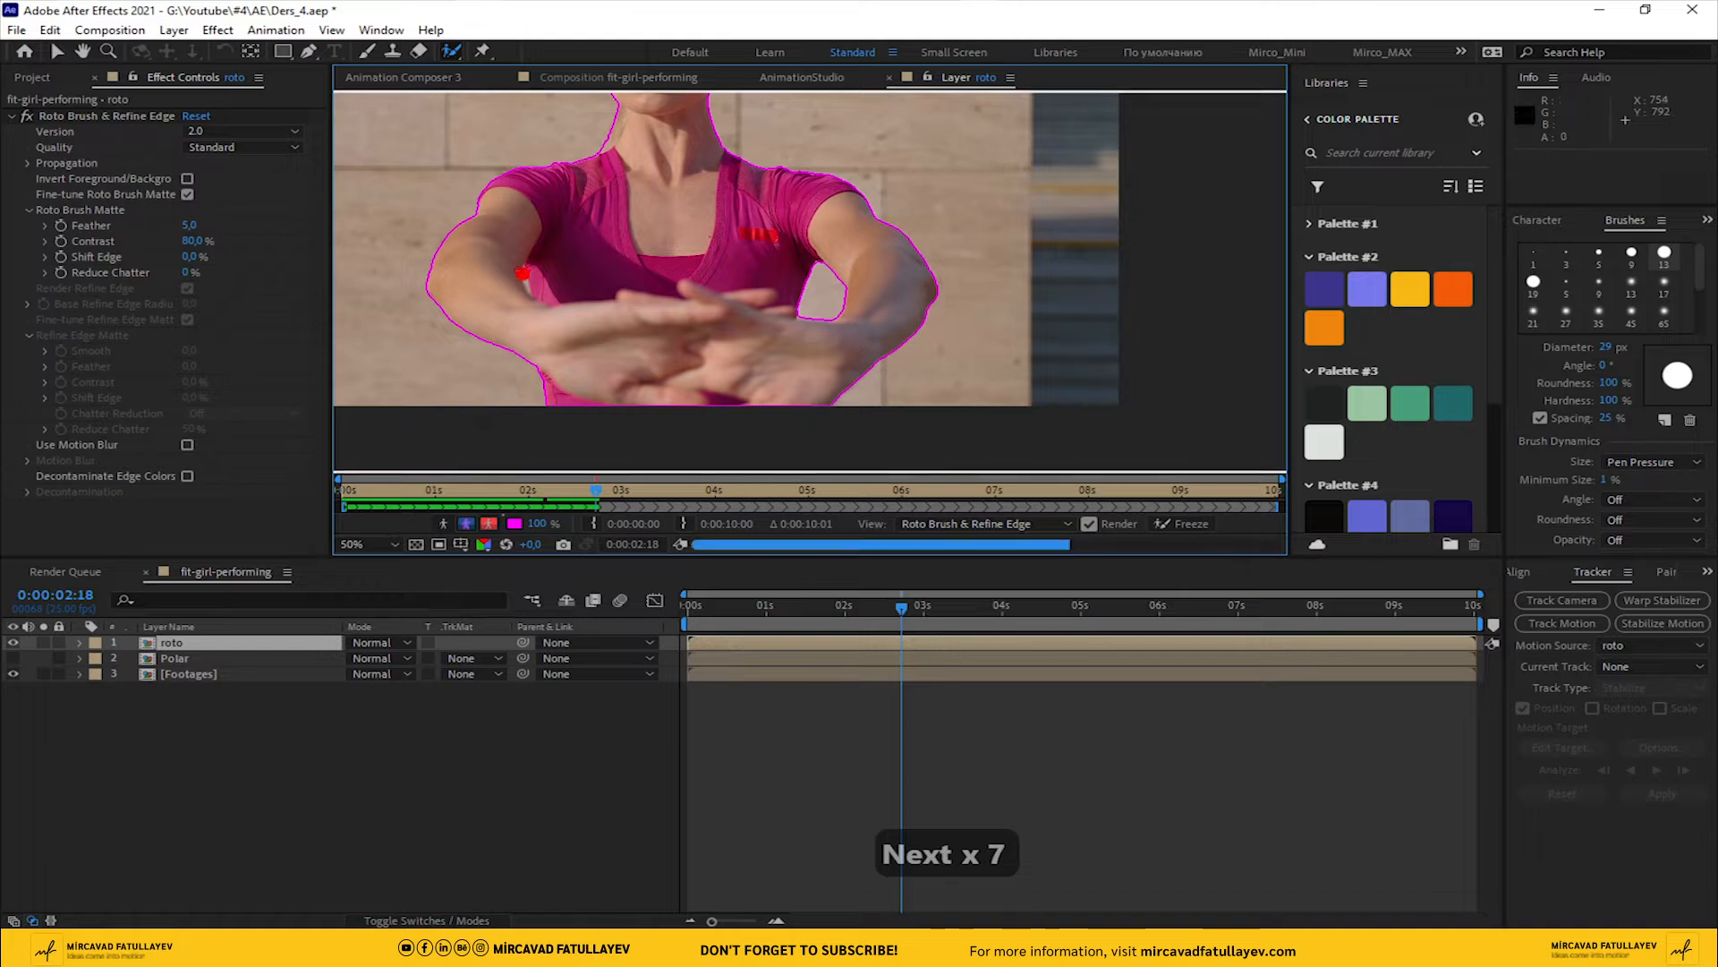
# Propagate the corrected matte frame by frame to 0:00:03:00, checking the gaps inside both arms
pyautogui.press('pagedown')
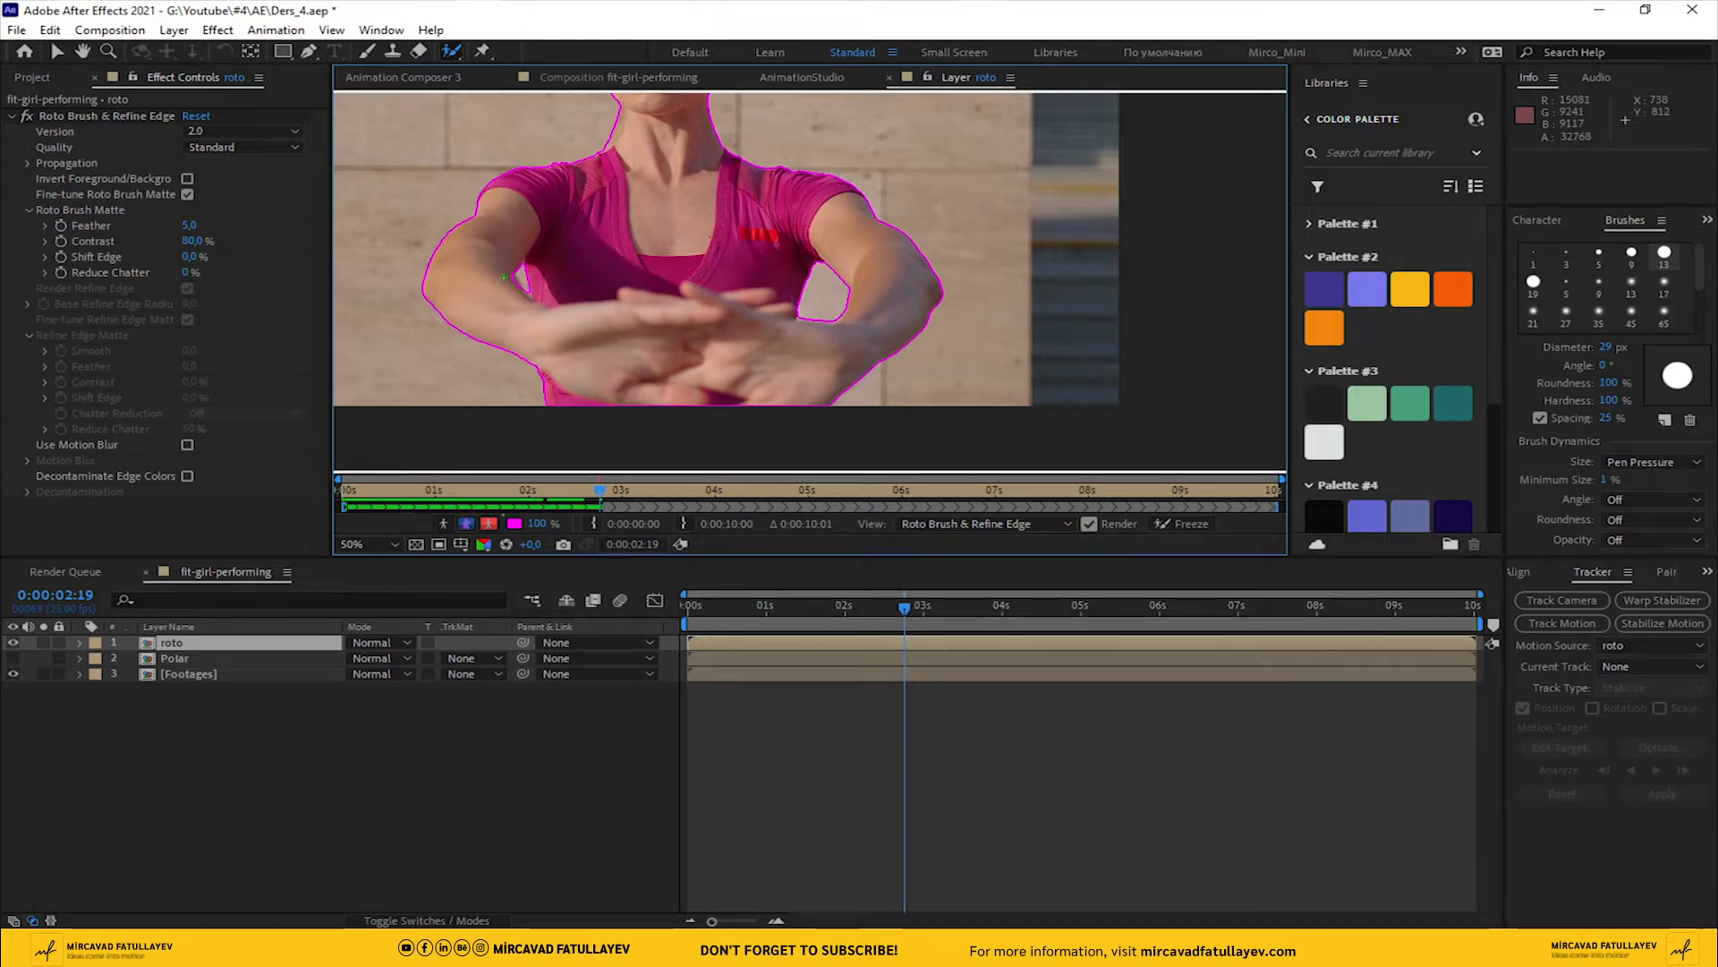
pyautogui.press('pagedown')
pyautogui.press('pagedown')
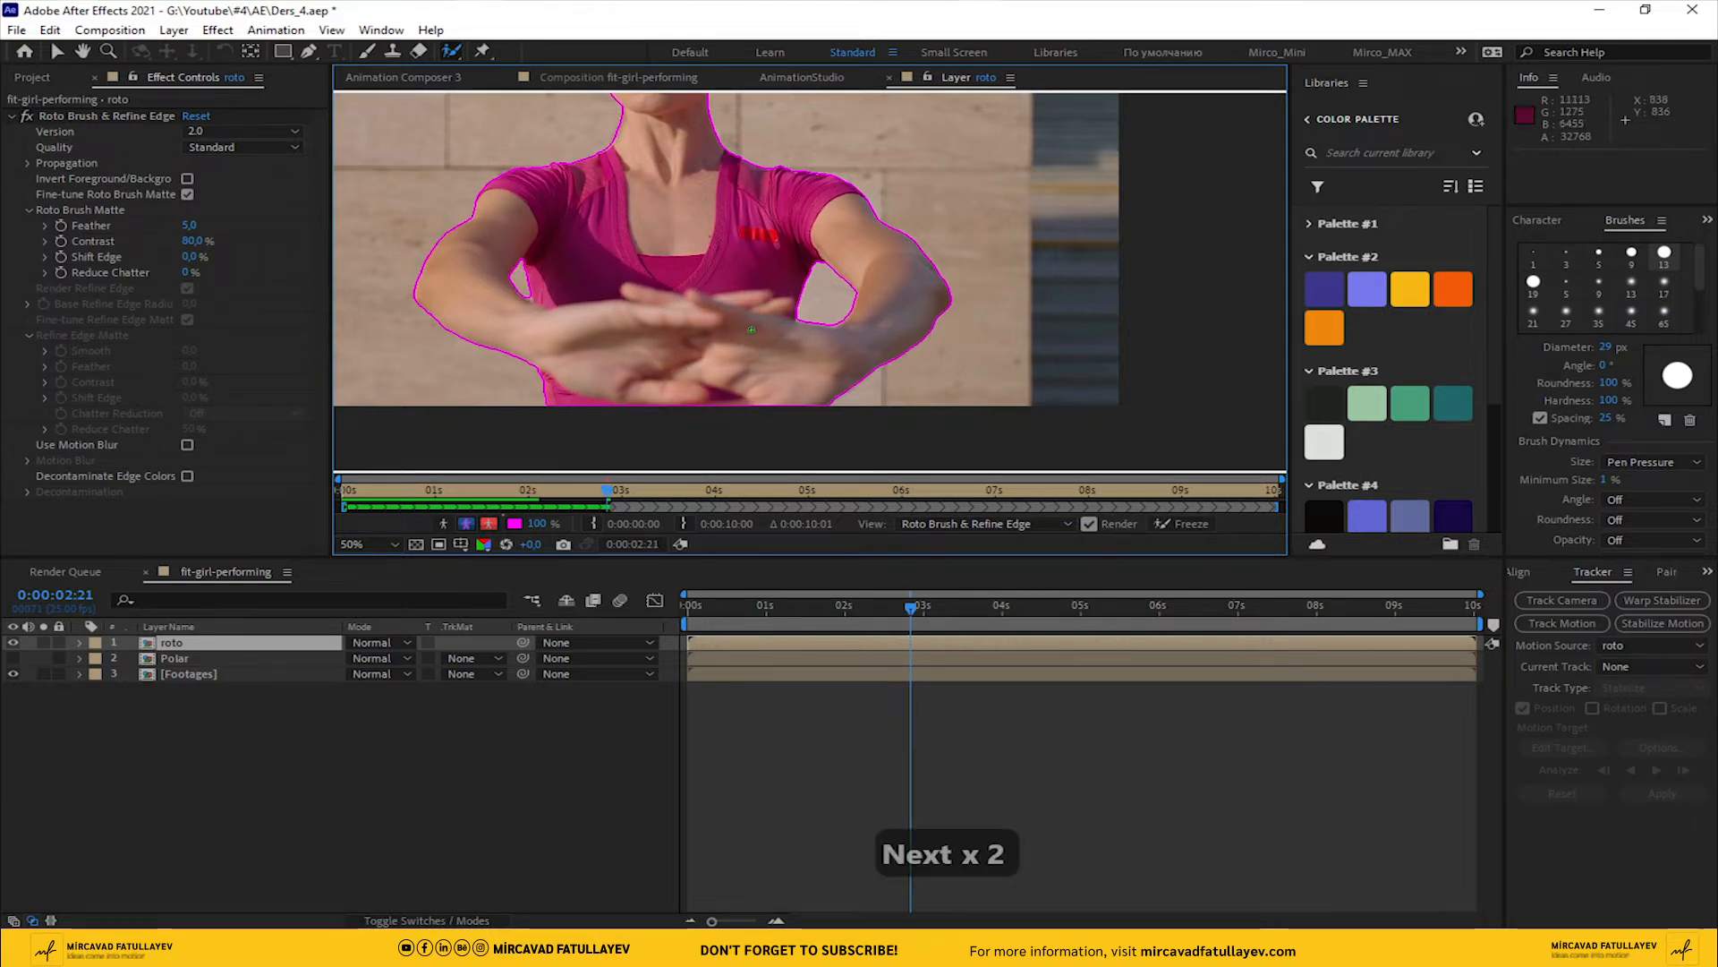
pyautogui.press('pagedown')
pyautogui.press('pagedown')
pyautogui.press('pagedown')
pyautogui.press('pagedown')
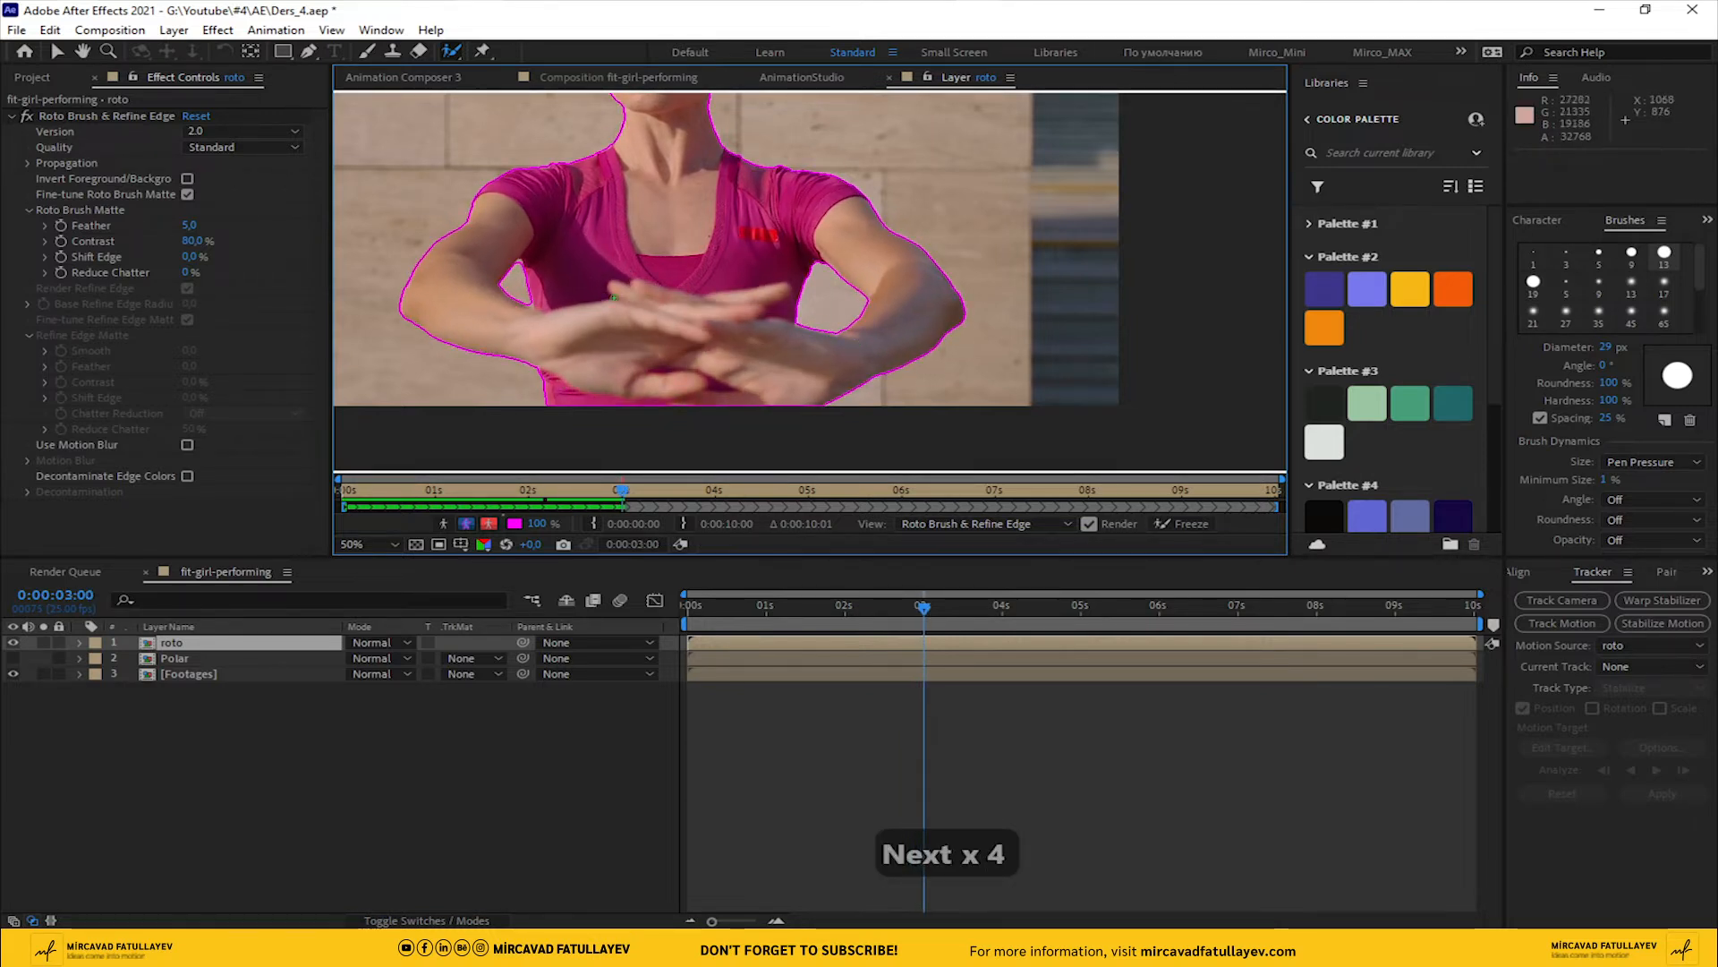
# Propagate the matte to 0:00:03:24, go back to 0:00:03:07 and add the ponytail beside the neck to the matte
pyautogui.press('space')
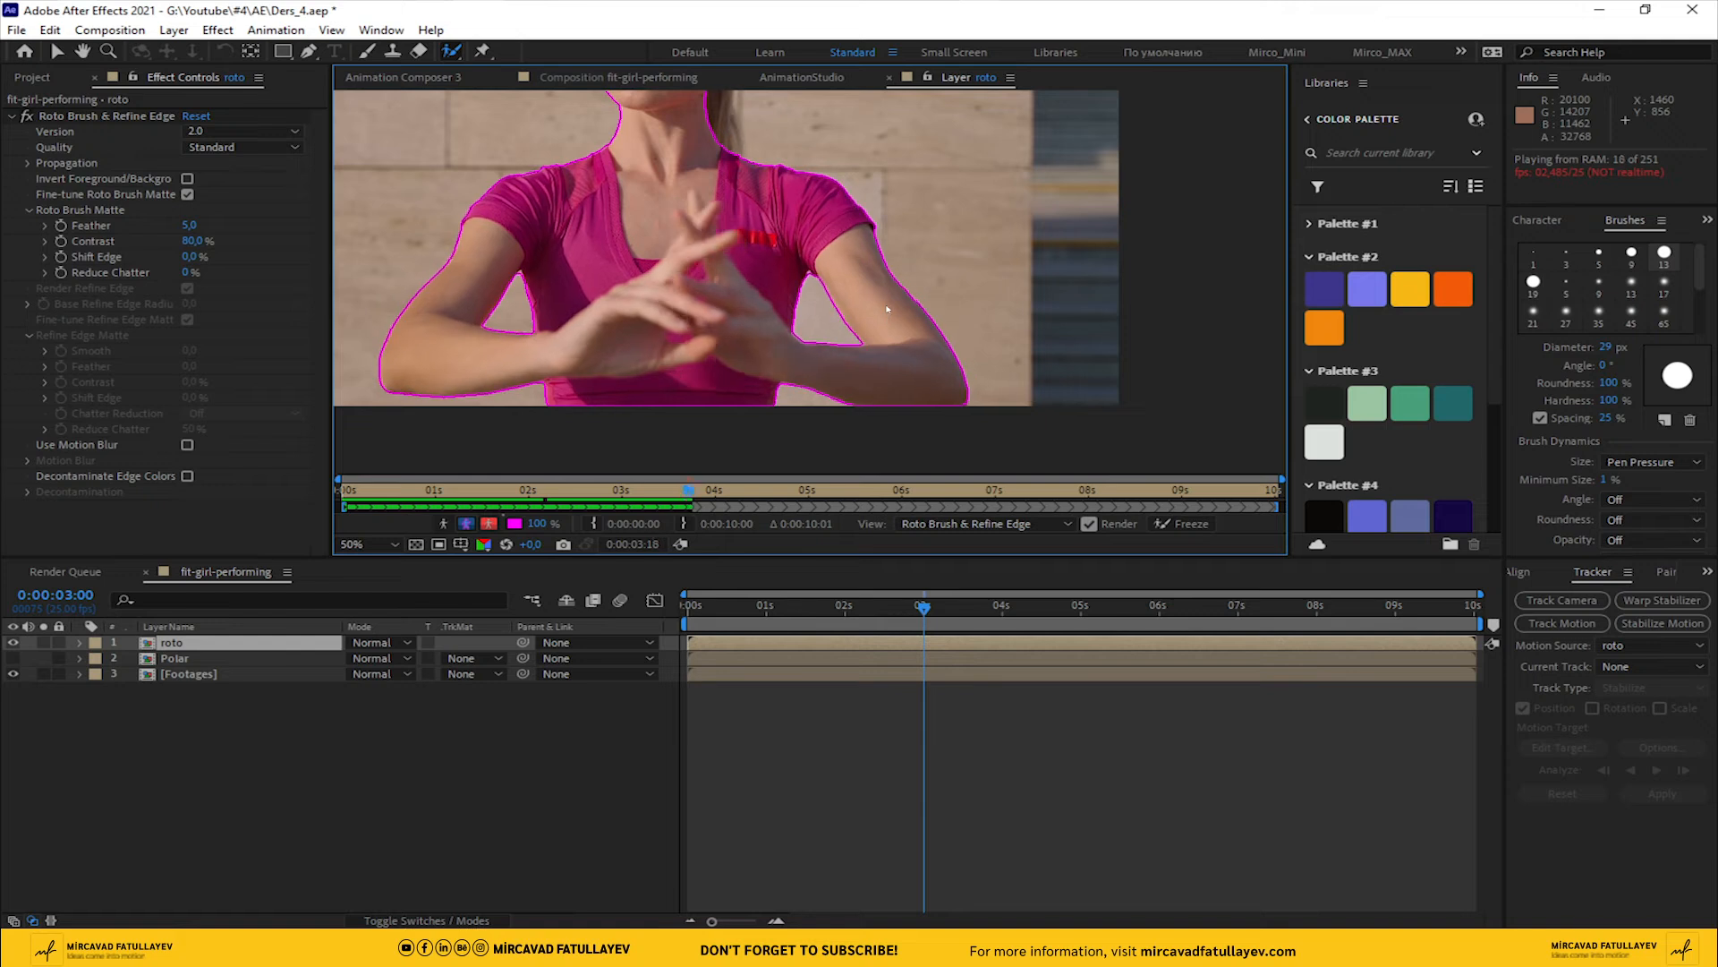
pyautogui.press('space')
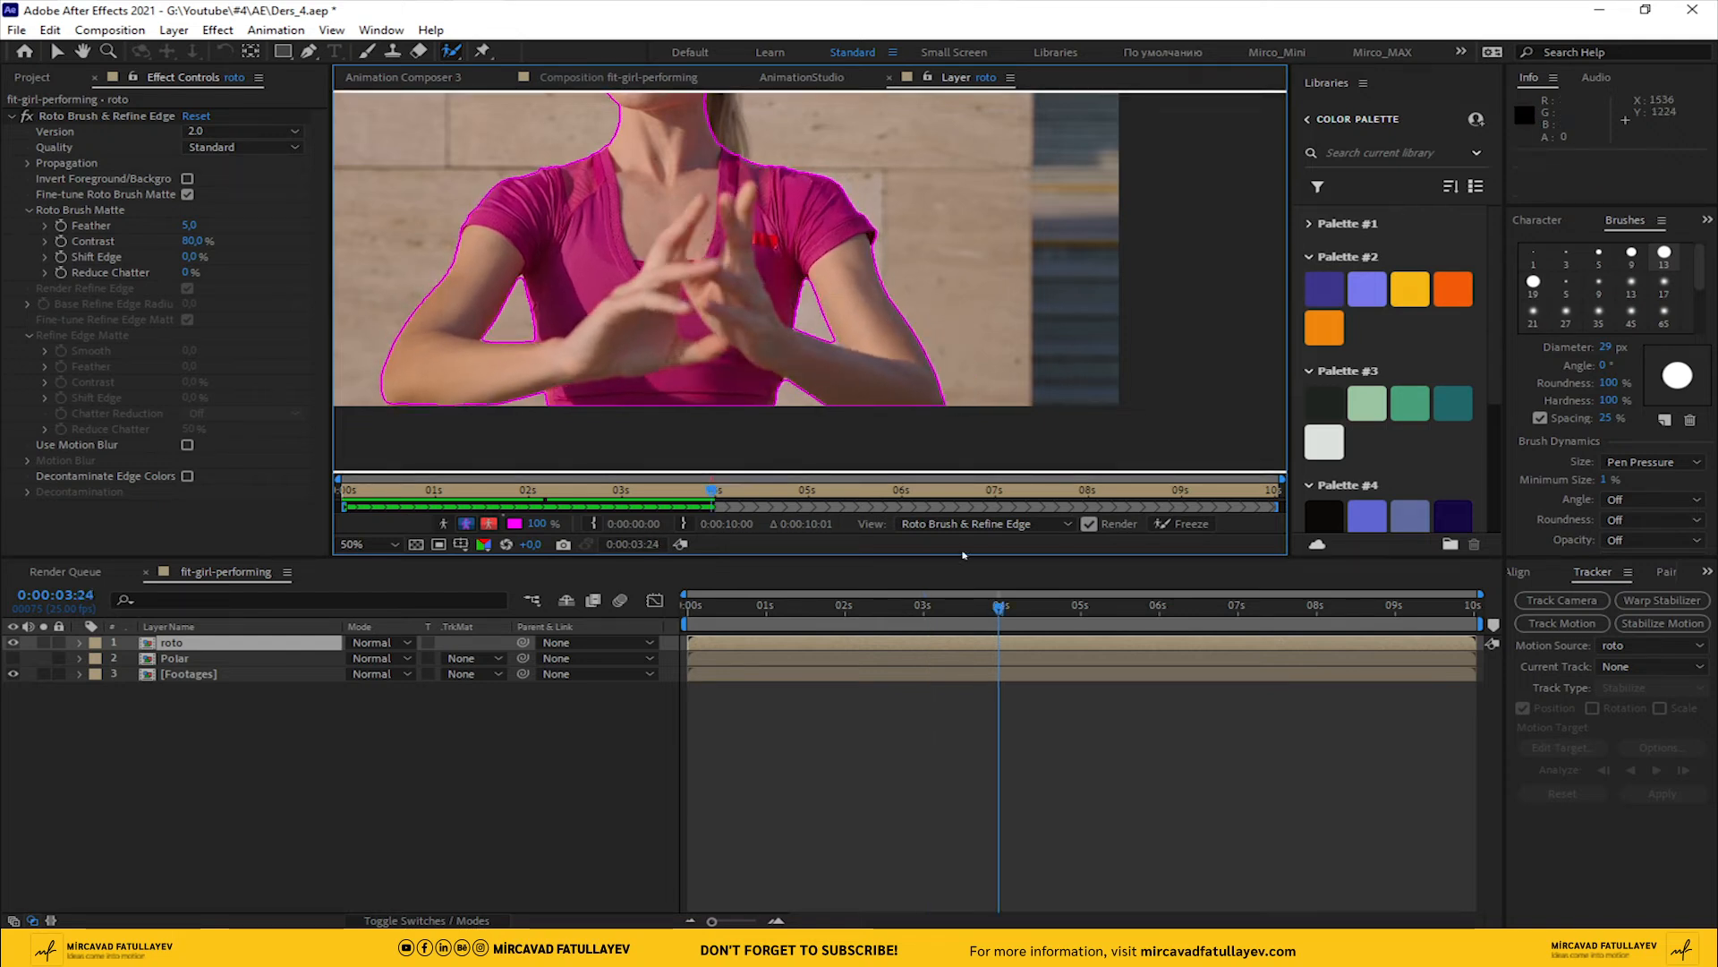
pyautogui.click(997, 597)
pyautogui.moveTo(999, 606); pyautogui.dragTo(950, 610)
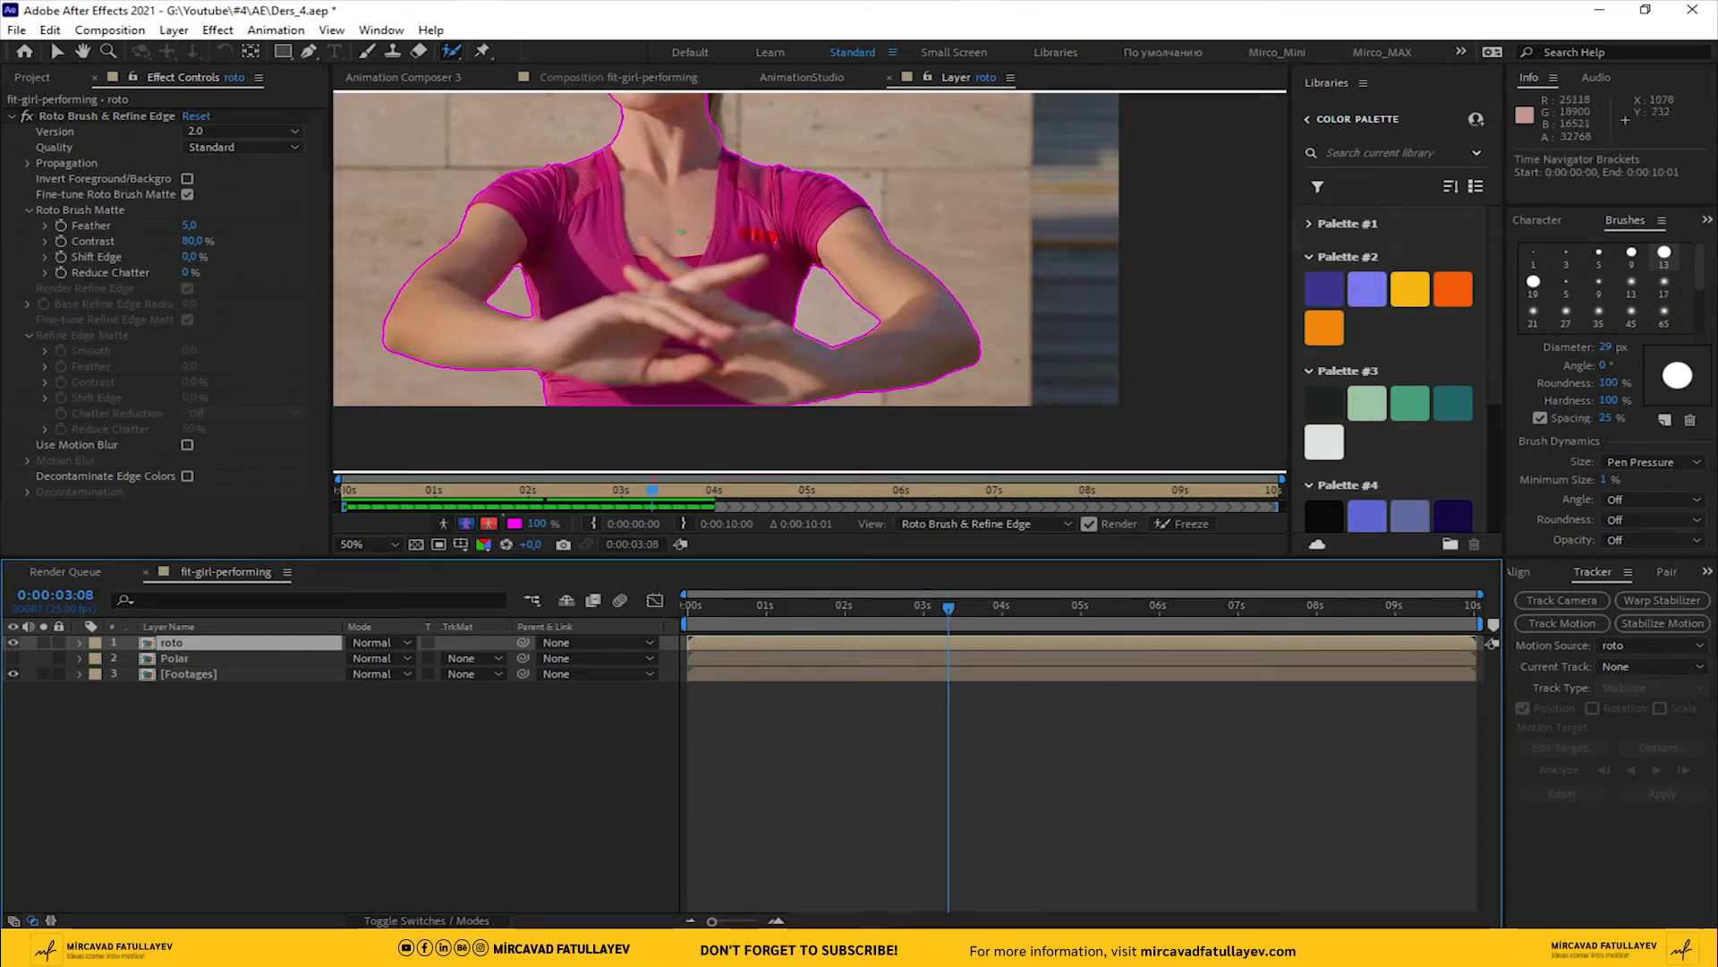
pyautogui.moveTo(850, 277); pyautogui.dragTo(891, 448)
pyautogui.press('pageup')
pyautogui.press('pageup')
pyautogui.press('pagedown')
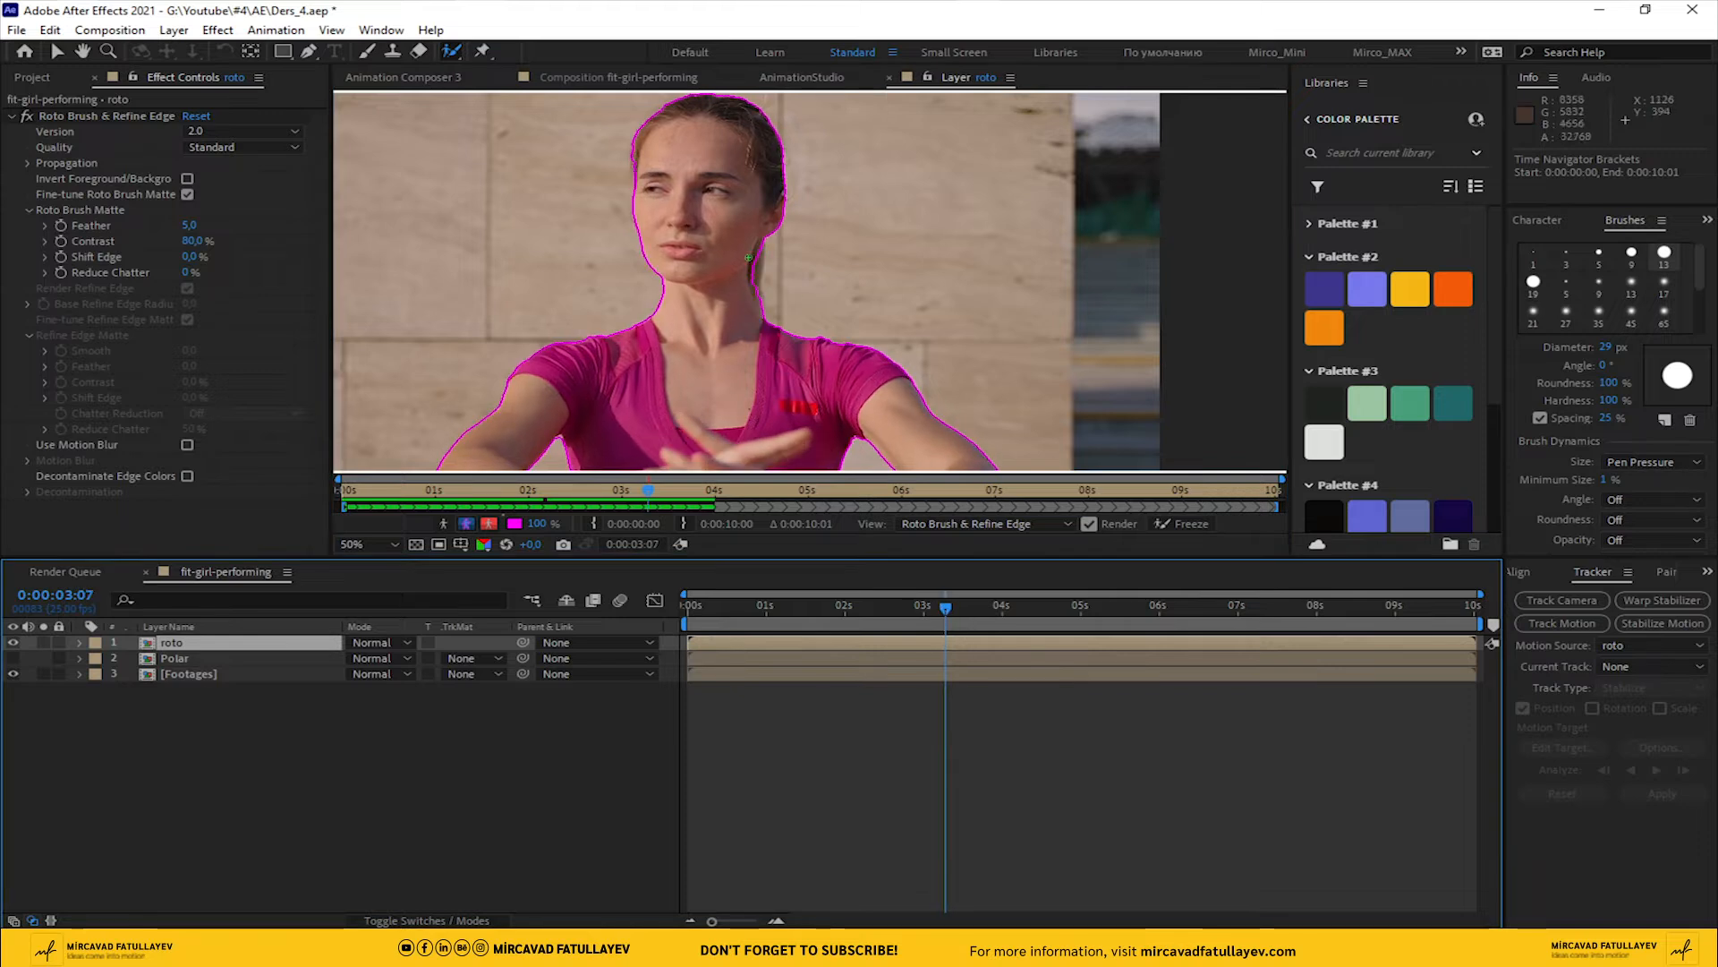
pyautogui.moveTo(753, 251); pyautogui.dragTo(756, 266)
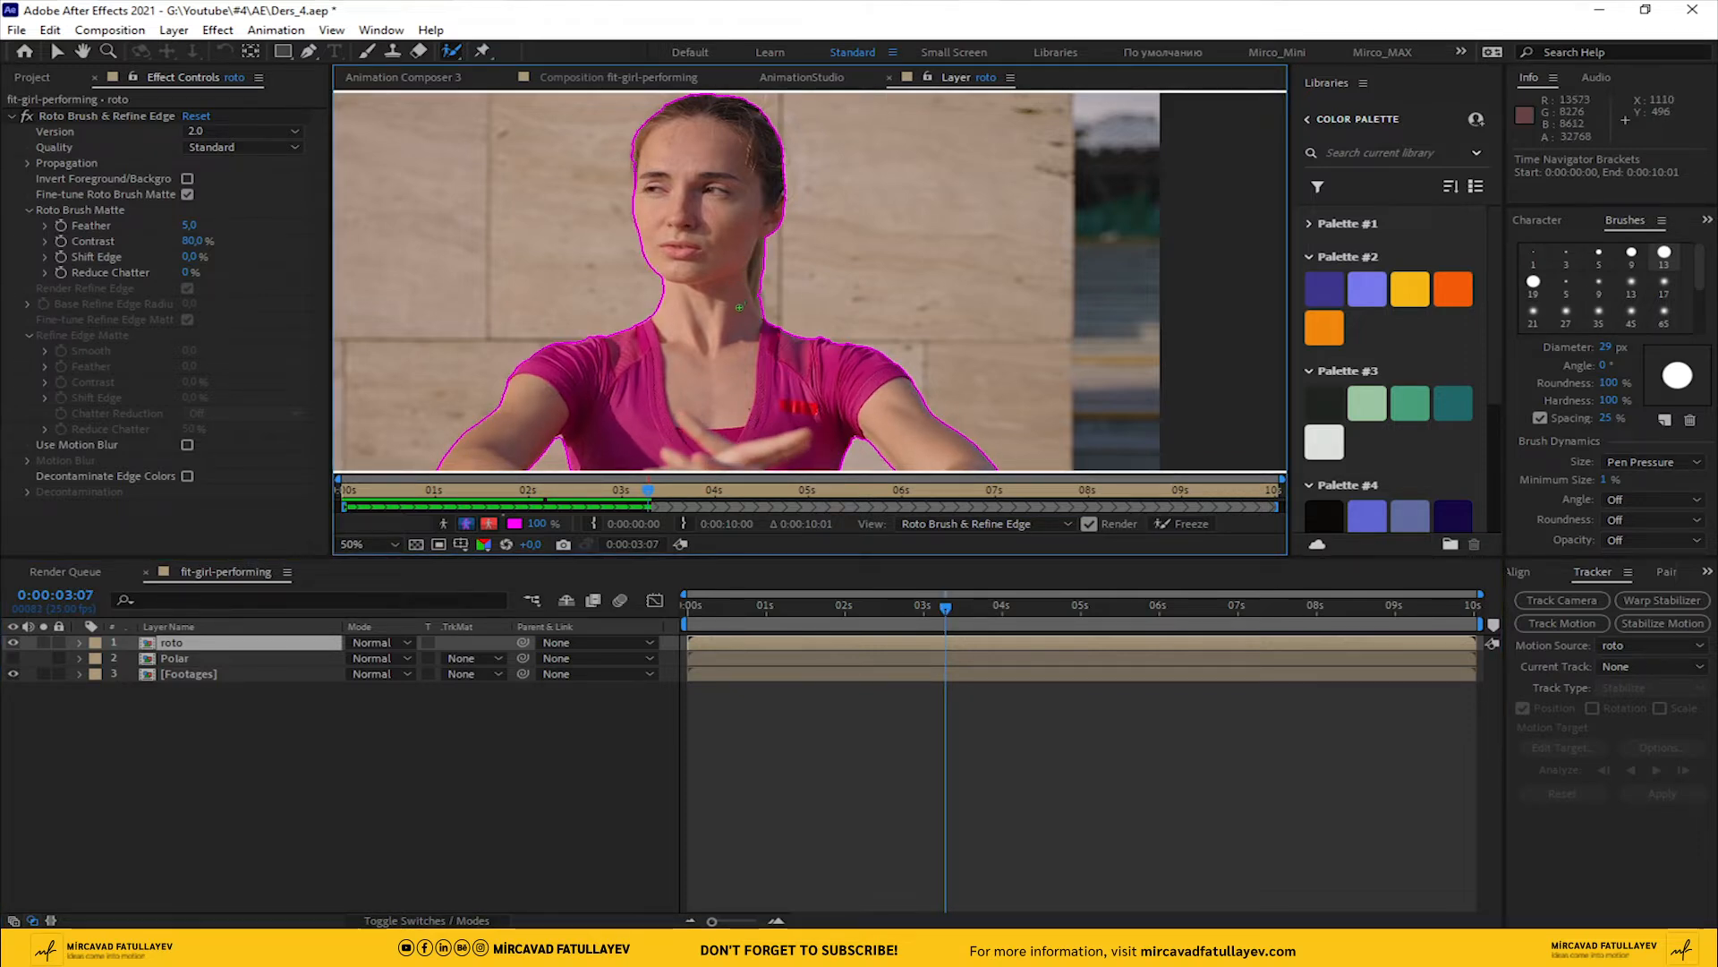
# Advance frame by frame to 0:00:03:13, adding the missed ponytail edge to the matte around 0:00:03:11
pyautogui.press('pagedown')
pyautogui.press('pagedown')
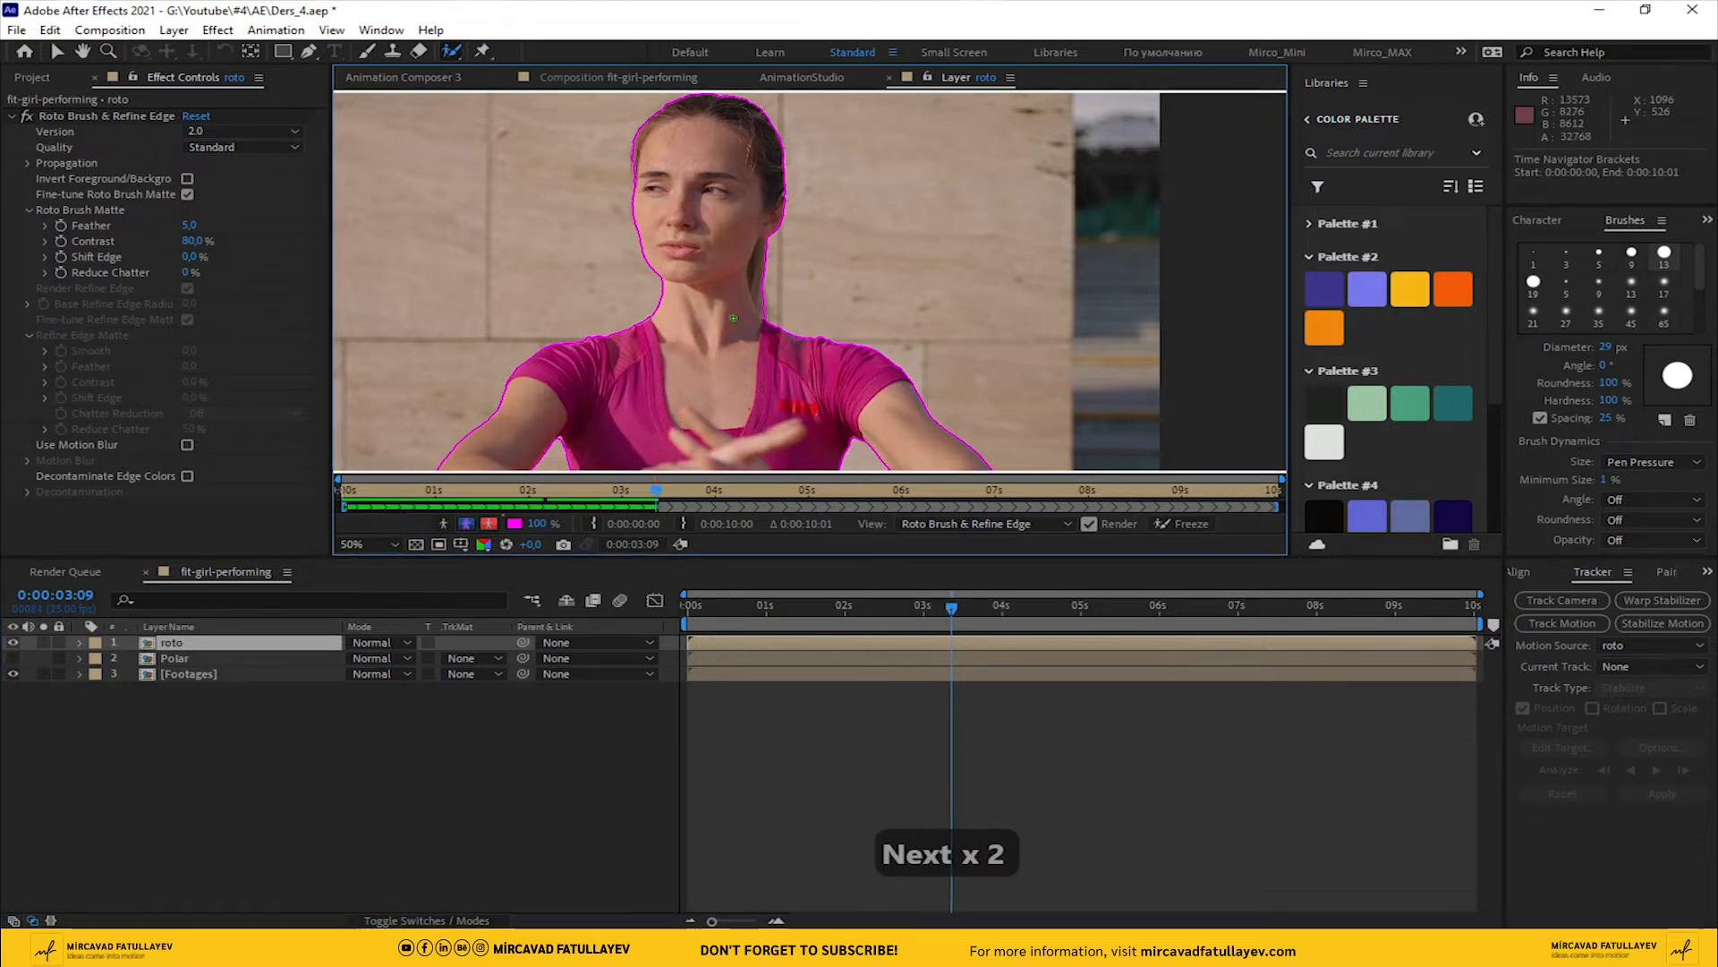
pyautogui.press('pagedown')
pyautogui.press('pagedown')
pyautogui.press('pagedown')
pyautogui.press('pagedown')
pyautogui.moveTo(756, 259); pyautogui.dragTo(762, 324)
pyautogui.press('pageup')
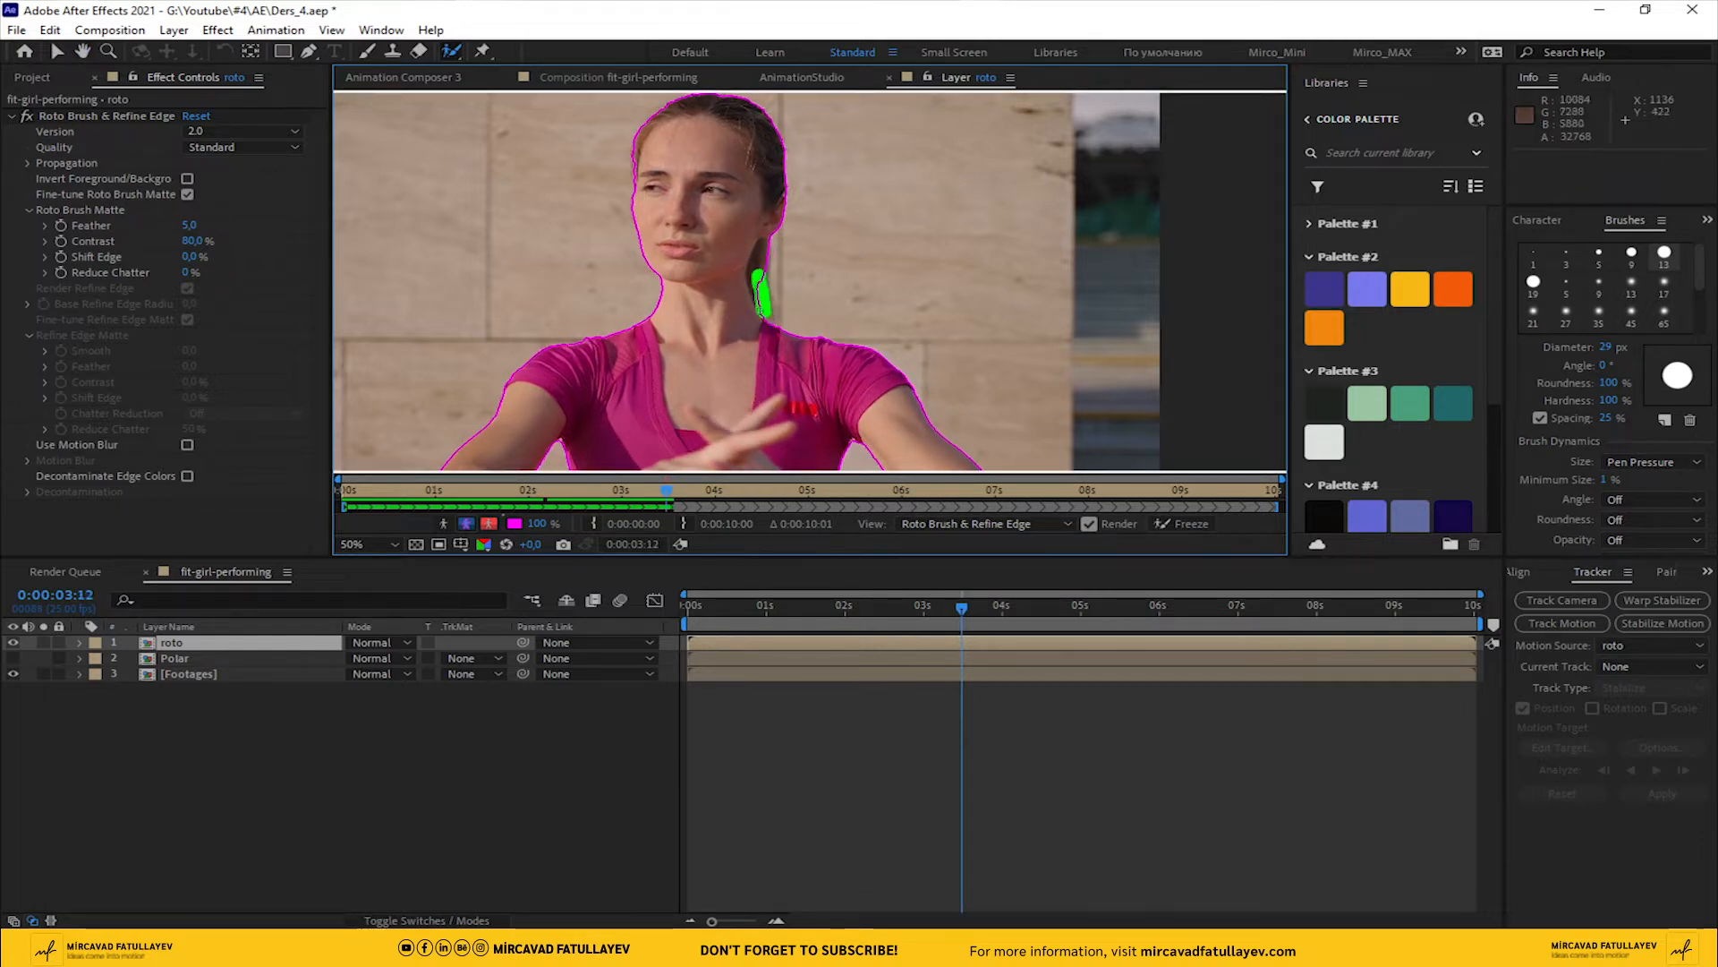
pyautogui.press('pageup')
pyautogui.moveTo(759, 250); pyautogui.dragTo(763, 302)
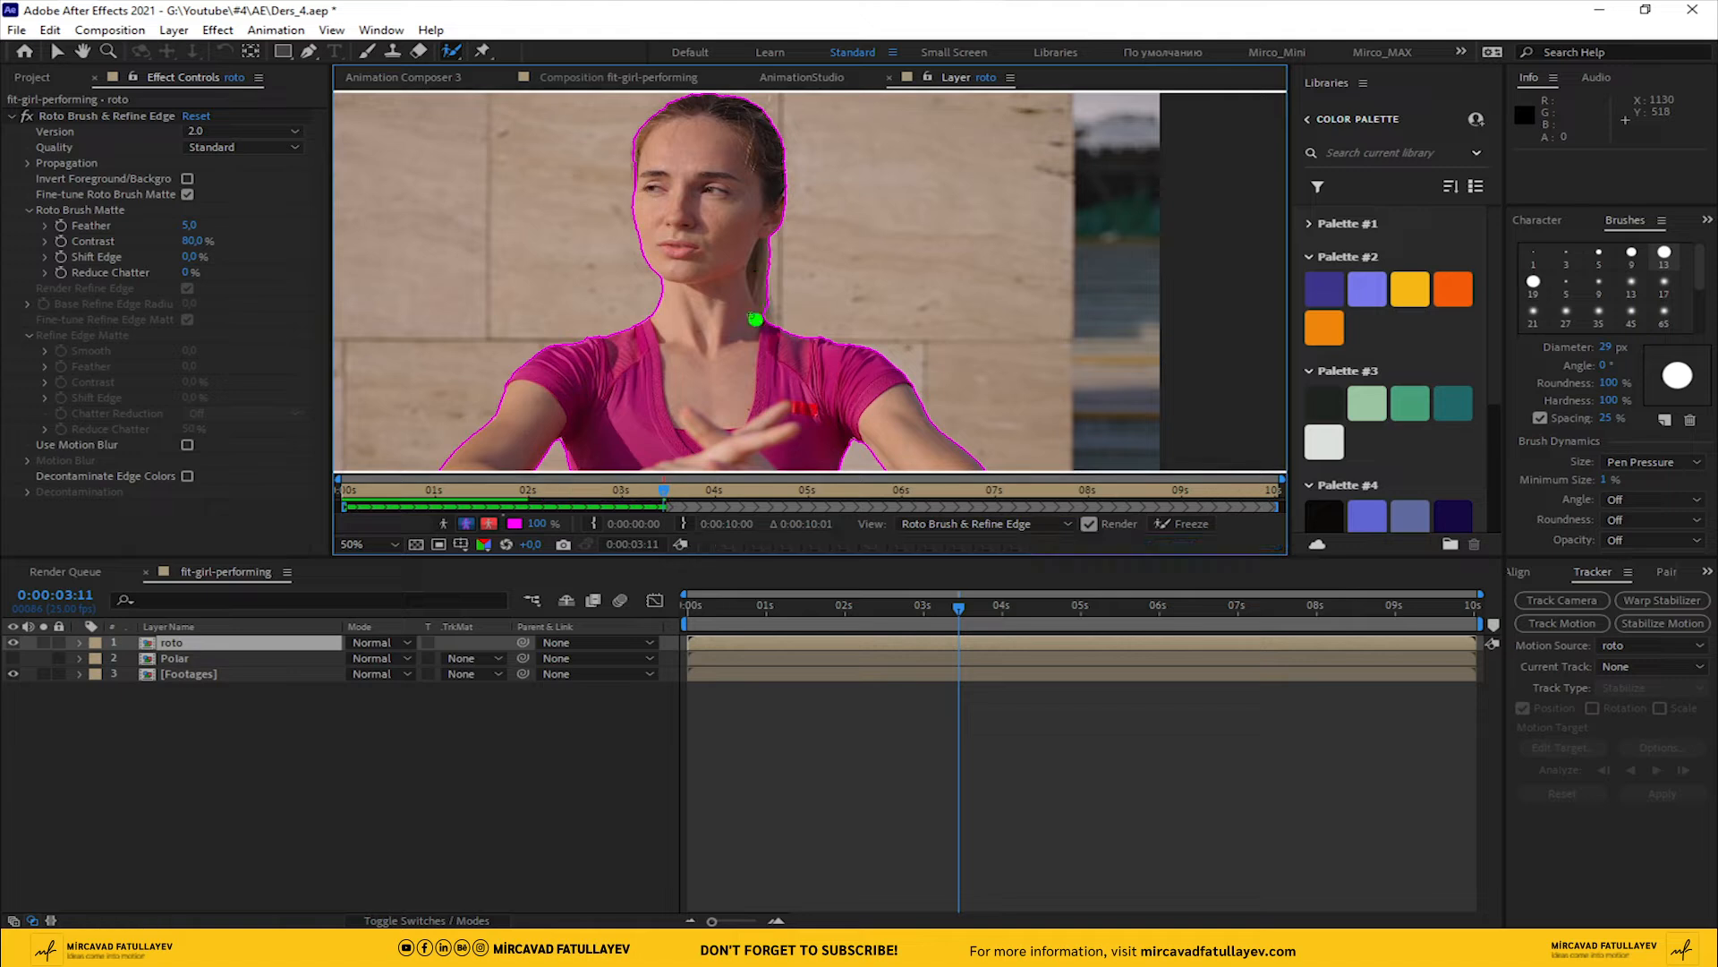
pyautogui.press('pagedown')
pyautogui.press('pagedown')
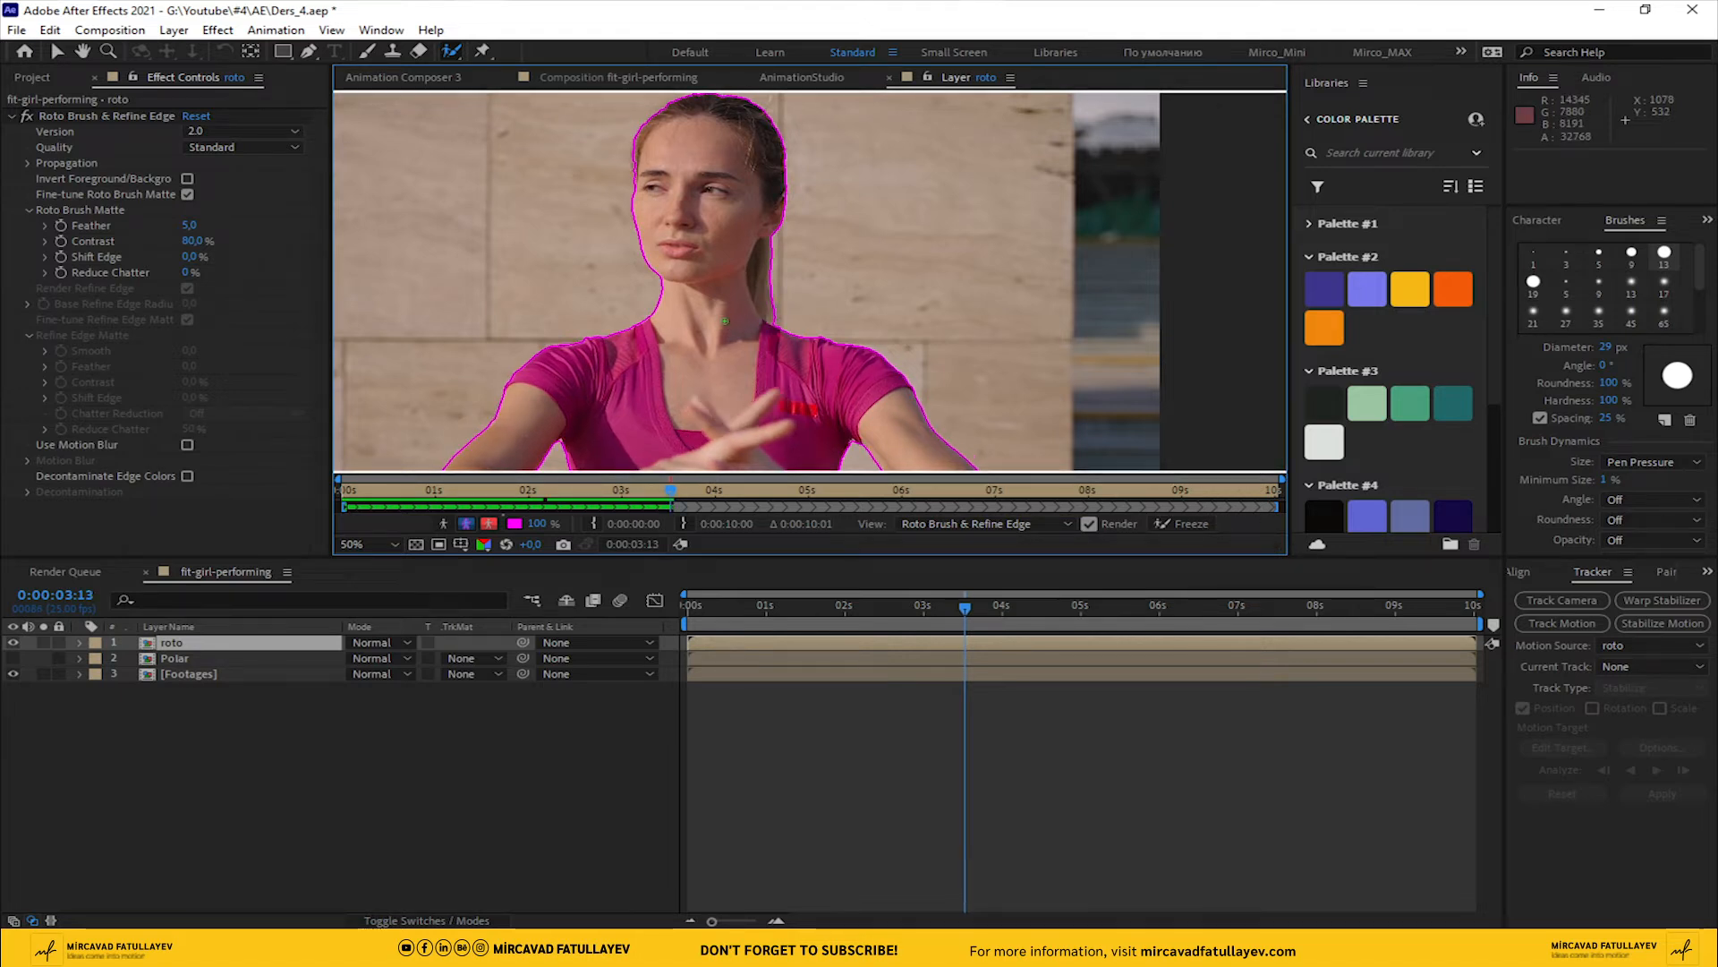
# Propagate the matte from 0:00:03:05 to 0:00:04:10 while checking the outline around the hair and arms
pyautogui.moveTo(965, 606); pyautogui.dragTo(939, 609)
pyautogui.press('space')
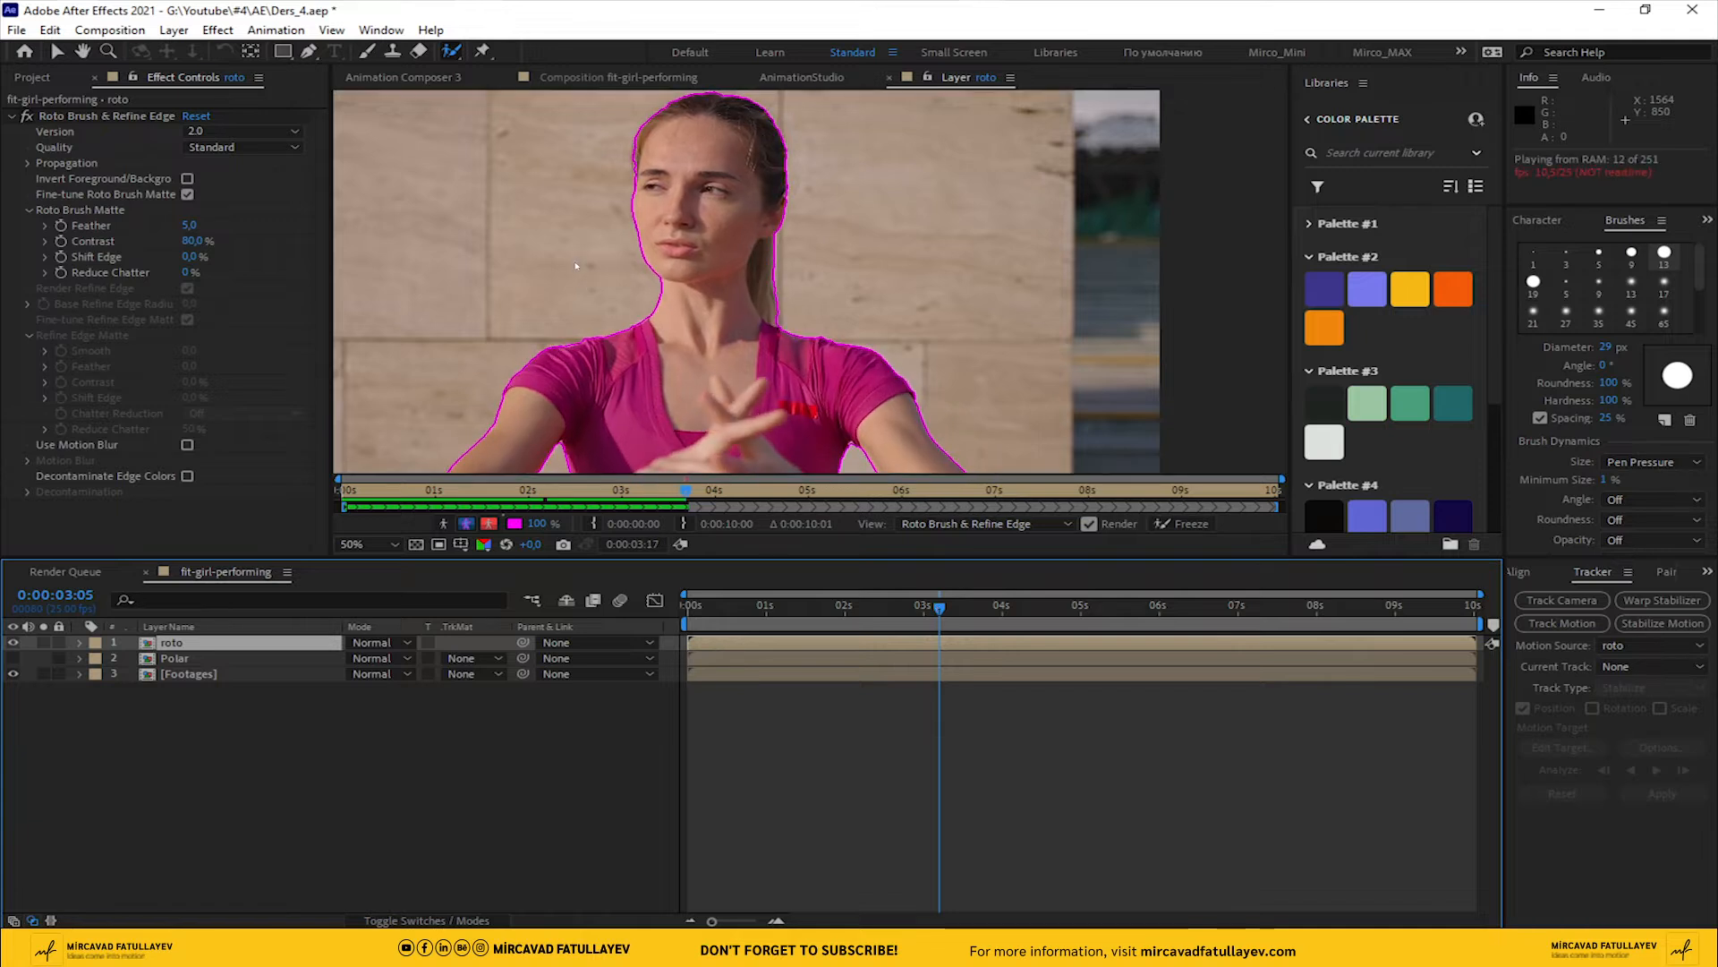
pyautogui.press(',')
pyautogui.press(',')
pyautogui.press(',')
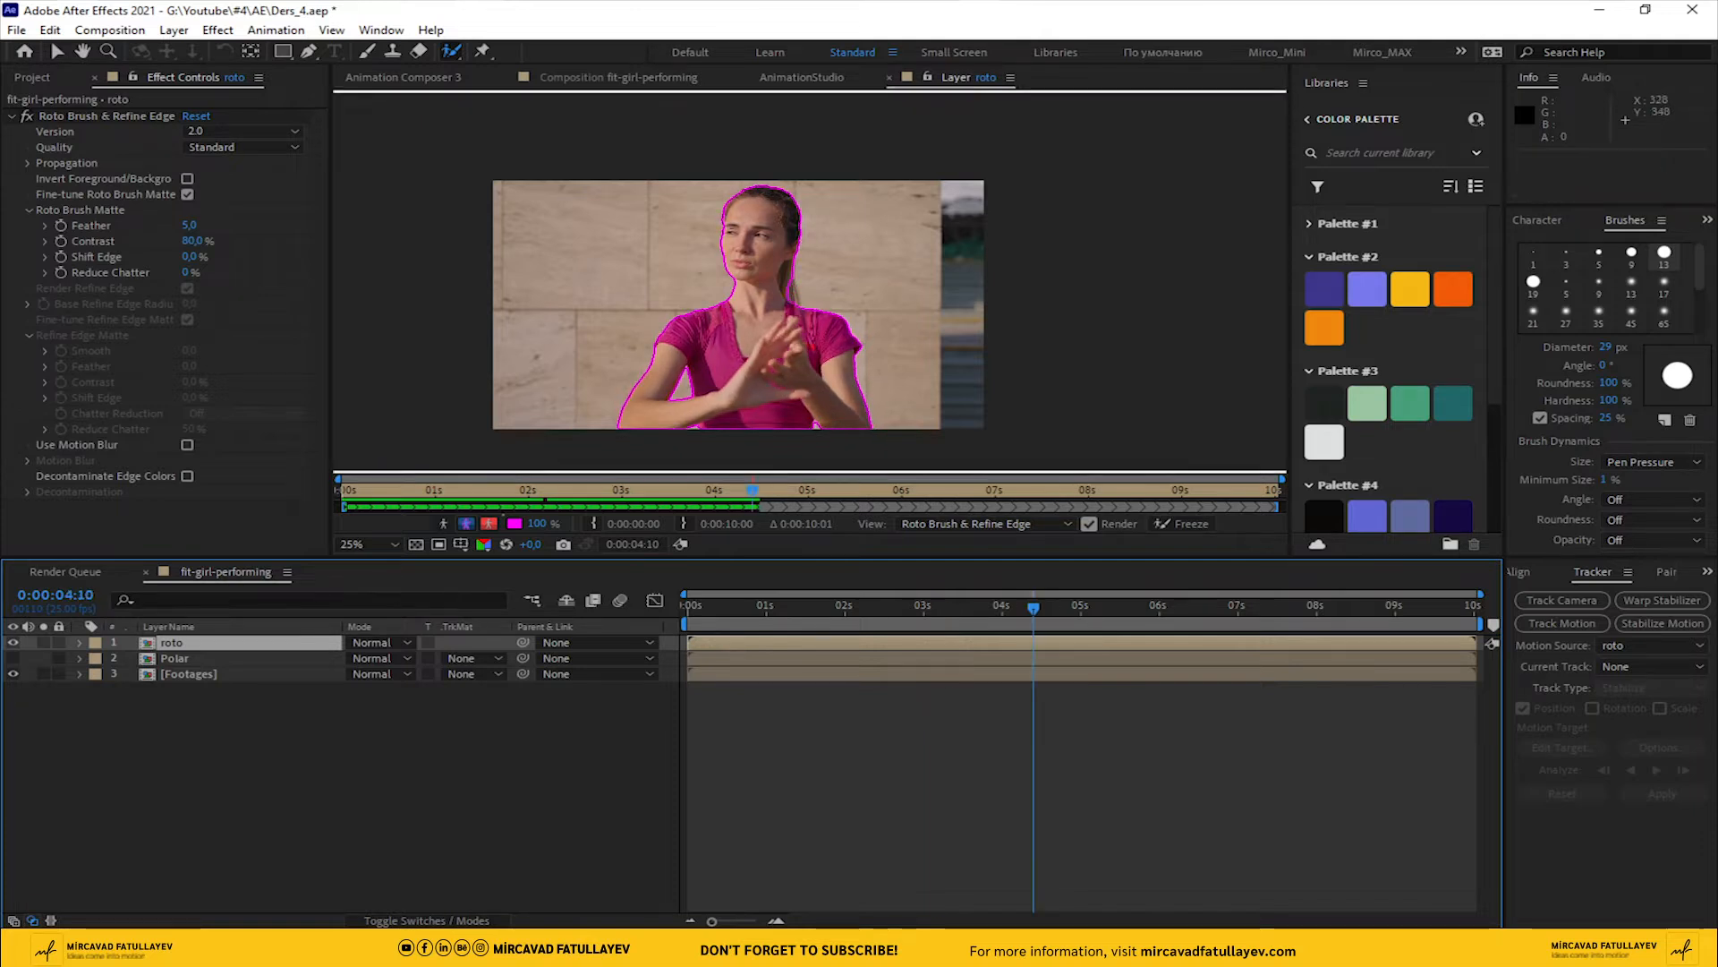
# Return to 0:00:04:01 and add the ponytail area beside the neck to the matte
pyautogui.press('.')
pyautogui.click(1026, 614)
pyautogui.moveTo(1027, 617); pyautogui.dragTo(1006, 618)
pyautogui.moveTo(758, 276); pyautogui.dragTo(757, 303)
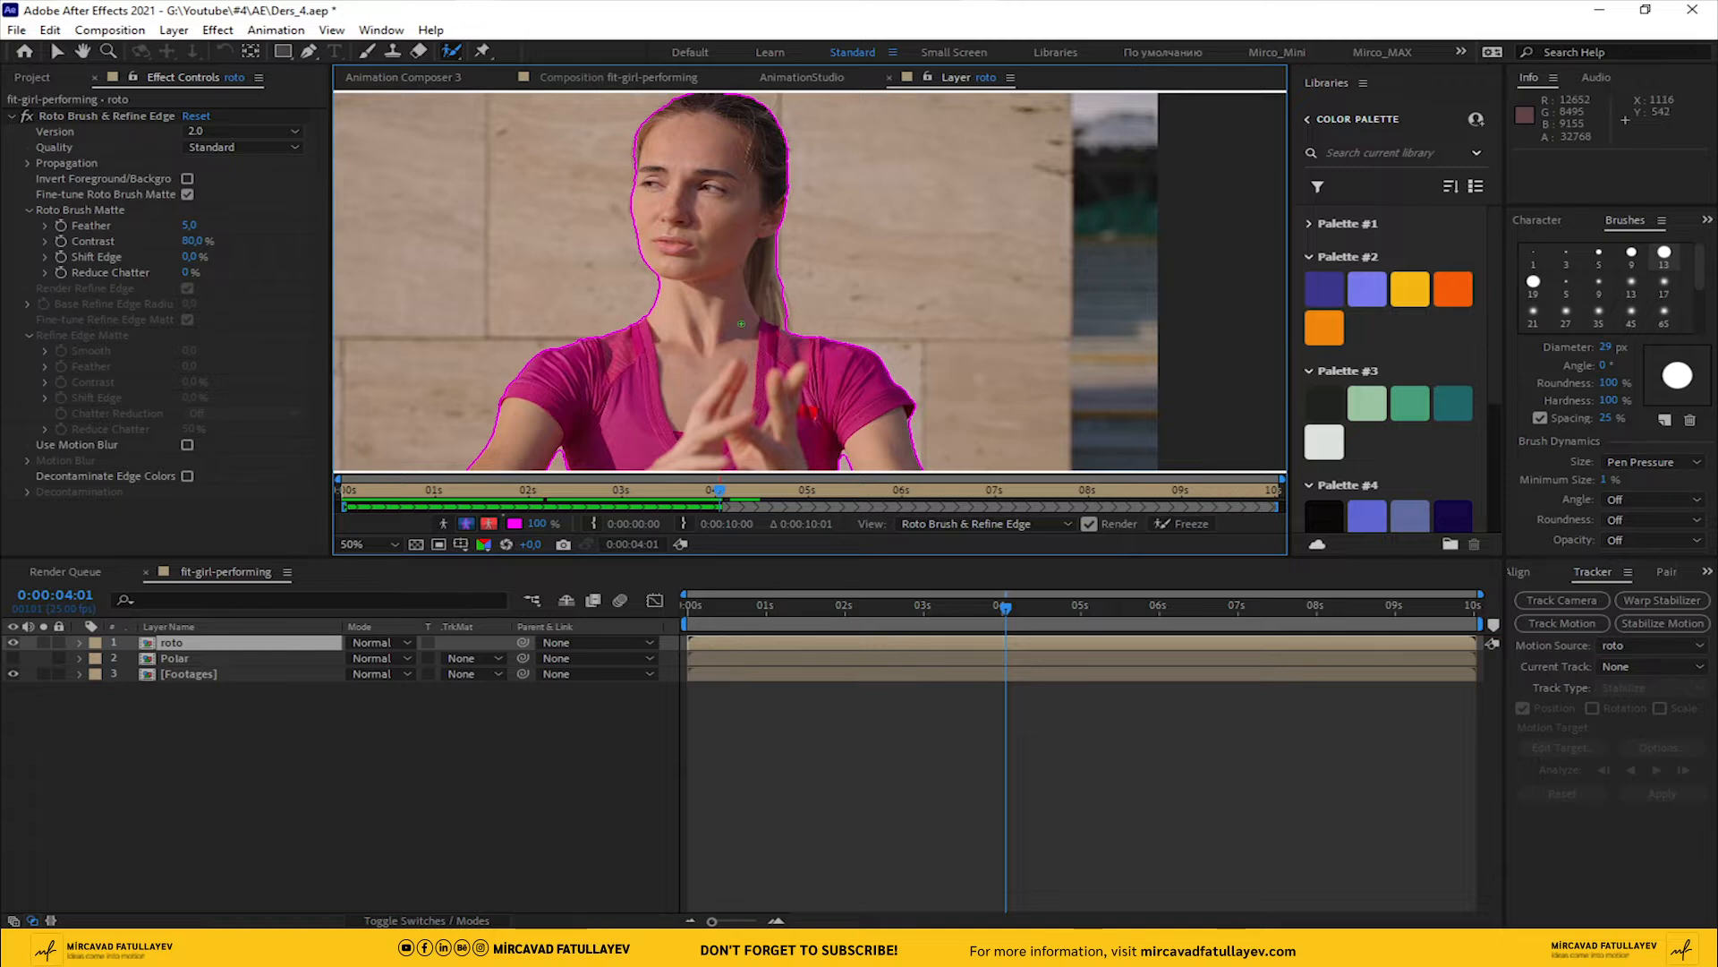
# Propagate the corrected matte frame by frame to 0:00:04:05 and play on to 0:00:05:05, checking the ponytail edge
pyautogui.press('pagedown')
pyautogui.press('pagedown')
pyautogui.press('pagedown')
pyautogui.press('pagedown')
pyautogui.press('pagedown')
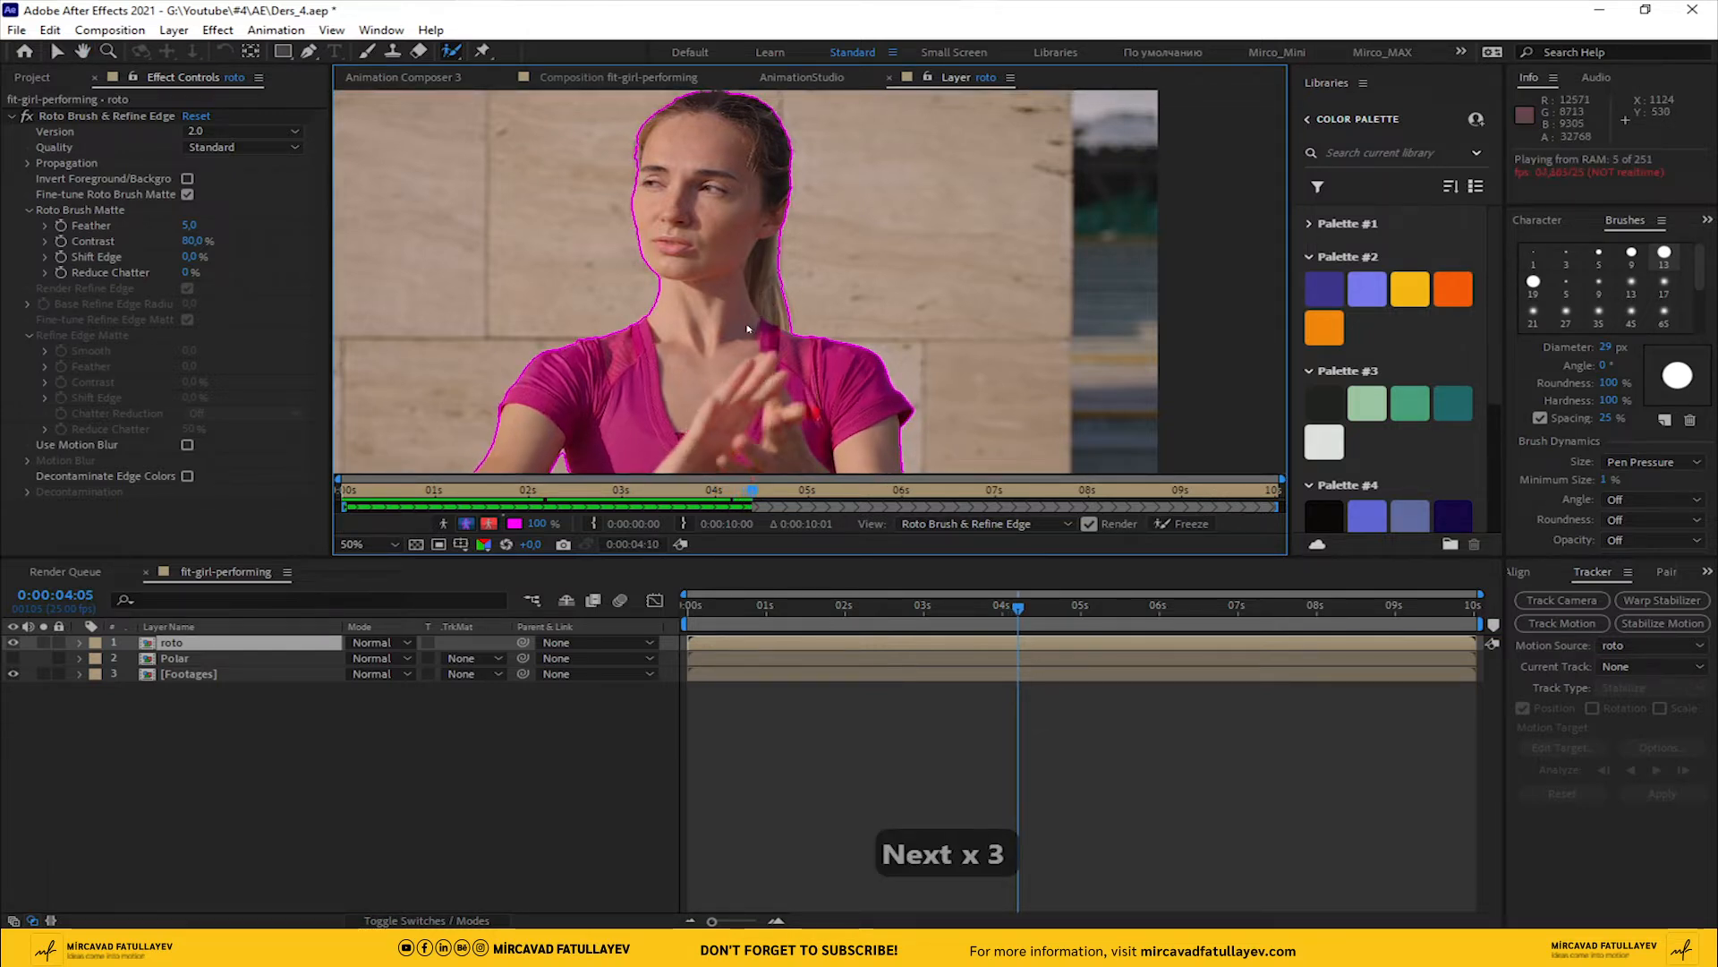
pyautogui.press('pagedown')
pyautogui.press('pagedown')
pyautogui.press('pagedown')
pyautogui.press(',')
pyautogui.press(',')
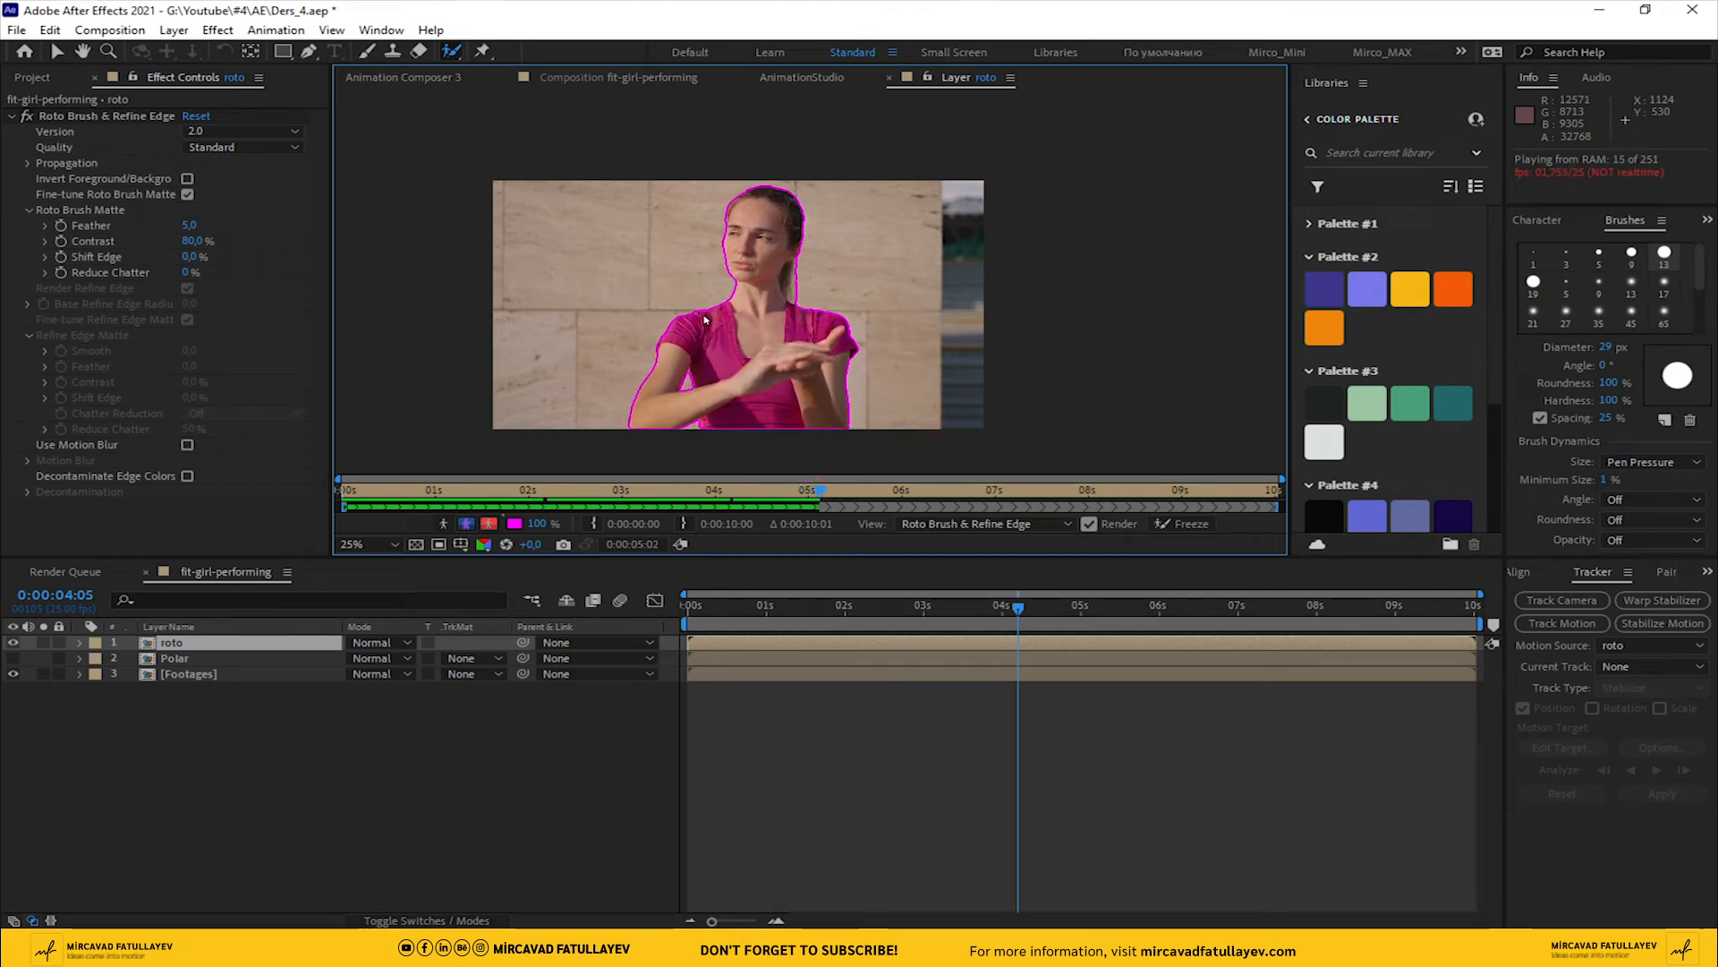
pyautogui.press('space')
pyautogui.press('.')
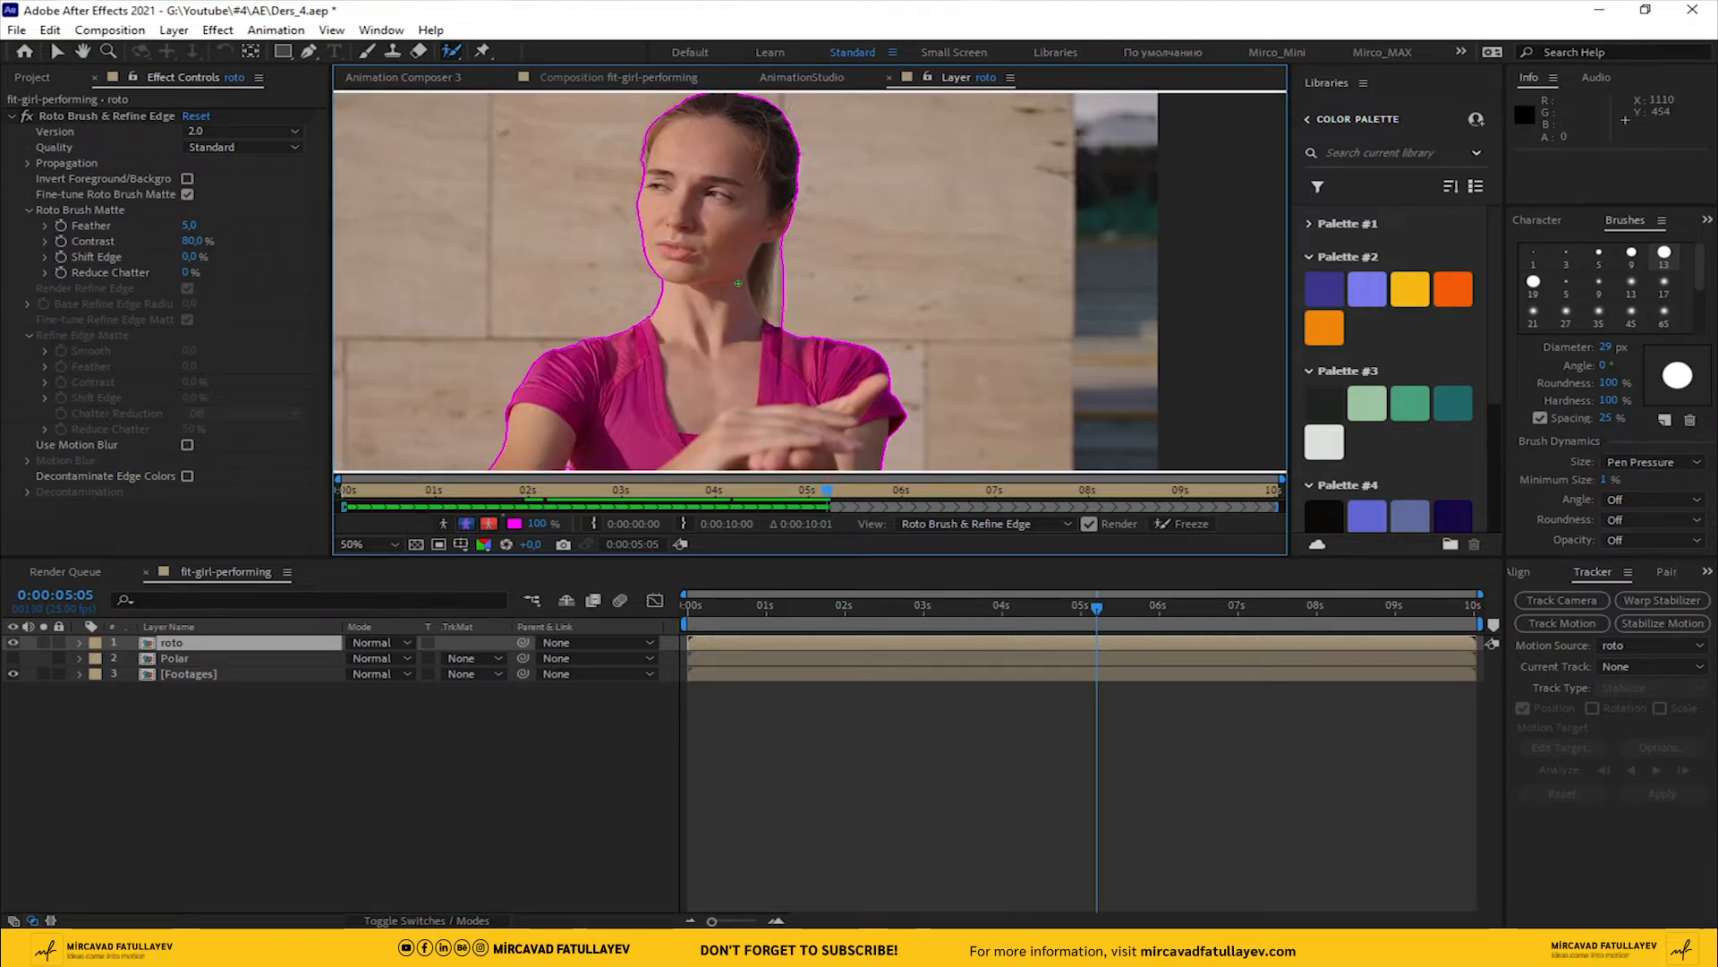
# Propagate the matte through the rest of the 10-second clip and freeze the Roto Brush result
pyautogui.press(',')
pyautogui.press('space')
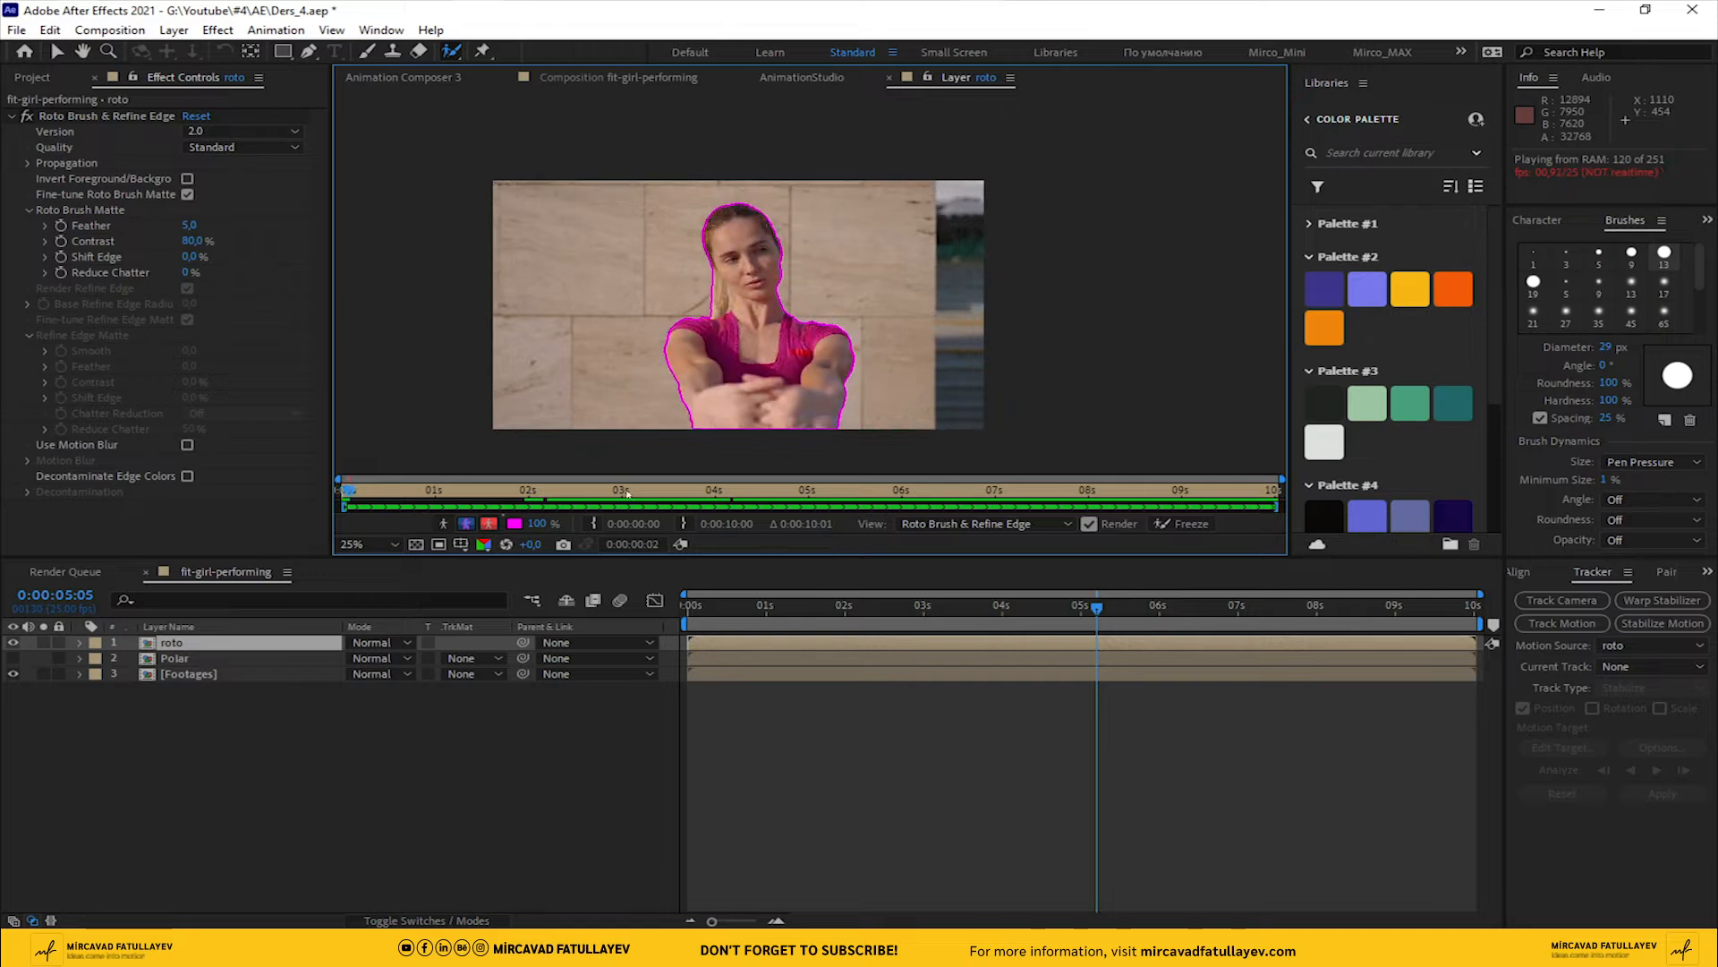
pyautogui.click(1183, 523)
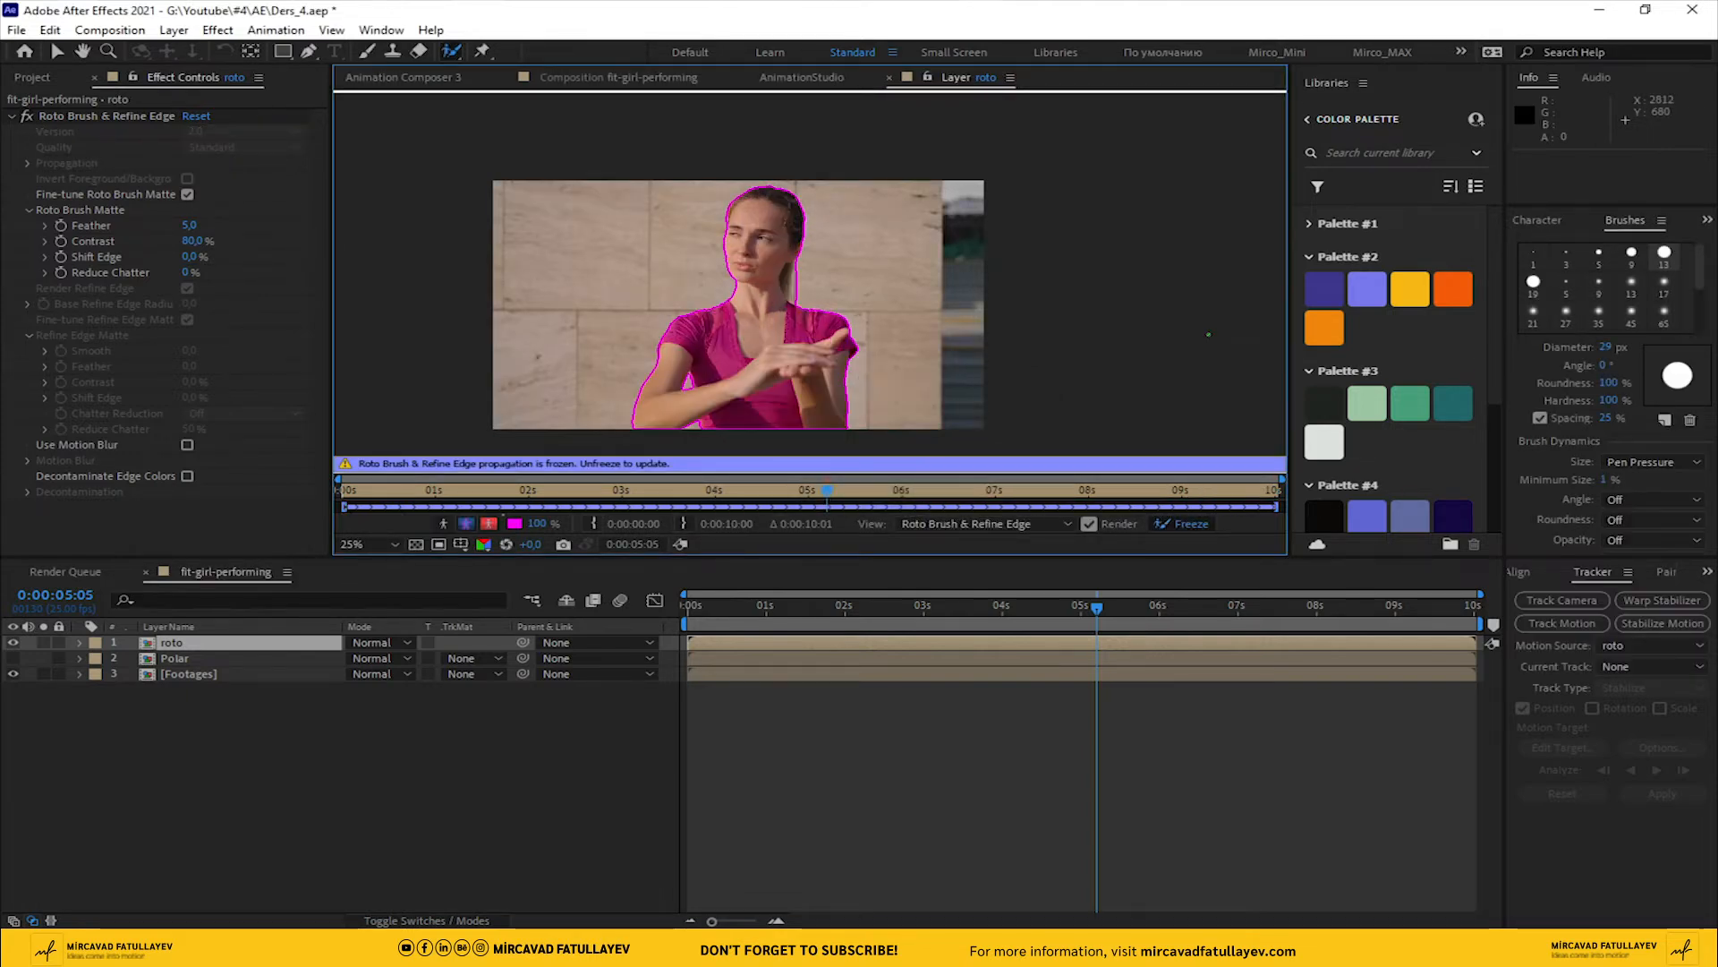
# Set the Roto Brush matte's Feather to 10 and check the outline at 0:00:03:21
pyautogui.press('.')
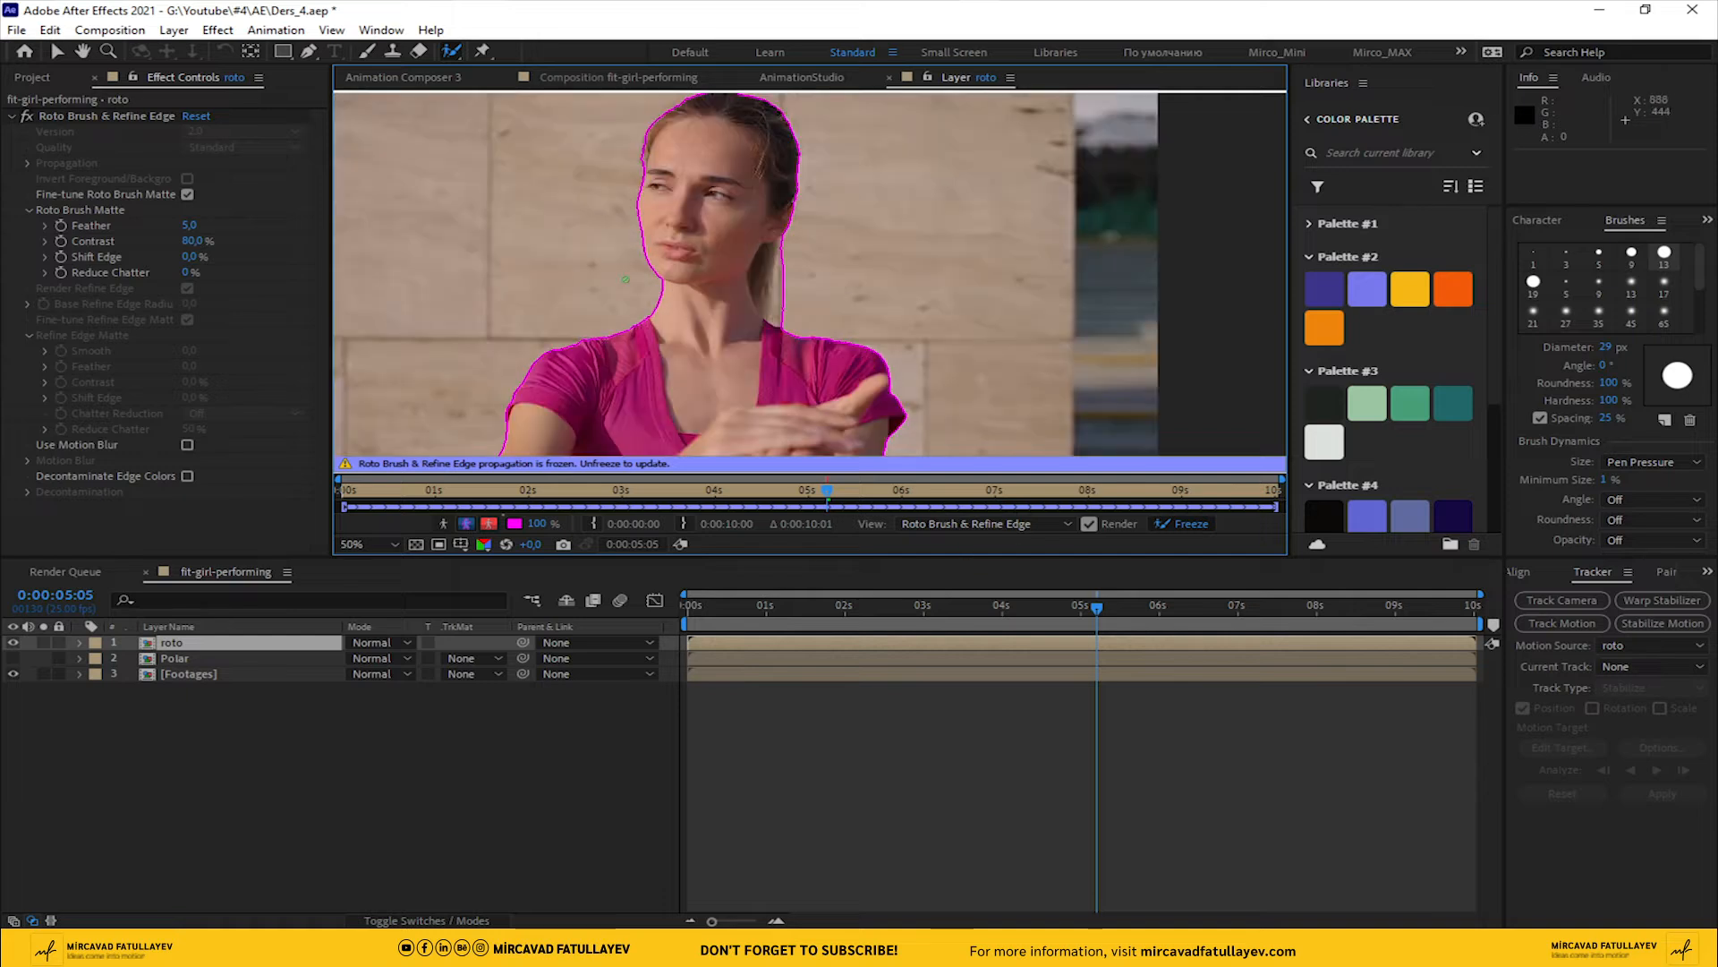
pyautogui.click(186, 225)
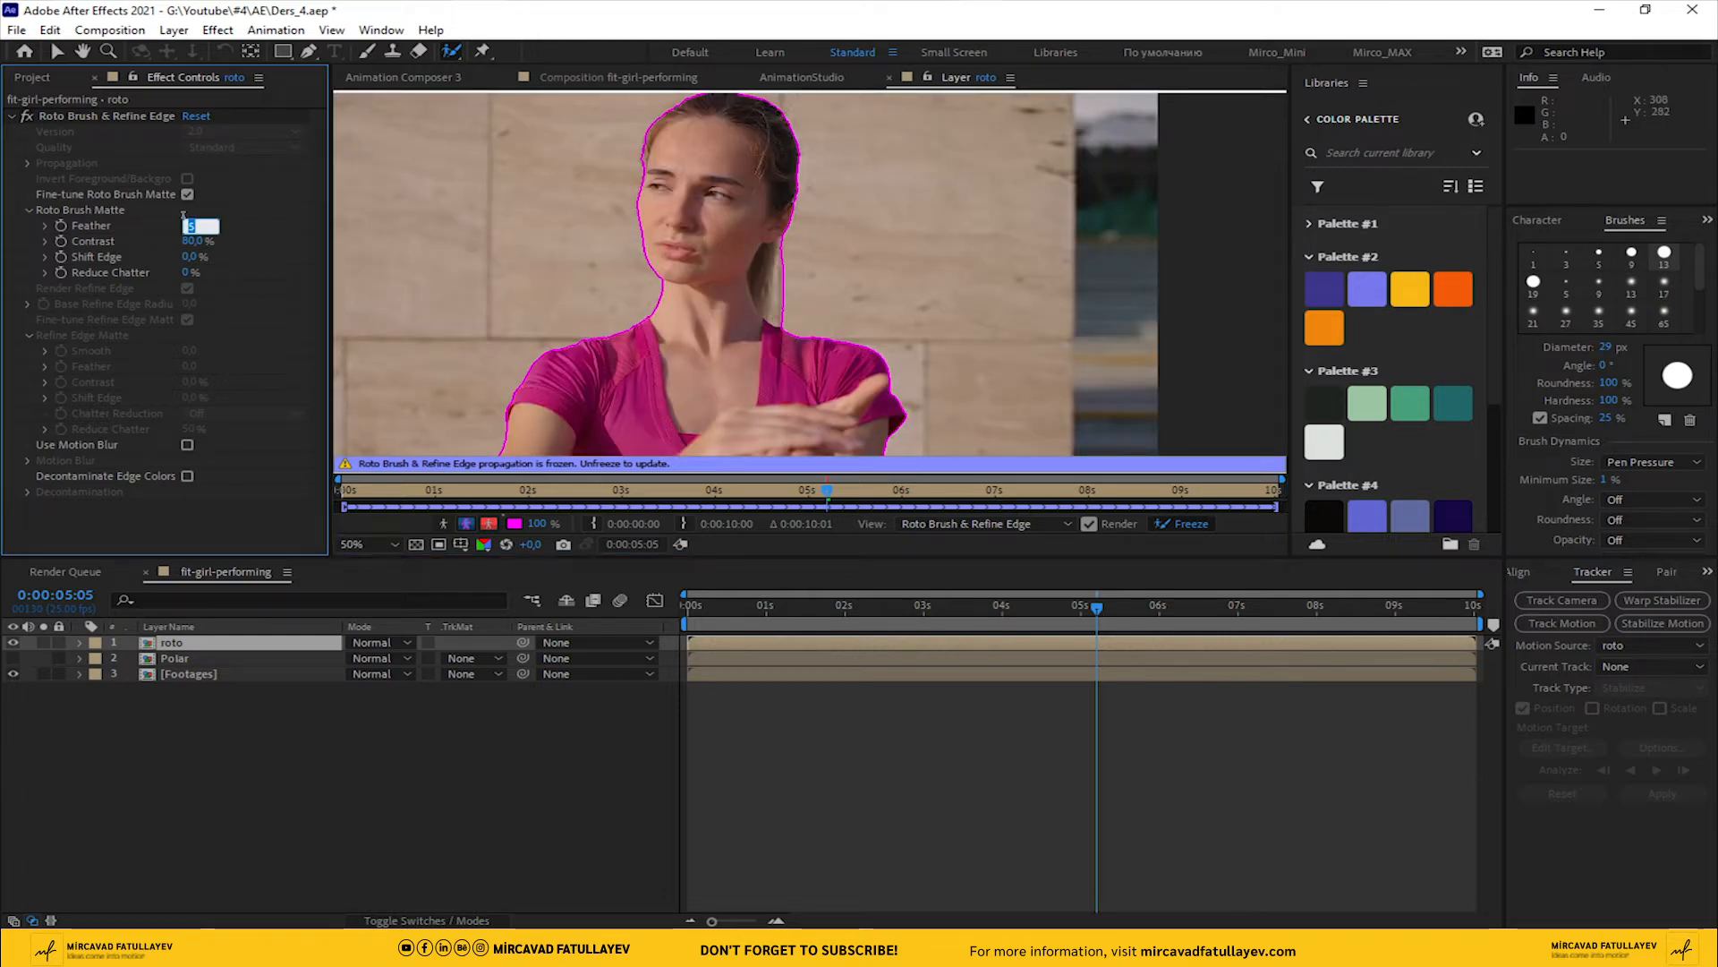
pyautogui.write('10')
pyautogui.press('Return')
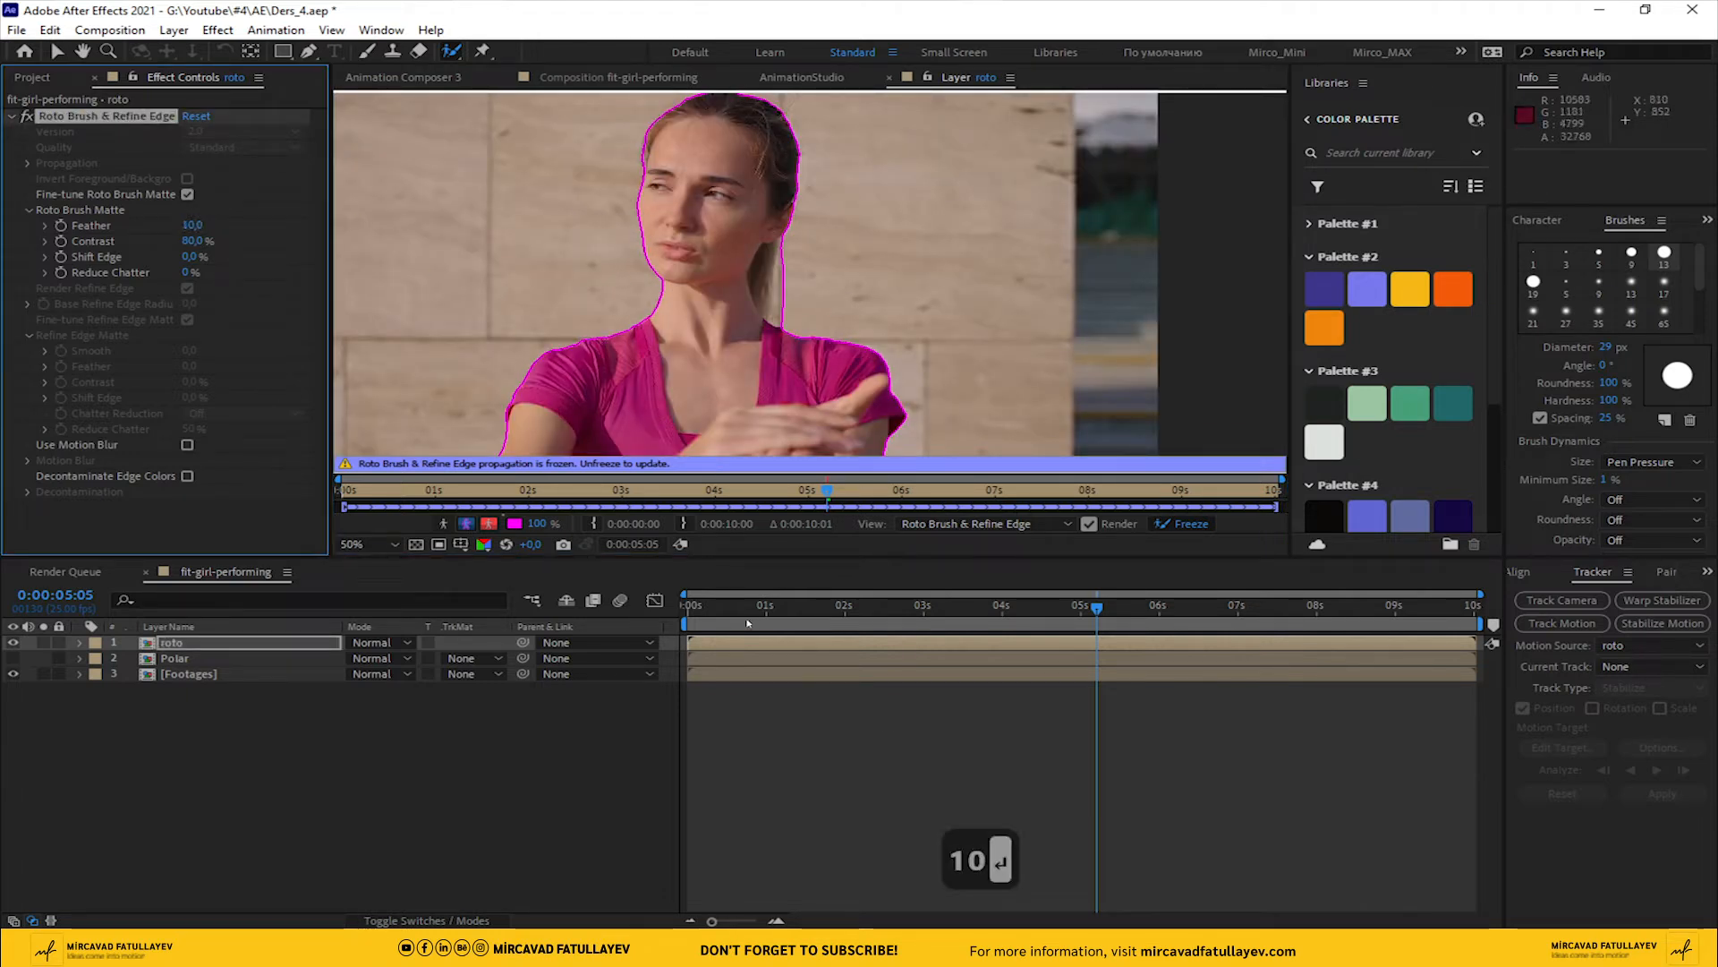
pyautogui.moveTo(745, 607); pyautogui.dragTo(990, 611)
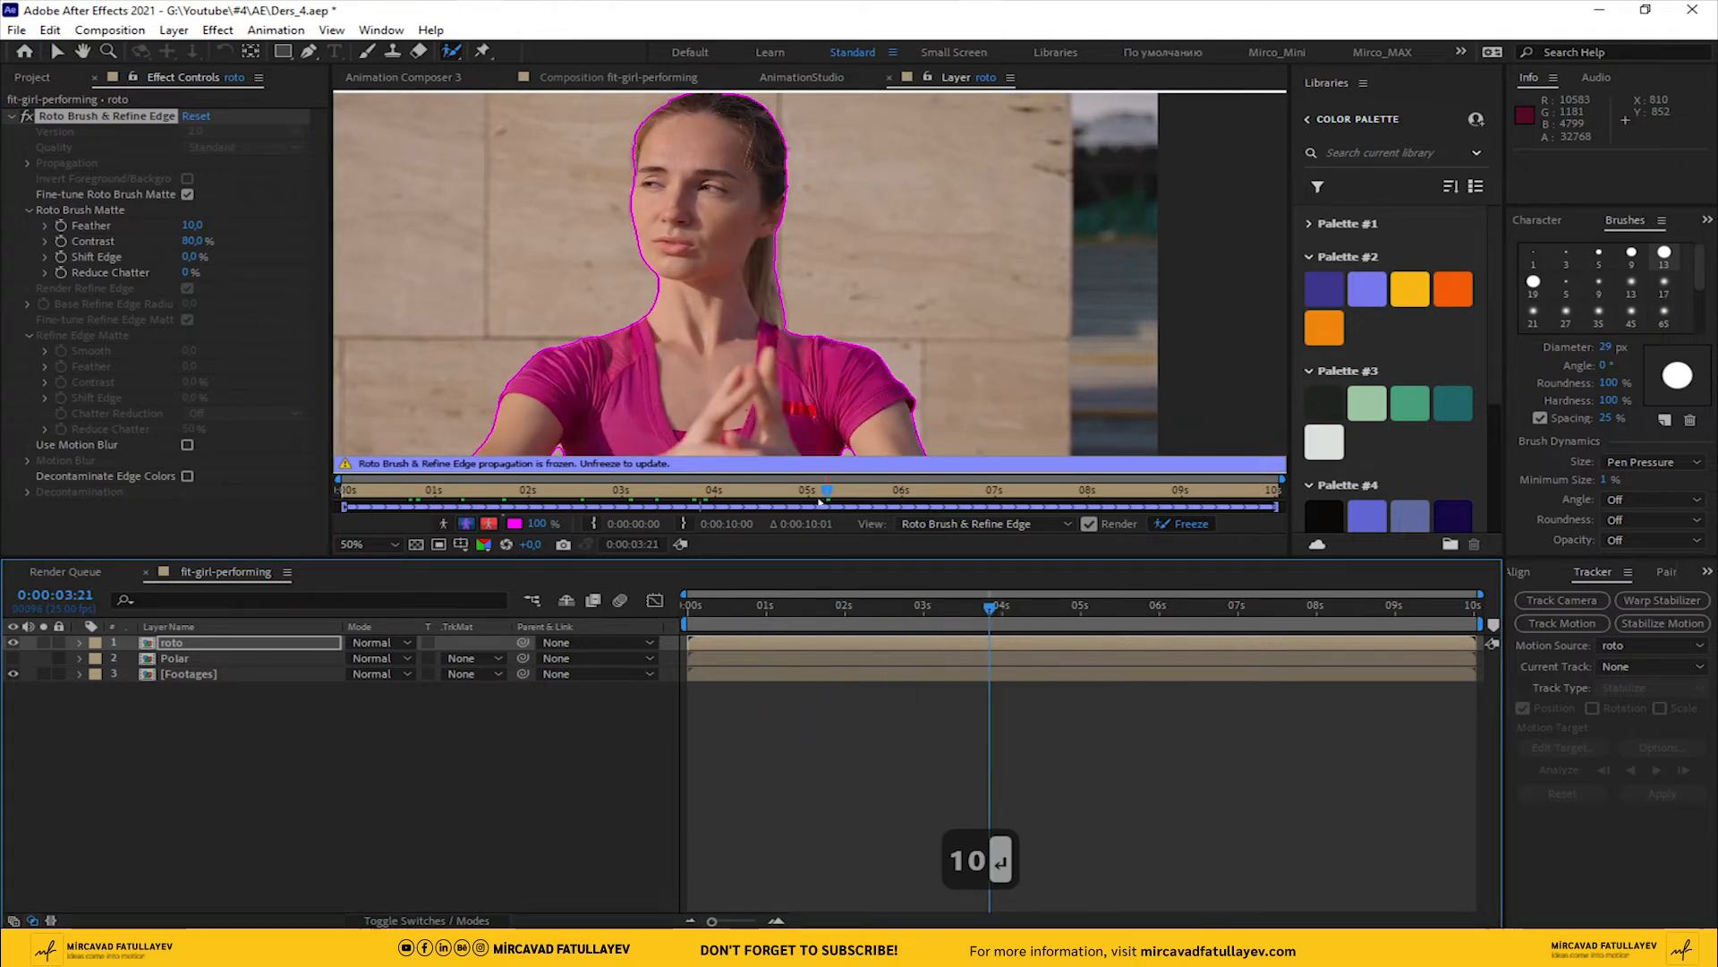
# Return to the fit-girl-performing composition, make the Polar layer visible and go to the first frame
pyautogui.click(618, 77)
pyautogui.click(56, 51)
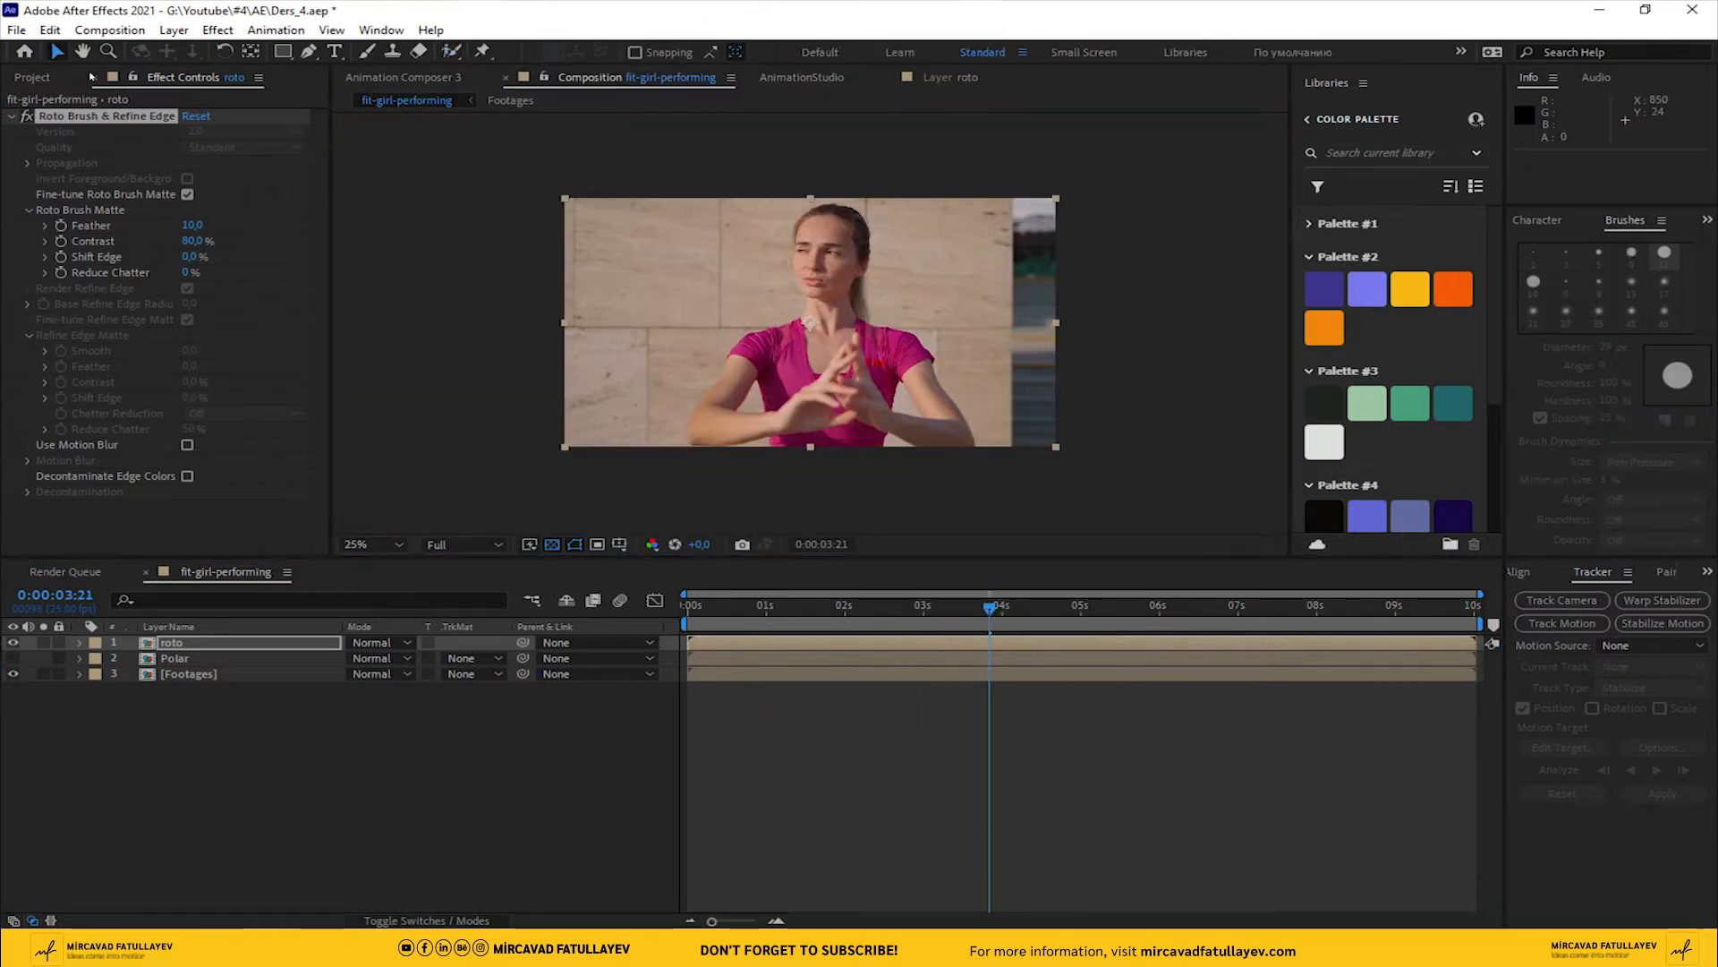
pyautogui.scroll(2, 683, 307)
pyautogui.moveTo(682, 307); pyautogui.dragTo(686, 320)
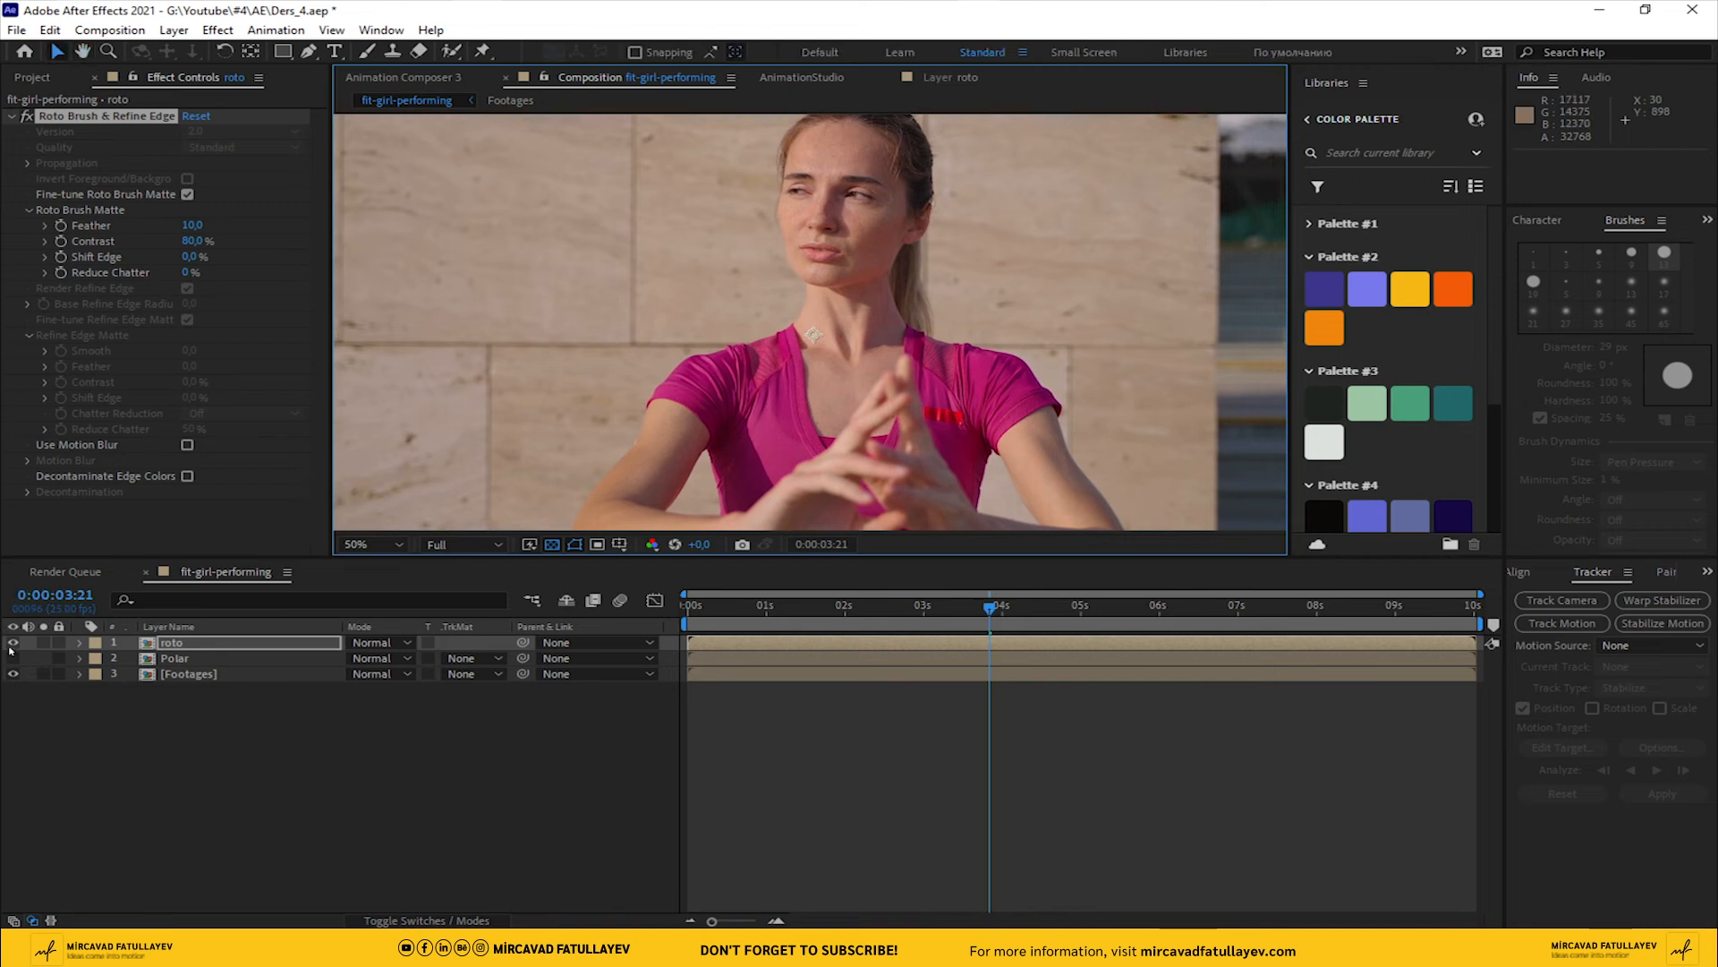
pyautogui.click(12, 658)
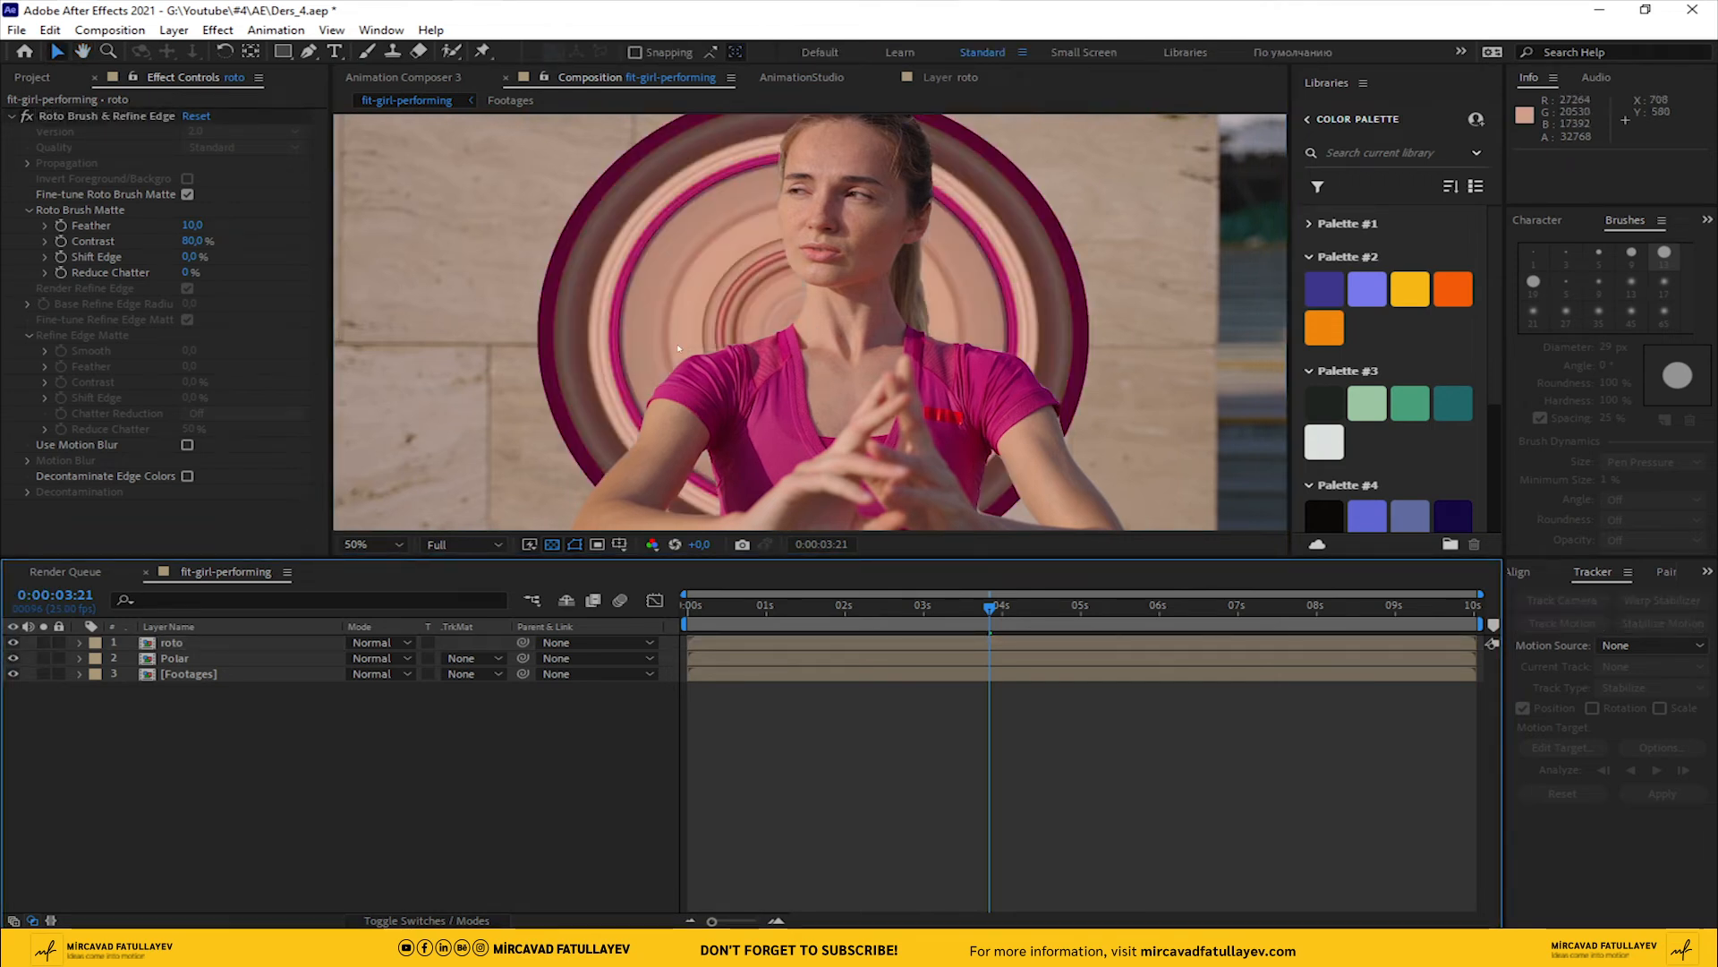
pyautogui.scroll(-2, 760, 376)
pyautogui.moveTo(1000, 614); pyautogui.dragTo(689, 617)
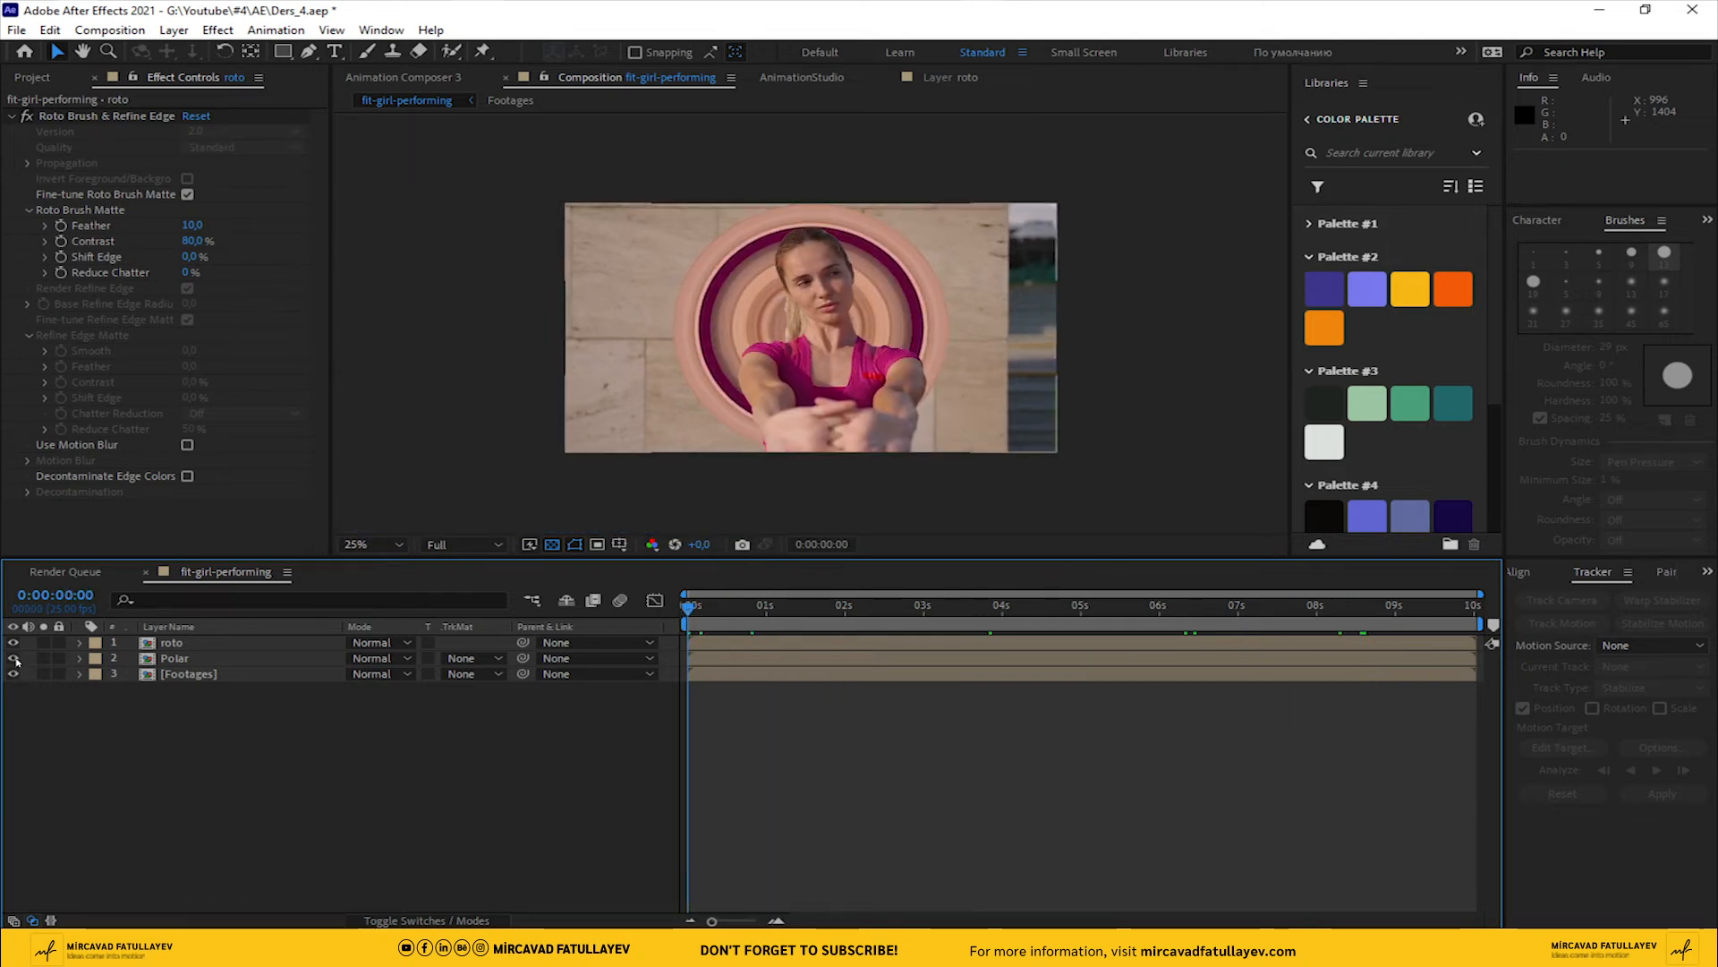
# Display the Tracker and start Track Motion on the Footages layer with position tracking
pyautogui.click(169, 677)
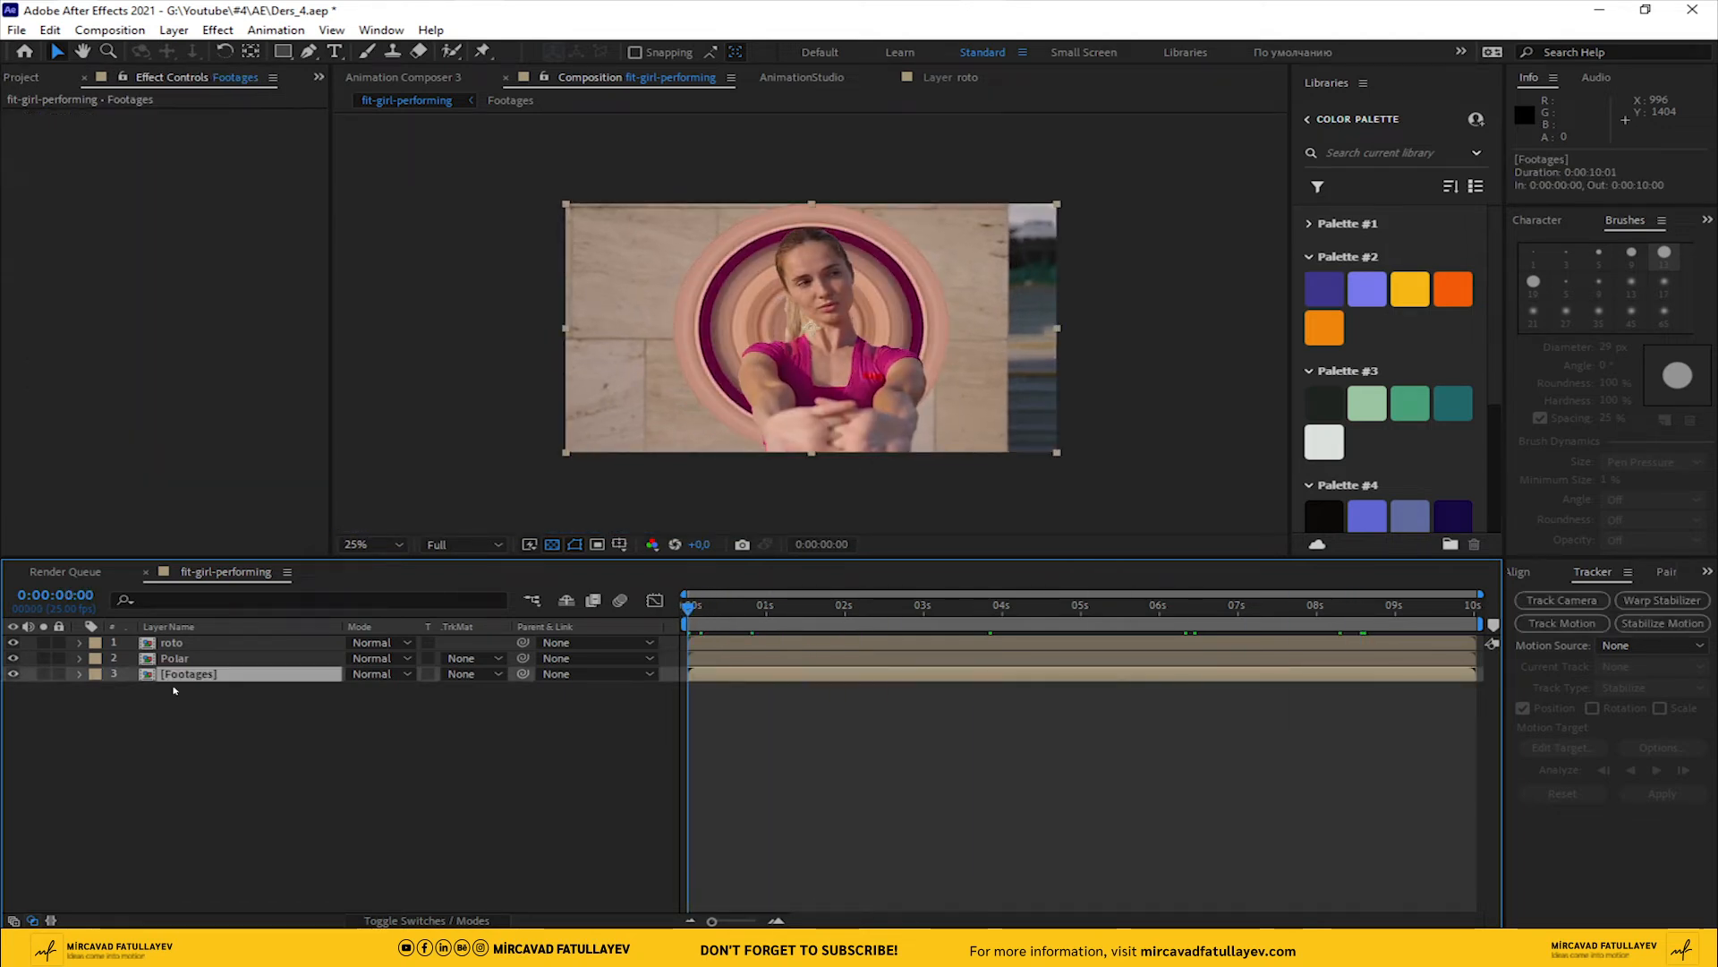
pyautogui.click(381, 29)
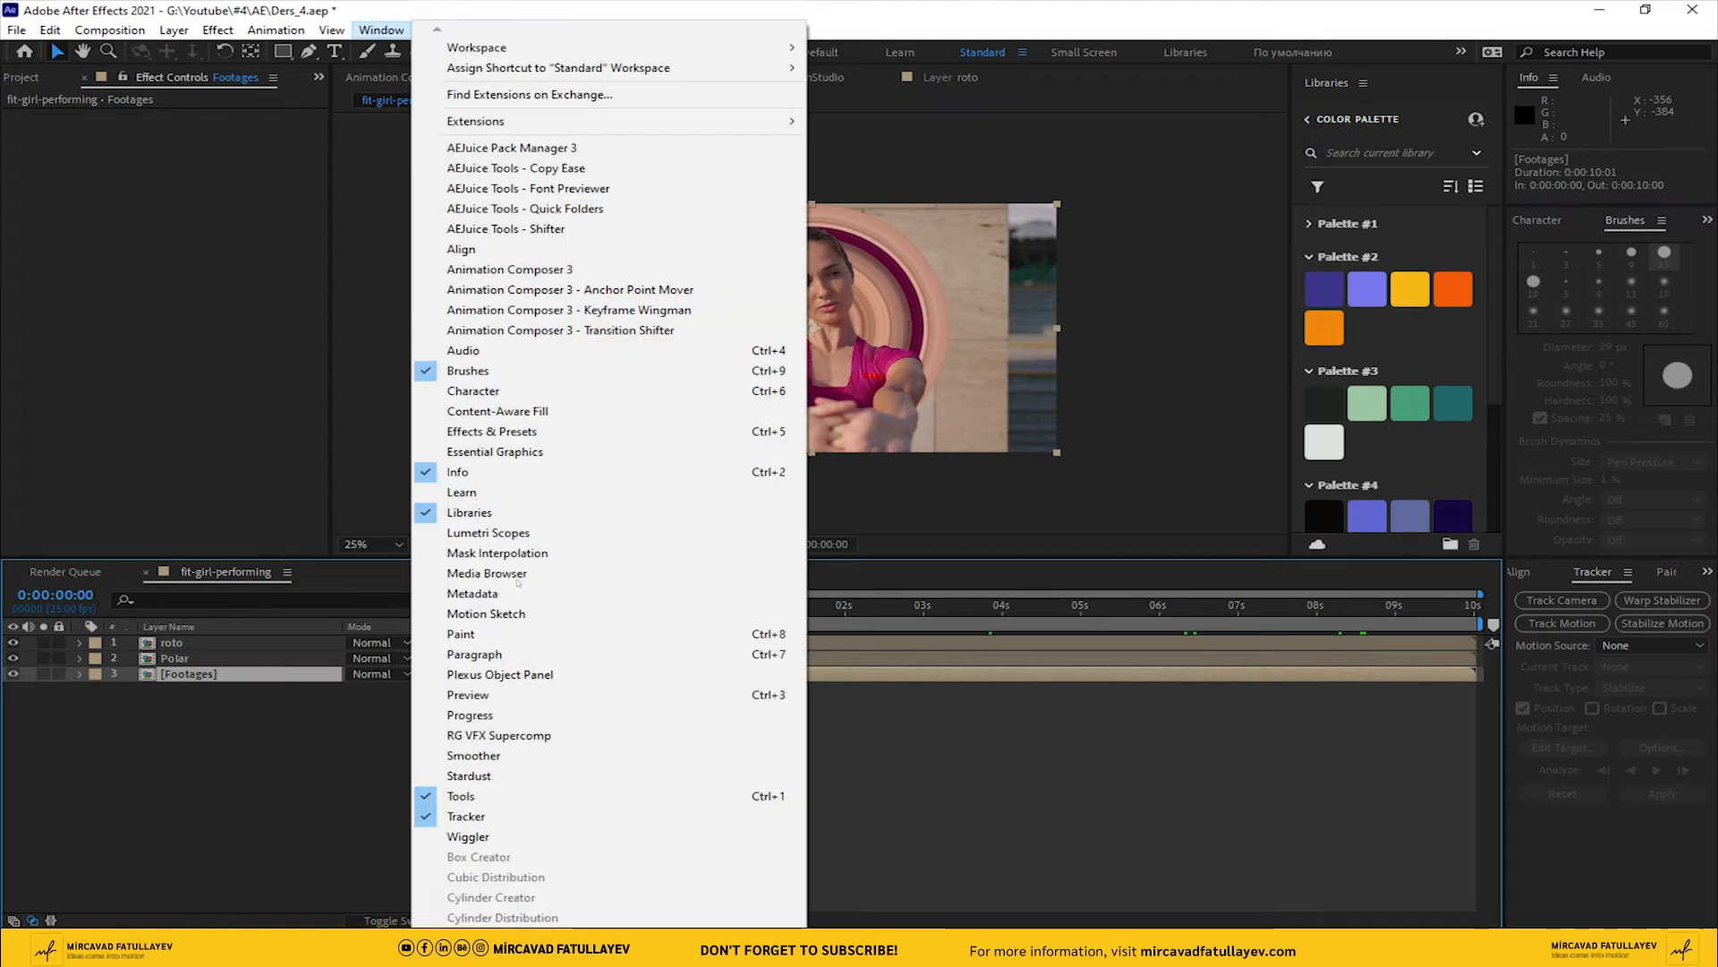
pyautogui.click(708, 817)
pyautogui.click(381, 30)
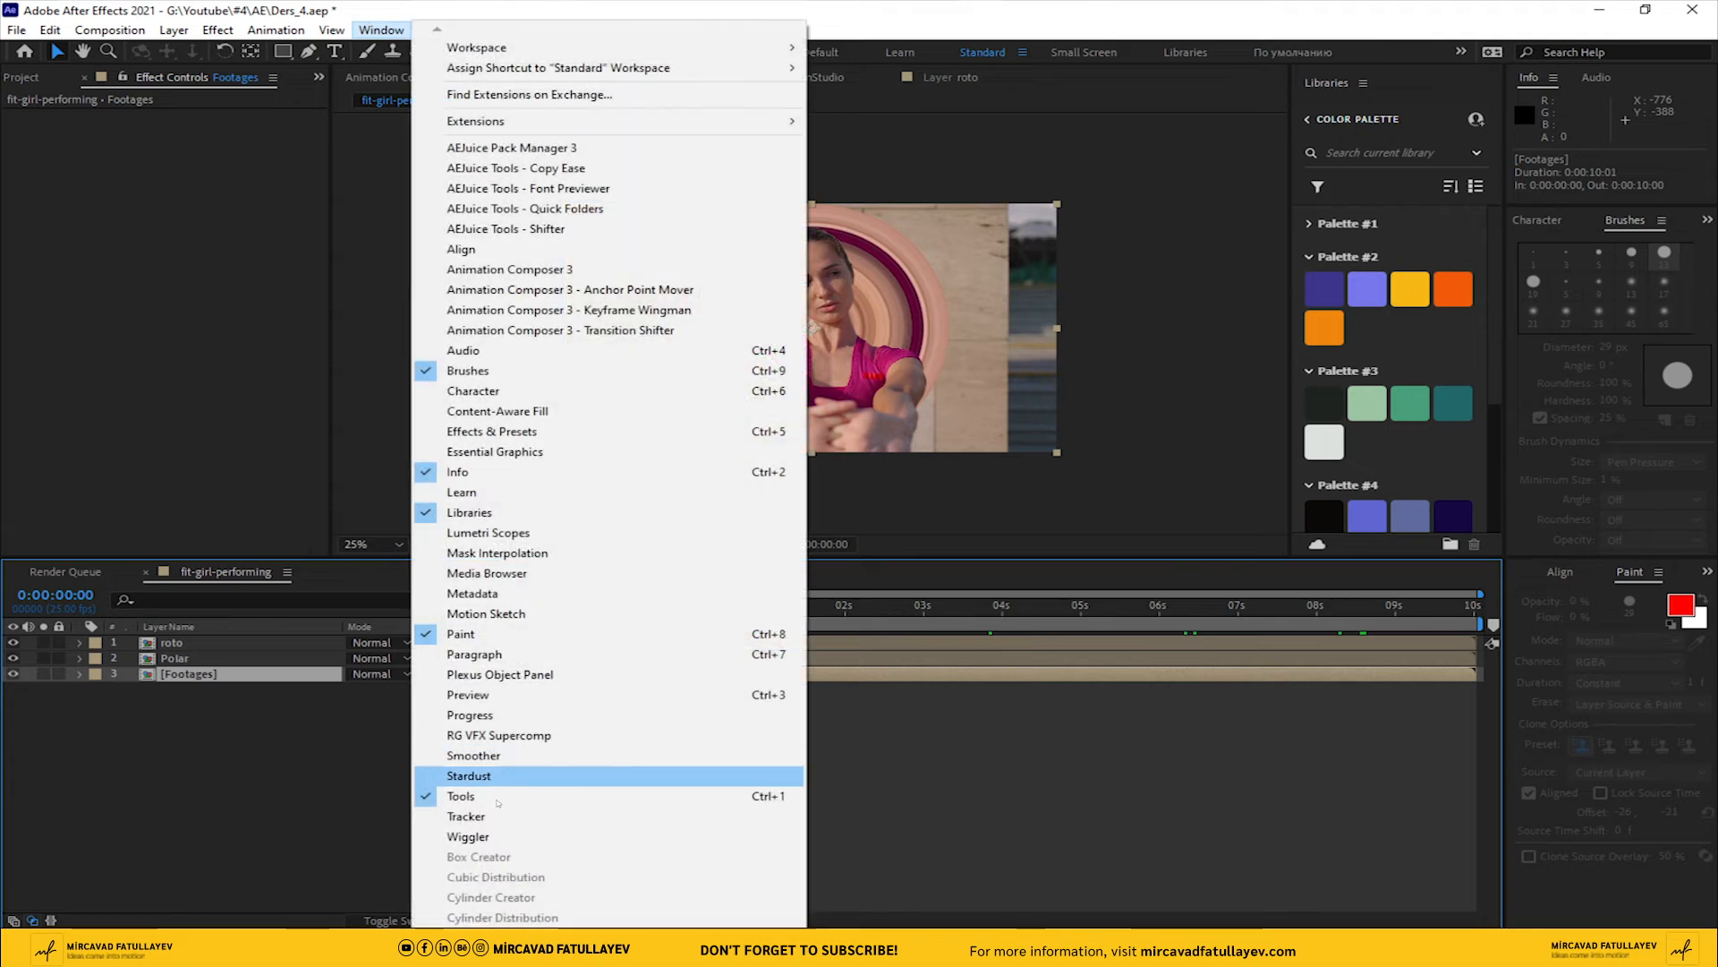
pyautogui.click(499, 815)
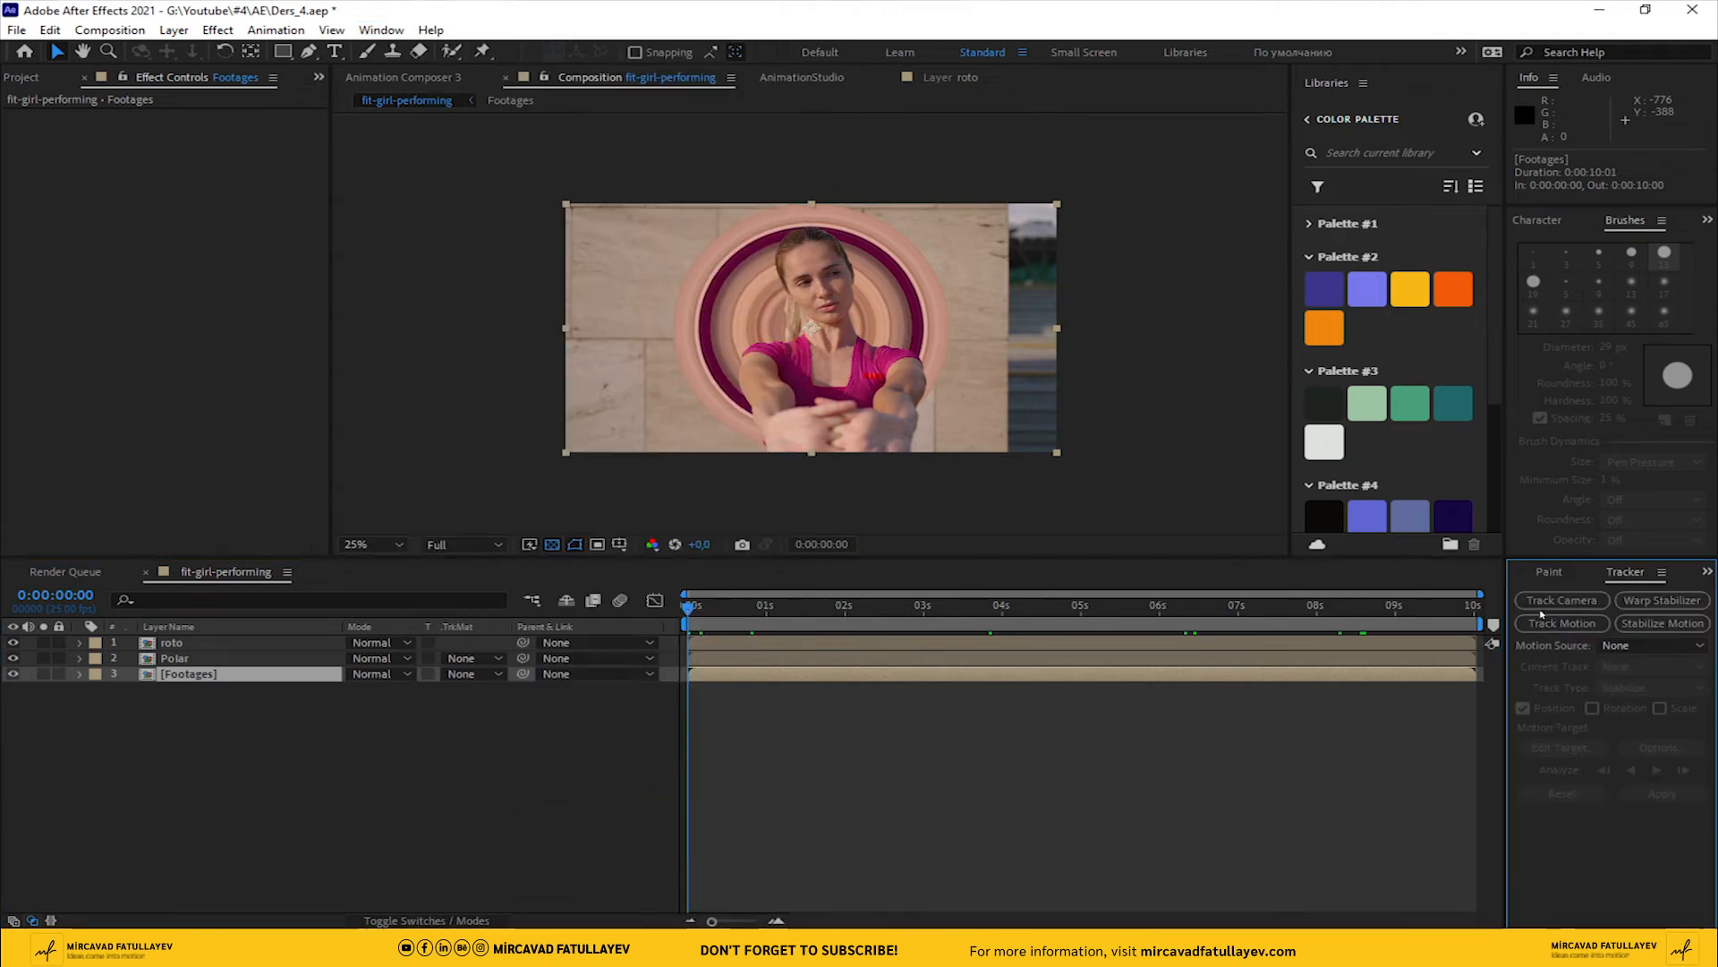
pyautogui.click(1547, 623)
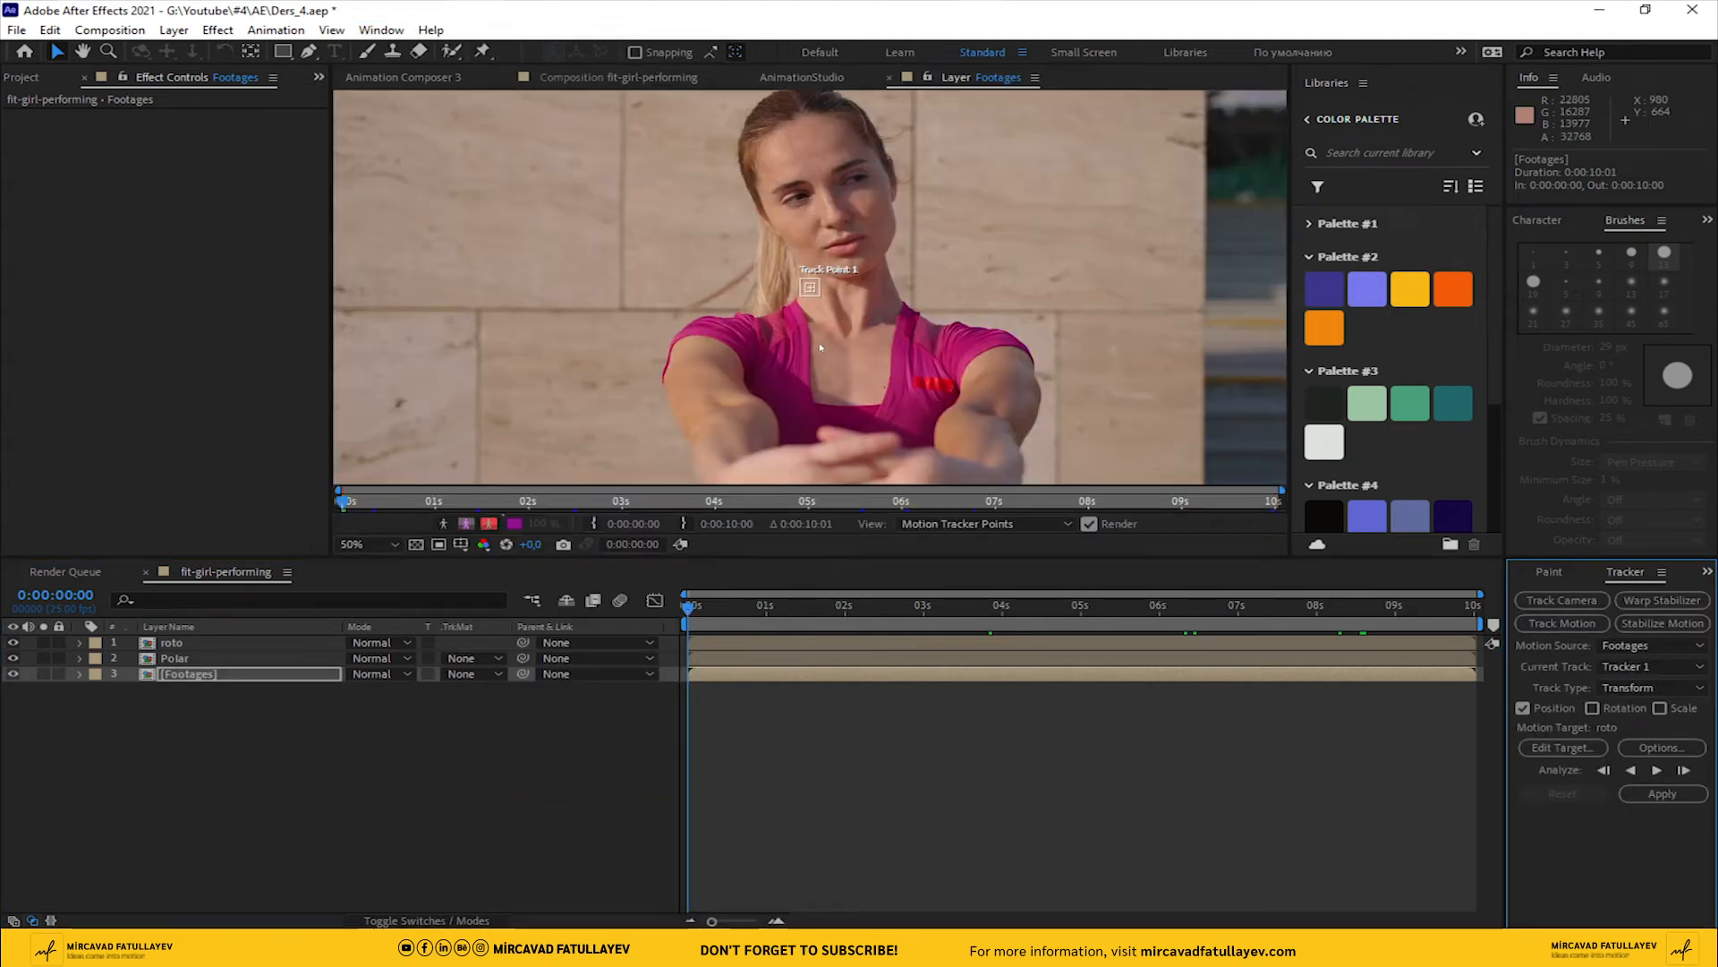
# Place Track Point 1 on the small dark spot on the wall just beside the vertical seam near the woman's head
pyautogui.press('space')
pyautogui.moveTo(566, 359); pyautogui.dragTo(819, 440)
pyautogui.scroll(1, 909, 387)
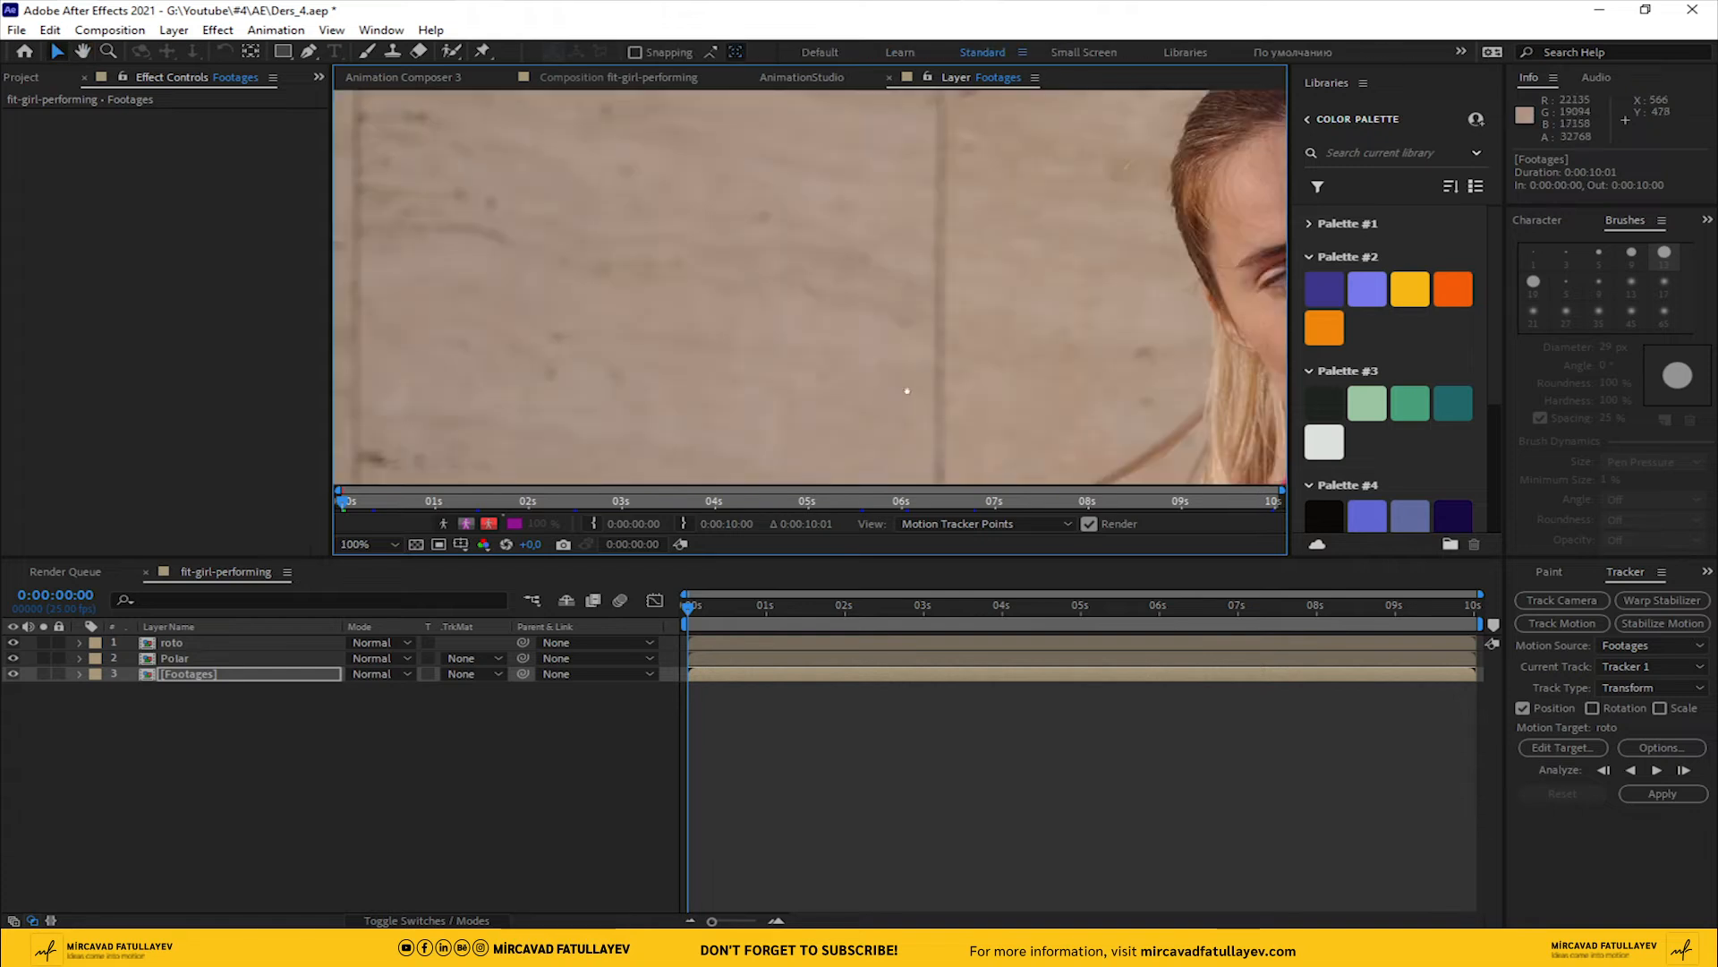
pyautogui.moveTo(910, 388); pyautogui.dragTo(610, 385)
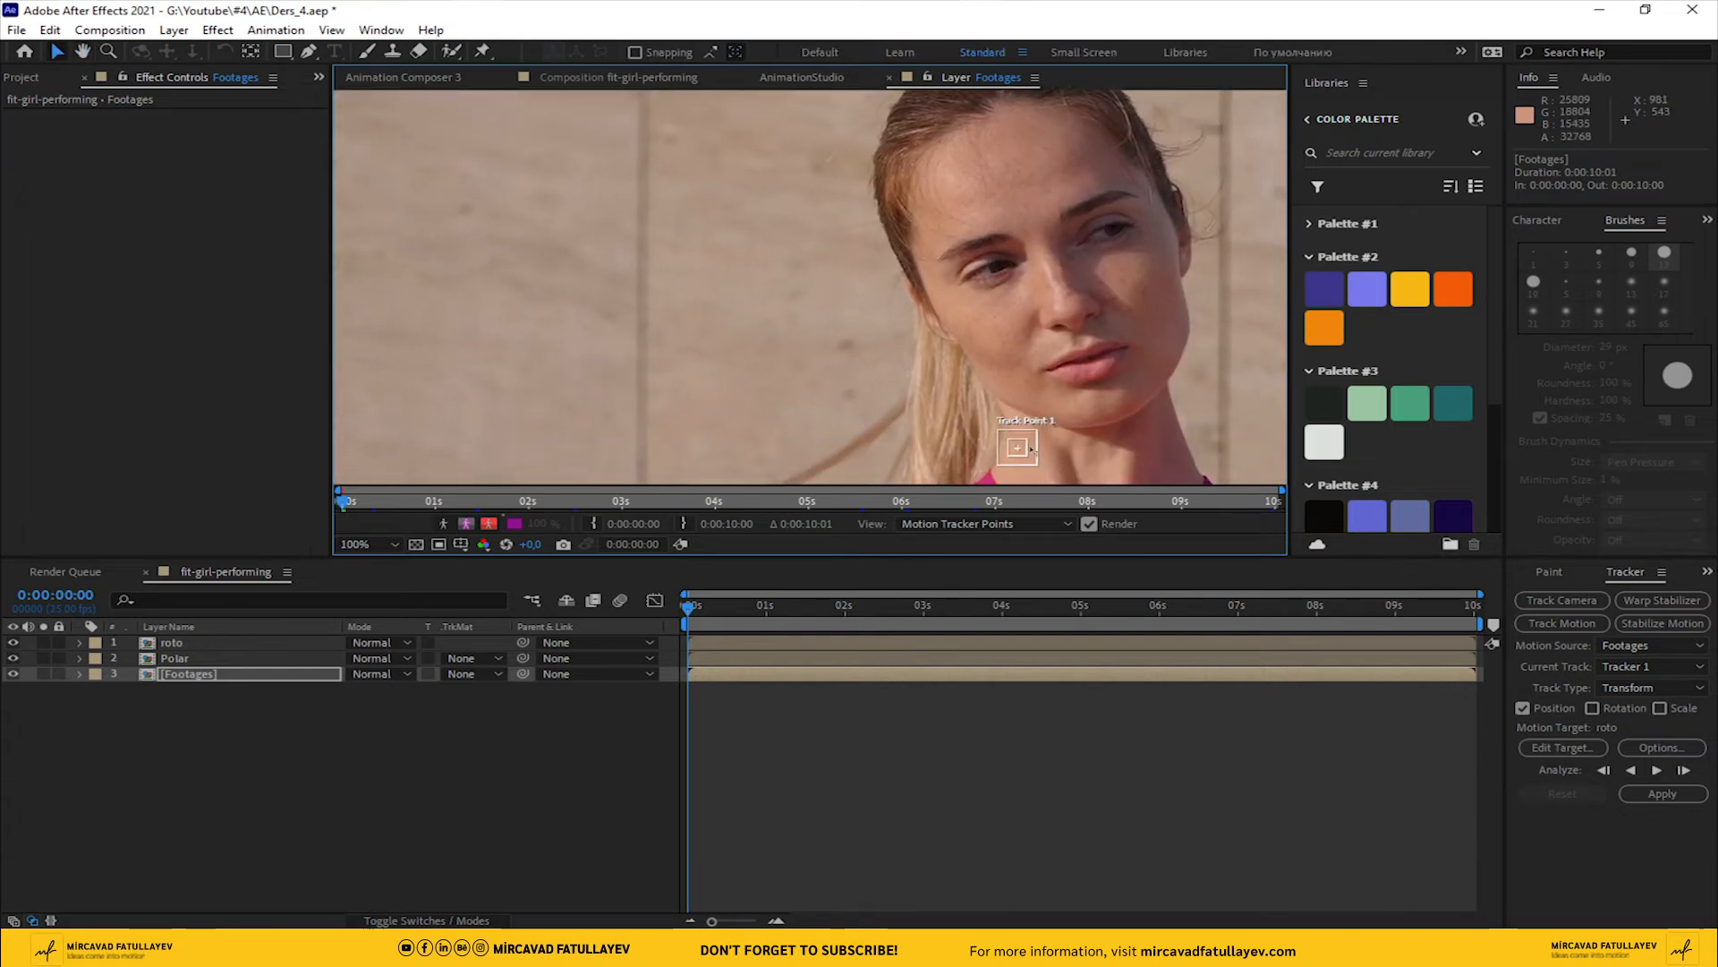
pyautogui.moveTo(1030, 447); pyautogui.dragTo(804, 366)
pyautogui.press('space')
pyautogui.scroll(1, 803, 367)
pyautogui.moveTo(820, 293); pyautogui.dragTo(801, 192)
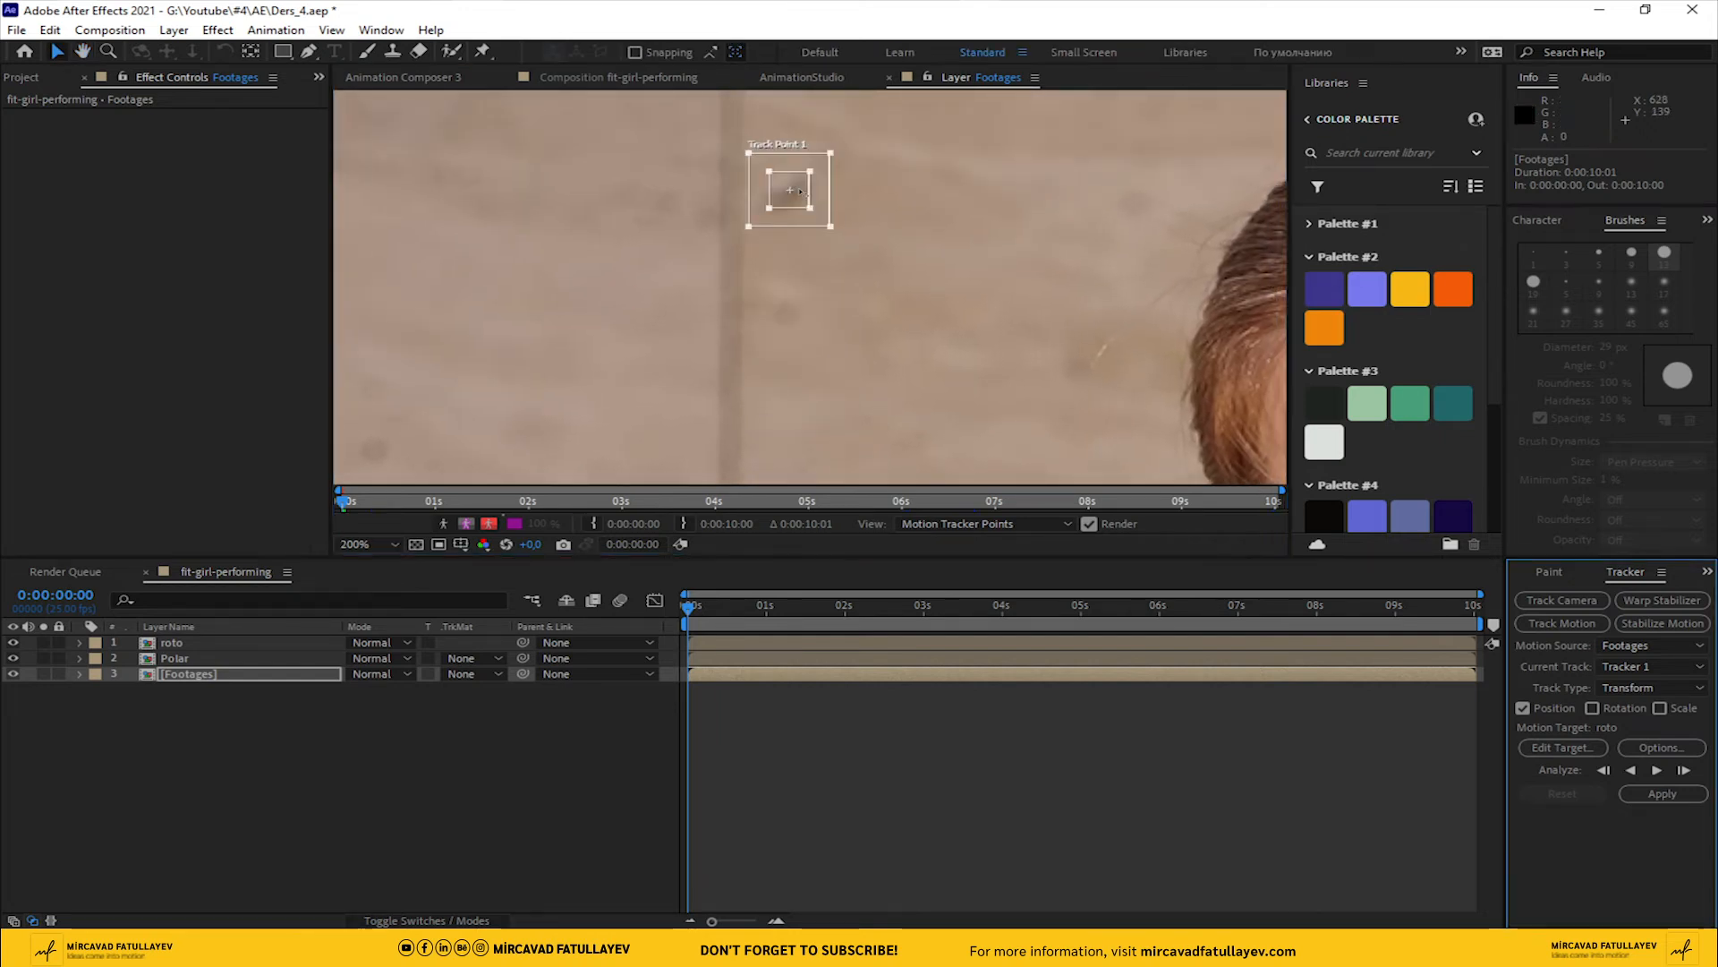
# Analyze the track point's motion forward from the first frame to 0:00:10:00
pyautogui.click(385, 734)
pyautogui.press(',')
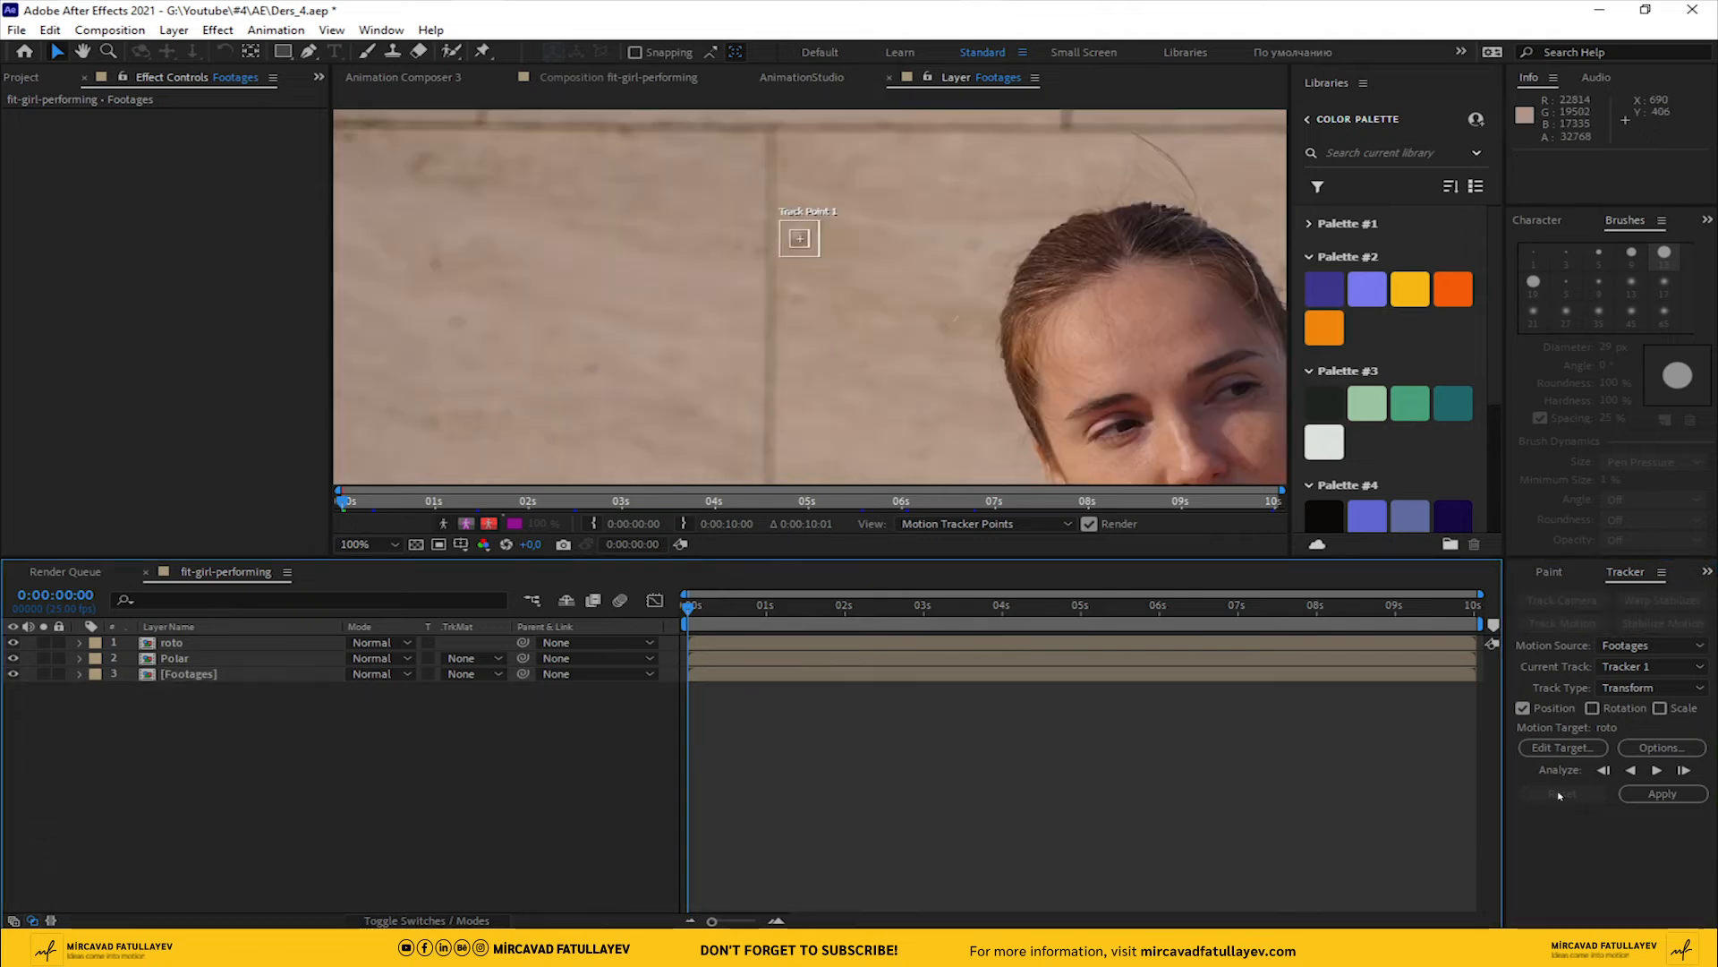
pyautogui.click(1658, 771)
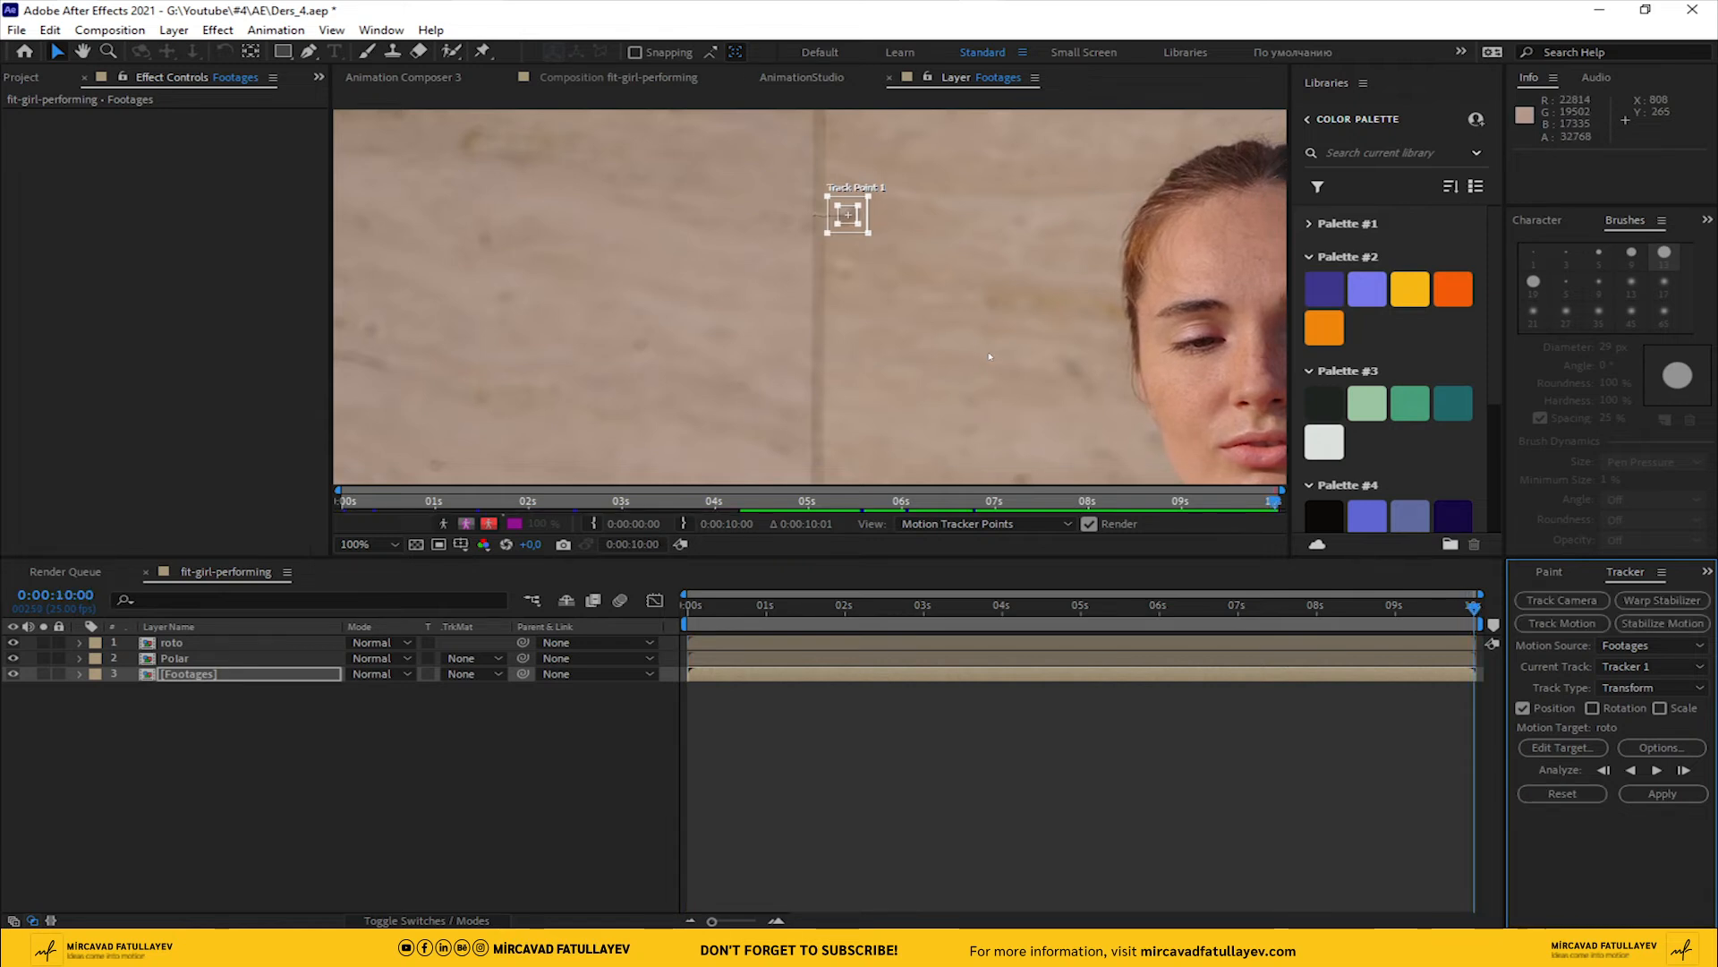
# Create a null object in the fit-girl-performing composition and rename it Track
pyautogui.rightClick(448, 697)
pyautogui.moveTo(403, 475)
pyautogui.click(707, 584)
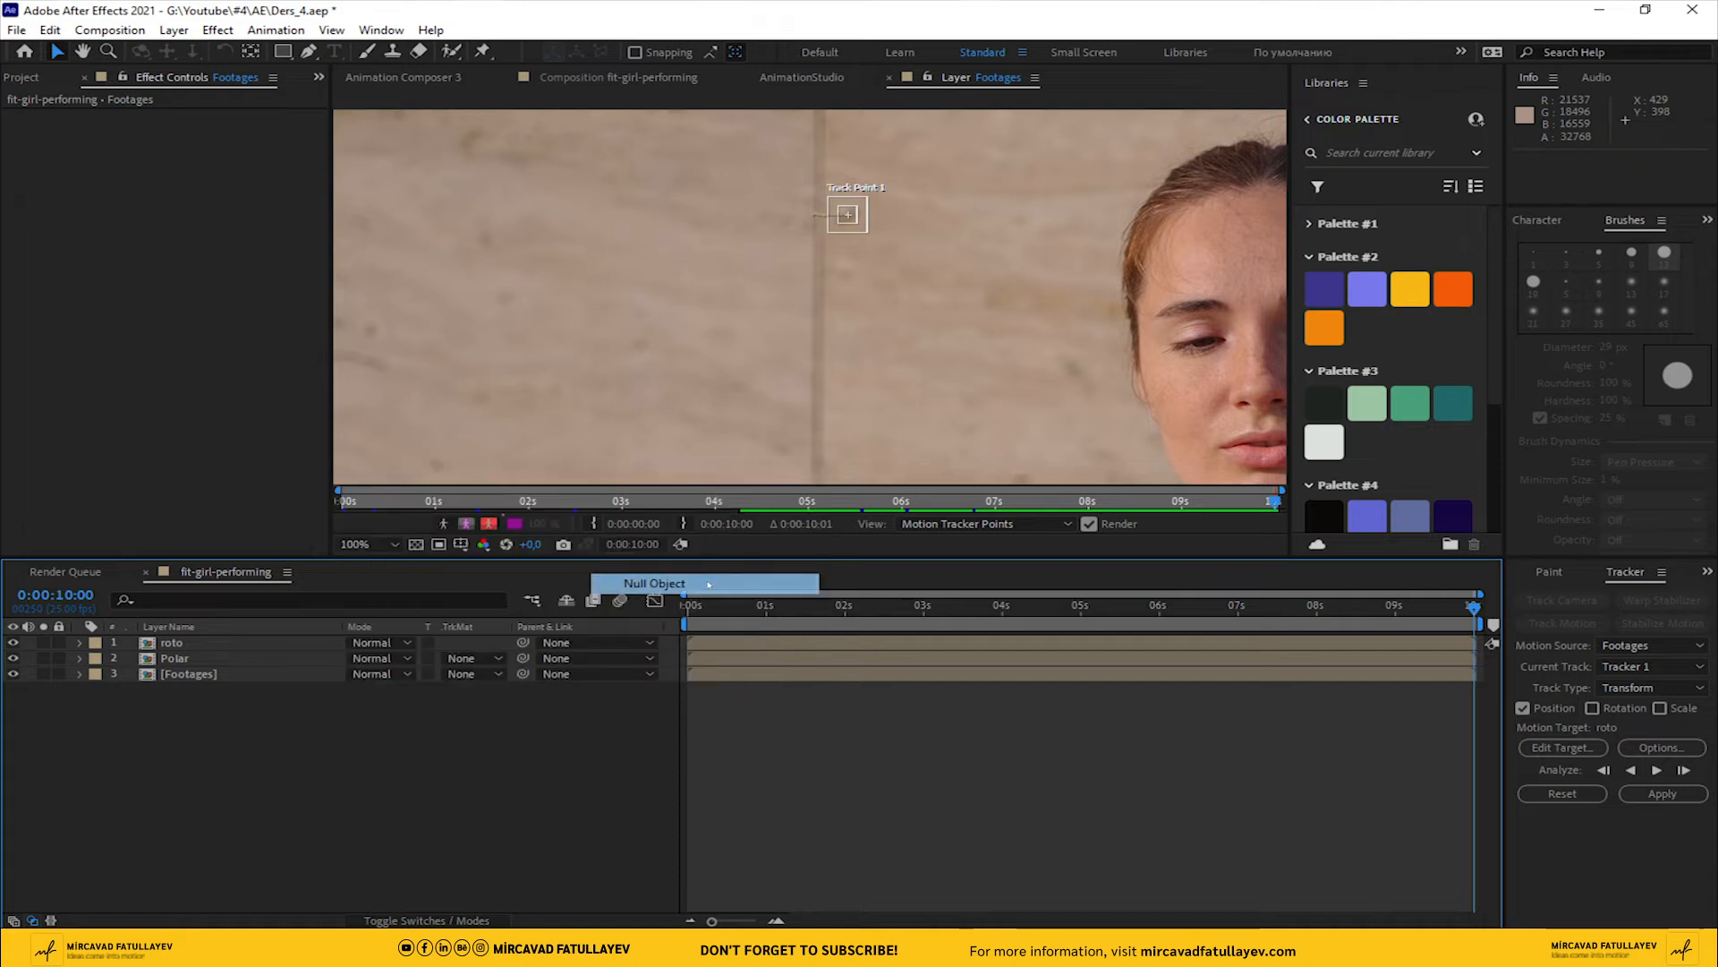
pyautogui.press('Return')
pyautogui.write('Tr')
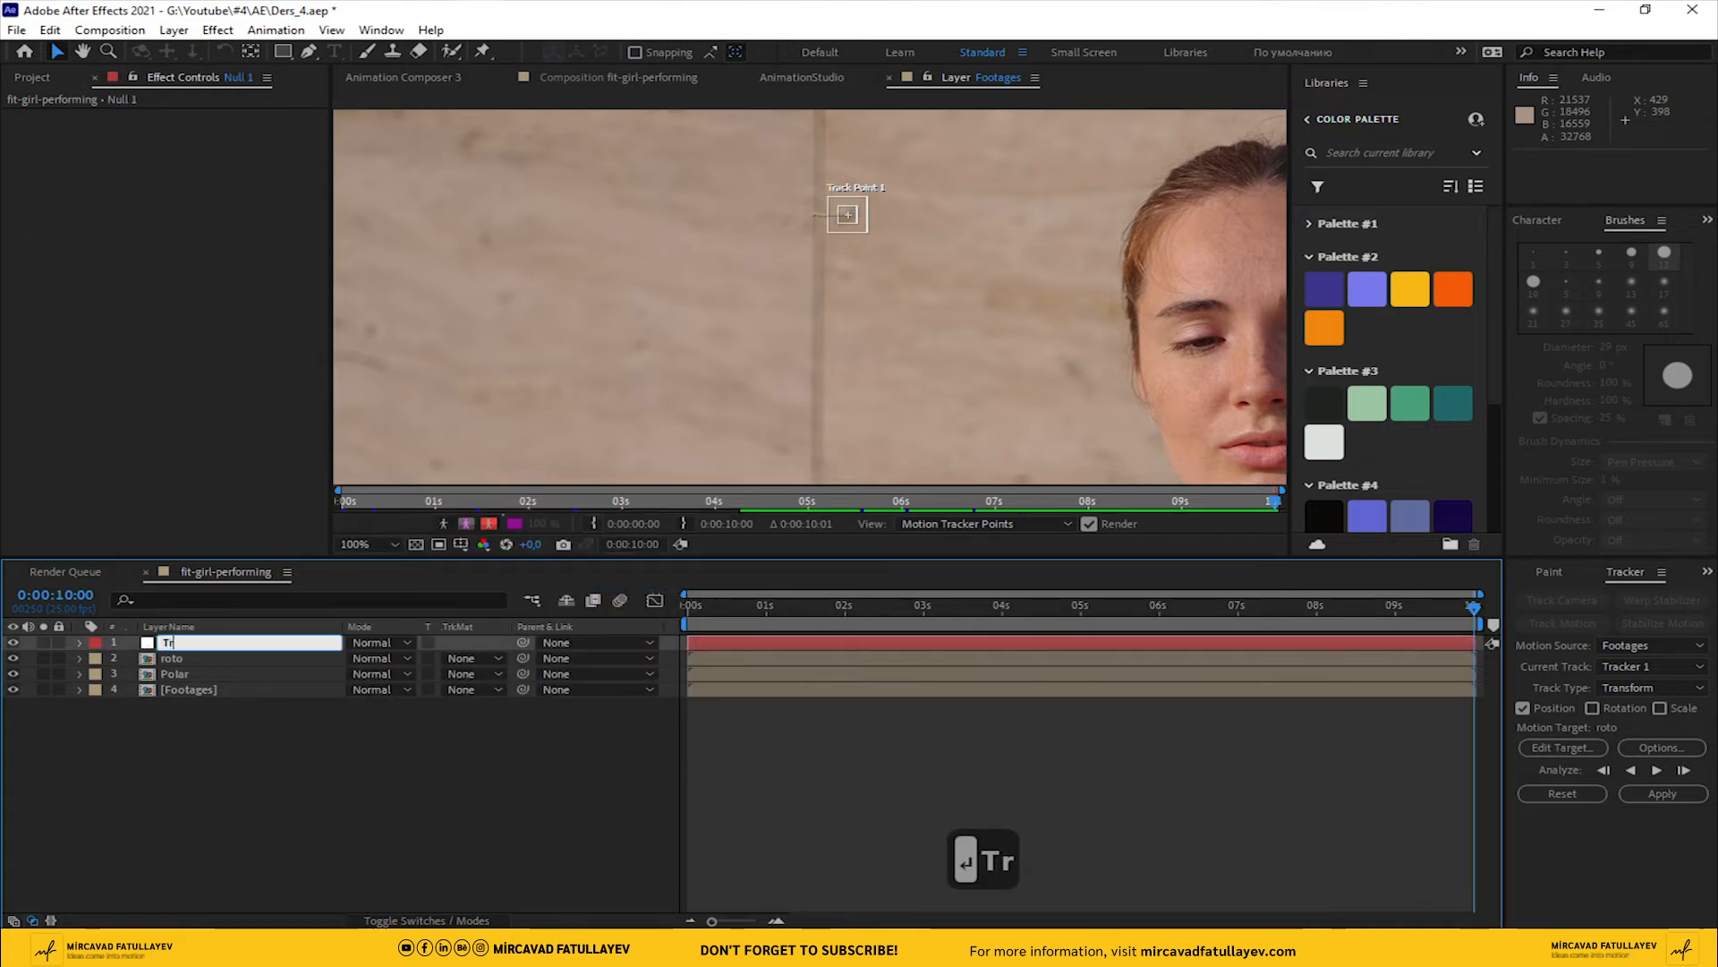
pyautogui.write('ack')
pyautogui.press('Return')
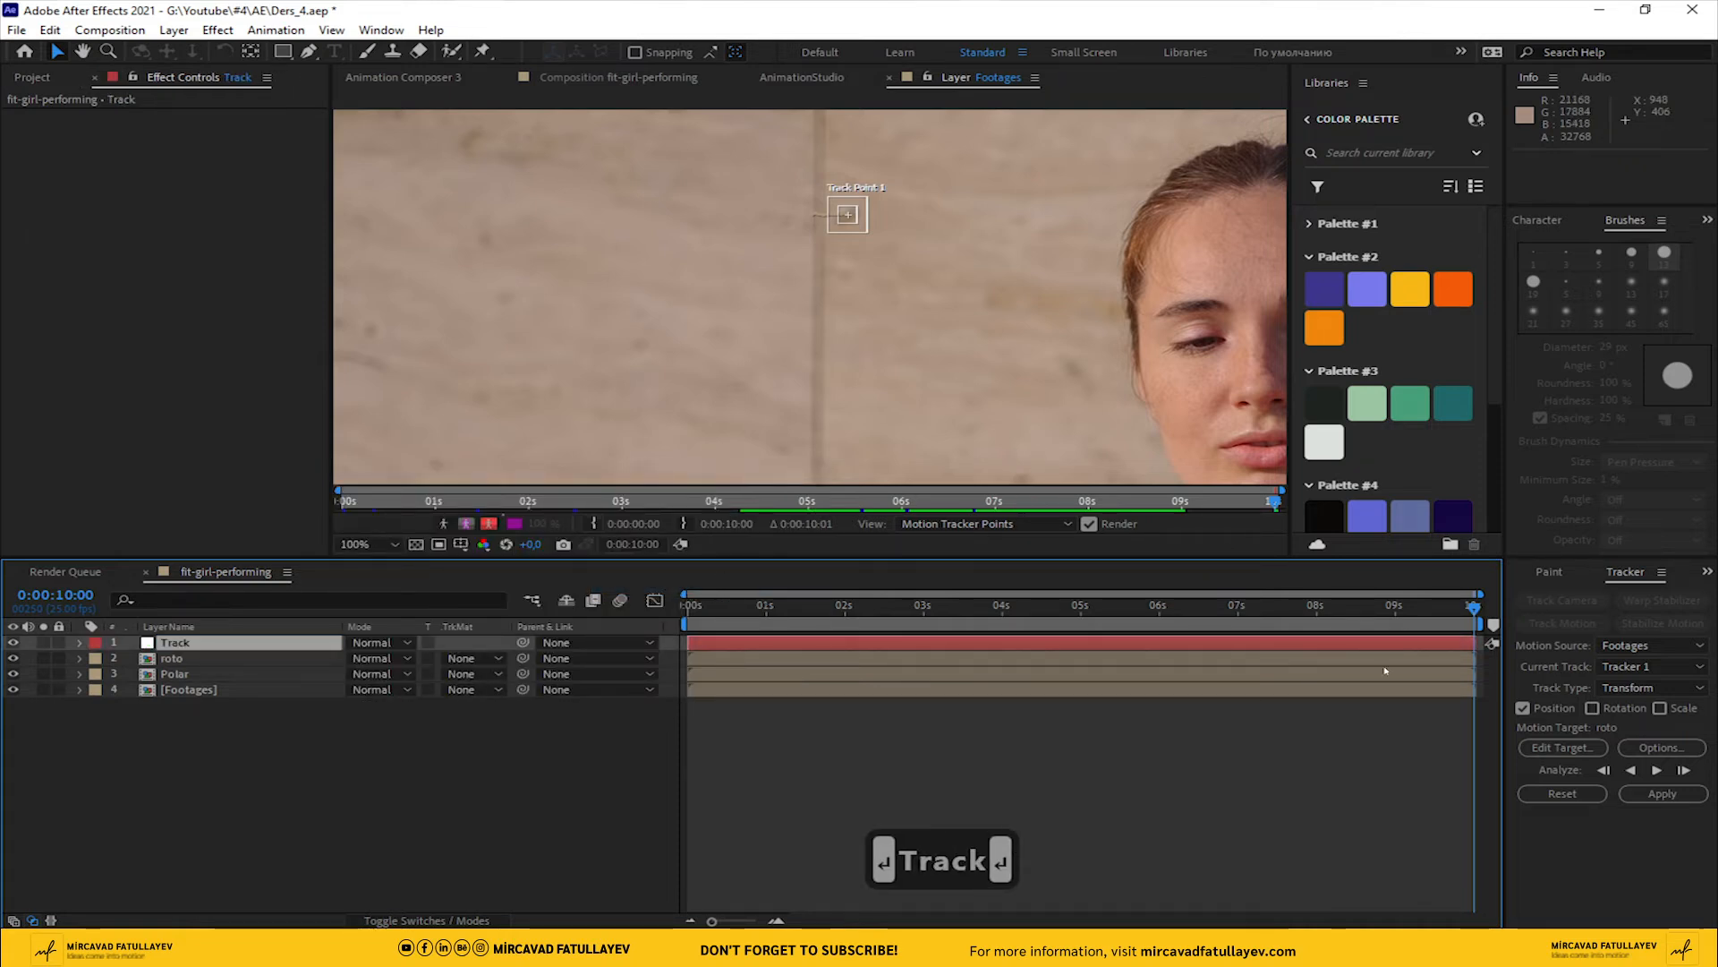
# Set the motion target to the Track layer and apply the tracking data in X and Y
pyautogui.click(1562, 747)
pyautogui.click(886, 448)
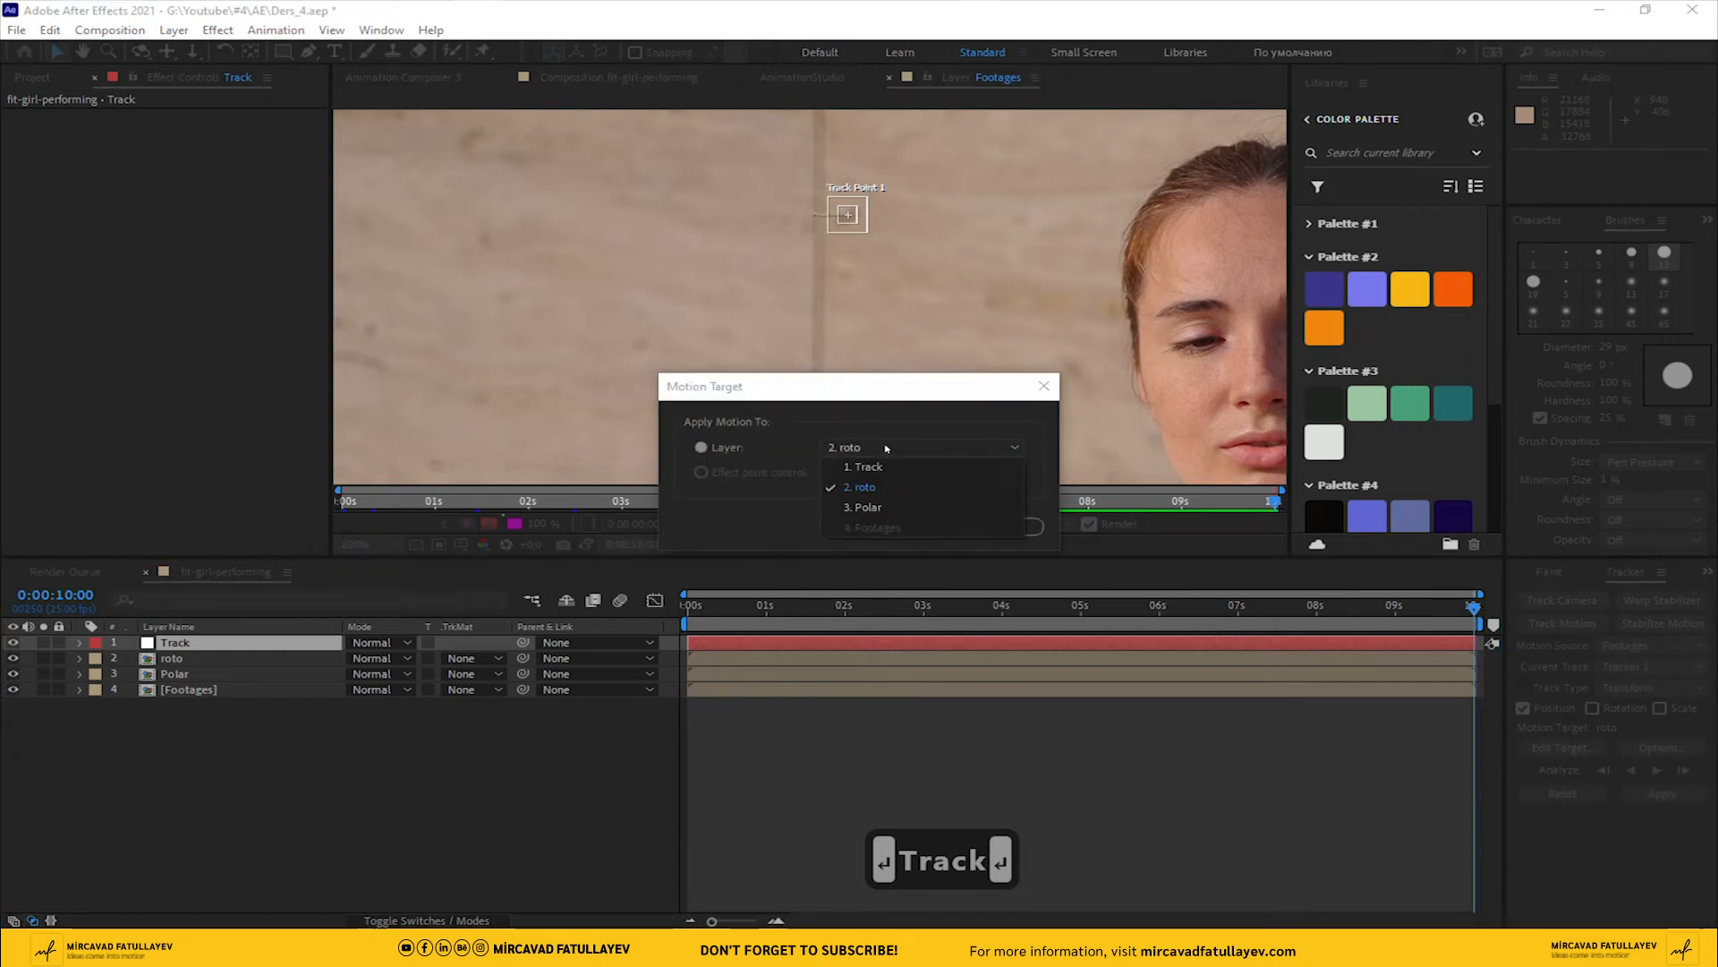
pyautogui.click(864, 466)
pyautogui.click(897, 526)
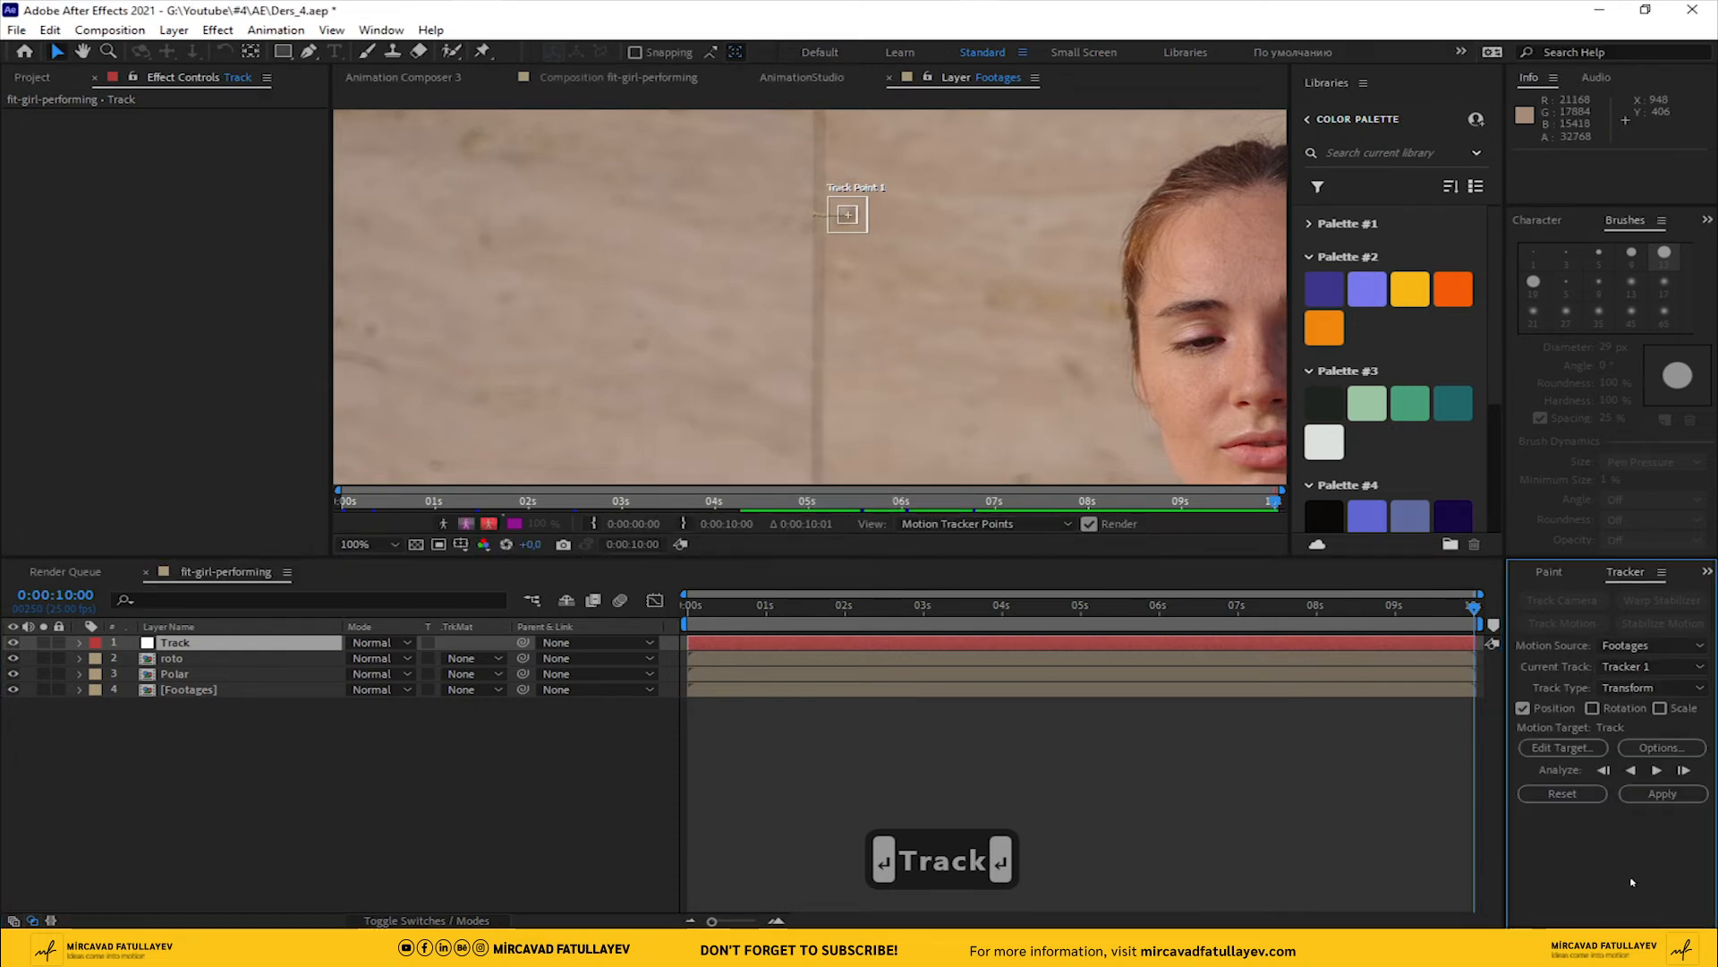
pyautogui.click(1662, 794)
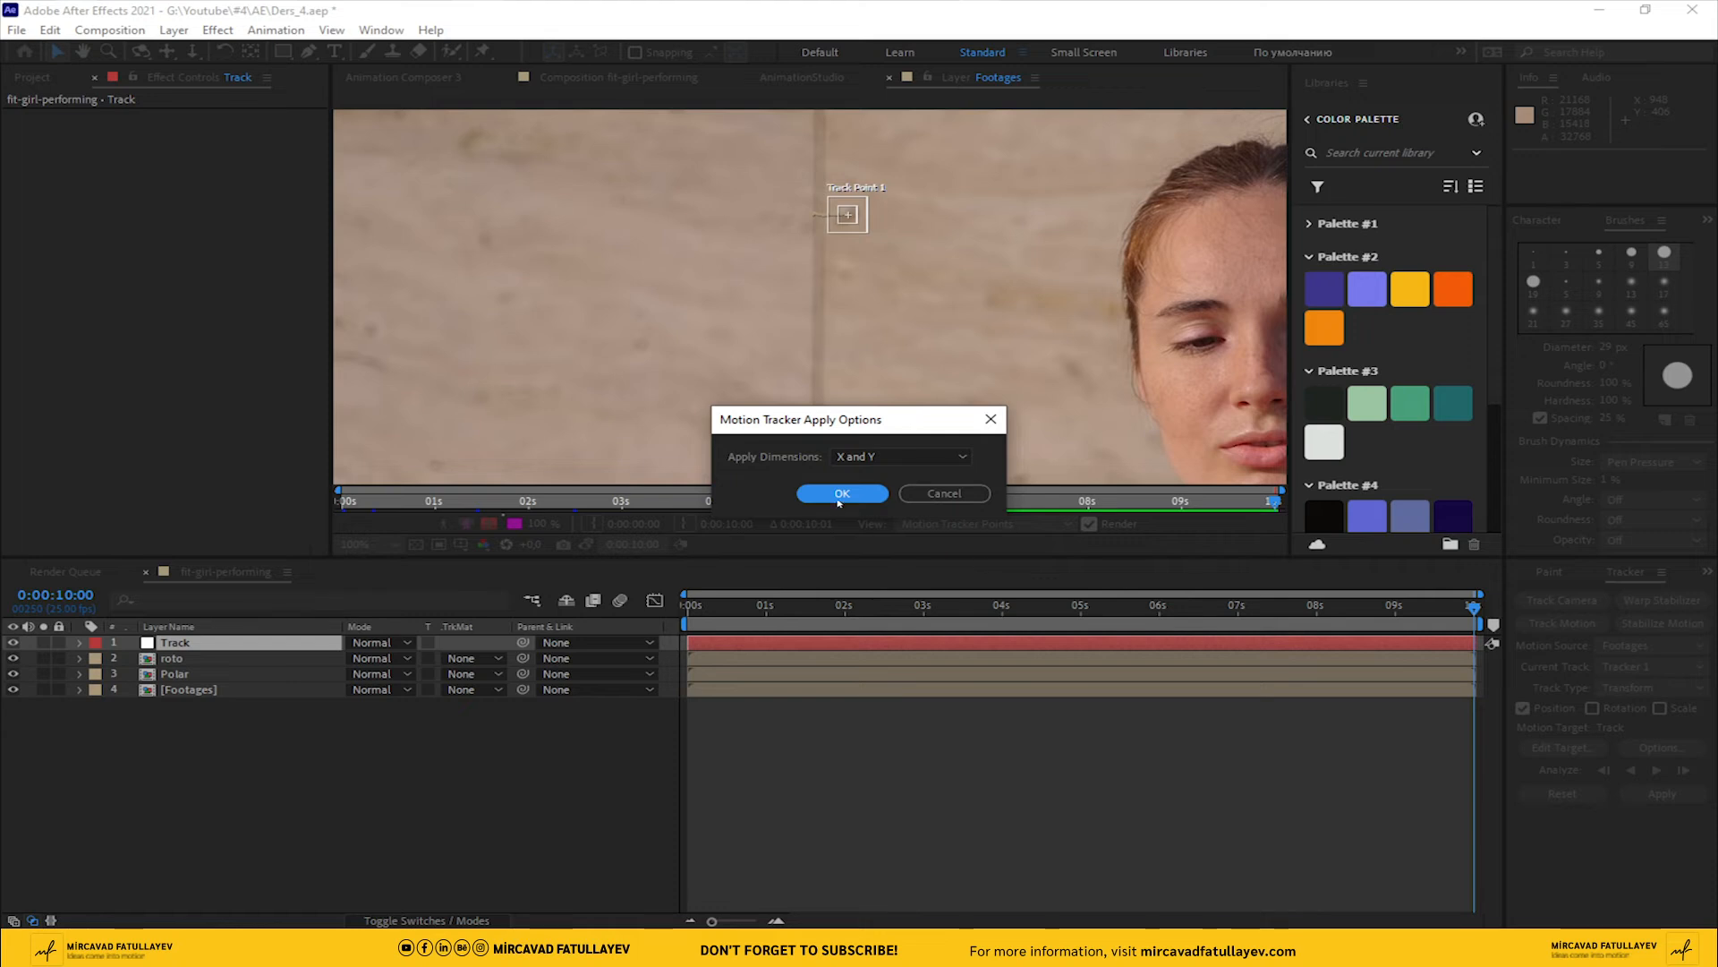
pyautogui.click(839, 493)
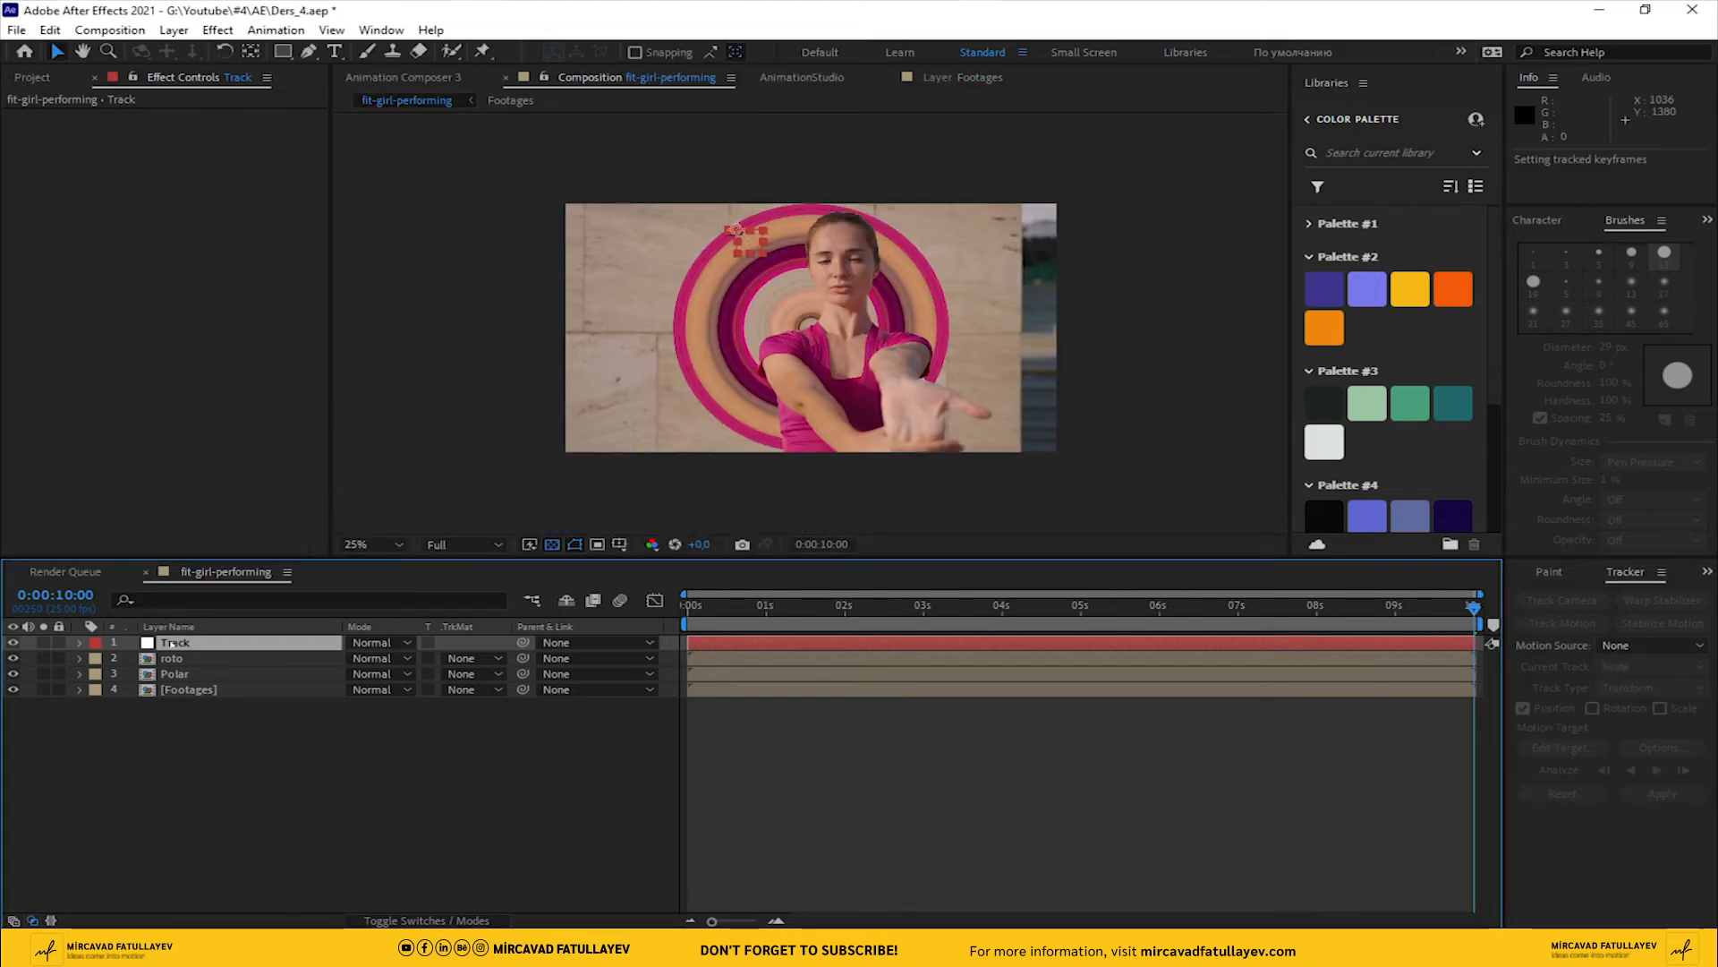
# Try parenting the Polar layer to the Track null at 0:00:10:00 and compare the first and last frames
pyautogui.click(175, 673)
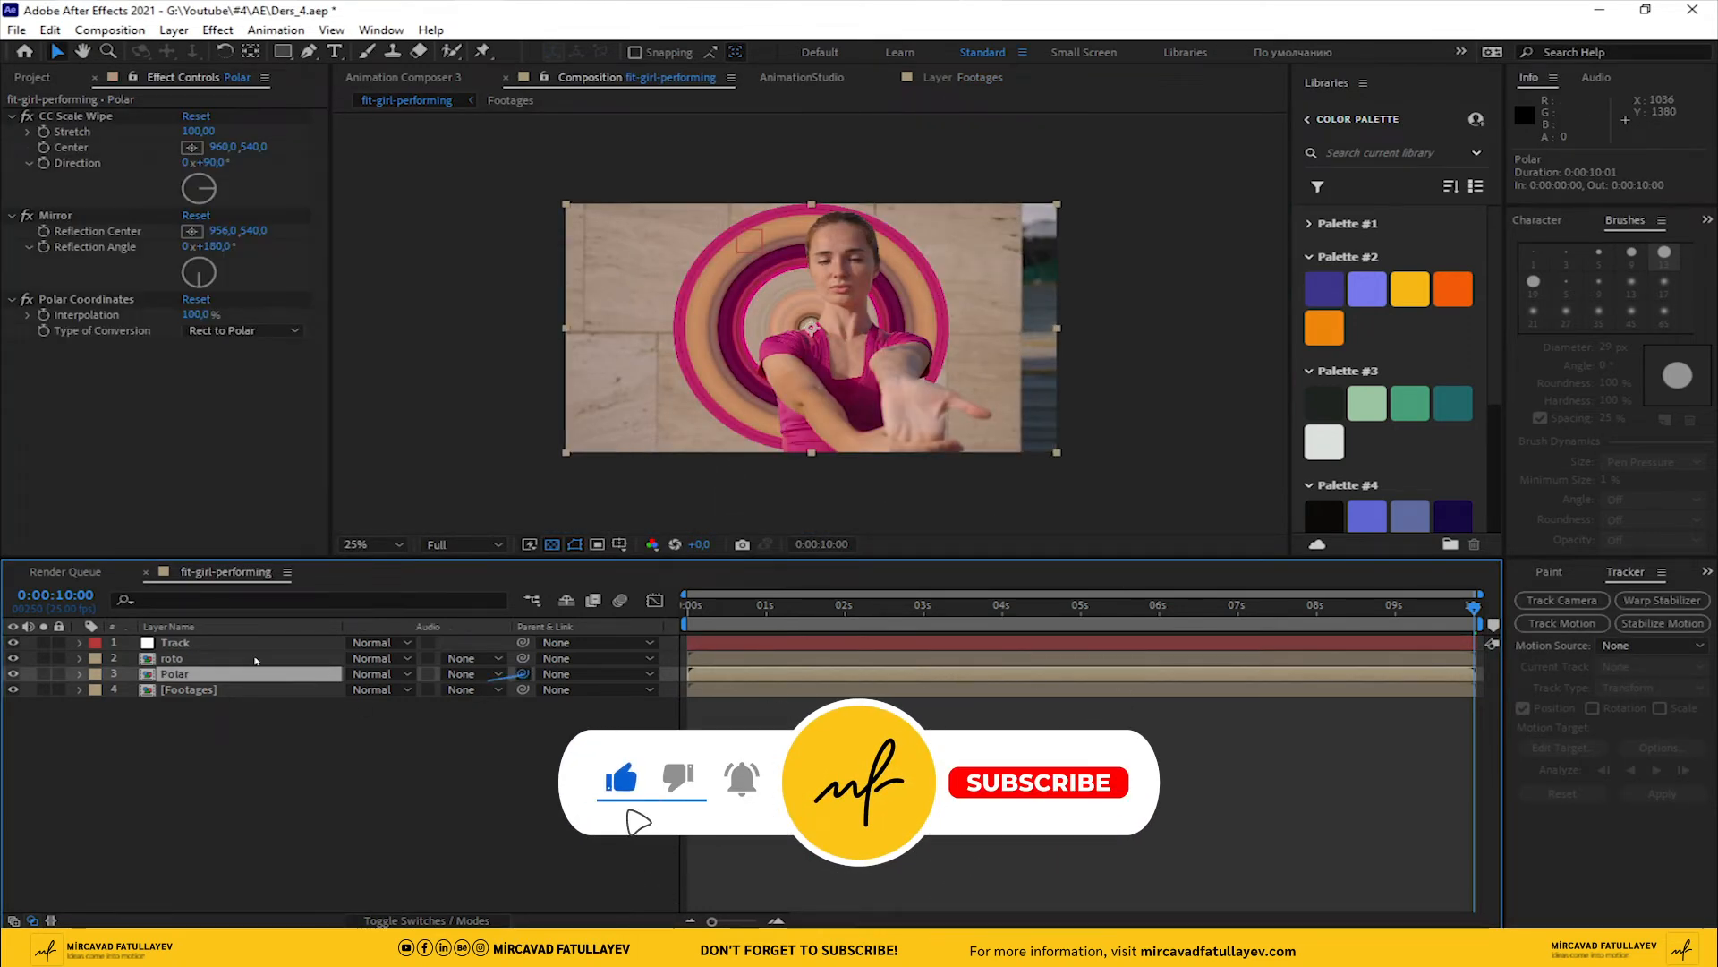
pyautogui.moveTo(256, 661); pyautogui.dragTo(175, 643)
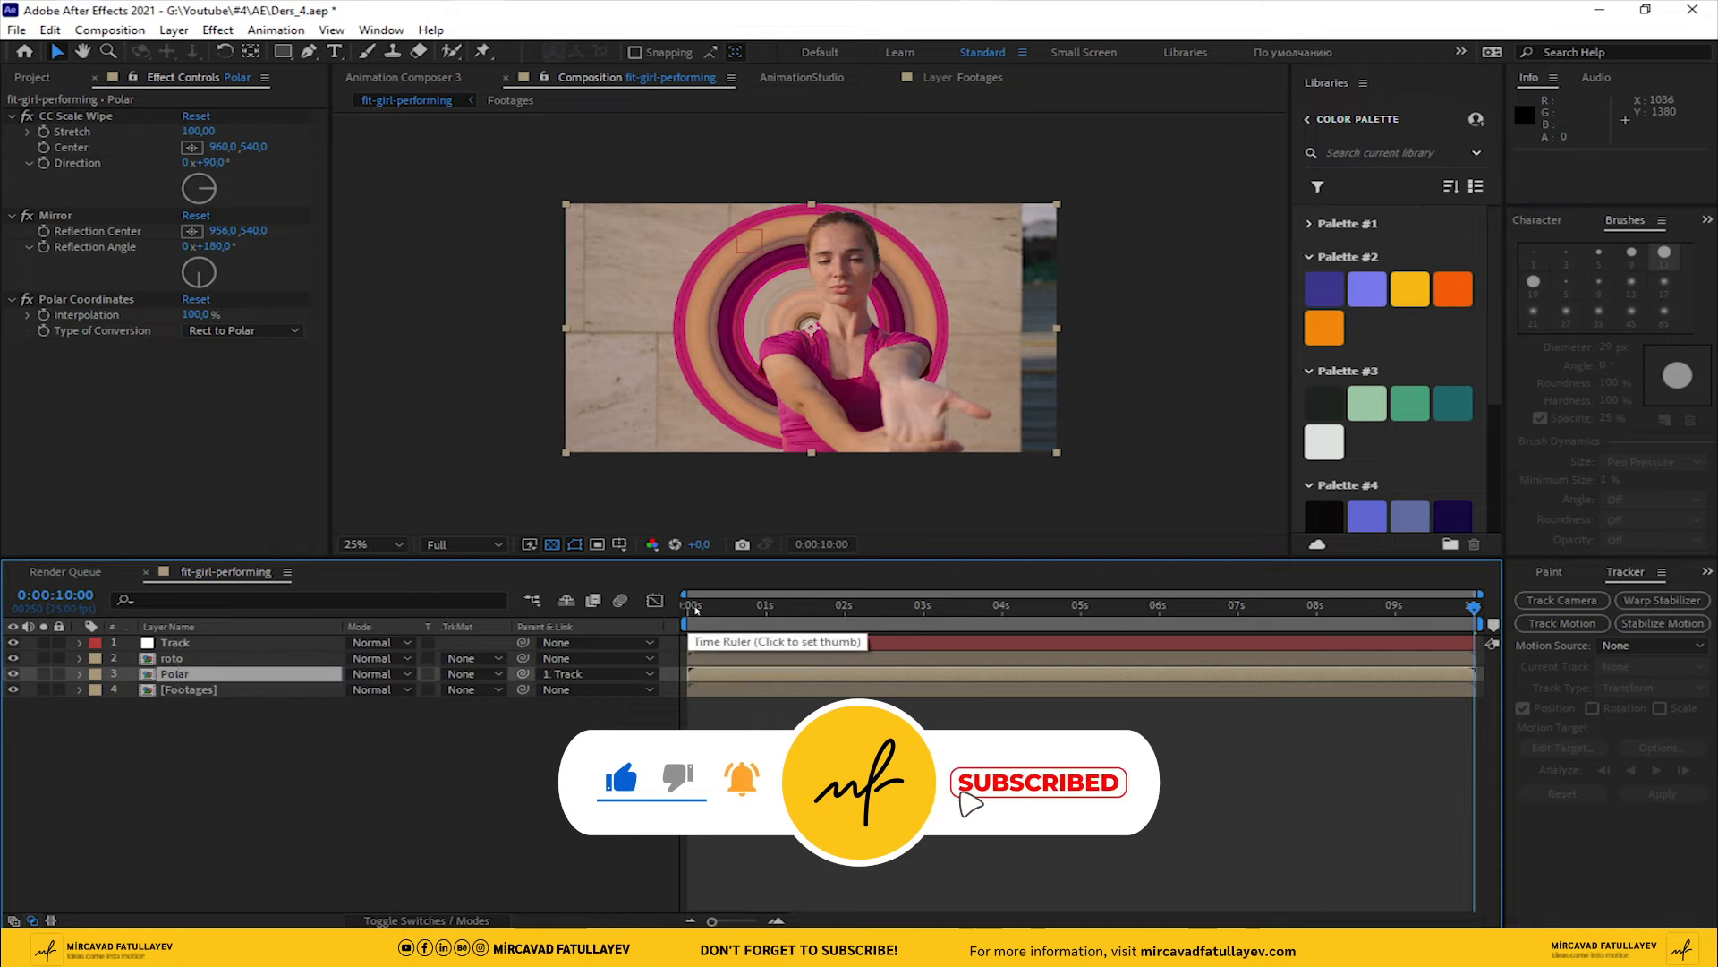
pyautogui.click(695, 608)
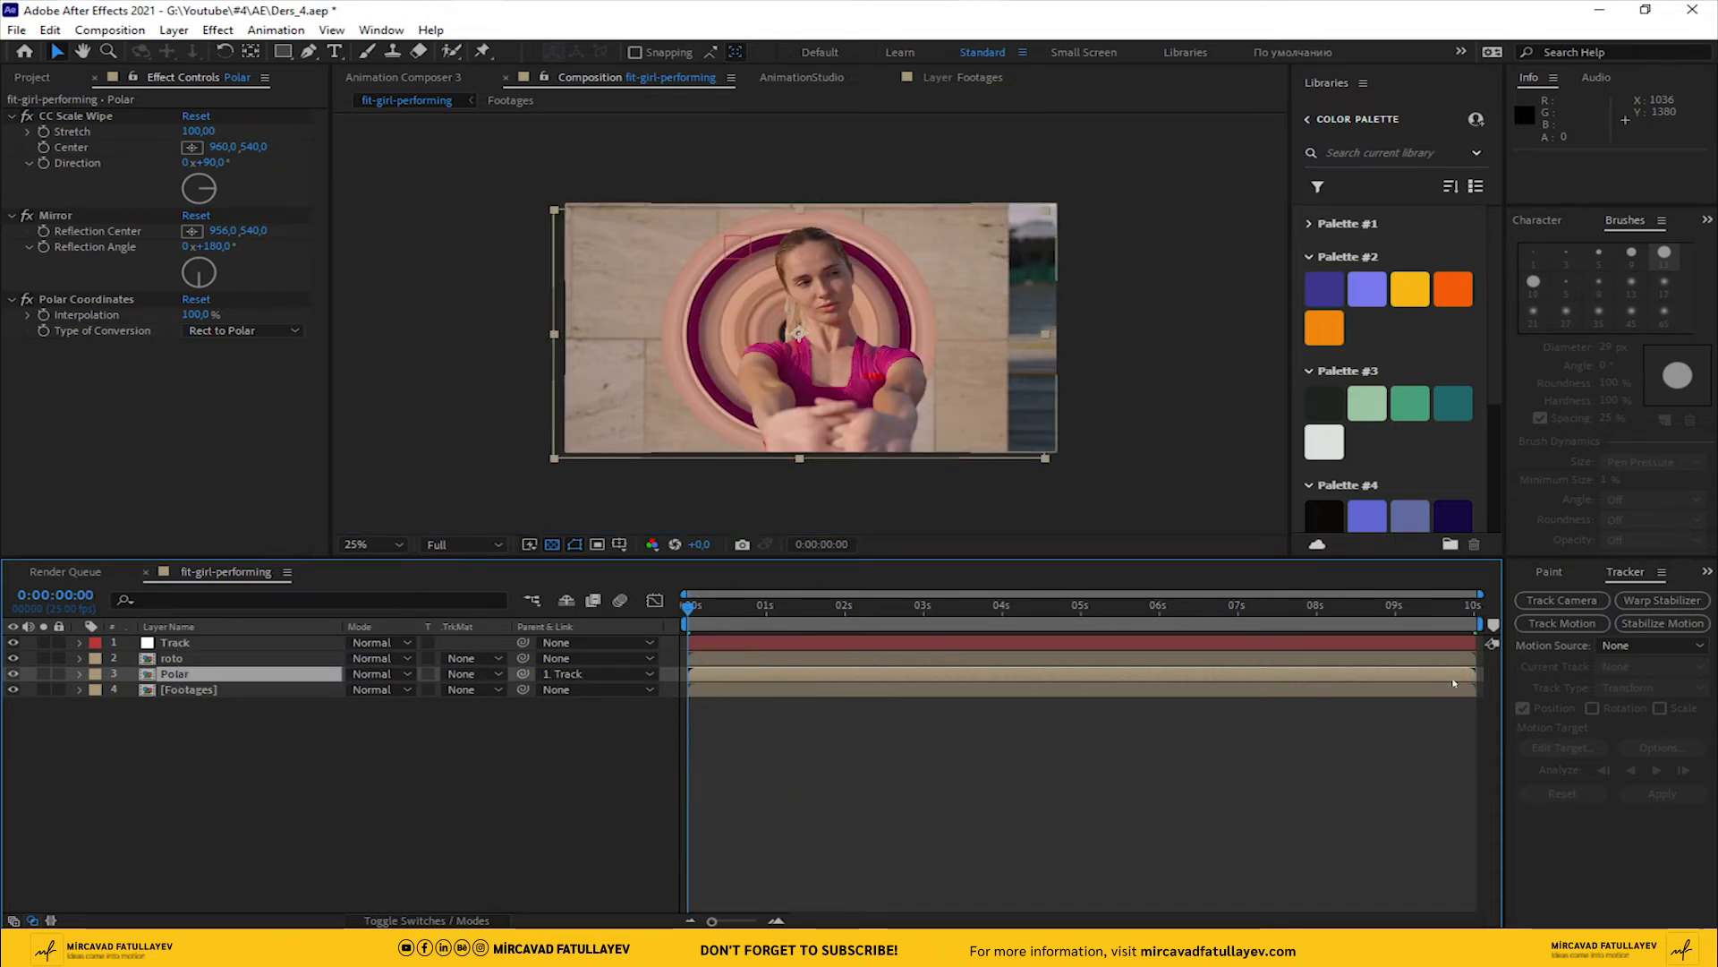
pyautogui.click(1473, 606)
pyautogui.click(589, 673)
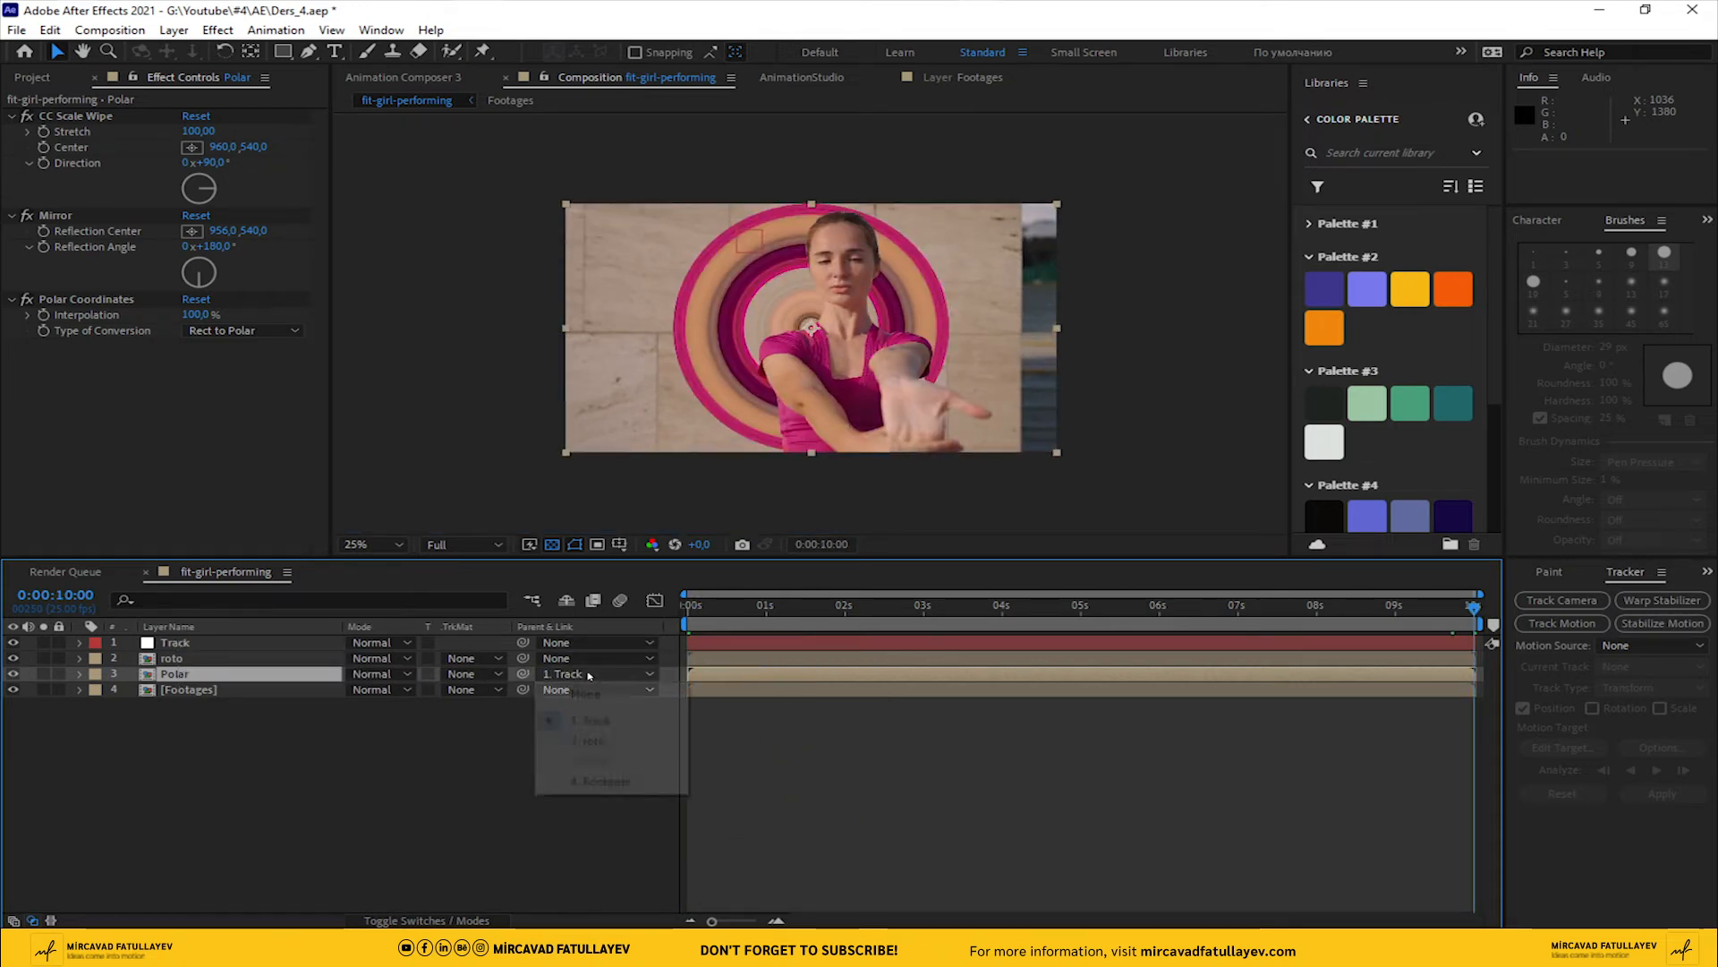
pyautogui.click(587, 695)
# Go to the first frame and parent the Polar layer to the Track null there
pyautogui.moveTo(723, 608); pyautogui.dragTo(685, 610)
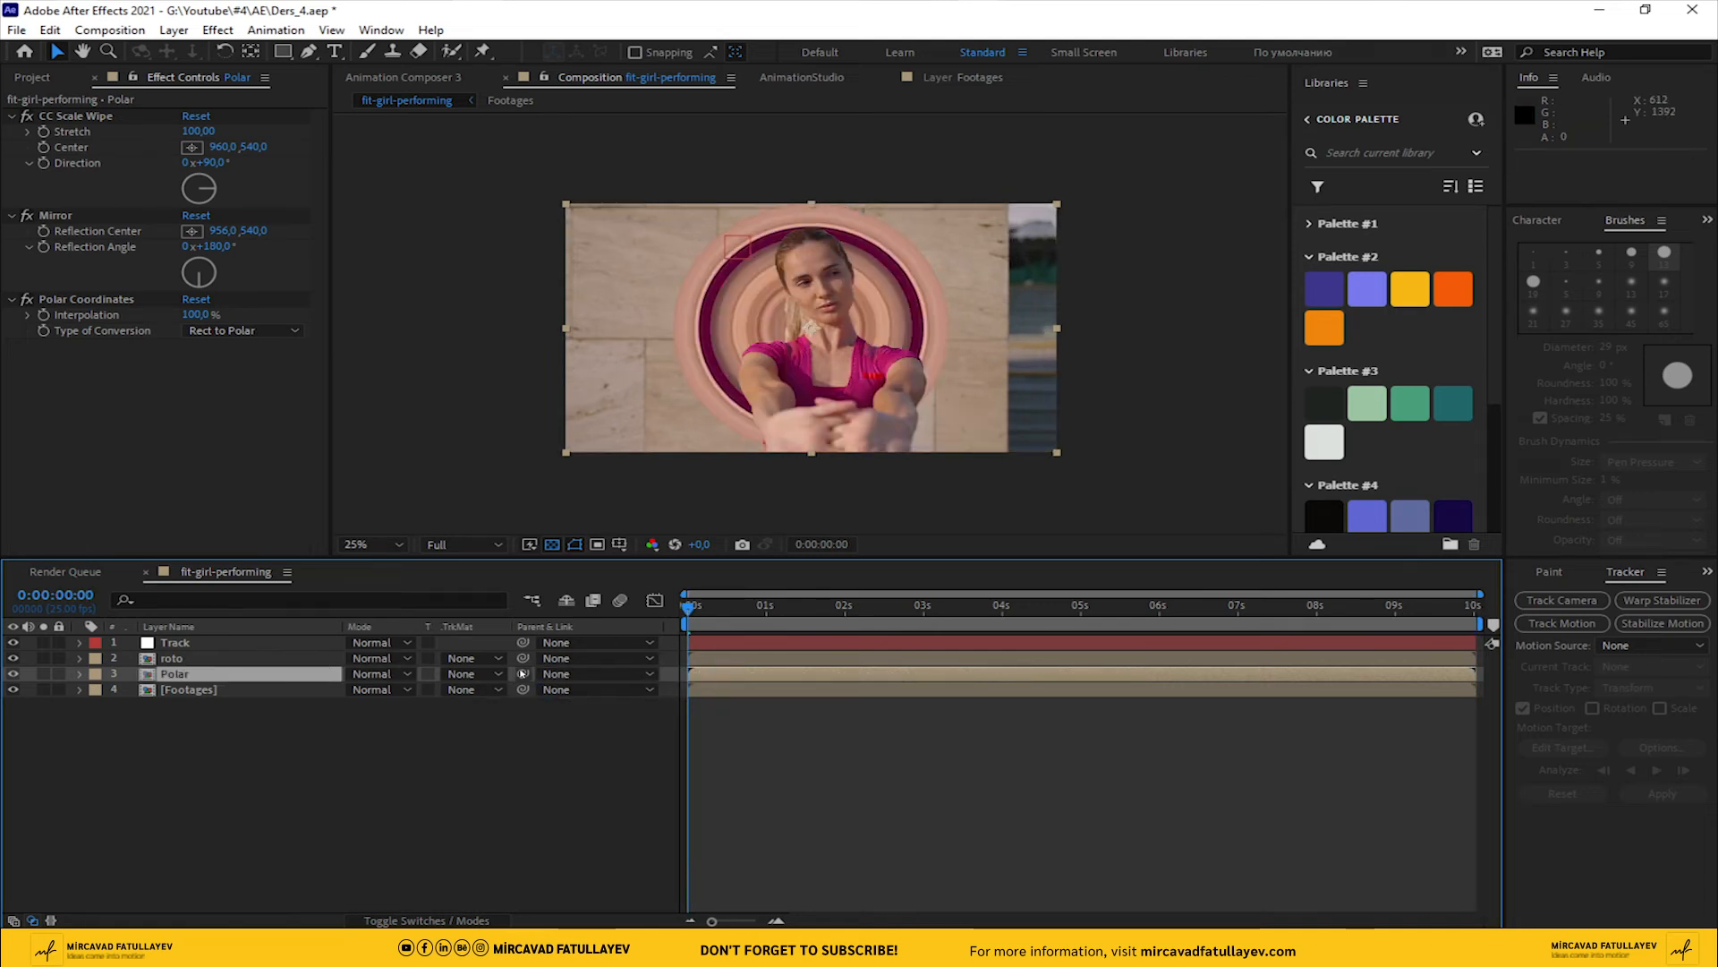
pyautogui.moveTo(522, 673); pyautogui.dragTo(213, 644)
pyautogui.click(208, 674)
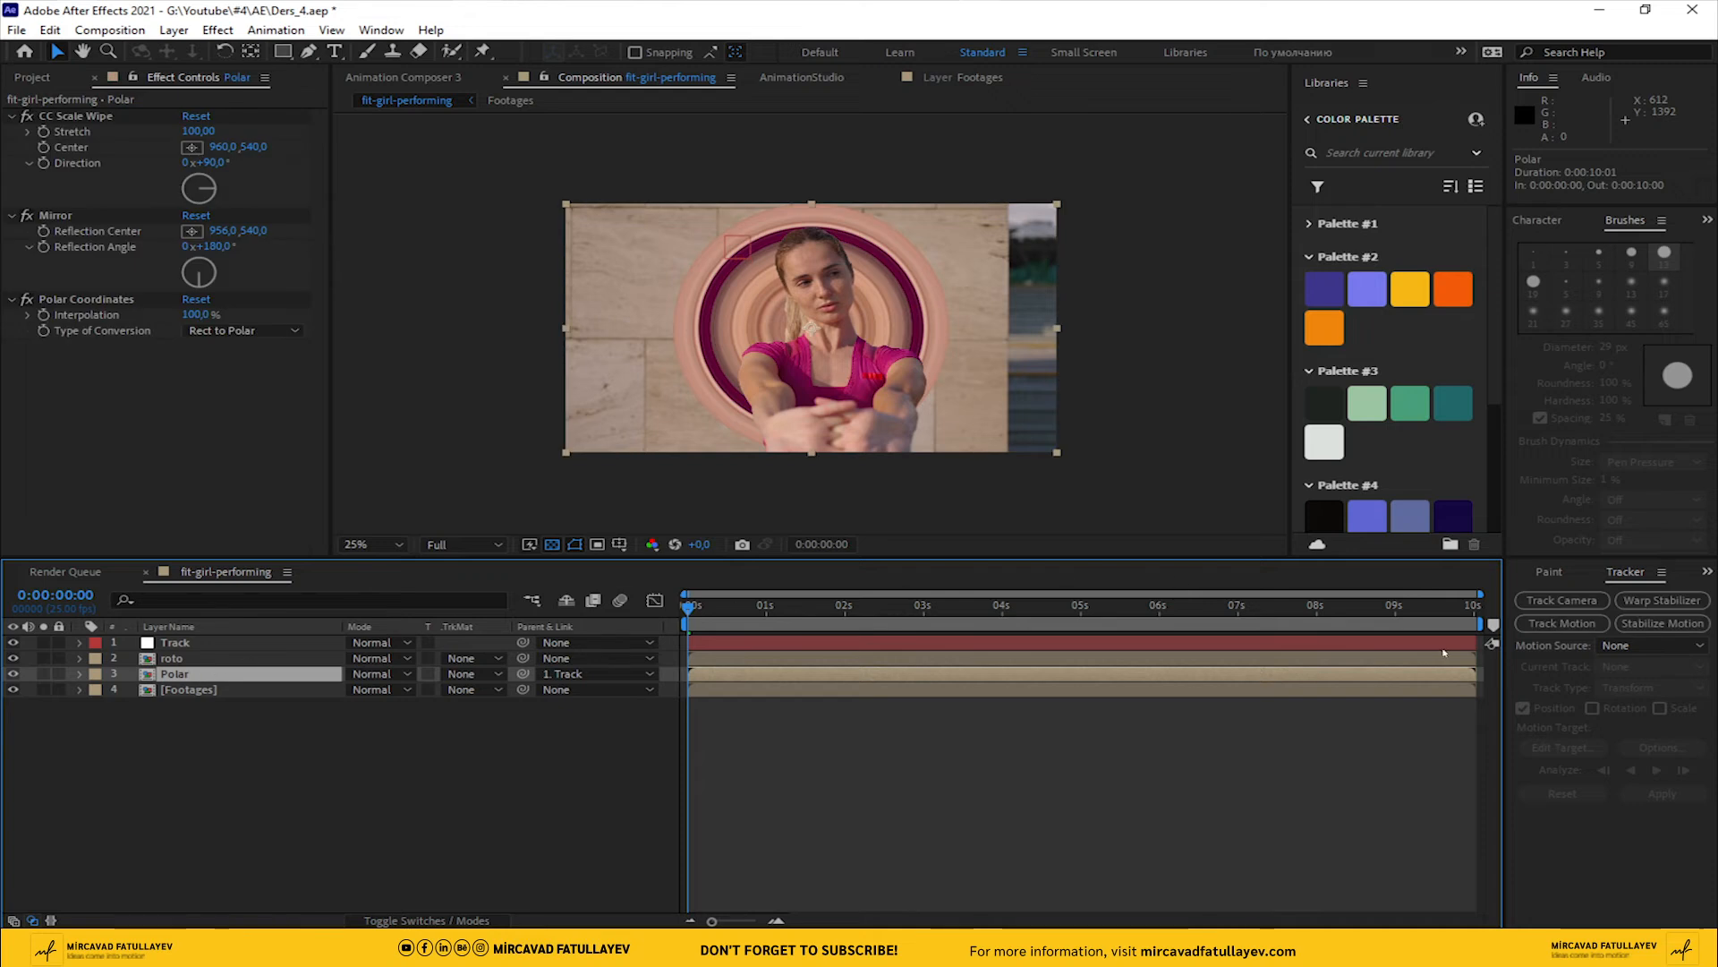
# Display the Align options and shift the Polar layer by about 34 px horizontally and 60 px down behind the woman
pyautogui.click(1705, 573)
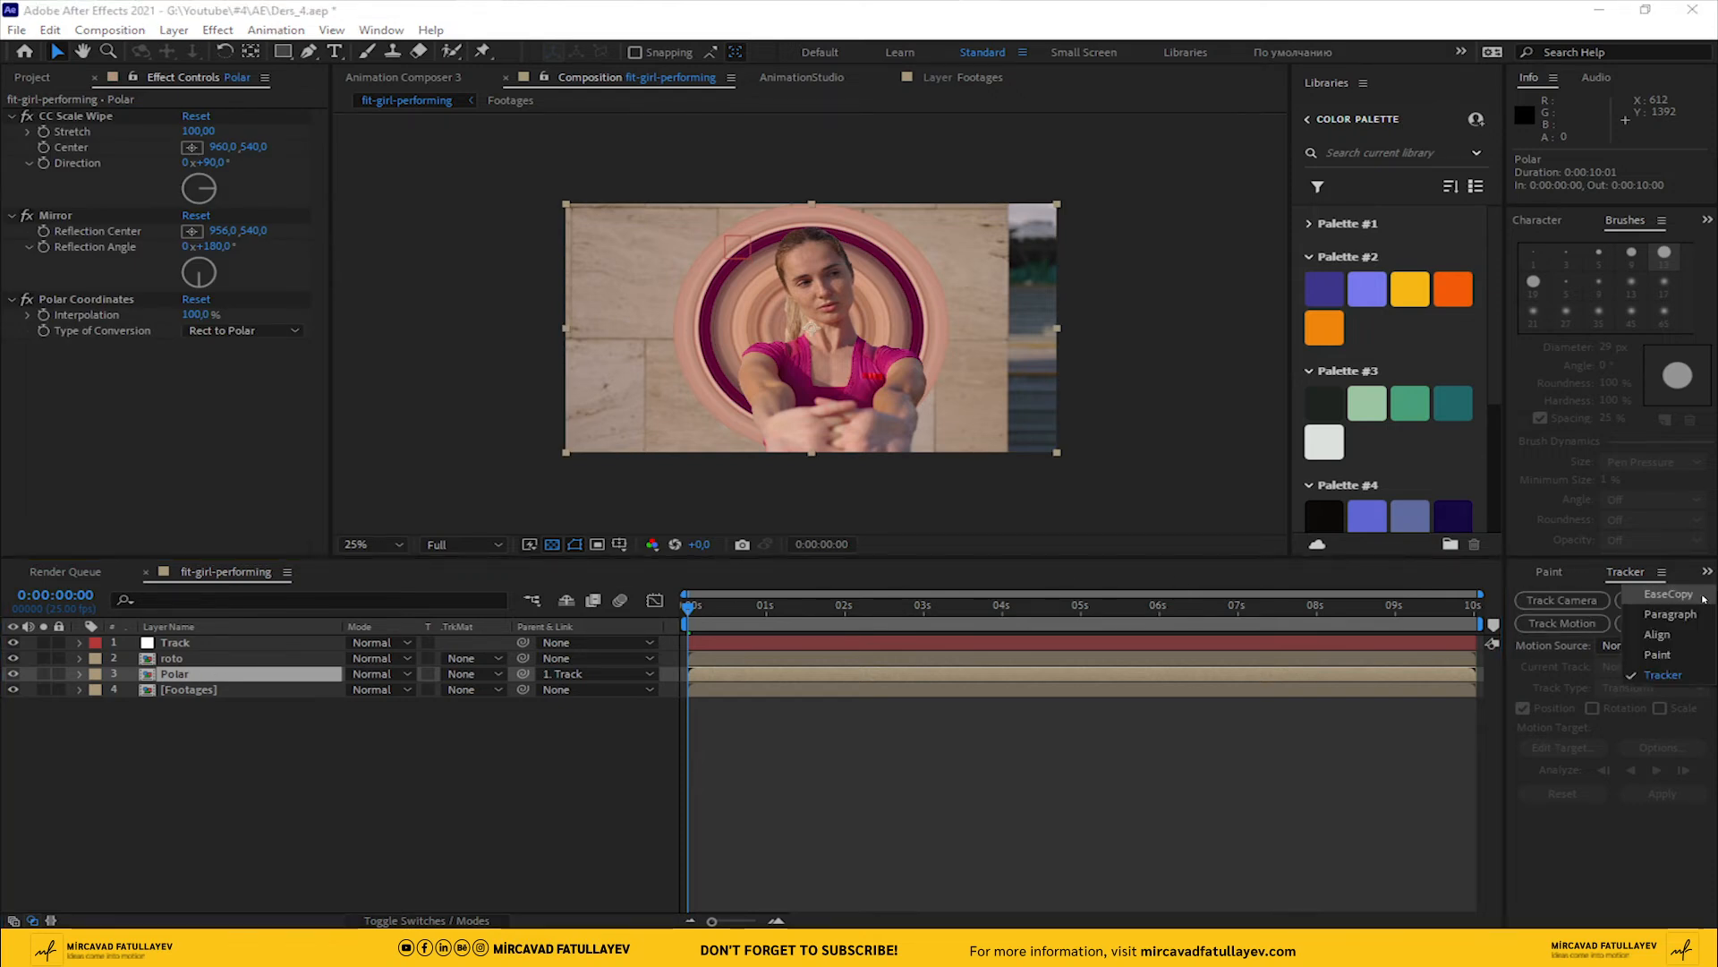
pyautogui.click(1660, 633)
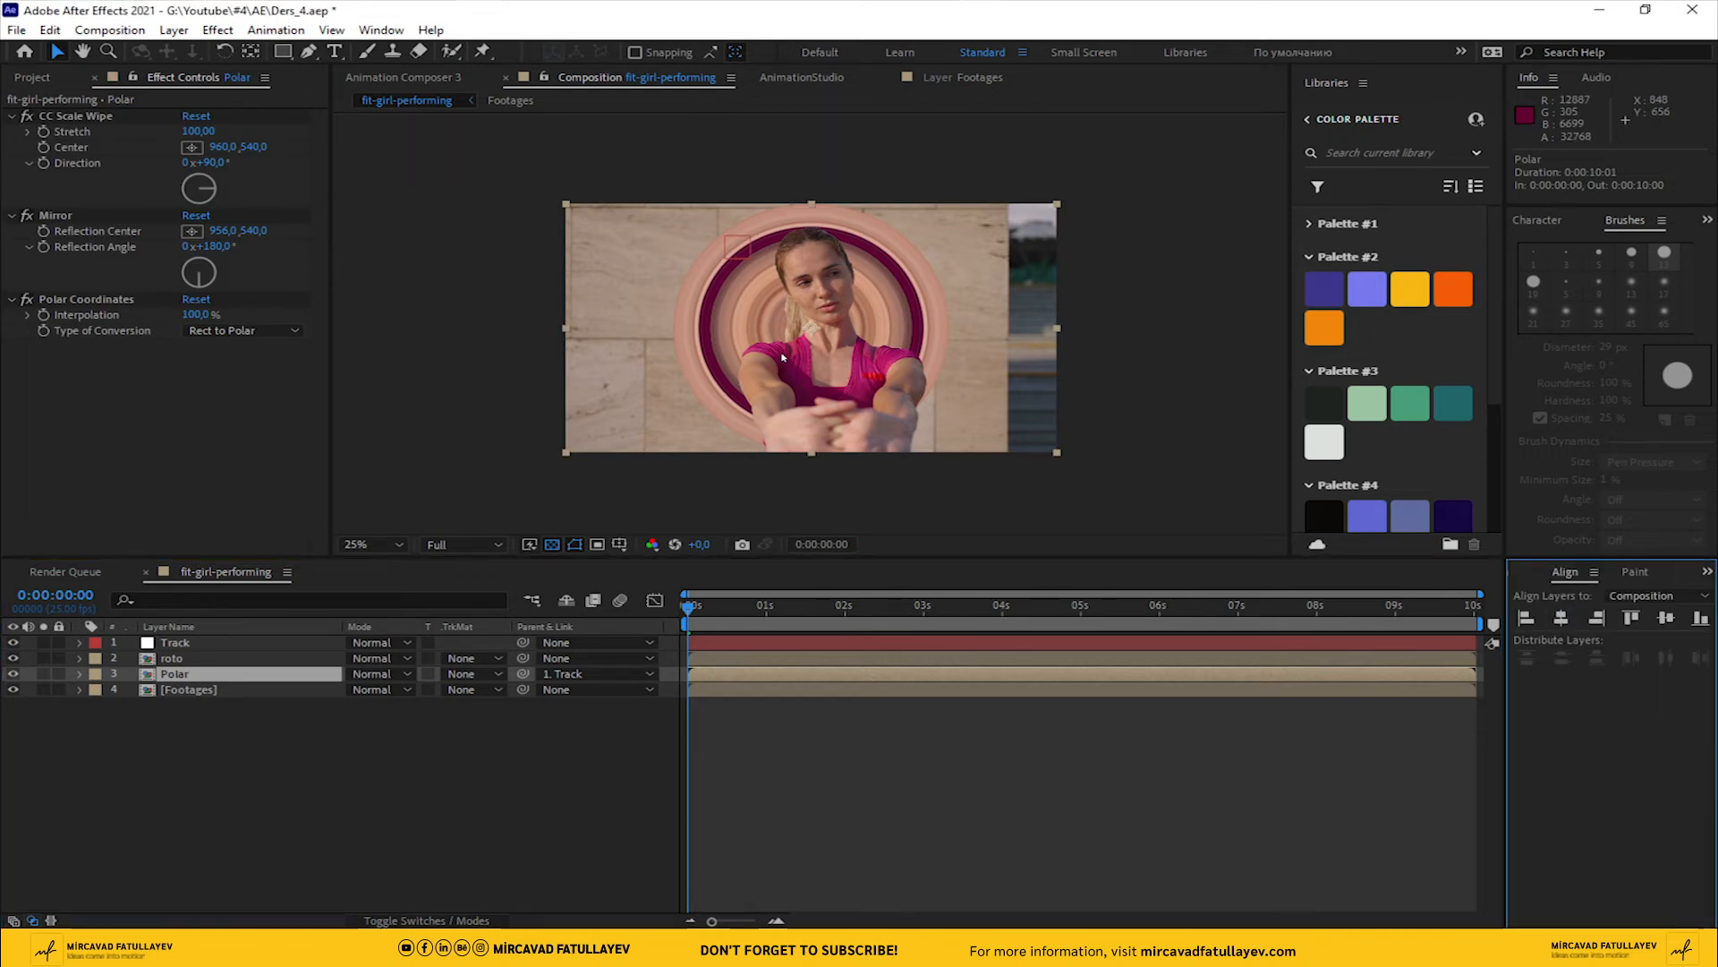
pyautogui.scroll(2, 838, 353)
pyautogui.moveTo(838, 354); pyautogui.dragTo(853, 380)
# Reveal the Polar layer's Scale and set it to 140%
pyautogui.press('s')
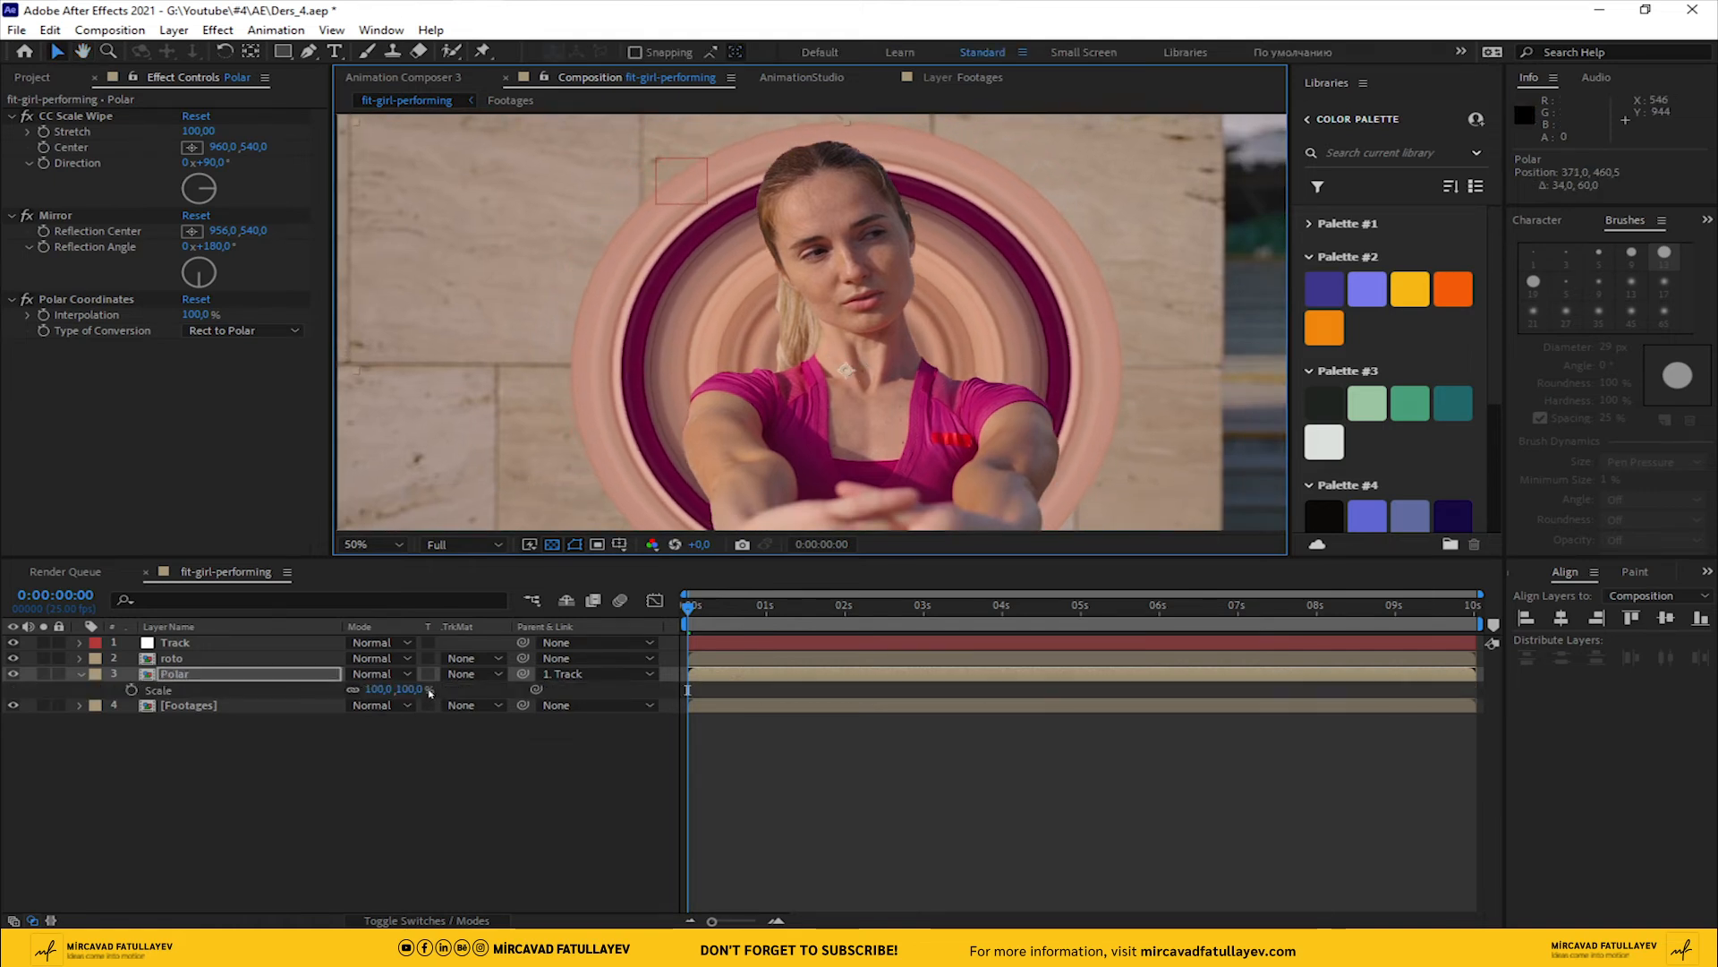
pyautogui.moveTo(408, 689)
pyautogui.mouseDown()
pyautogui.moveTo(454, 689)
pyautogui.moveTo(403, 689)
pyautogui.mouseUp()
pyautogui.scroll(-2, 582, 410)
pyautogui.click(404, 689)
pyautogui.write('140')
pyautogui.press('Return')
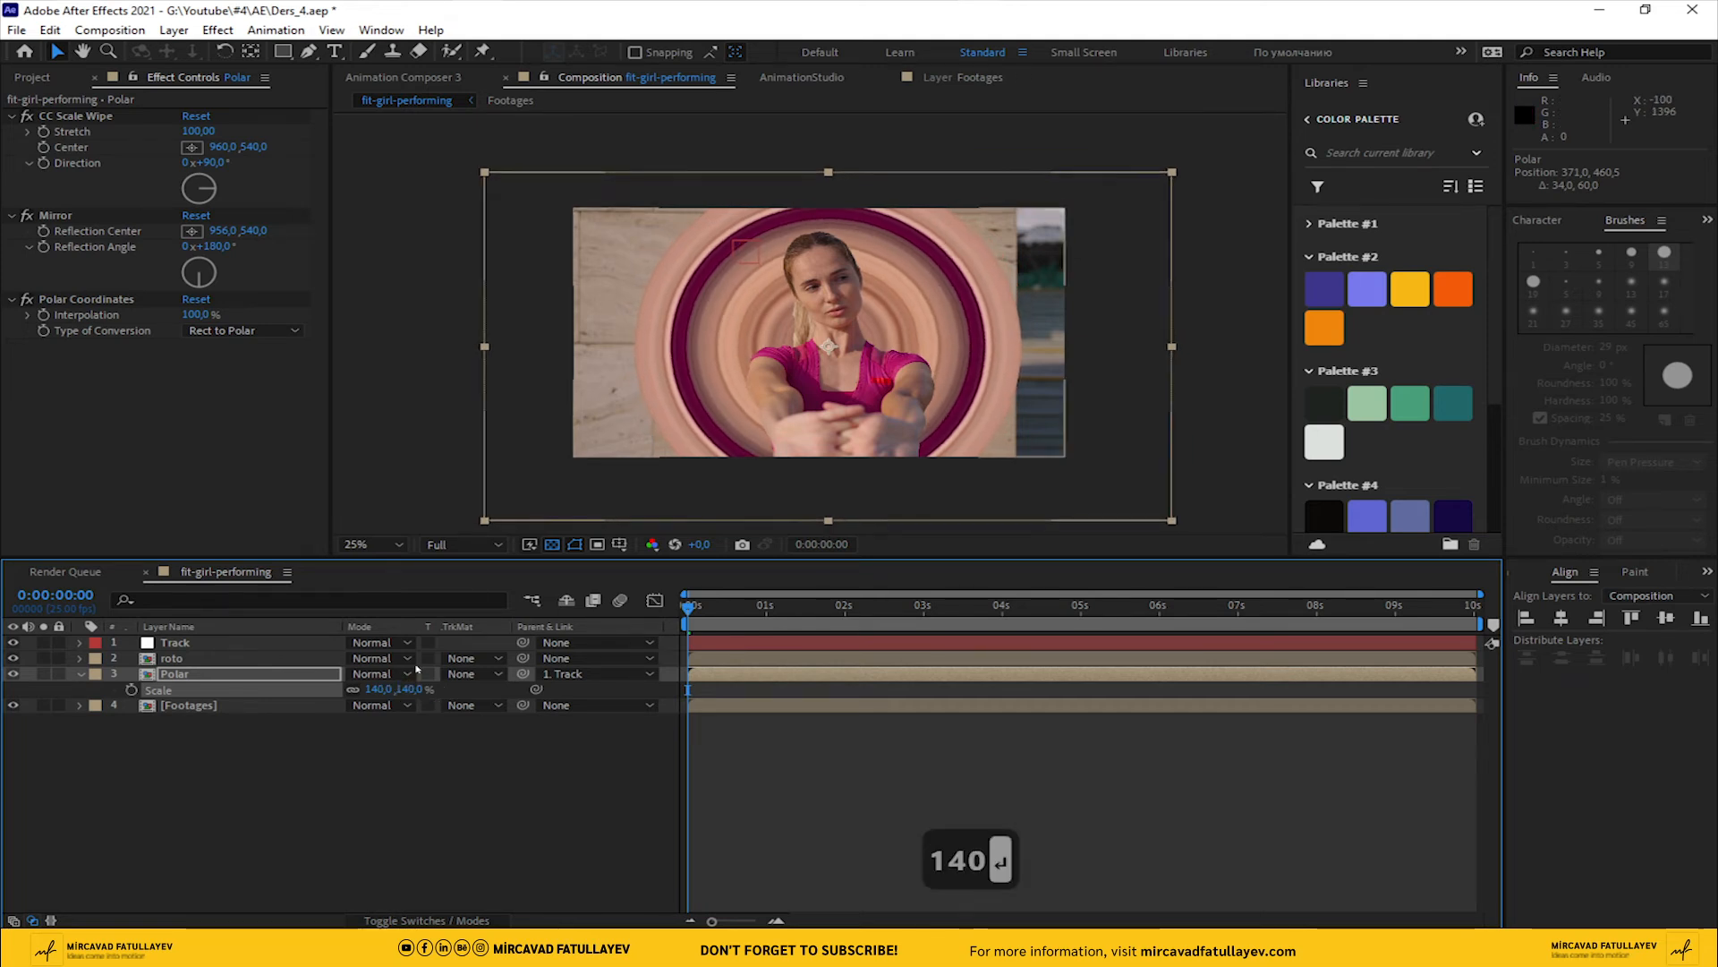
pyautogui.press('F2')
pyautogui.click(183, 675)
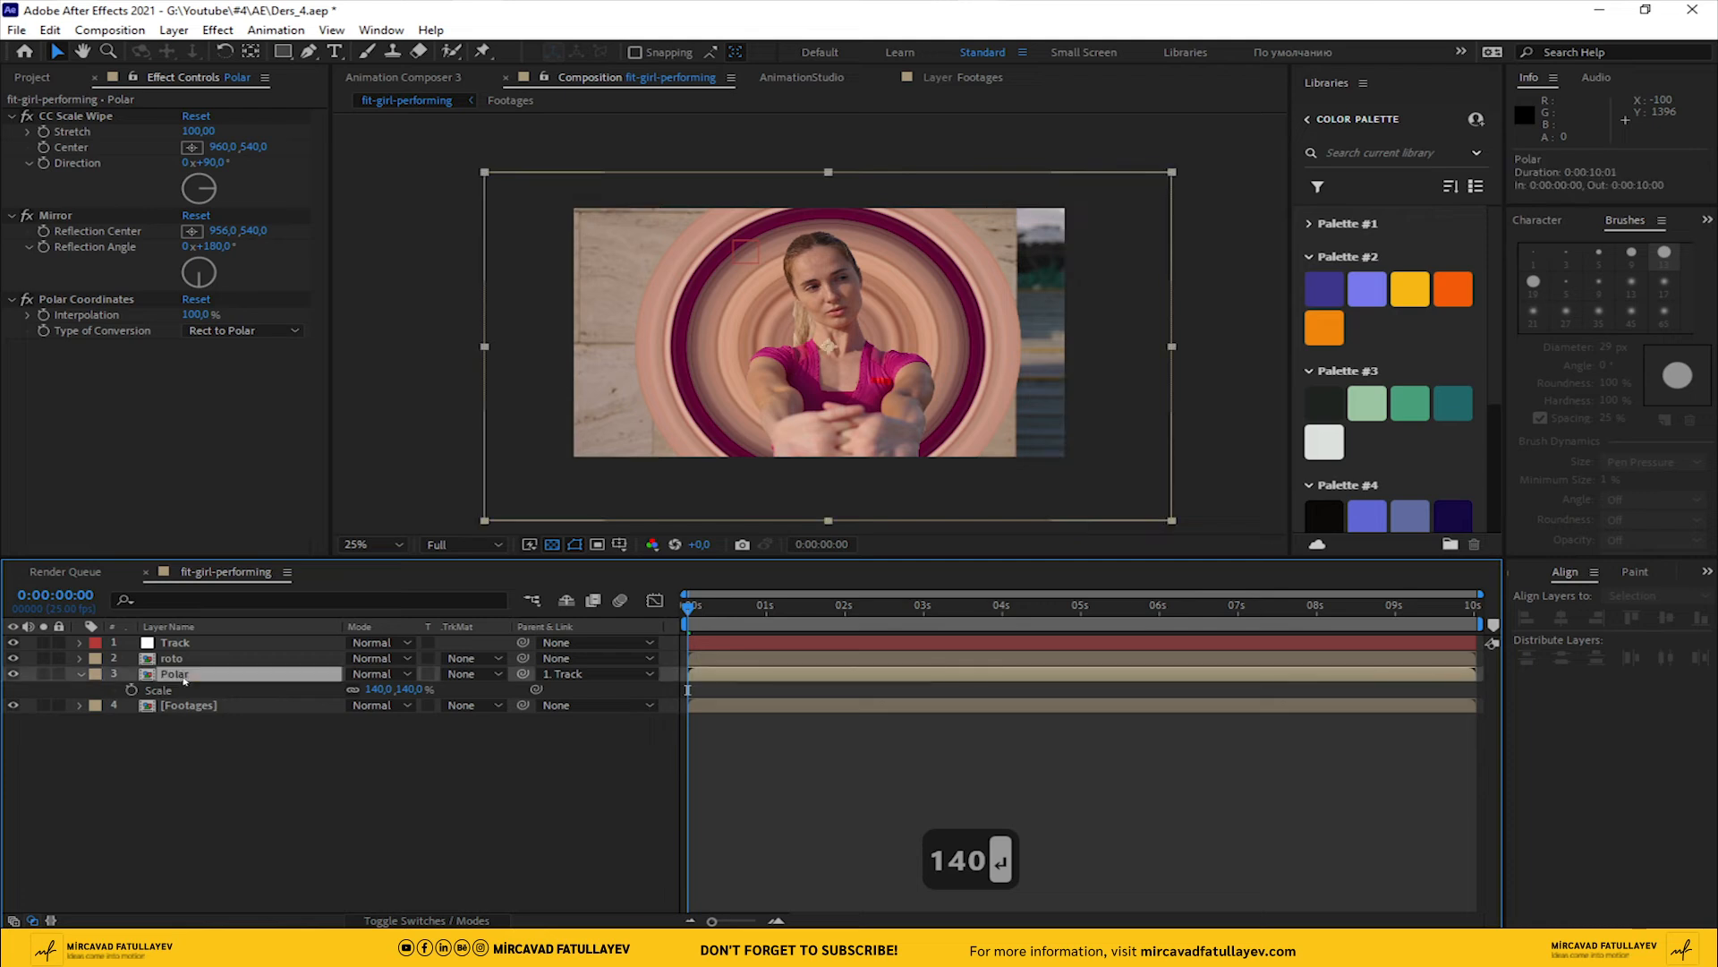
# Preview the composition's opening frames to check how the enlarged polar circle follows the wall
pyautogui.click(377, 767)
pyautogui.press('space')
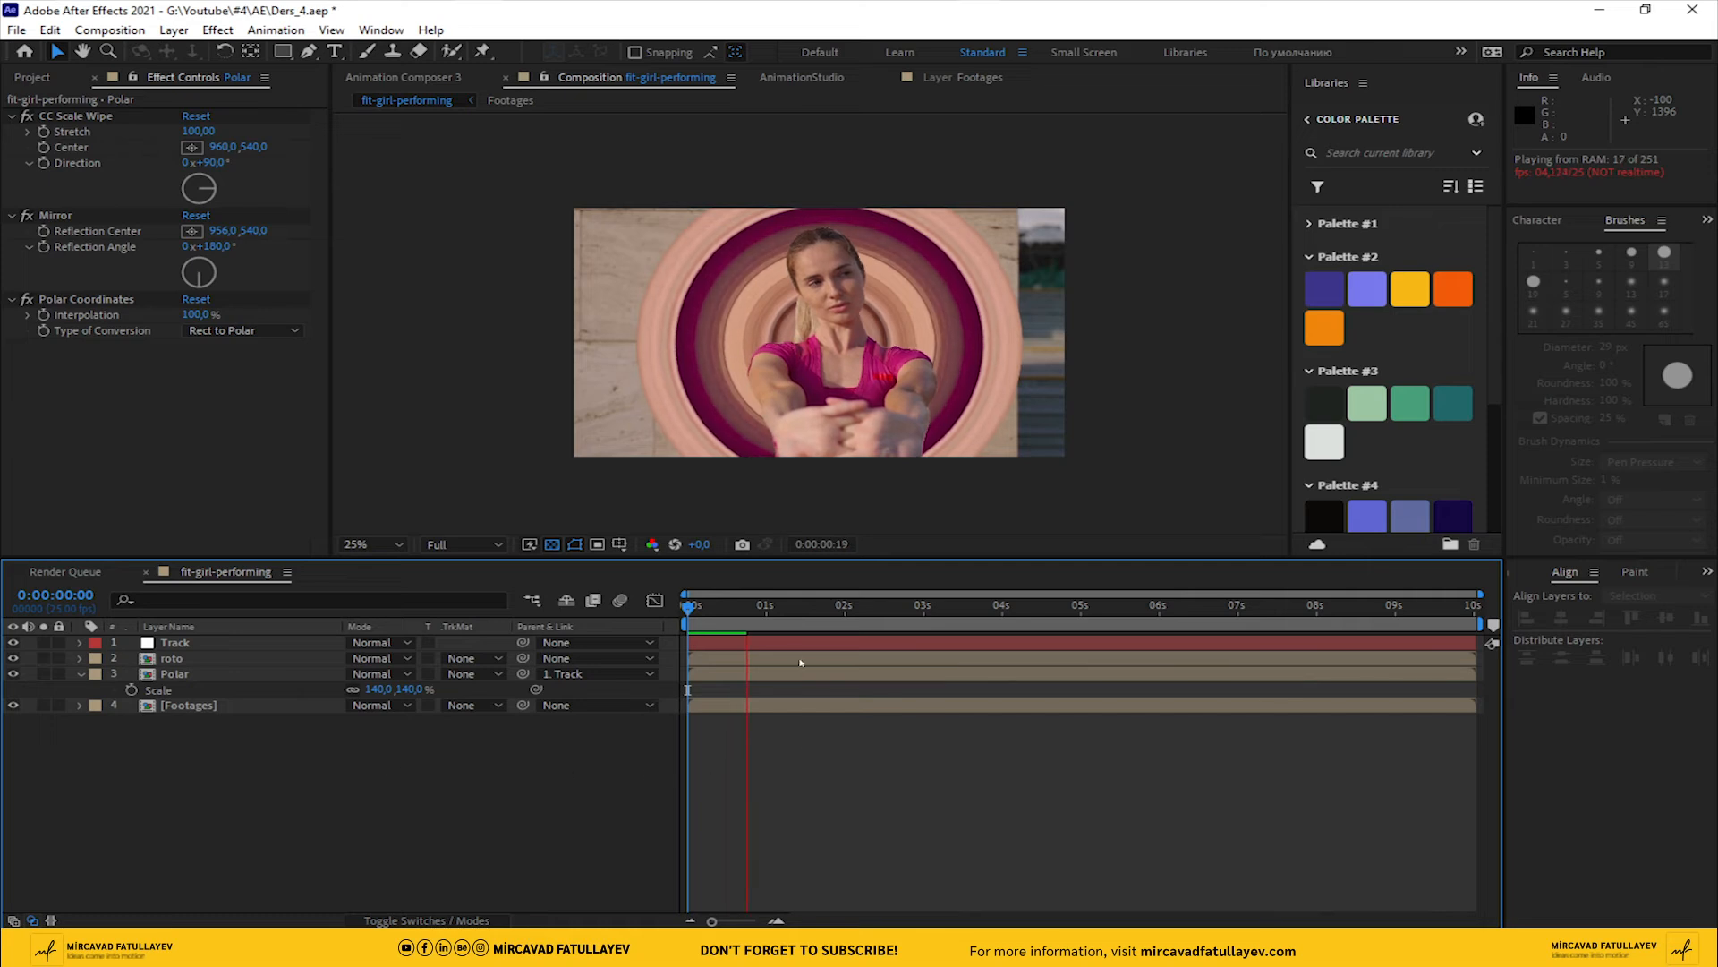
pyautogui.press('space')
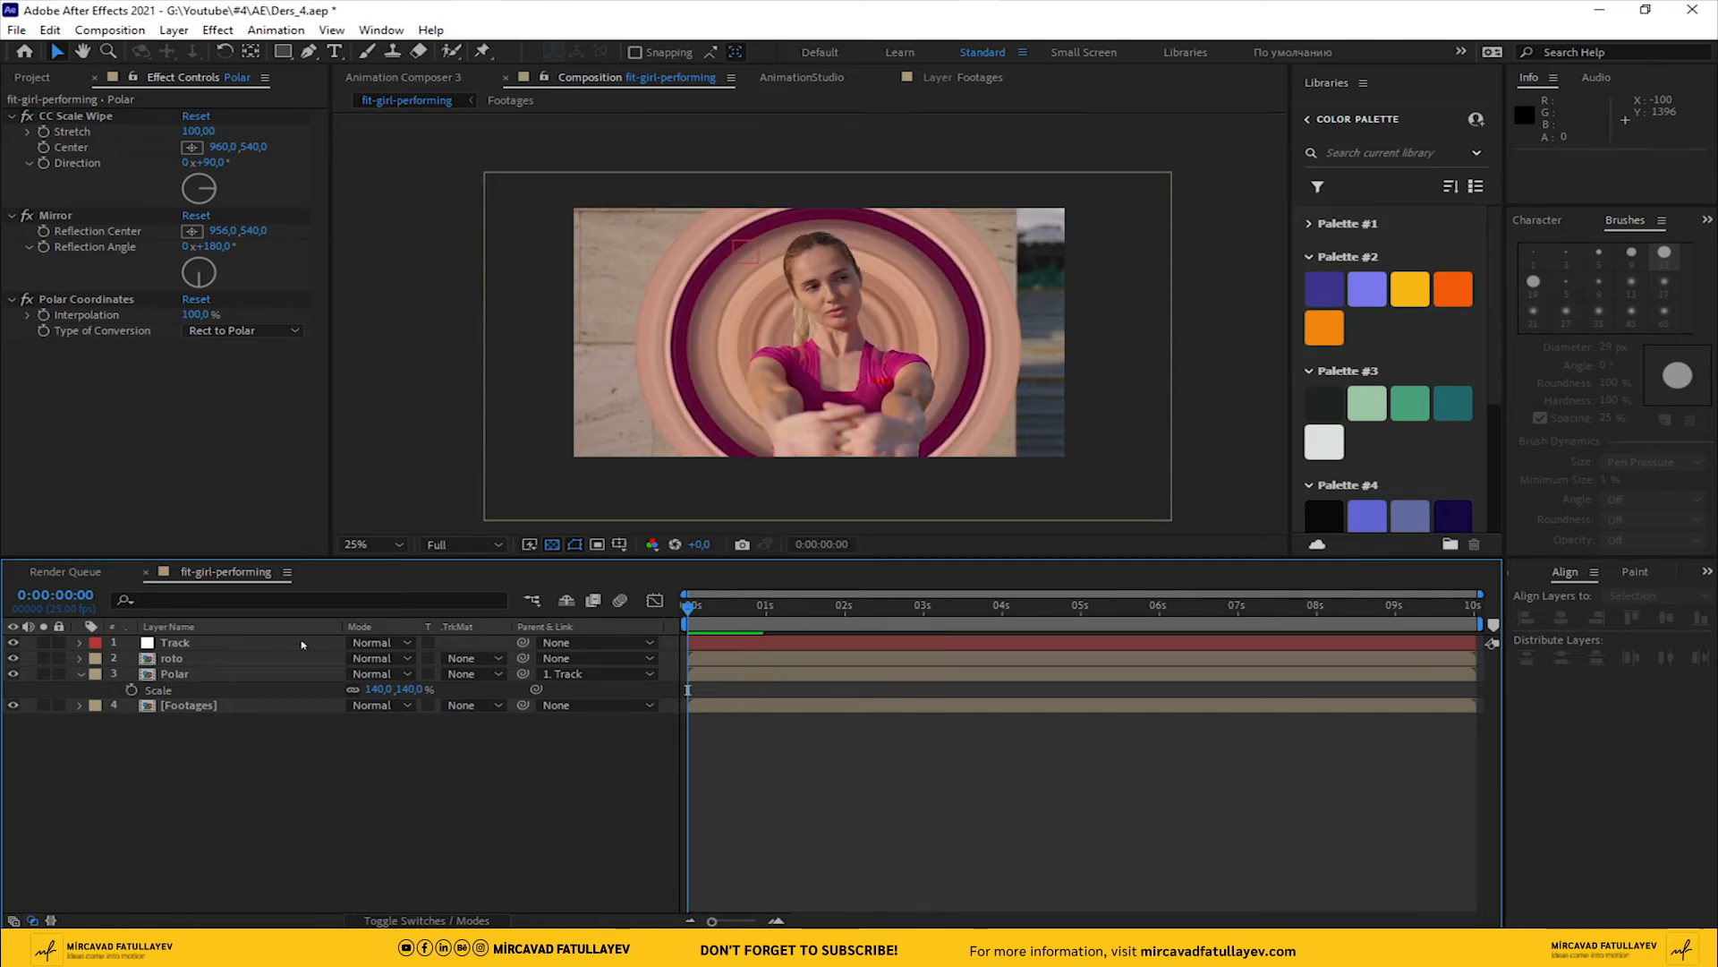
# Apply the Deep Glow effect to the Polar layer and enable its Unmult option
pyautogui.click(204, 673)
pyautogui.hotkey('ctrl', 'space')
pyautogui.write('deep')
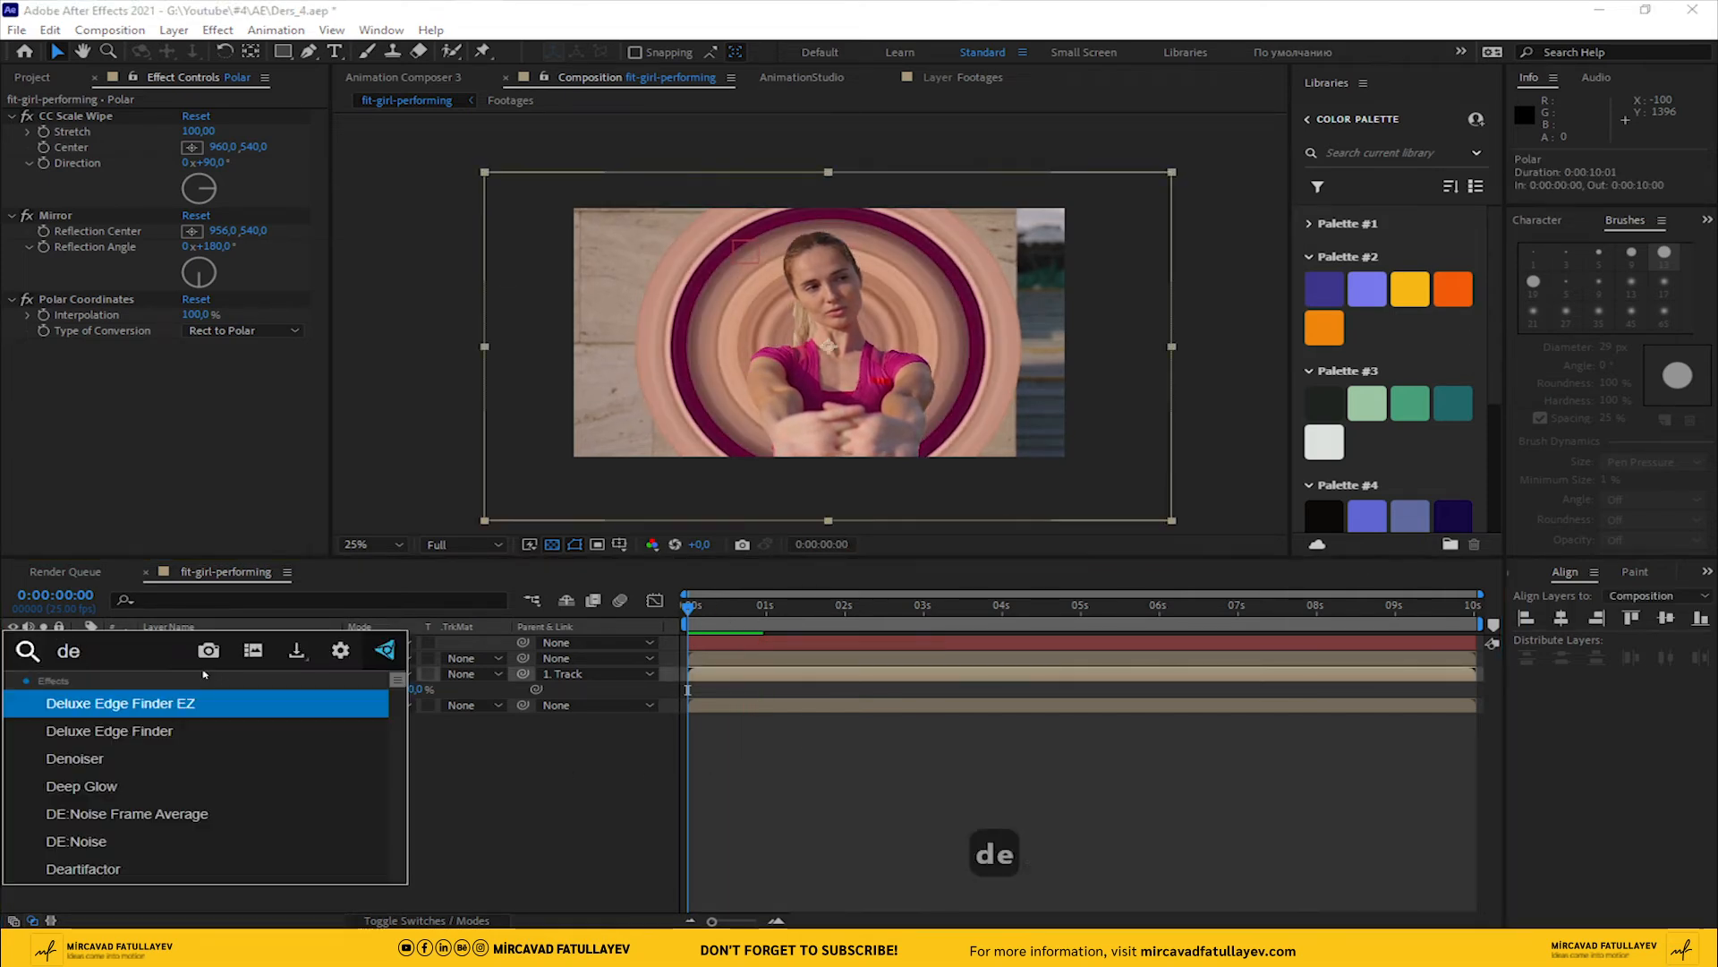
pyautogui.press('Return')
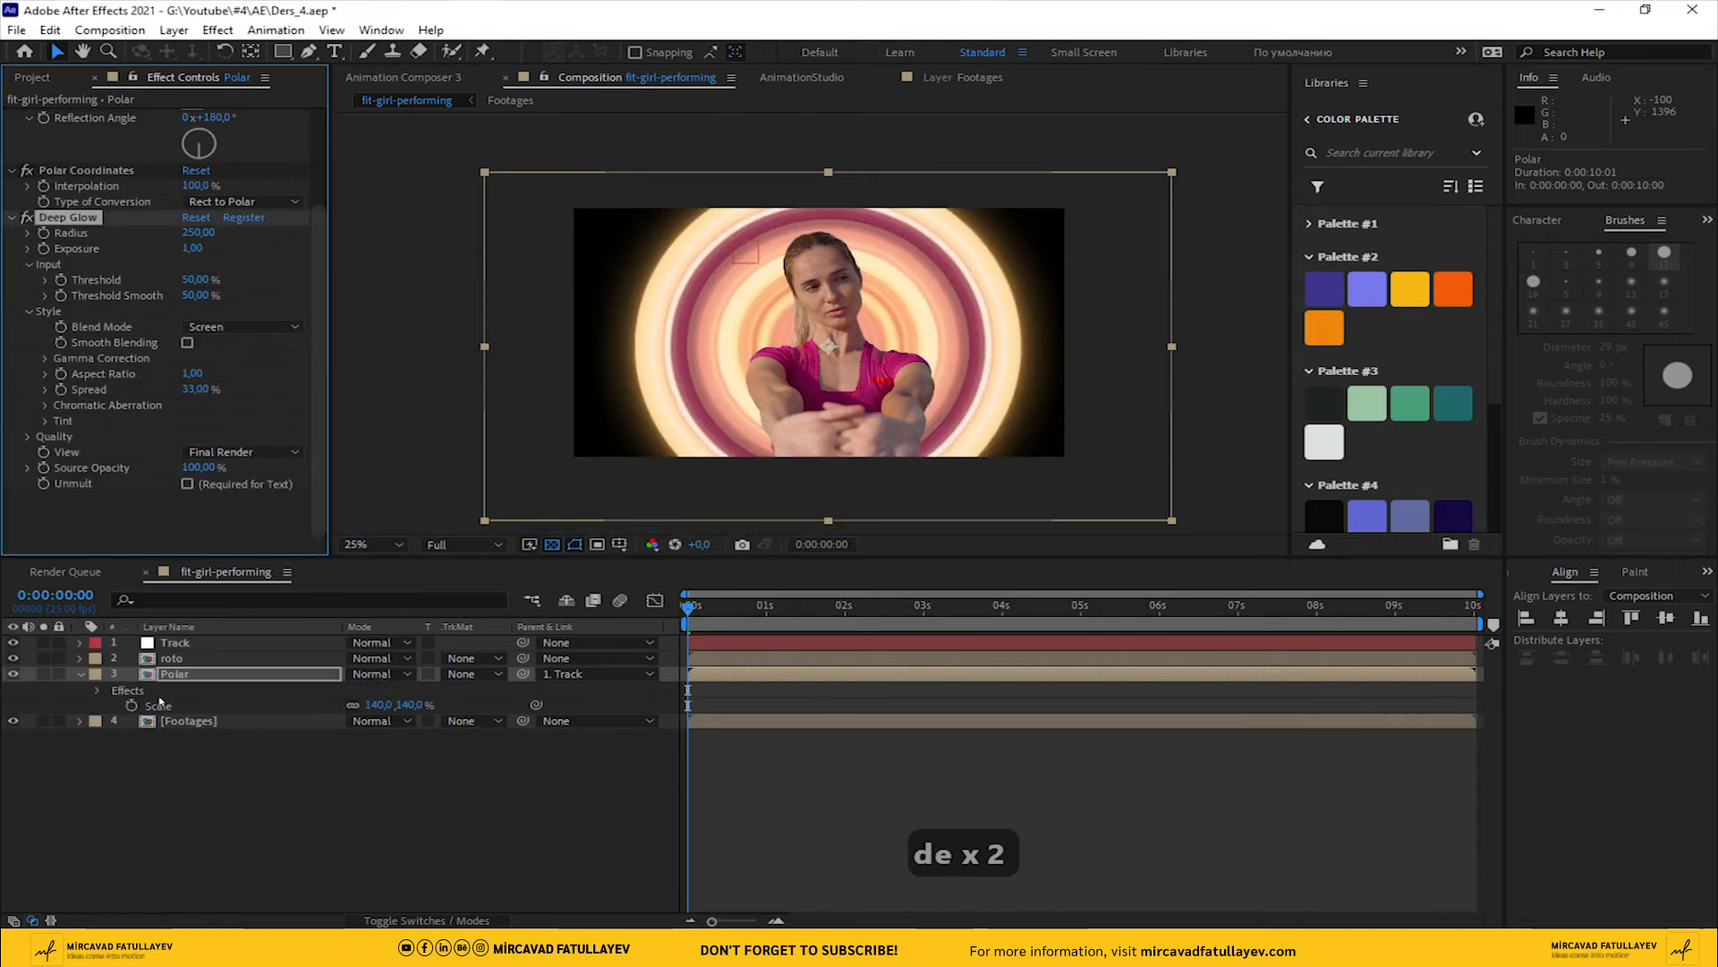
pyautogui.click(188, 484)
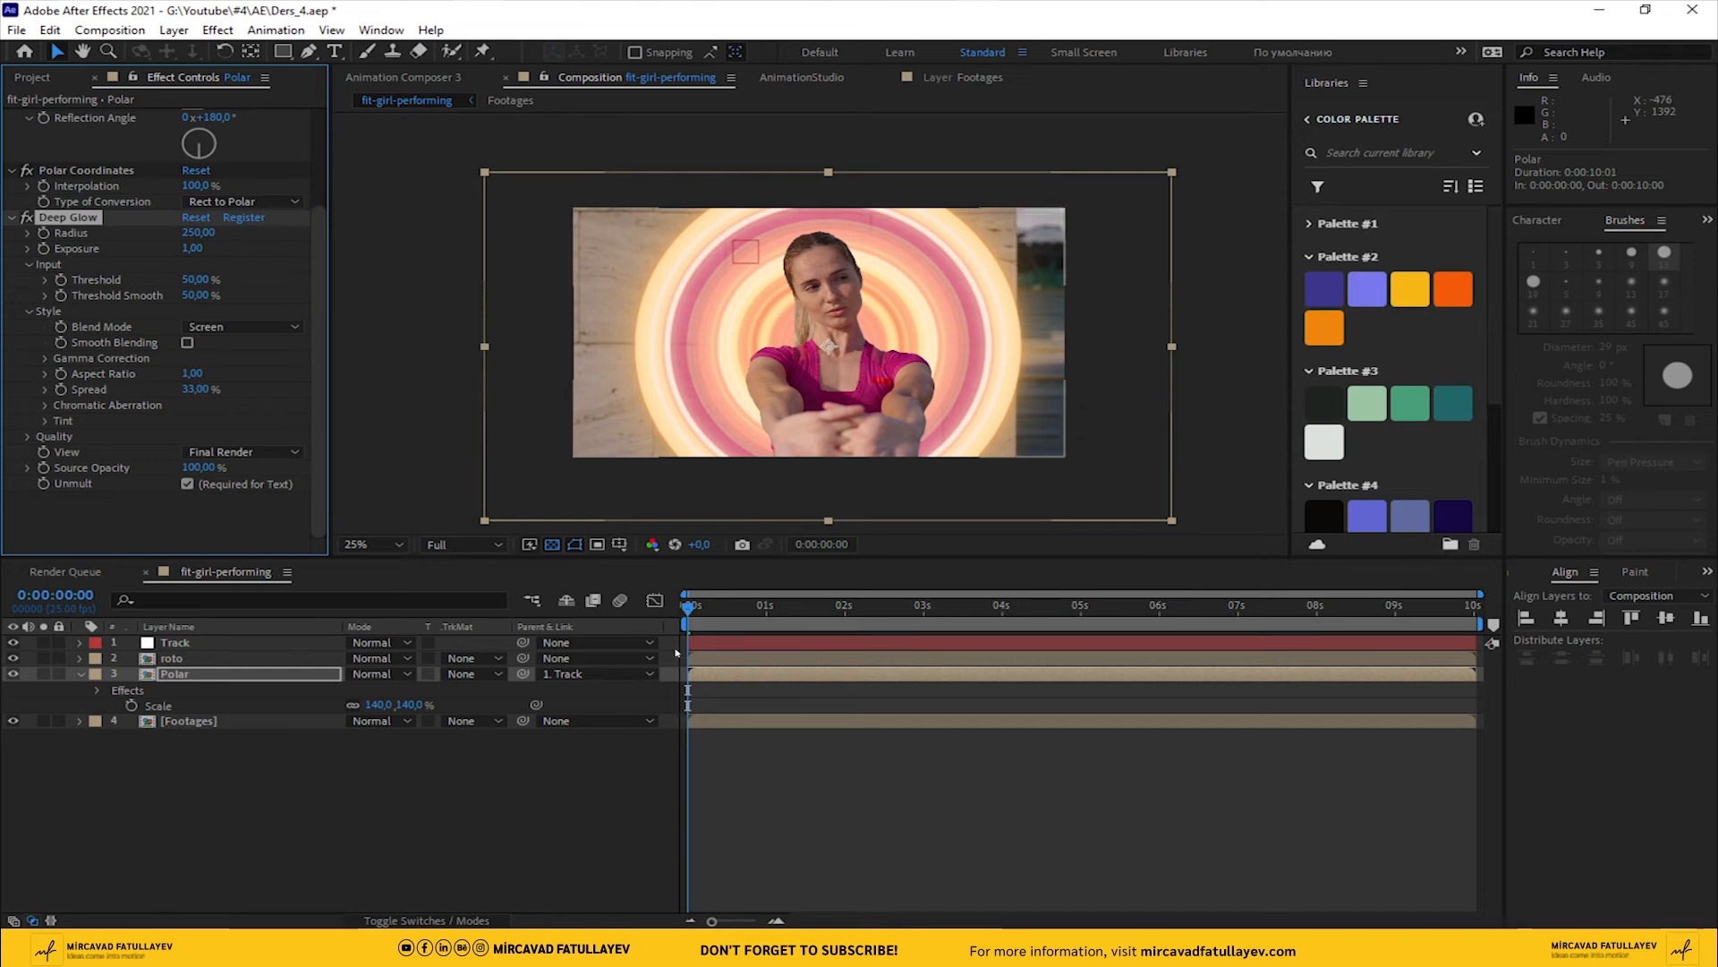
# Set the Polar layer's CC Scale Wipe Stretch to 50 at the first frame
pyautogui.moveTo(726, 610); pyautogui.dragTo(600, 628)
pyautogui.scroll(3, 110, 266)
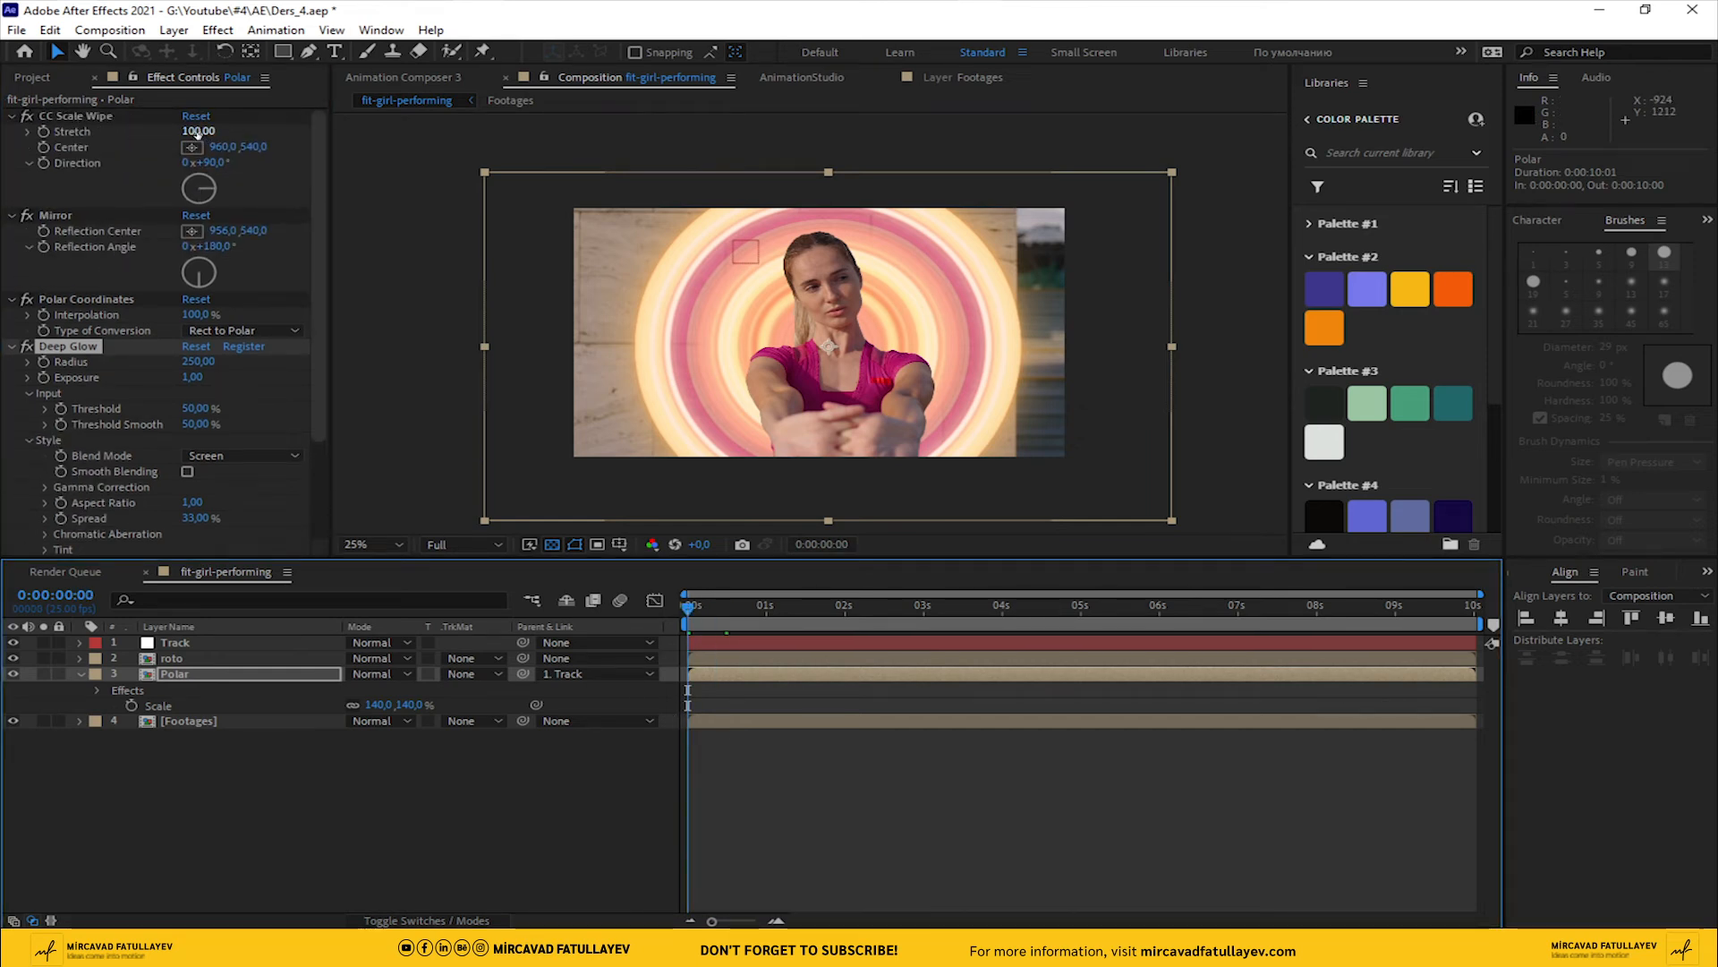
pyautogui.moveTo(197, 131); pyautogui.dragTo(189, 130)
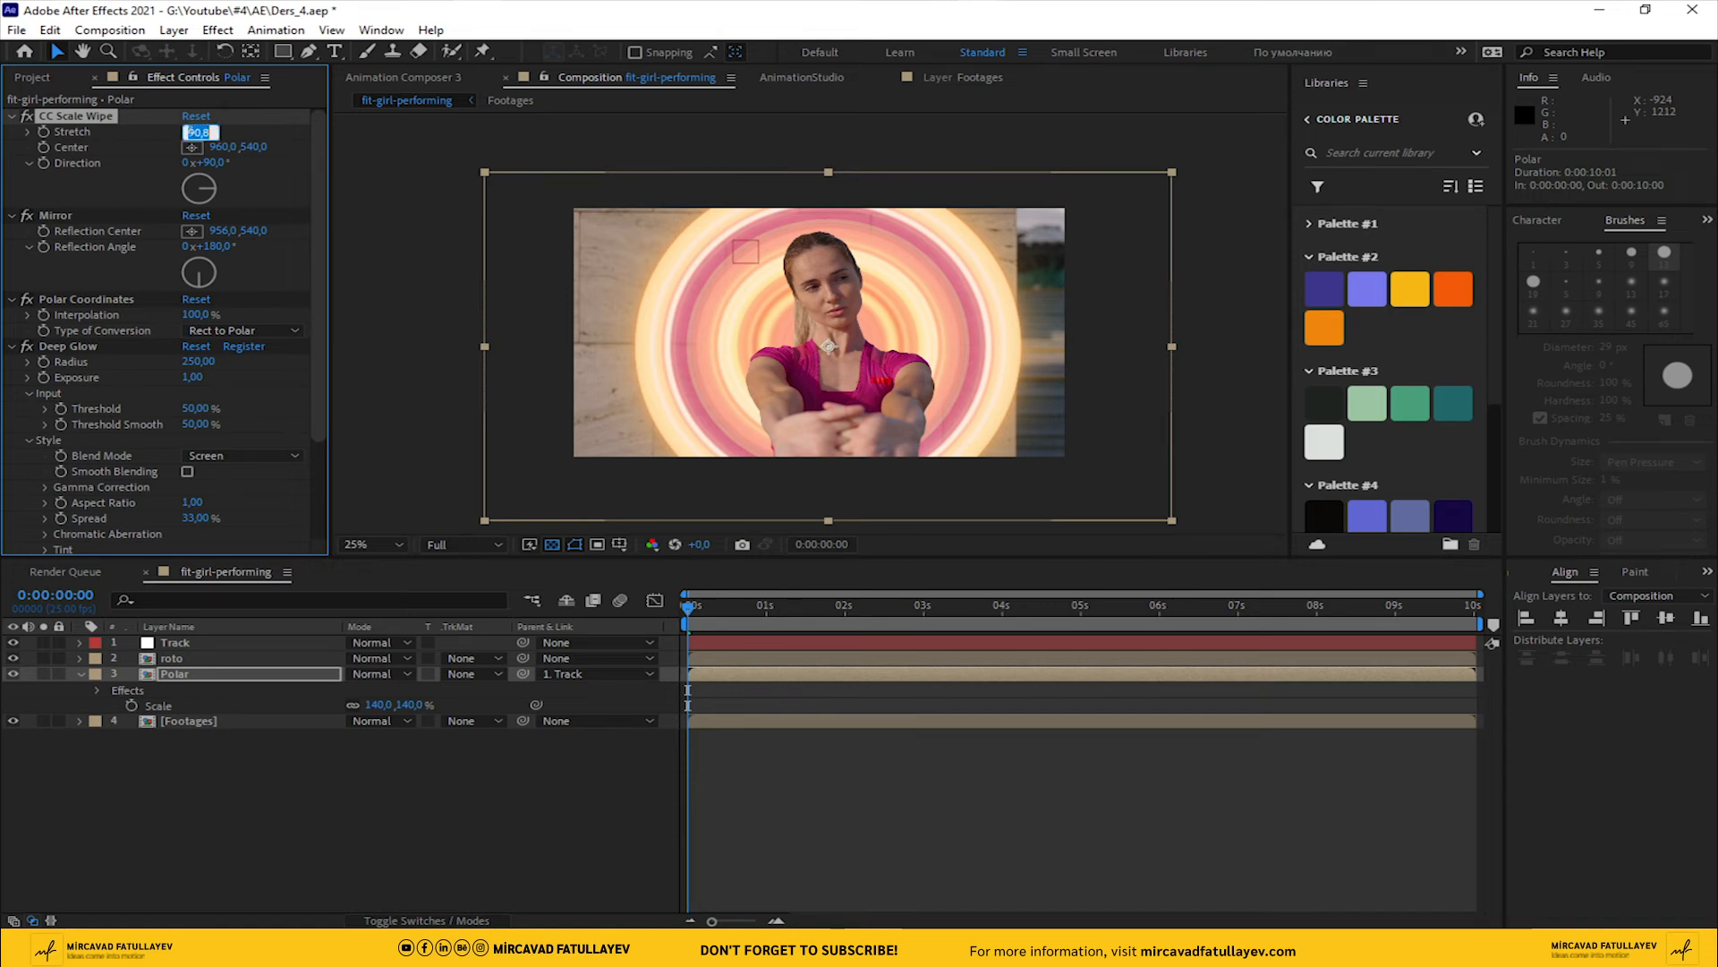
pyautogui.write('50')
pyautogui.press('Return')
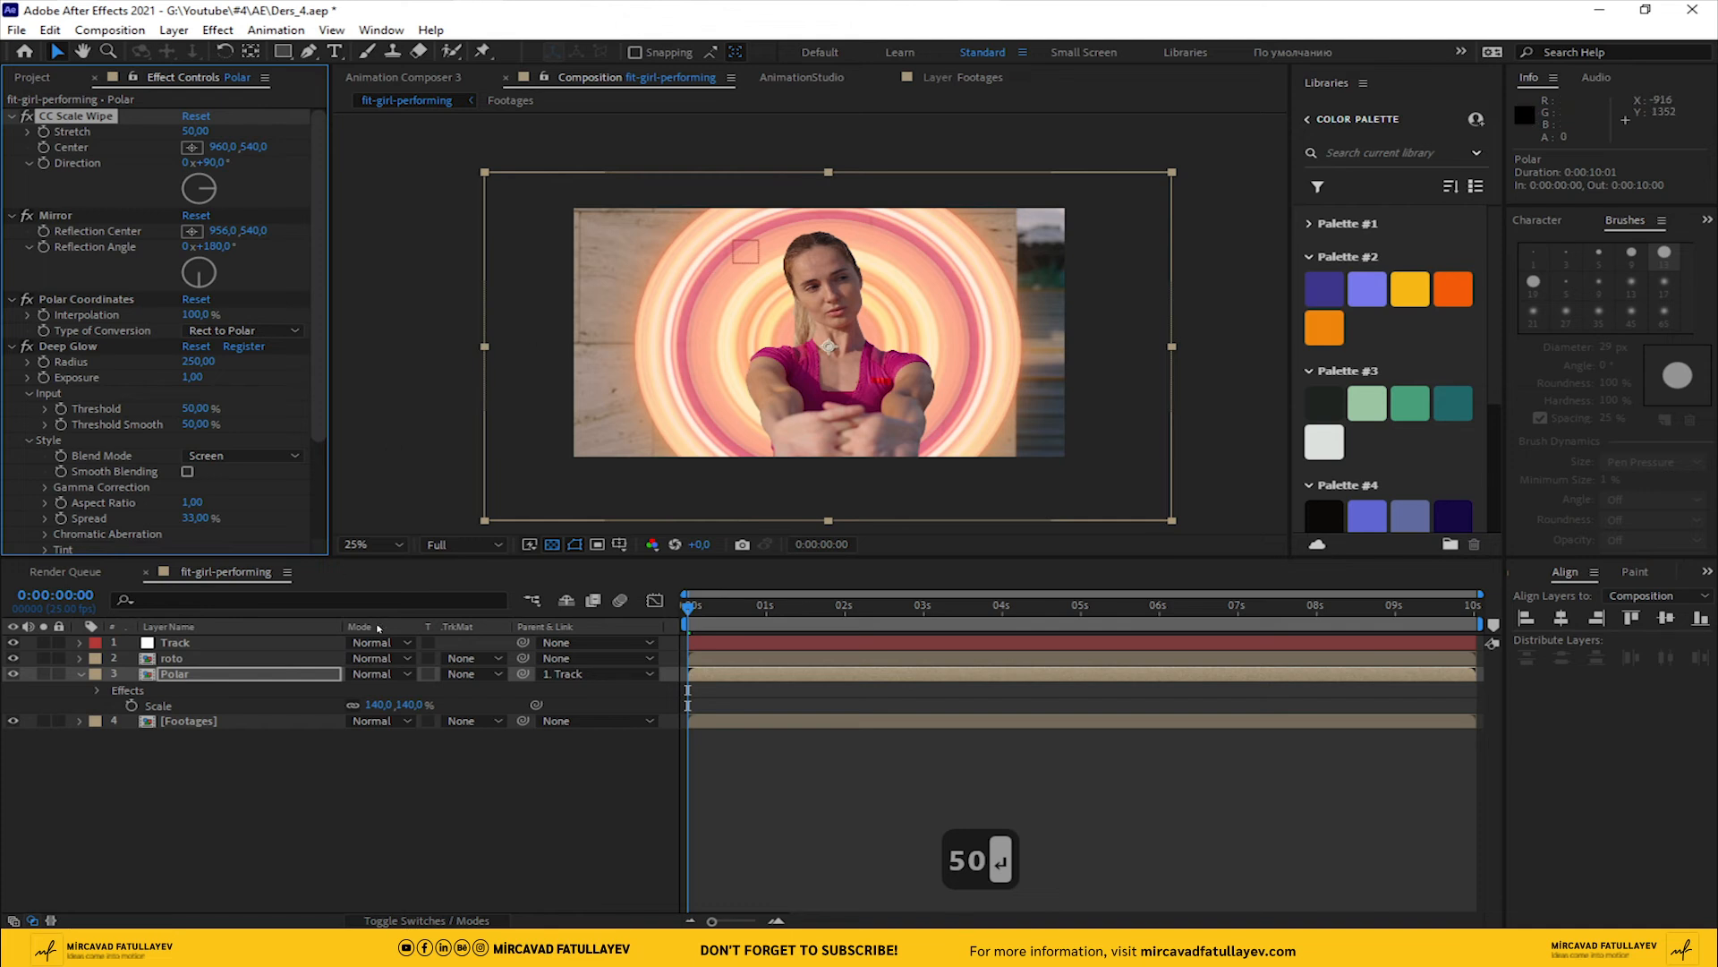
# Play back the composition to review the glowing, tracked circle behind the woman
pyautogui.click(530, 791)
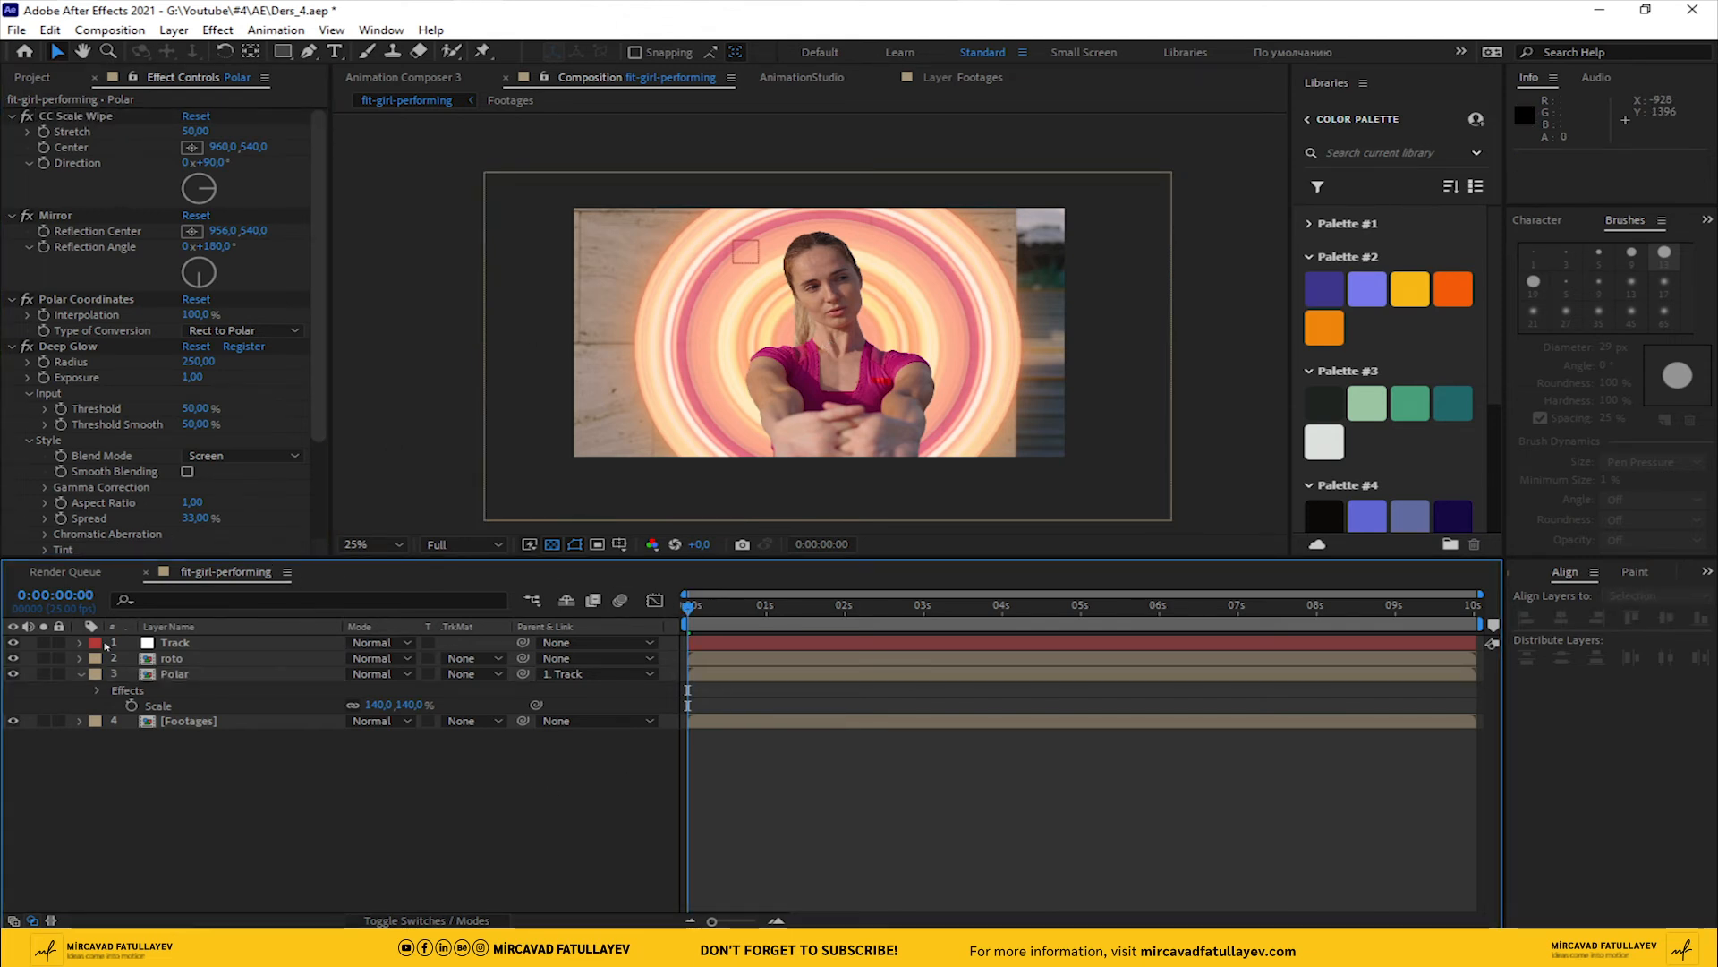
pyautogui.press('space')
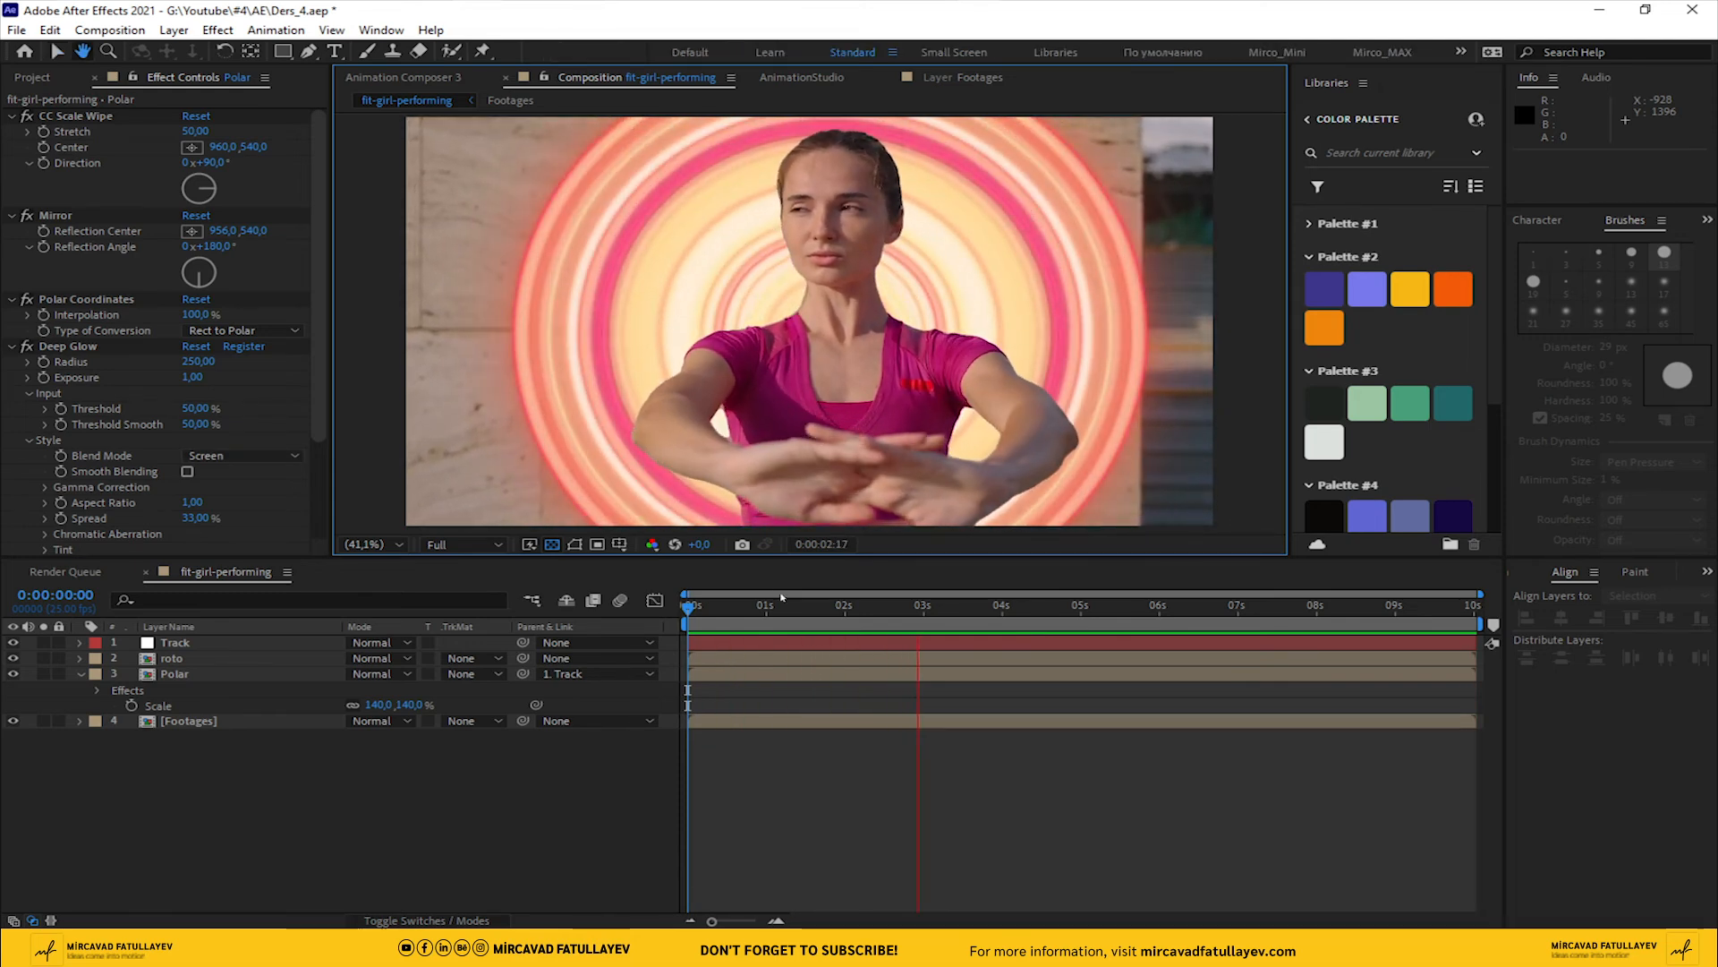
pyautogui.click(530, 651)
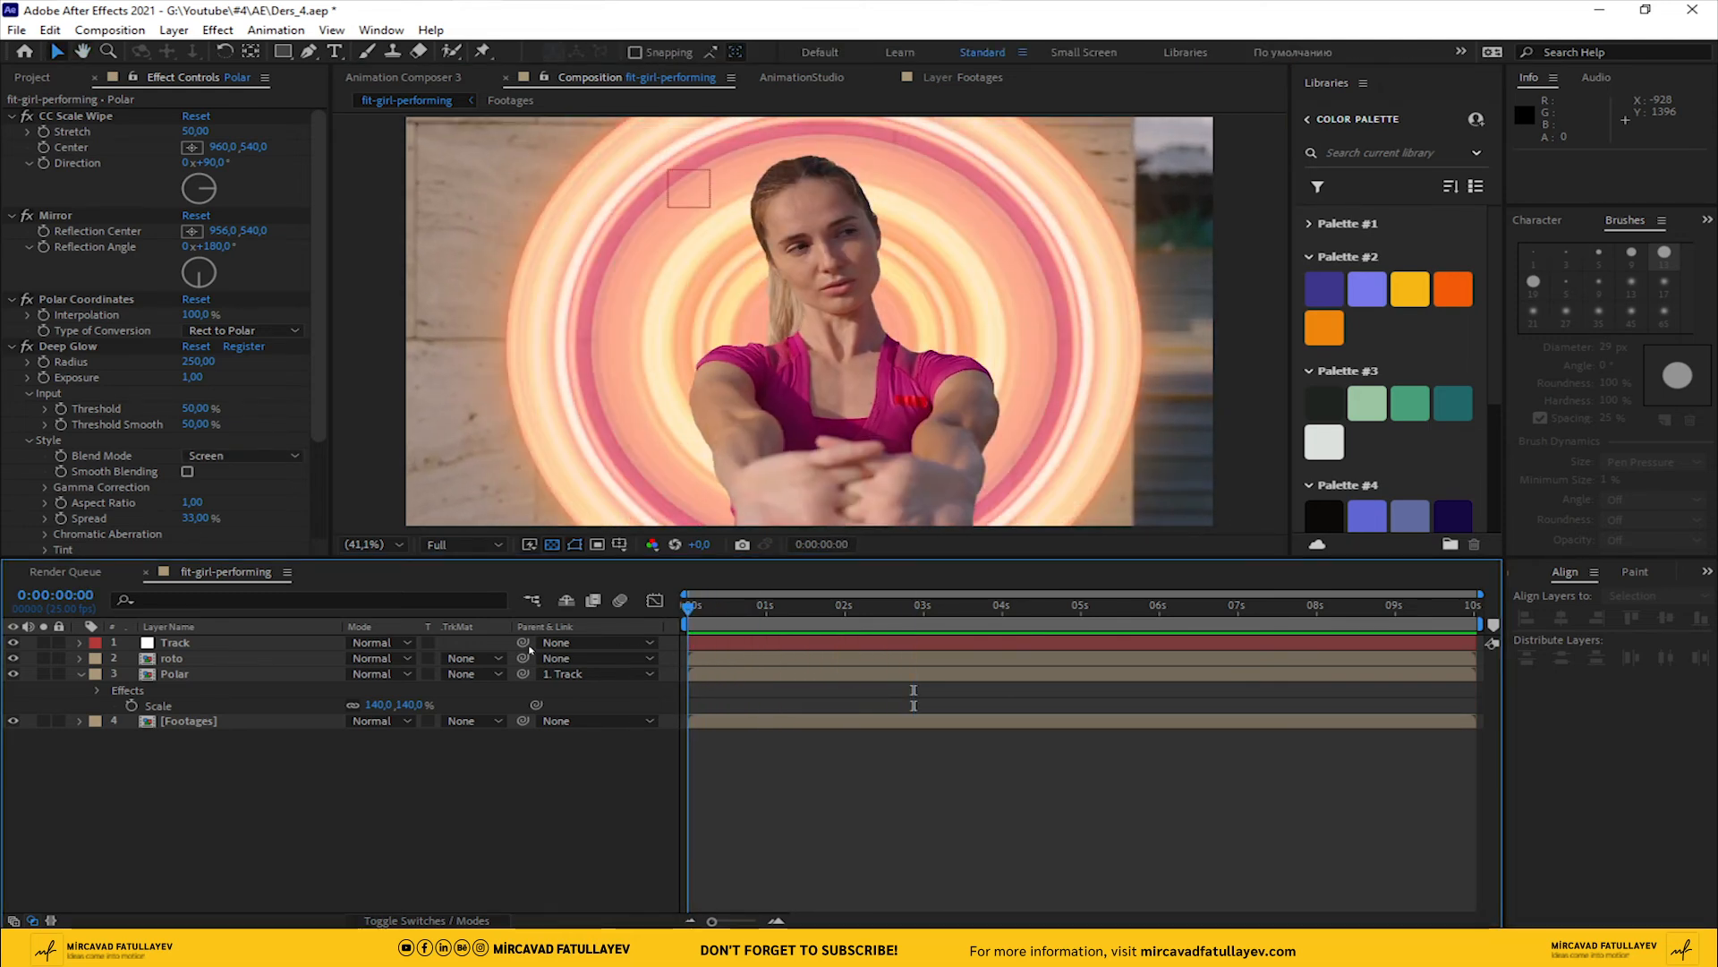
# Add an adjustment layer on top of the composition and name it "looks\"
pyautogui.rightClick(372, 775)
pyautogui.moveTo(552, 549)
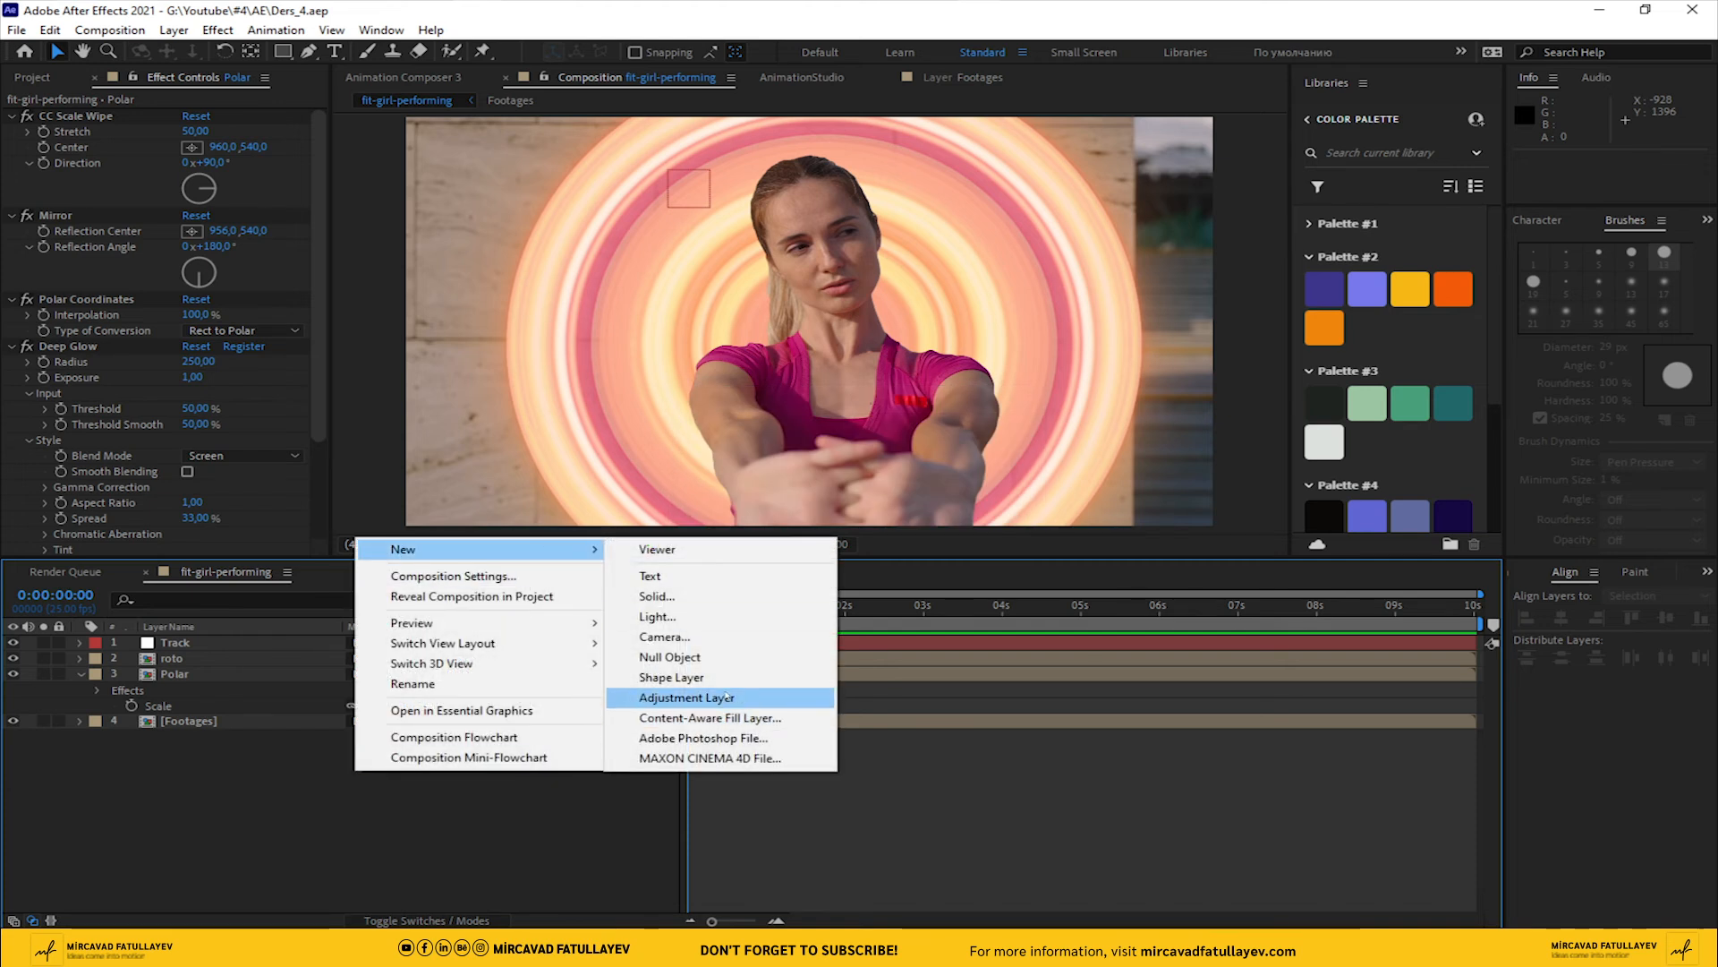
pyautogui.click(689, 697)
pyautogui.press('Return')
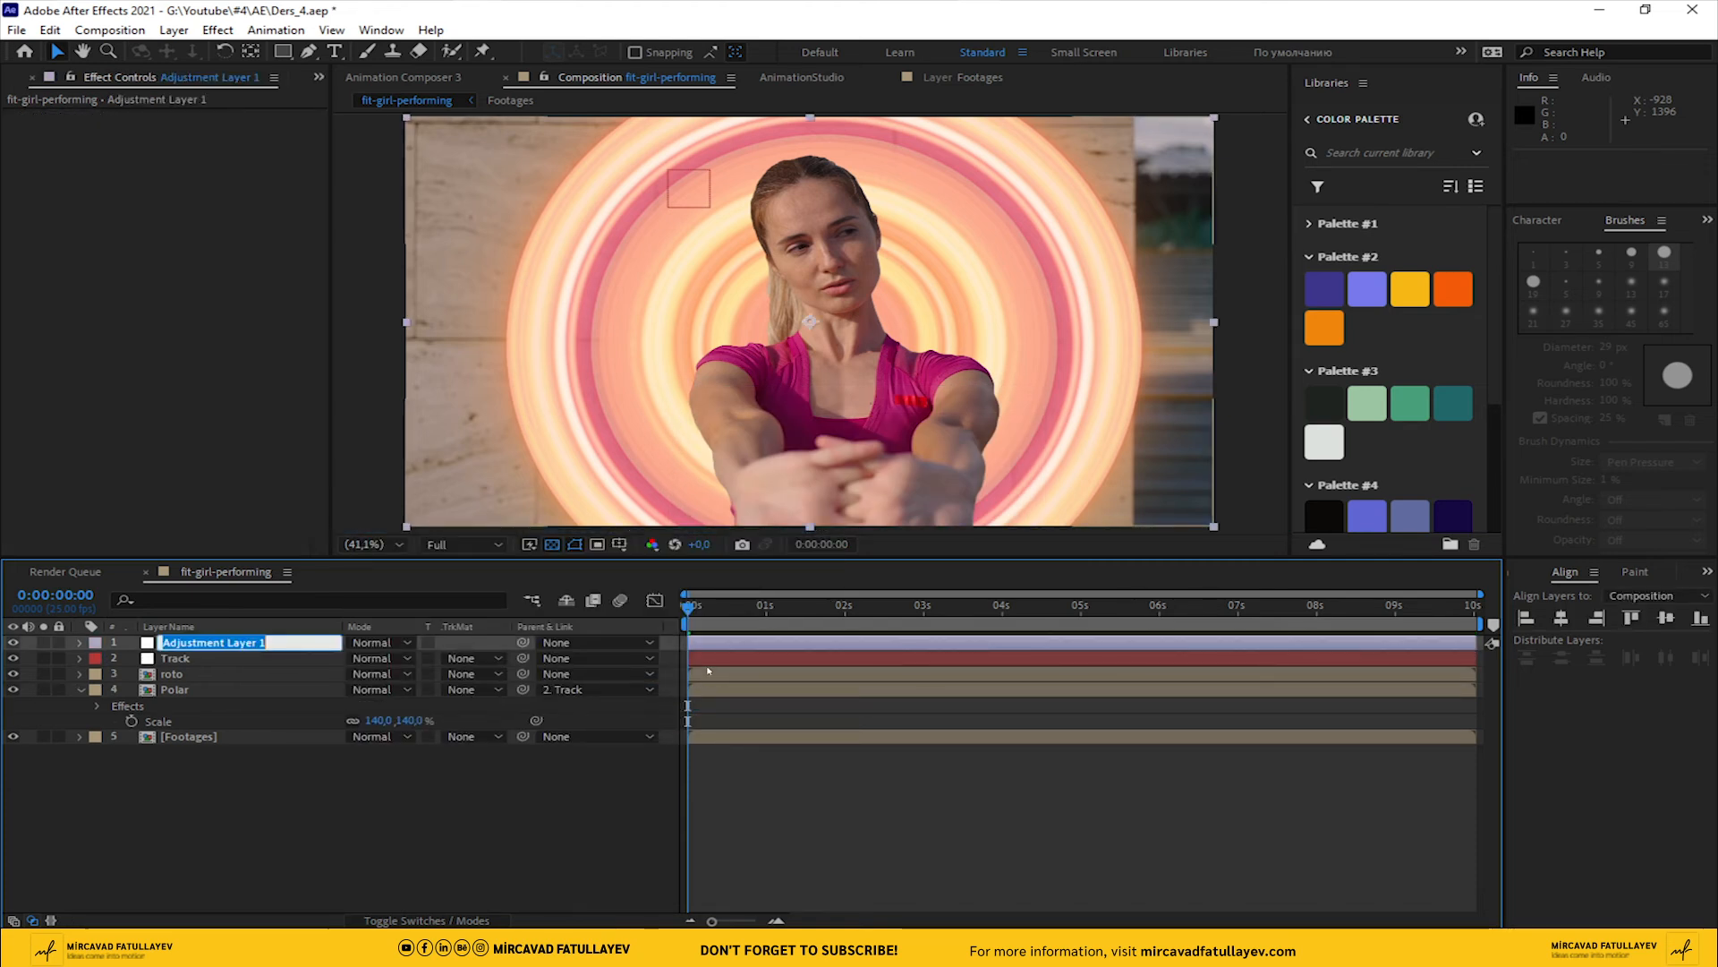
pyautogui.write('looks\\')
pyautogui.press('Return')
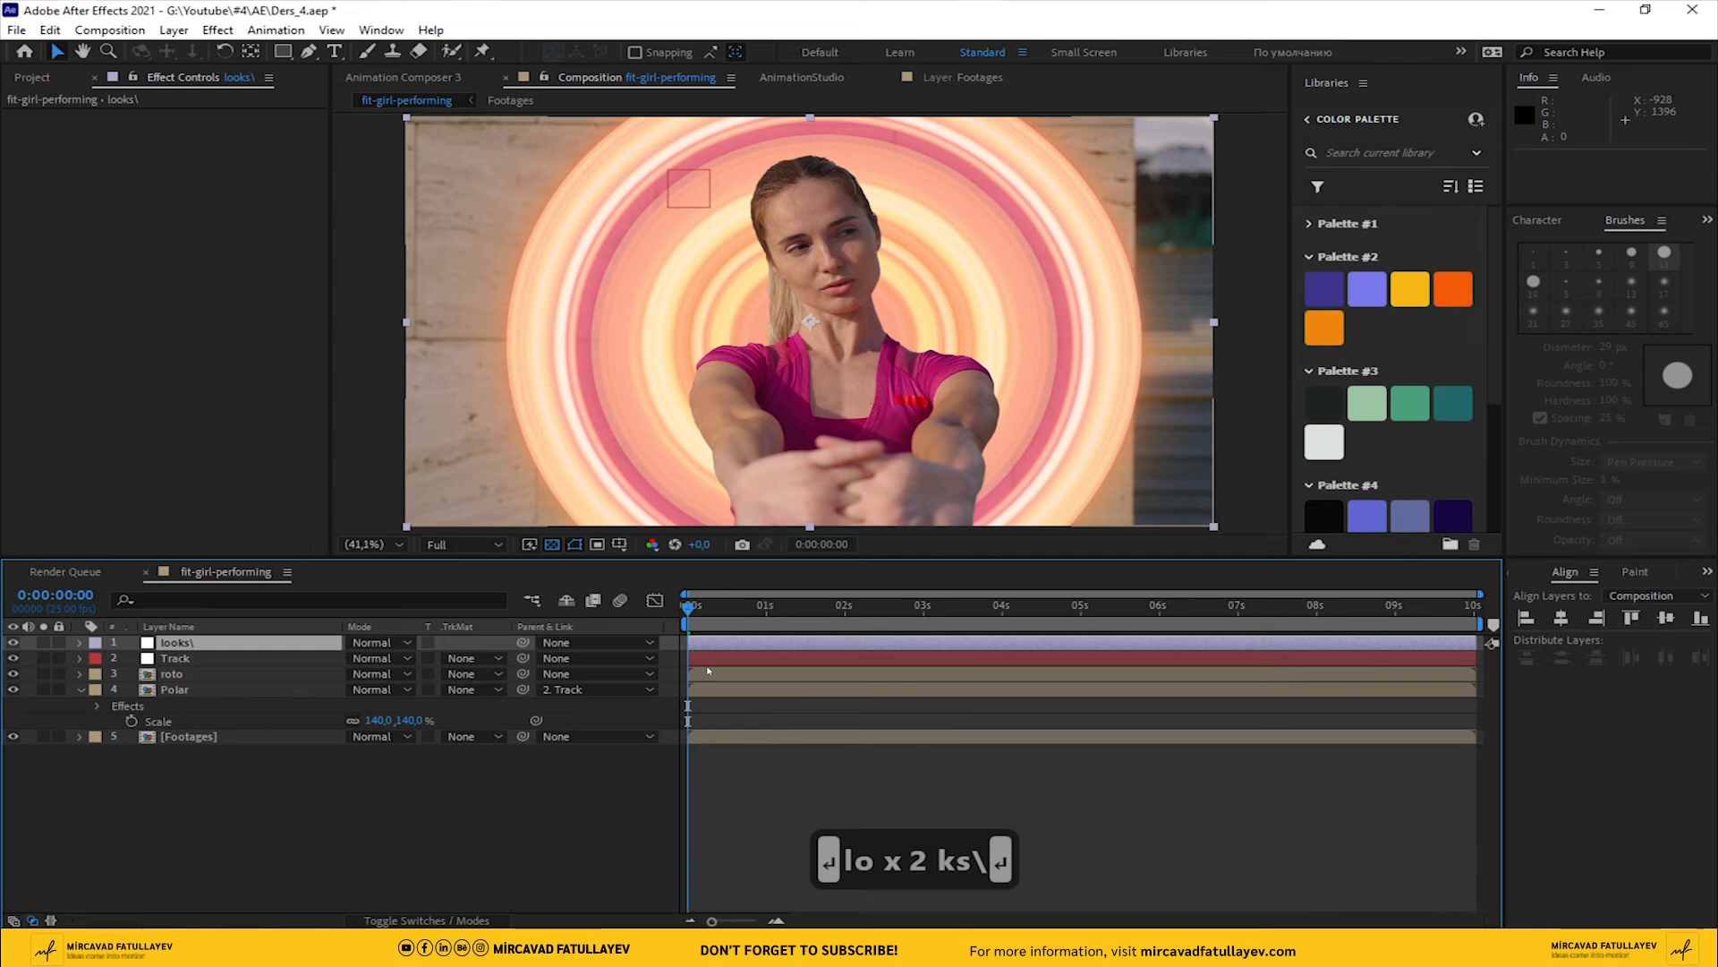
# Find the Looks effect and apply it to the new adjustment layer
pyautogui.hotkey('ctrl', 'space')
pyautogui.write('loo')
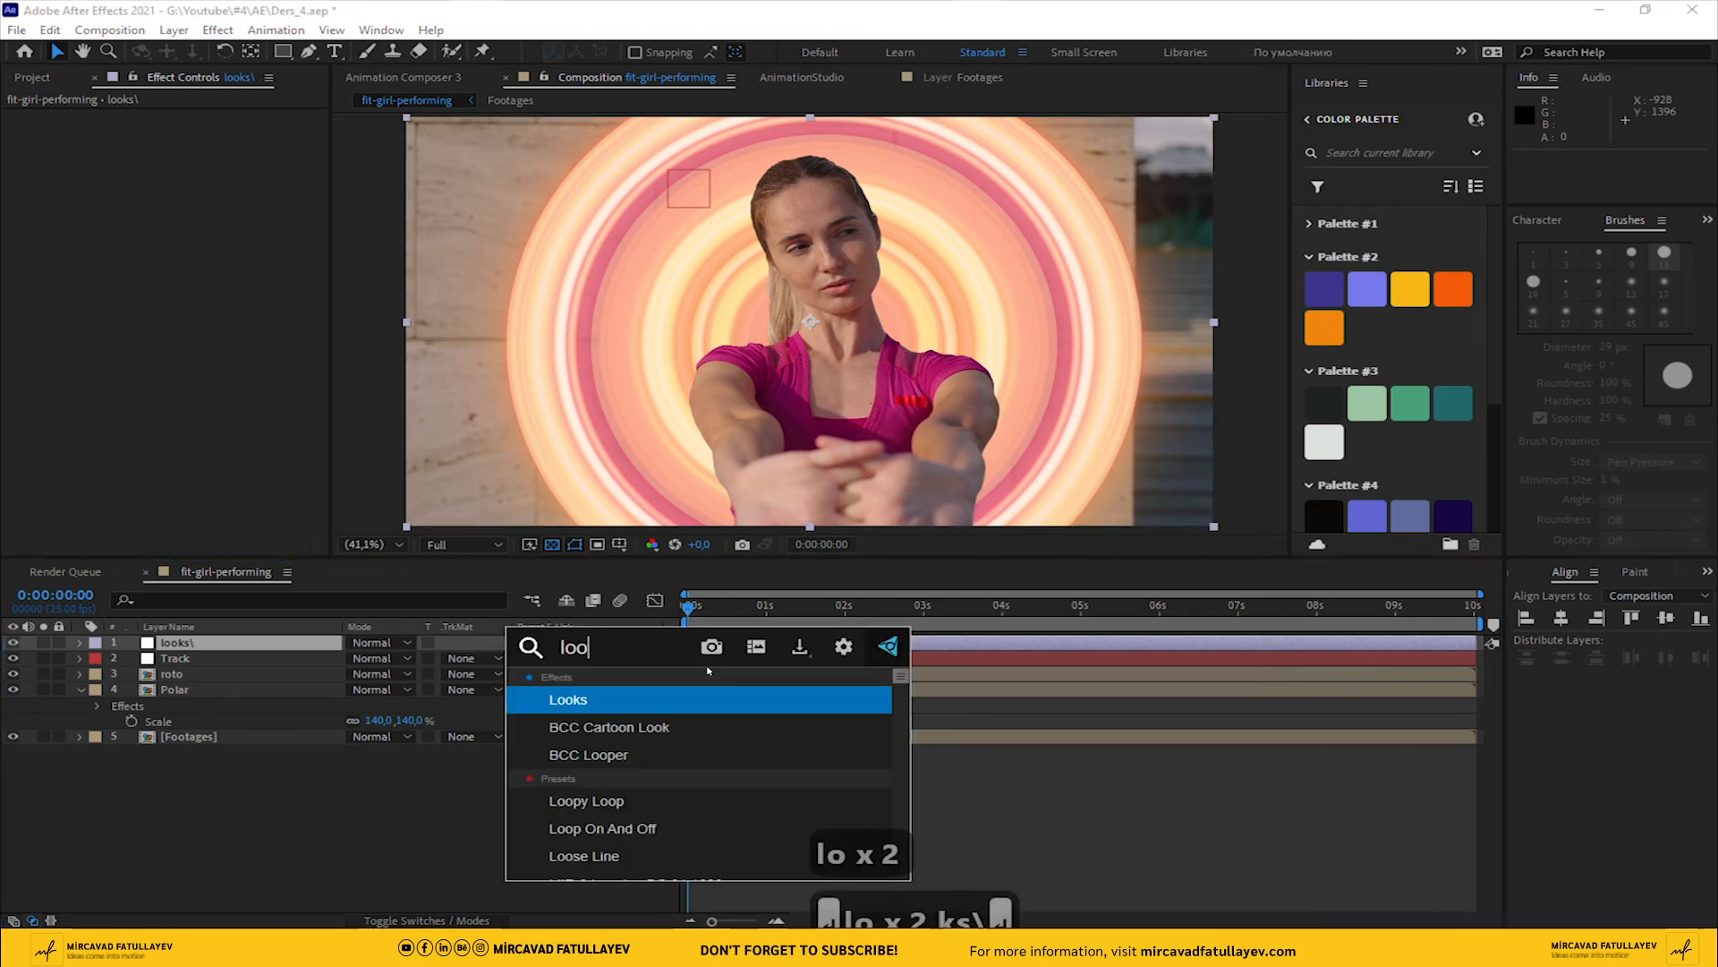
pyautogui.write('k')
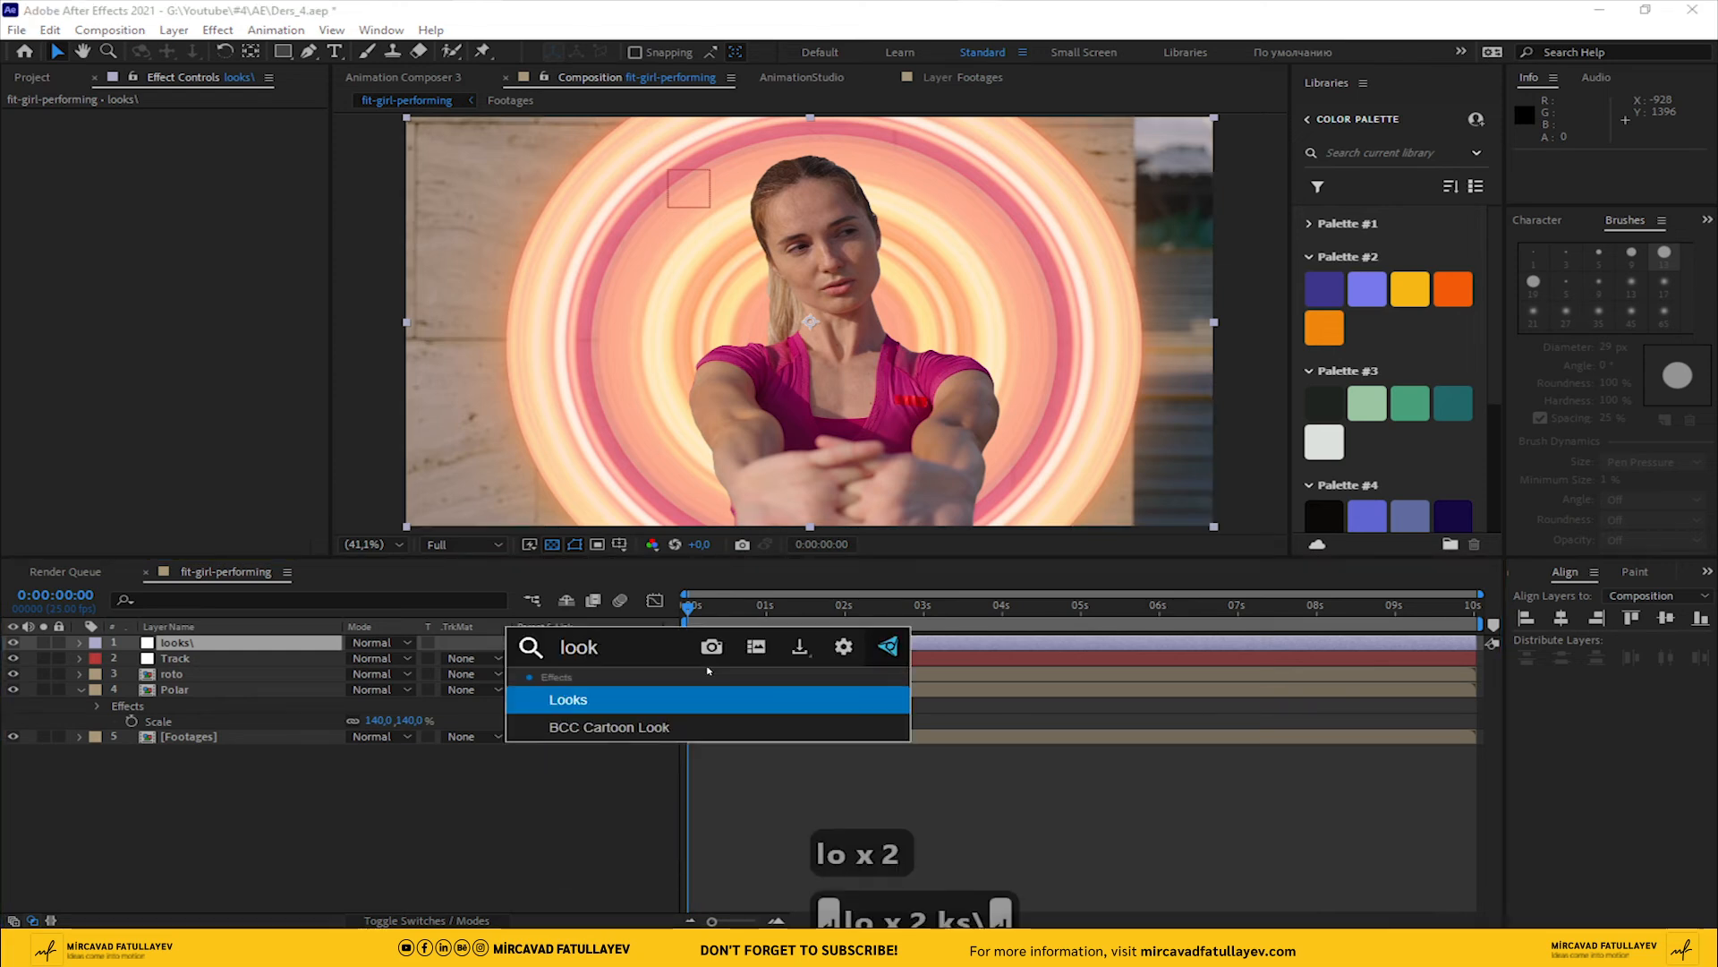
pyautogui.write('s')
pyautogui.press('Return')
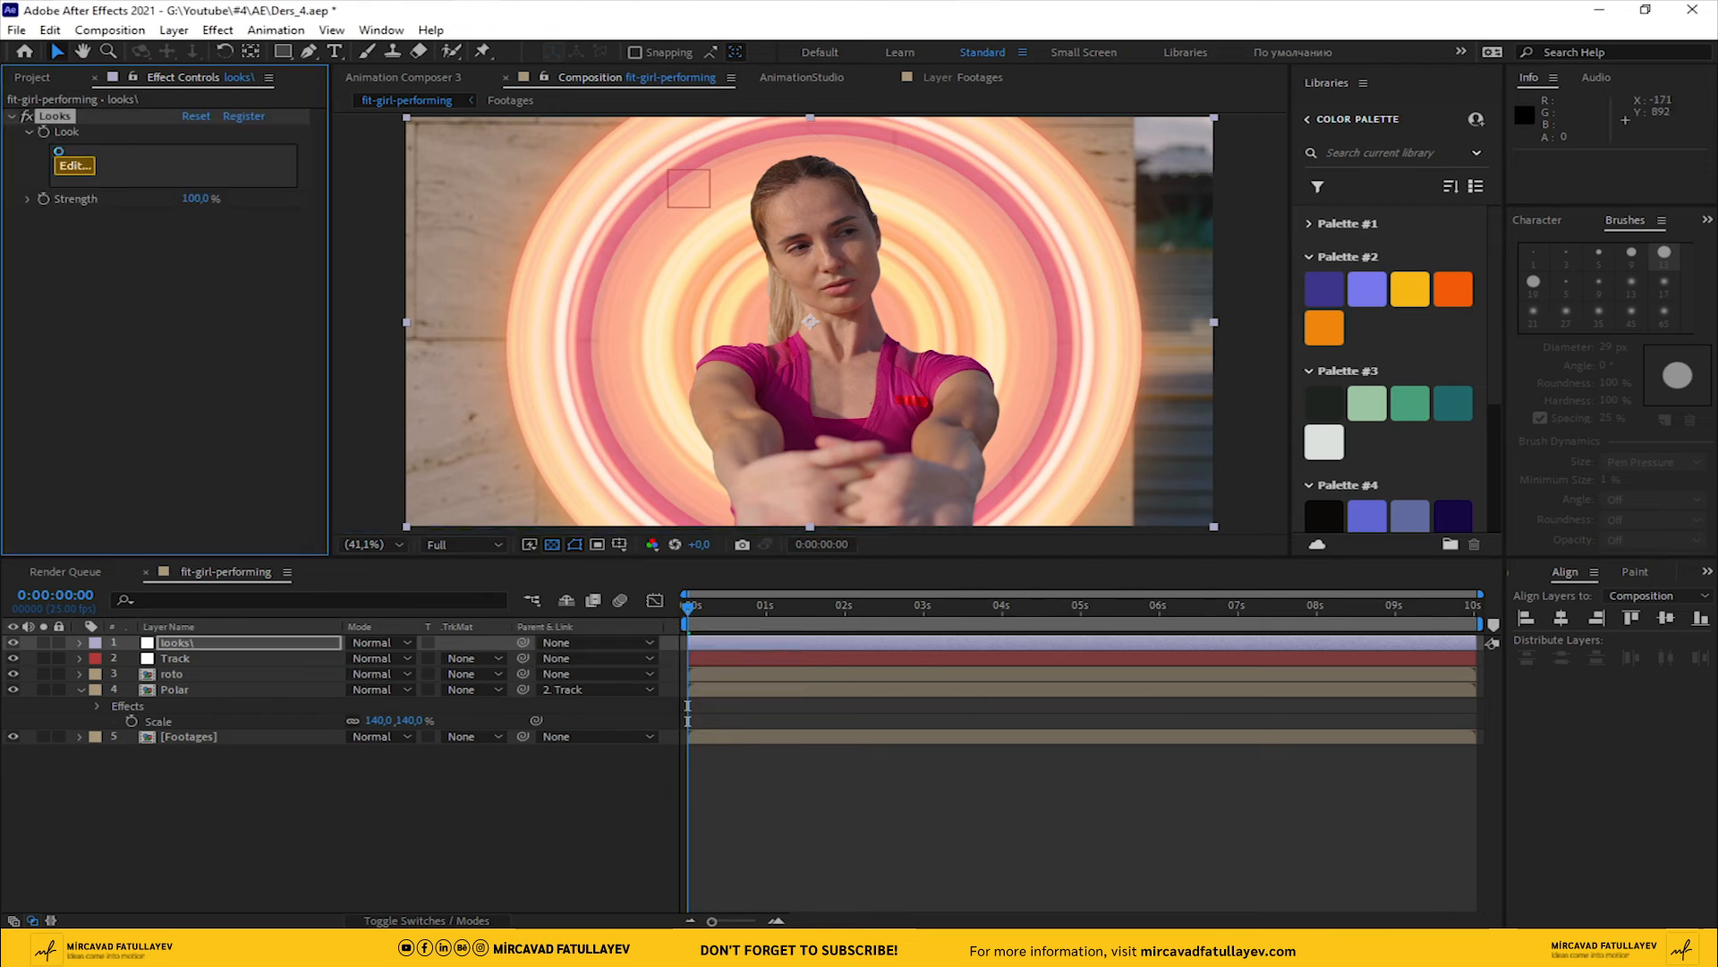
# Apply the Classic Blockbuster preset from the Blockbuster Cool category as the look of the adjustment layer
pyautogui.click(70, 164)
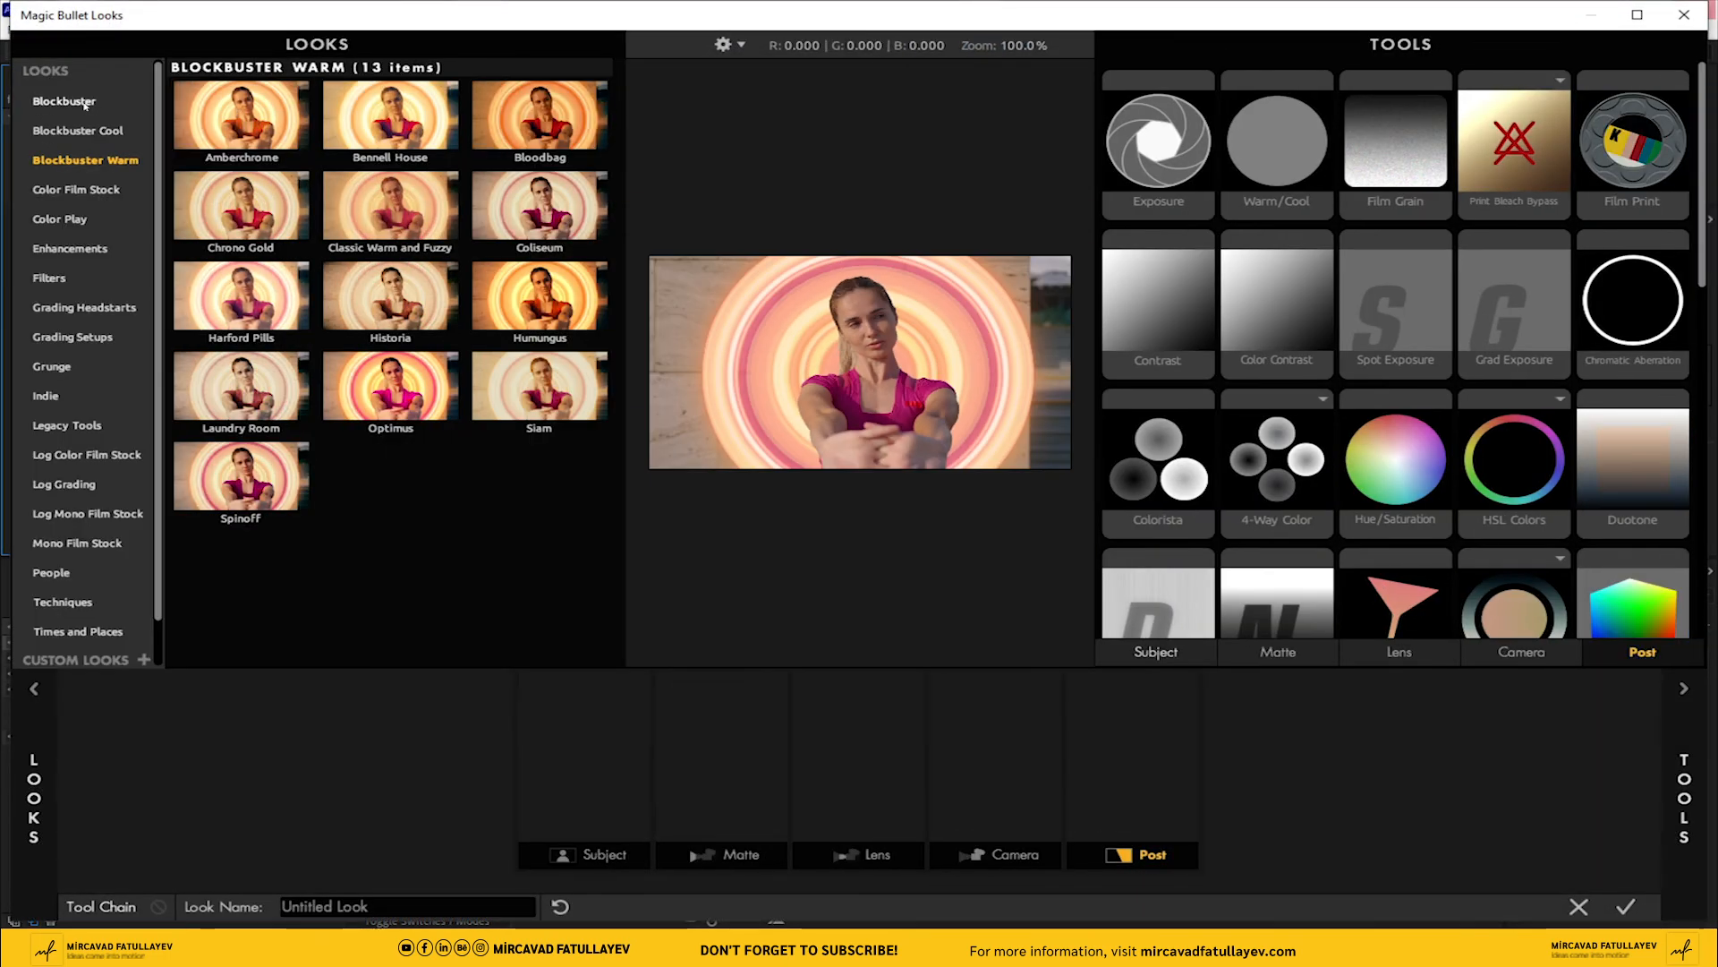
pyautogui.click(81, 132)
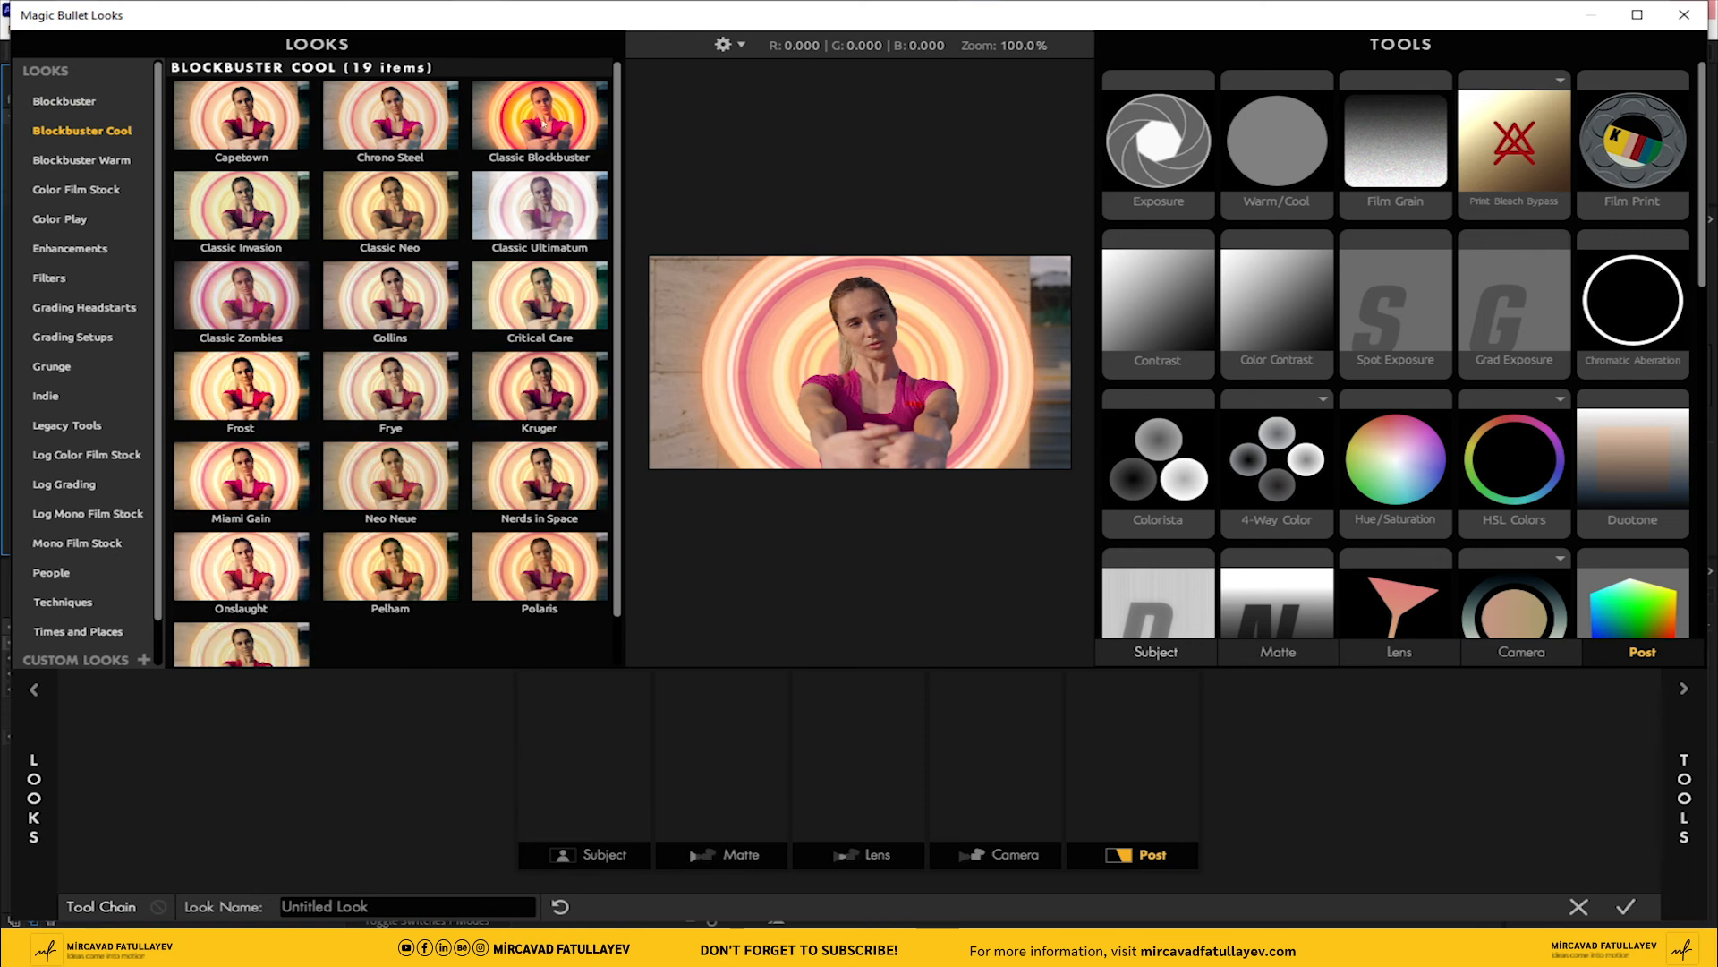
pyautogui.click(572, 115)
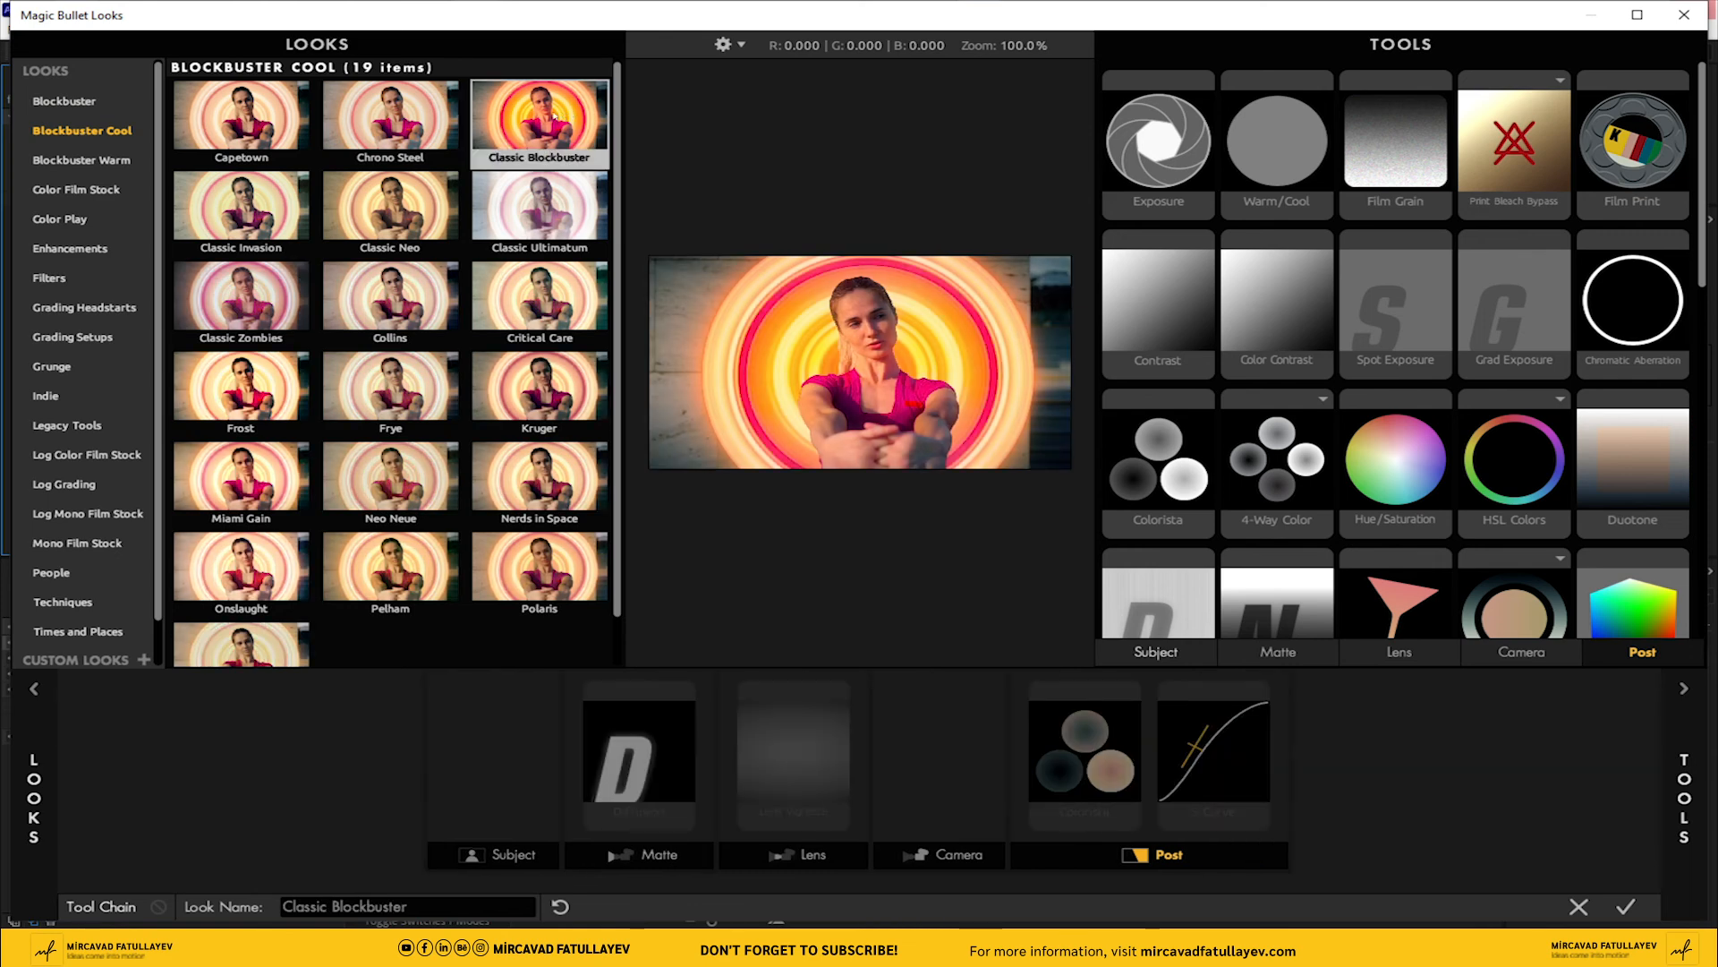
pyautogui.click(422, 116)
pyautogui.click(484, 114)
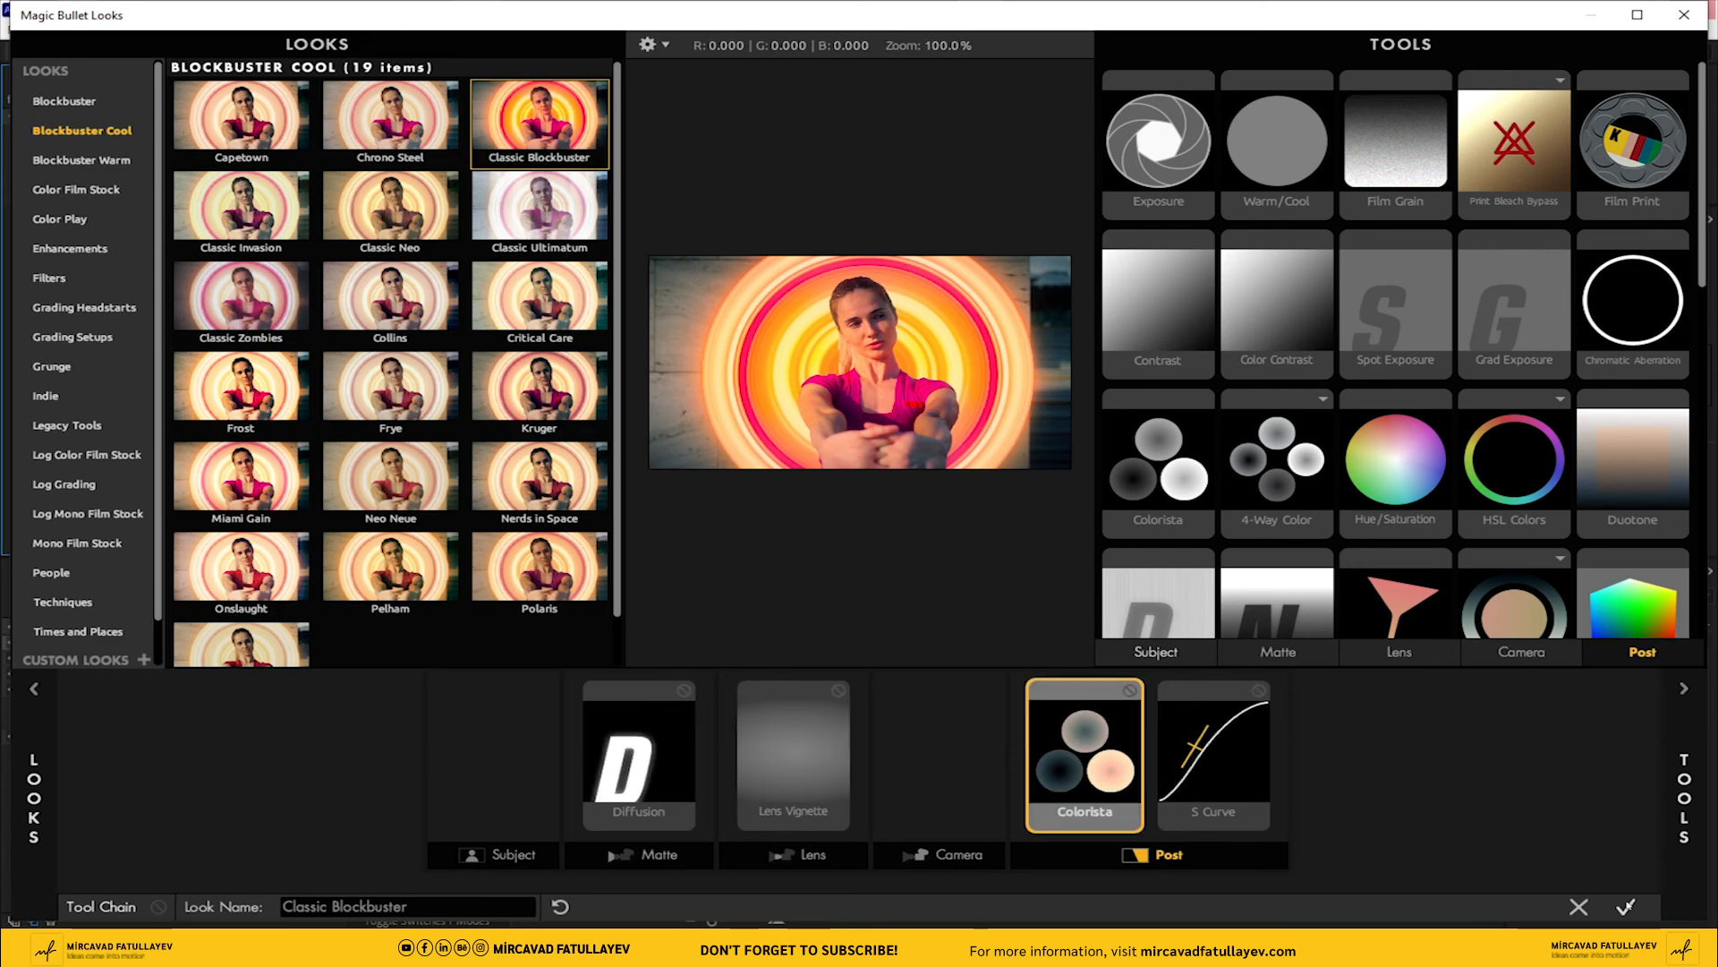
pyautogui.click(1625, 907)
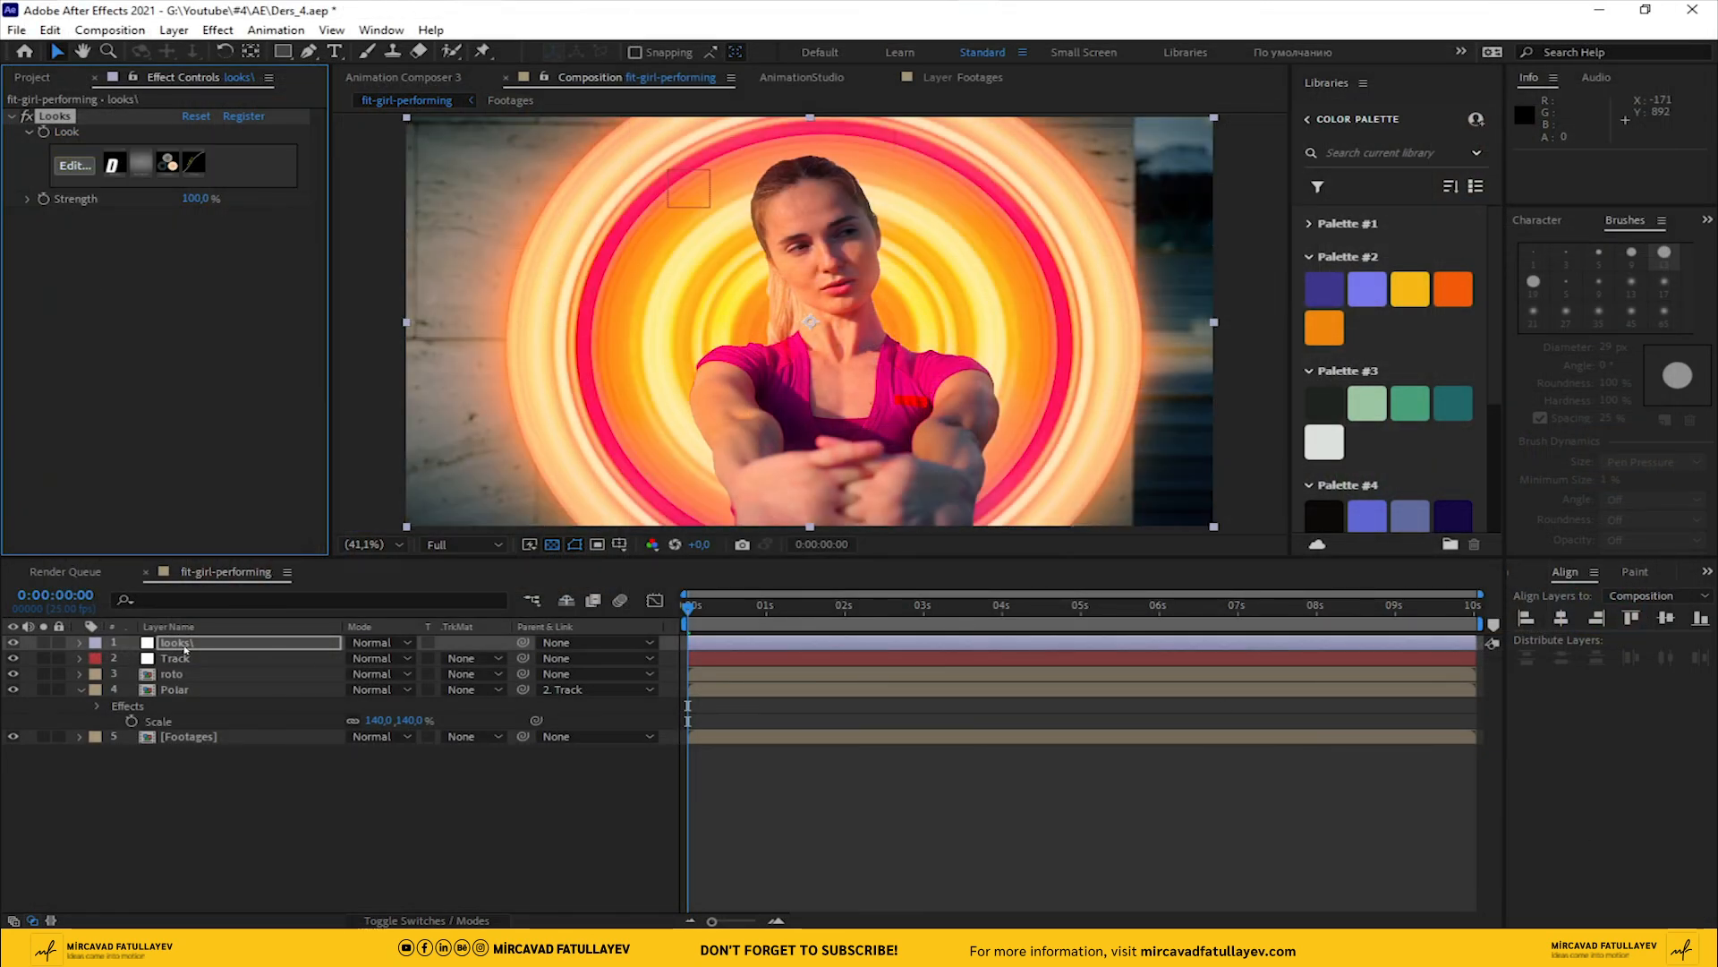
# Set the Looks effect's strength to 50% and compare the composition with and without the adjustment layer
pyautogui.click(192, 198)
pyautogui.write('50')
pyautogui.press('Return')
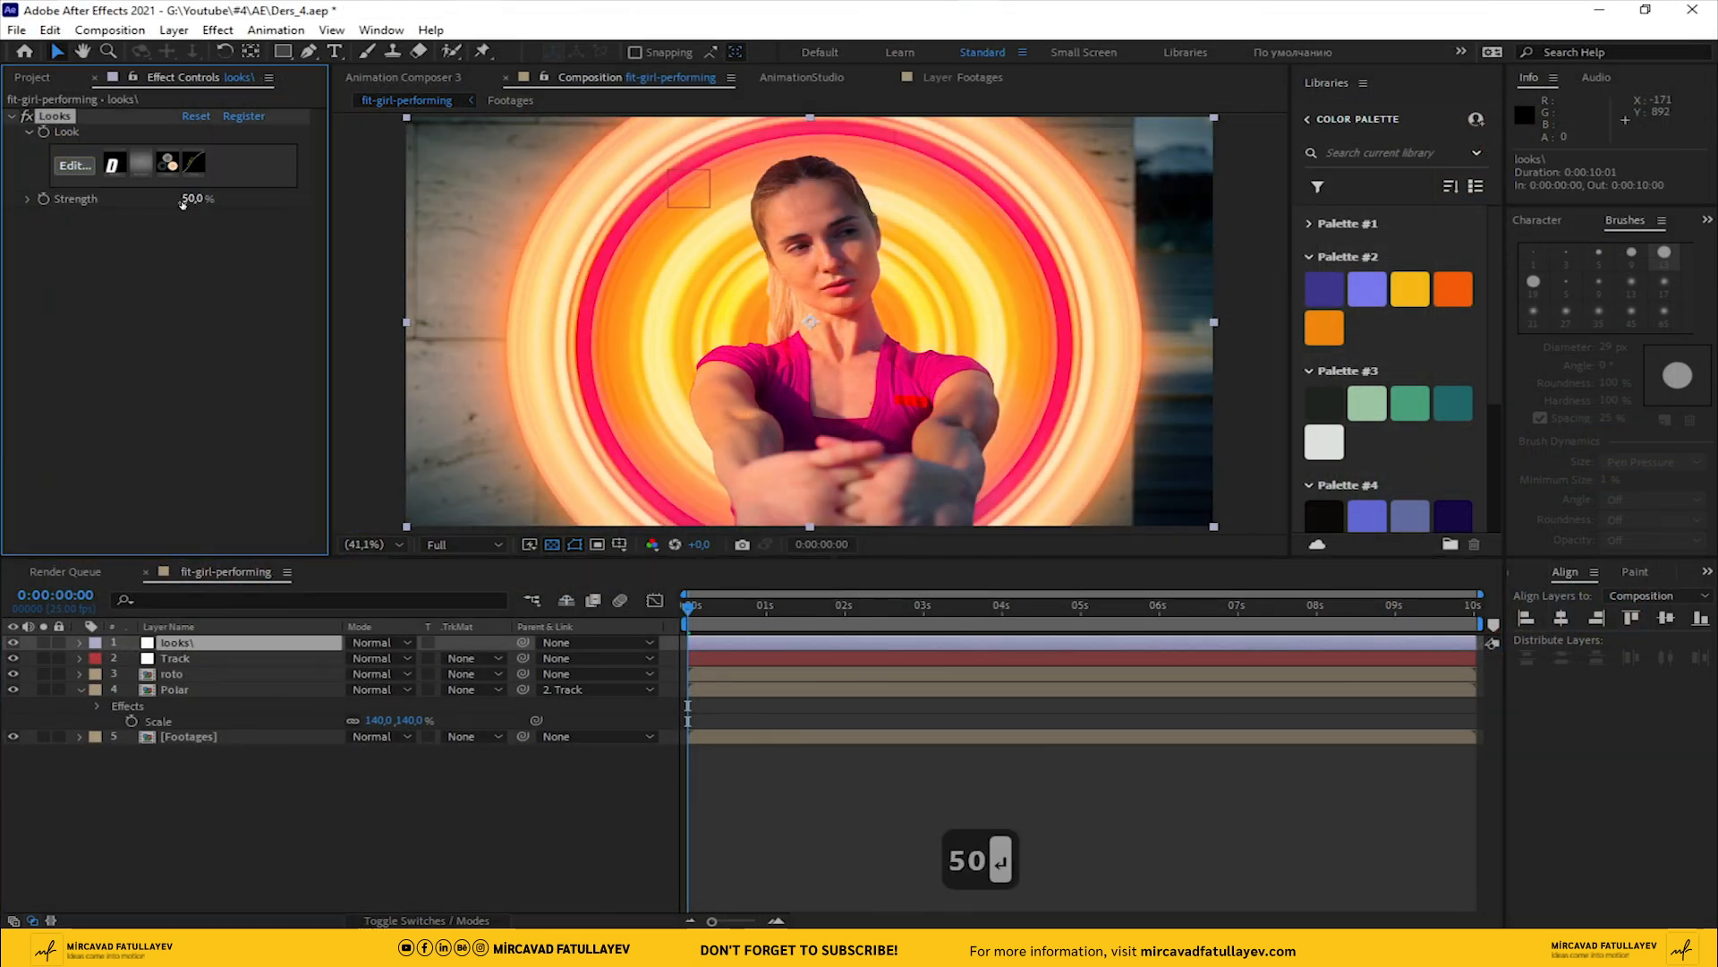
pyautogui.click(14, 642)
pyautogui.click(14, 642)
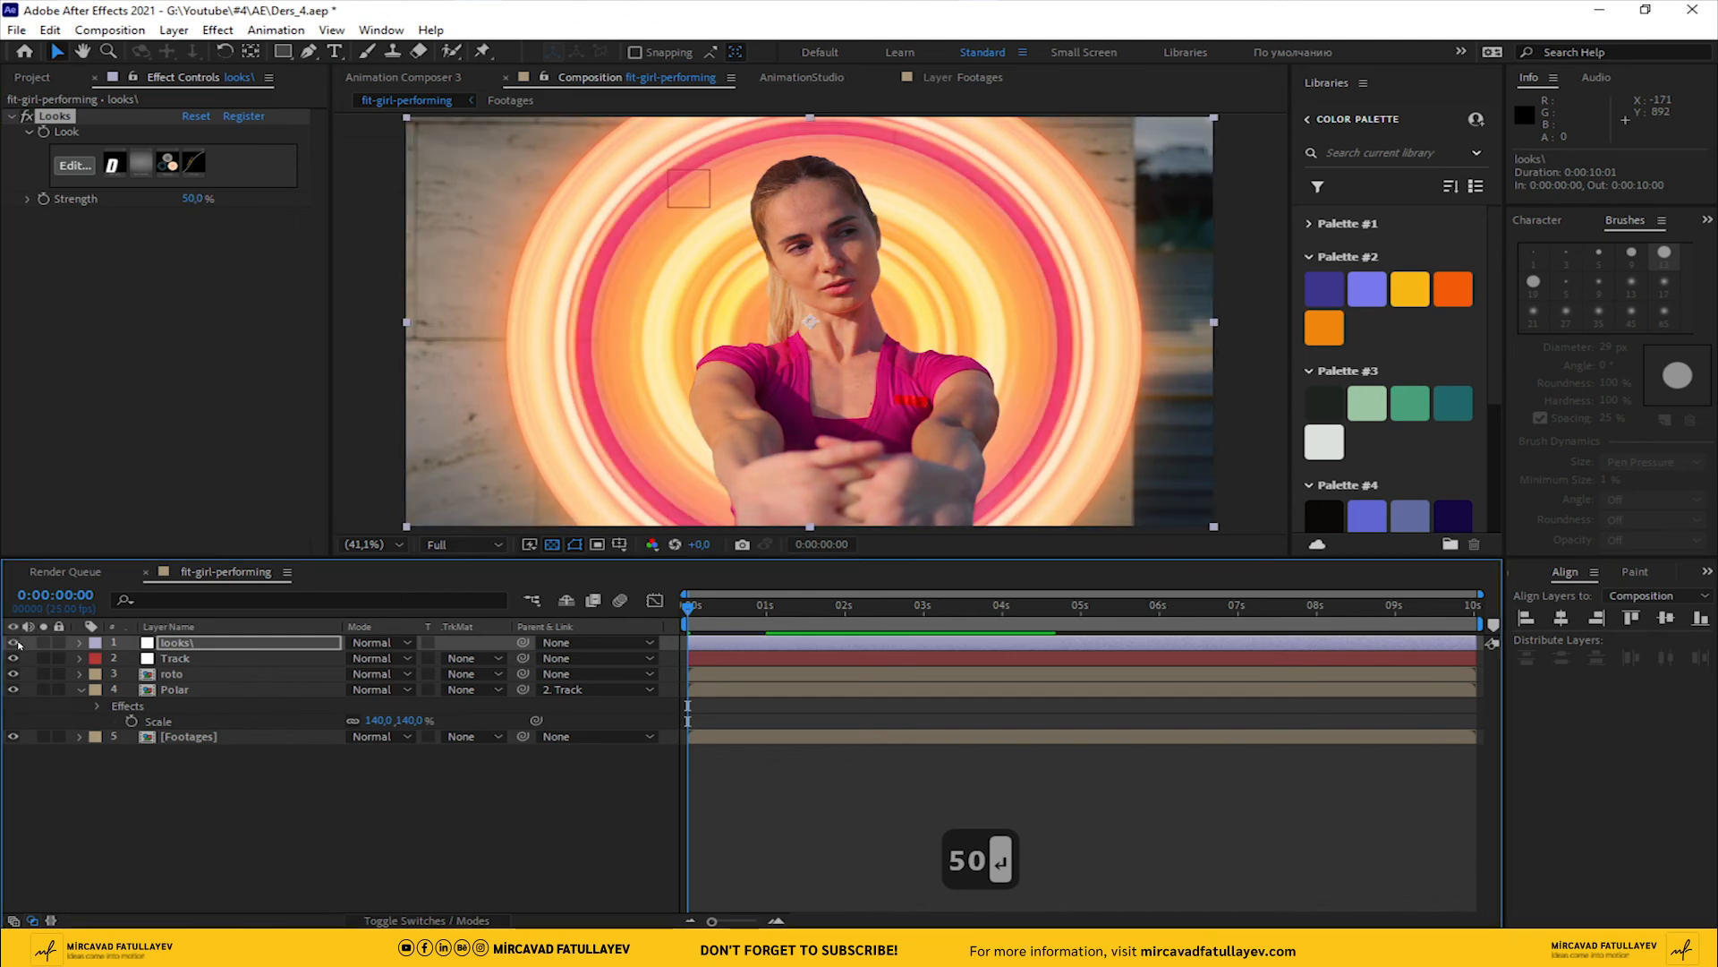
# Save the project after checking the grade further along the timeline, and play back the composition from the first frame
pyautogui.click(410, 794)
pyautogui.moveTo(736, 612); pyautogui.dragTo(908, 626)
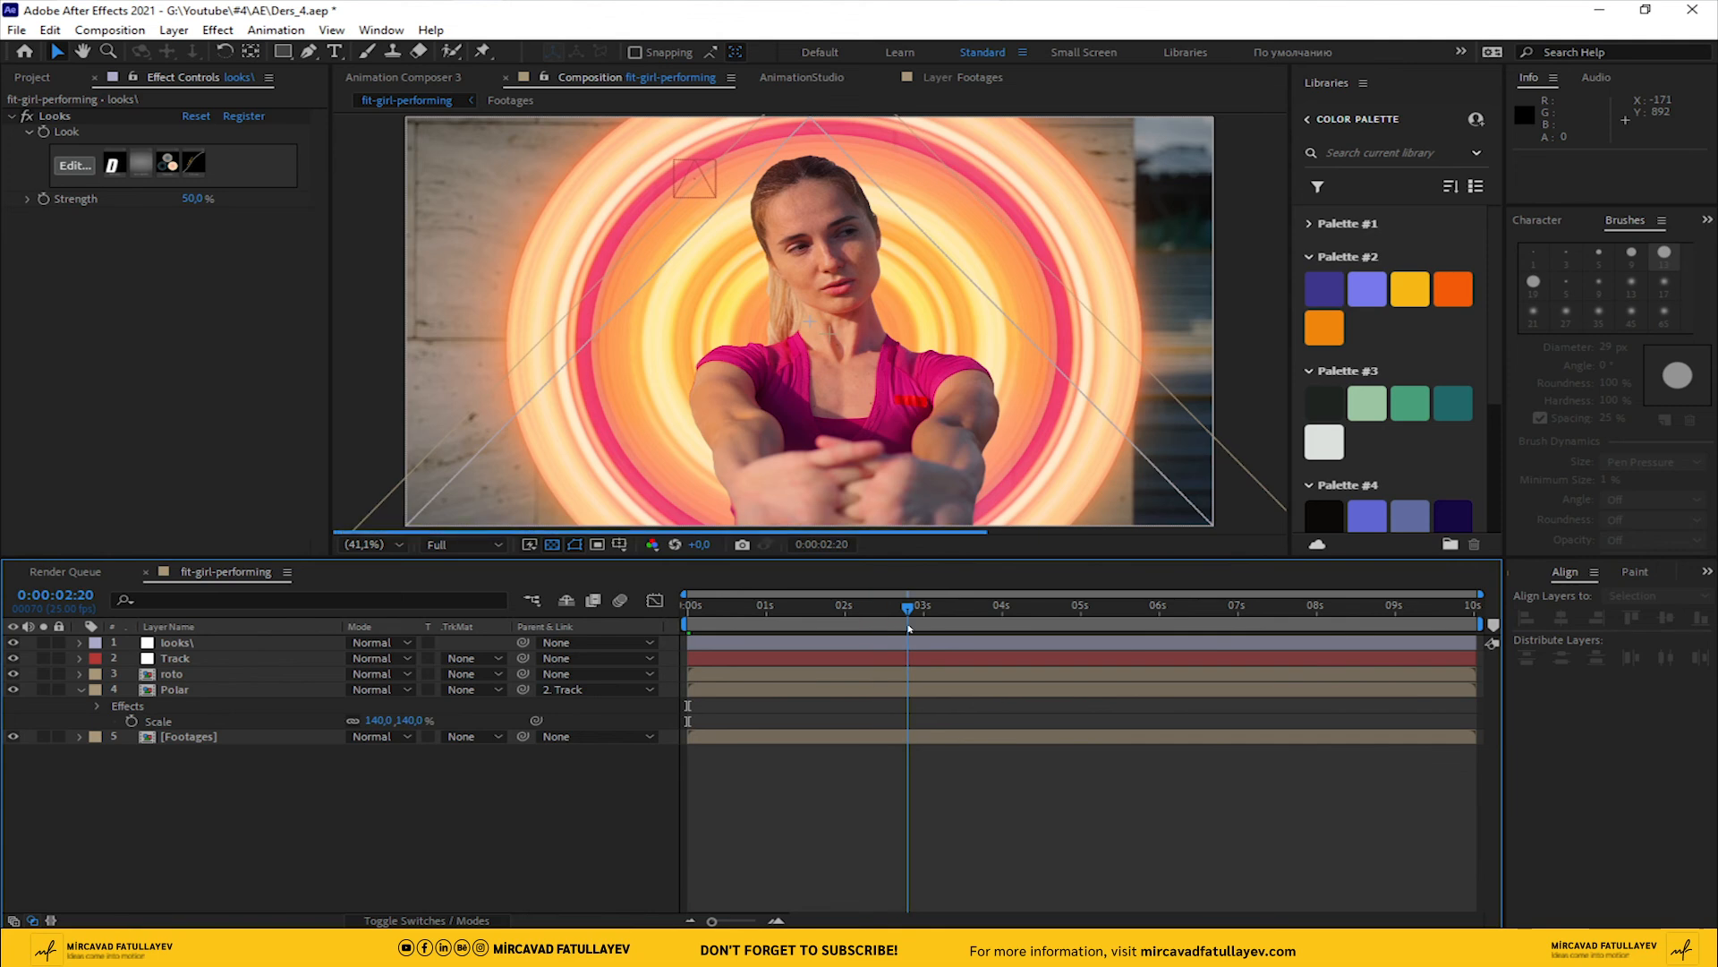
pyautogui.moveTo(745, 632); pyautogui.dragTo(275, 633)
pyautogui.hotkey('ctrl', 's')
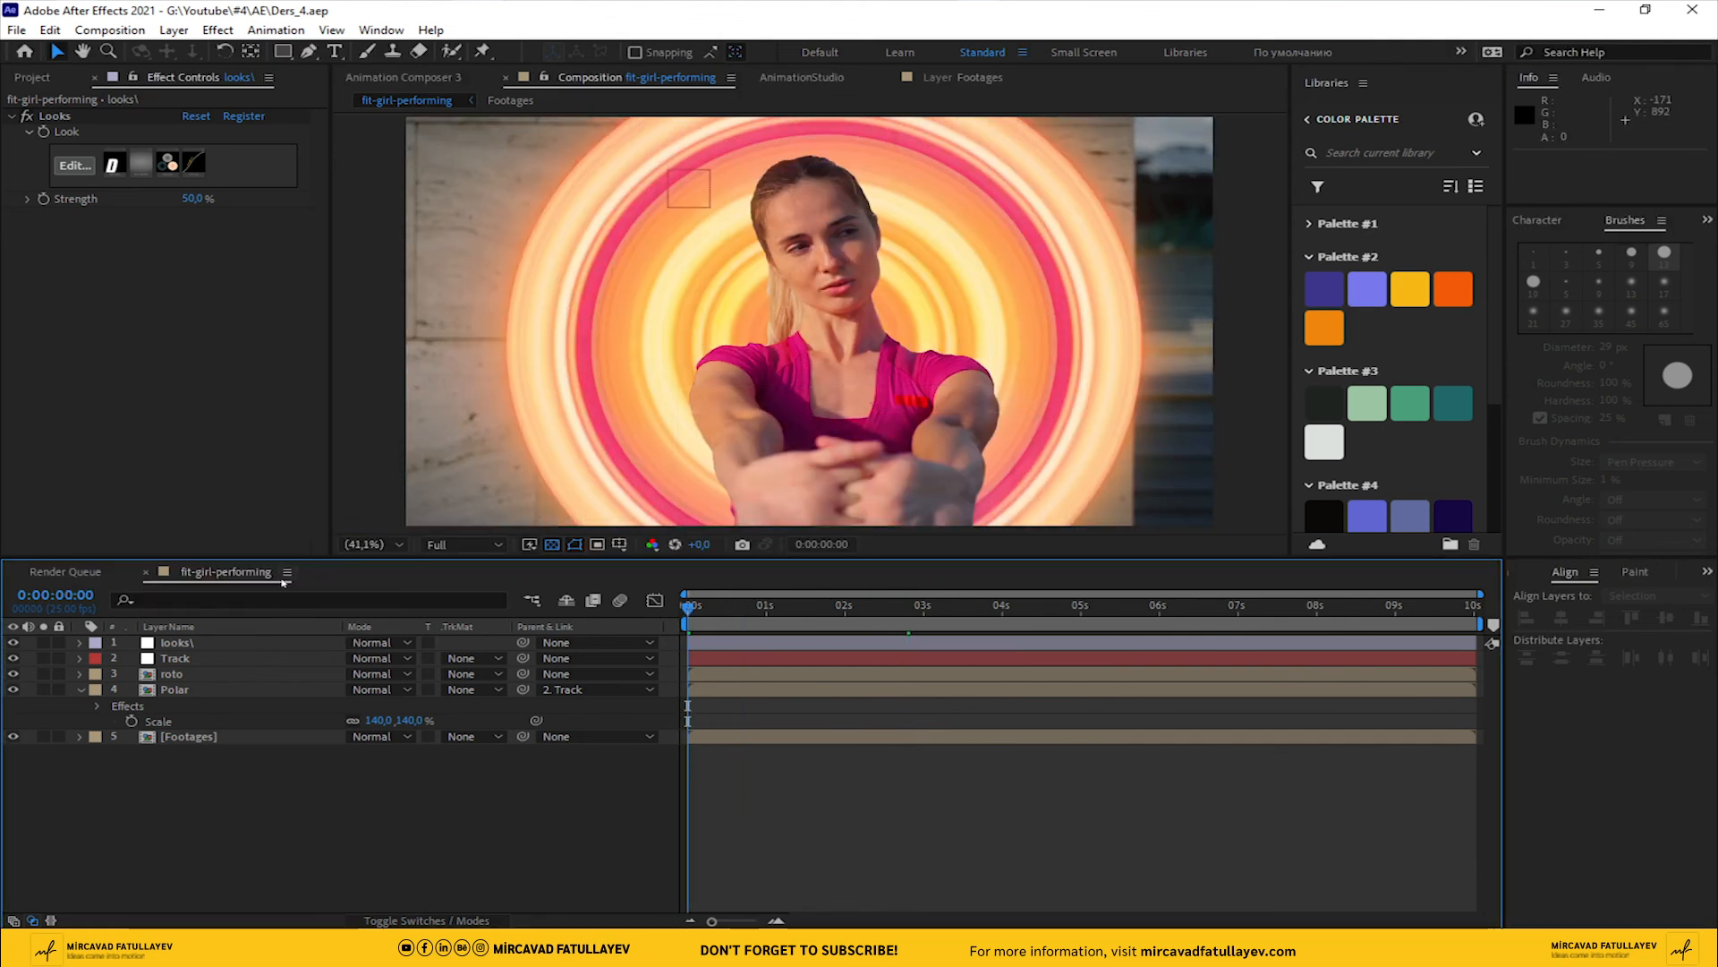
pyautogui.press('space')
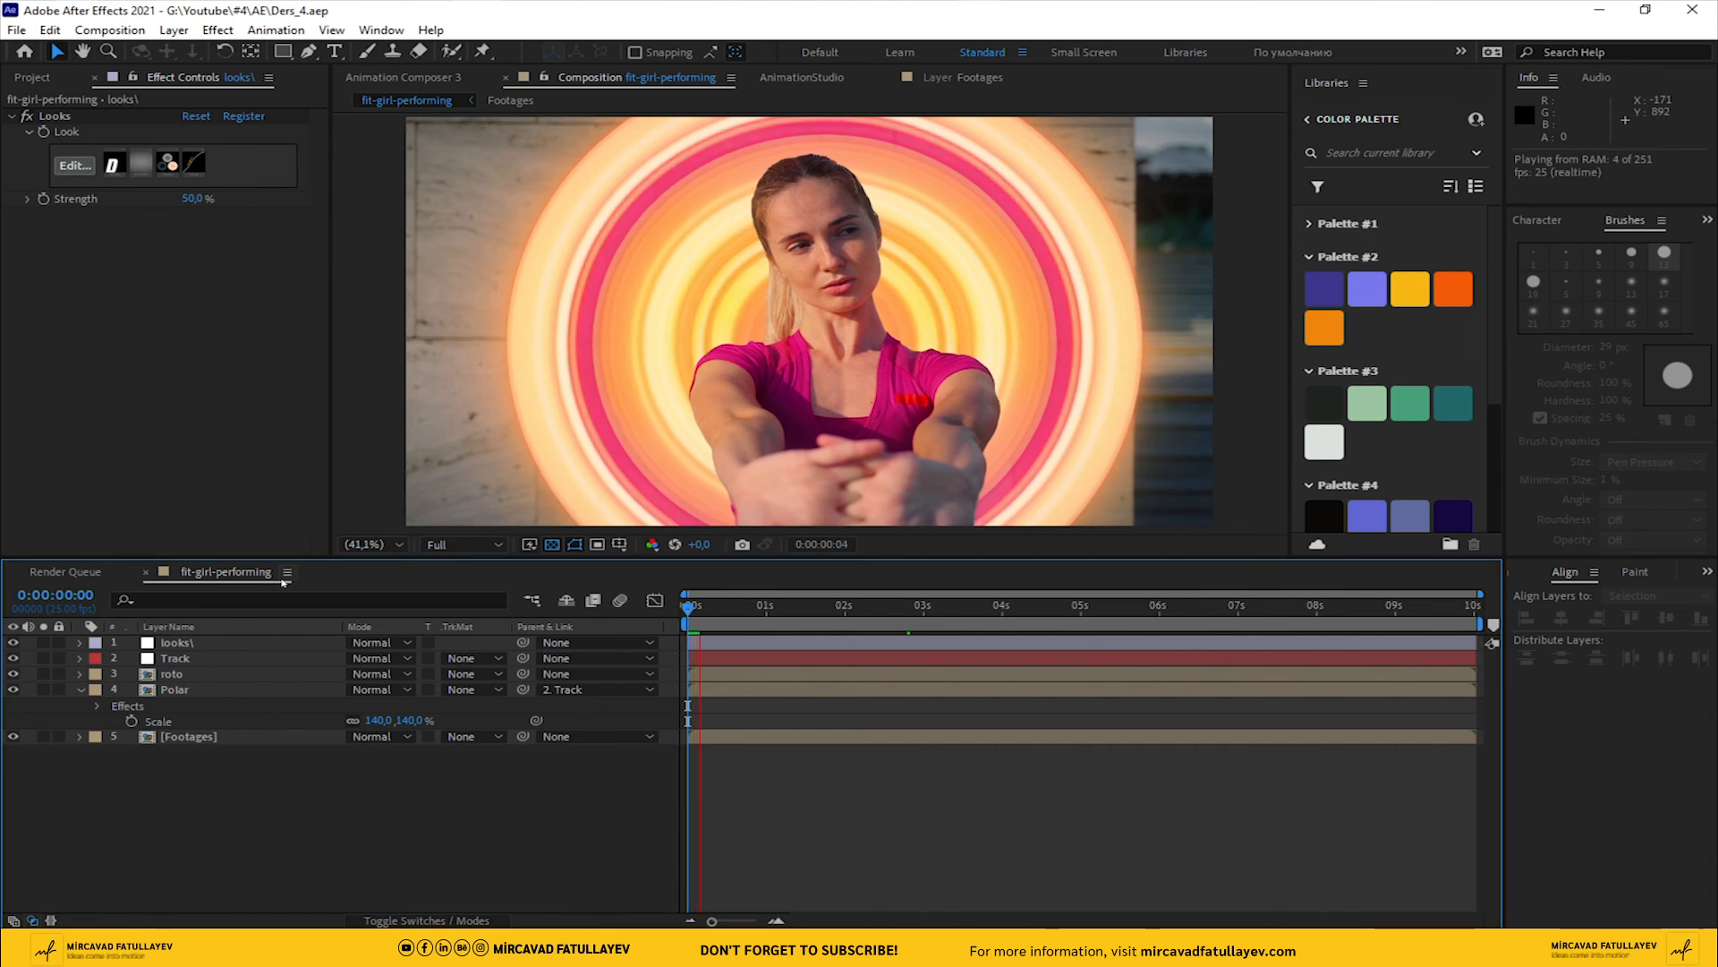